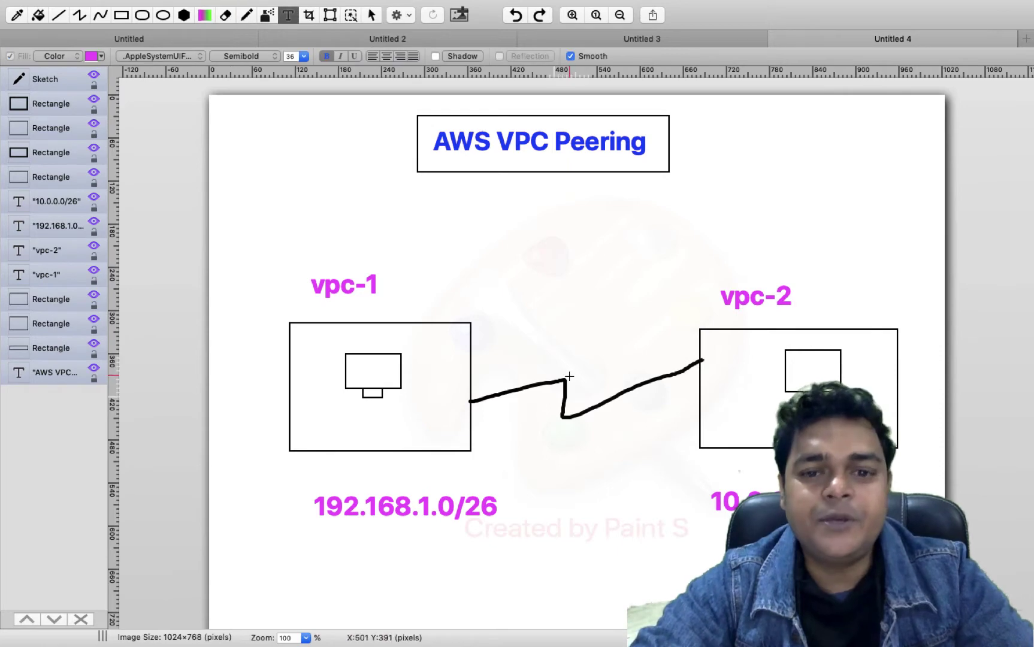
- Add a 'vpc peering' text box between the VPC boxes, enlarged to show both lines
drag(543, 430, 657, 461)
text(vpc)
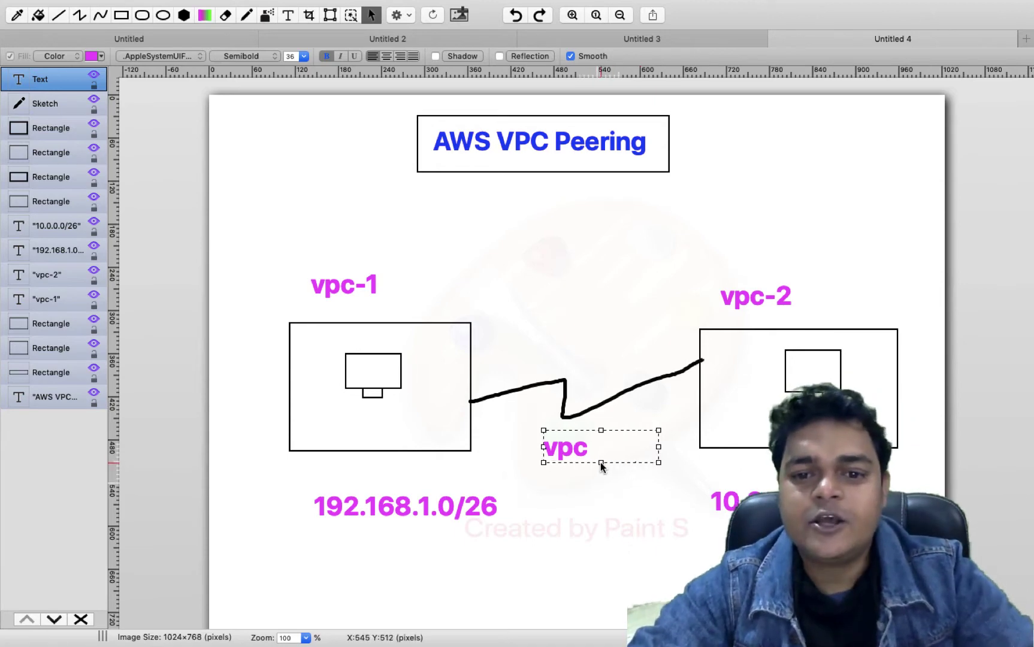
drag(600, 463, 601, 514)
drag(637, 480, 586, 483)
- Colour the whole 'vpc peering' label blue and commit it
triple_click(586, 483)
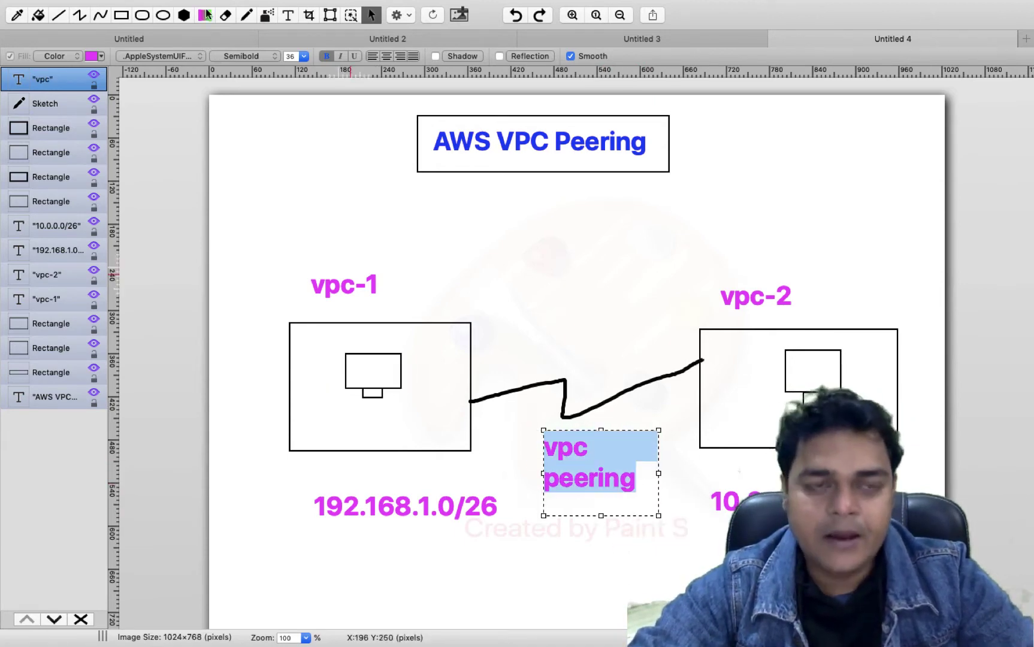
click(208, 66)
click(204, 93)
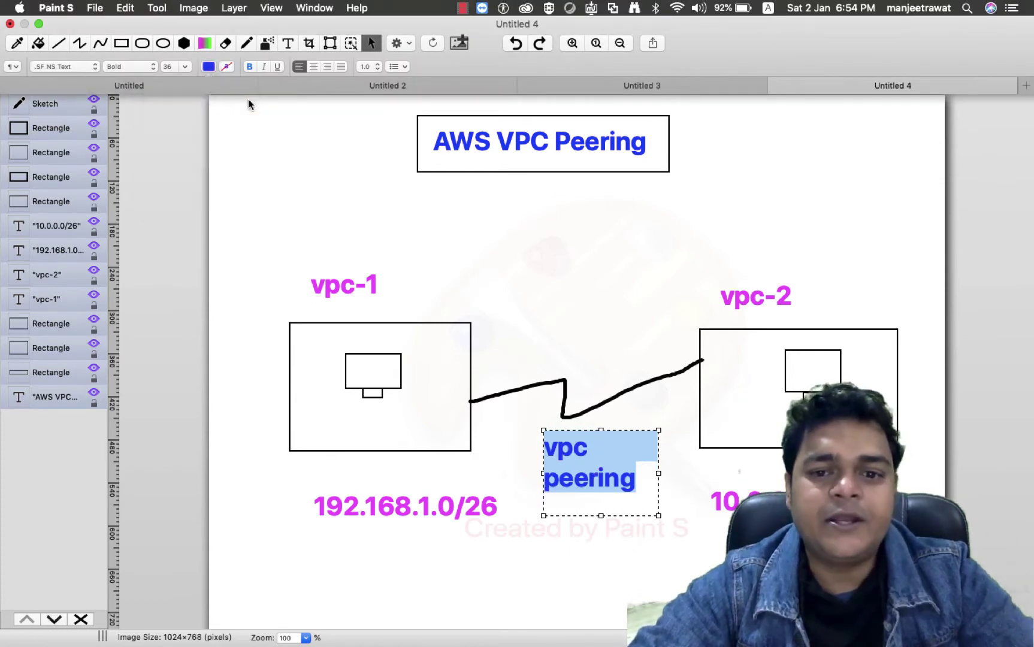
click(536, 302)
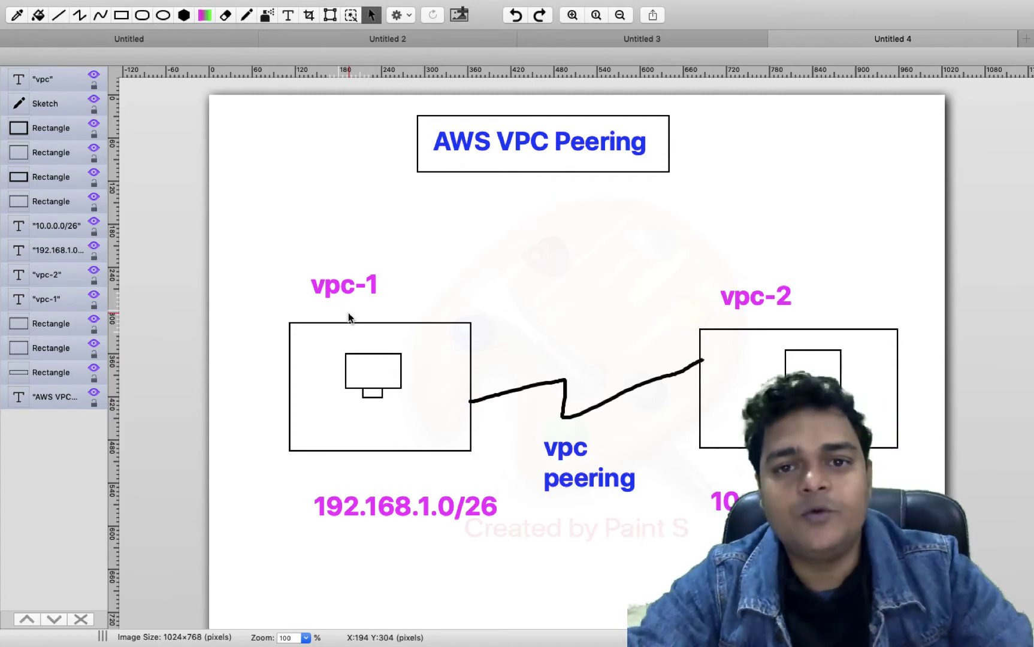
- Sign in to the AWS console as the root user with the saved e-mail and password
key(ctrl+Right)
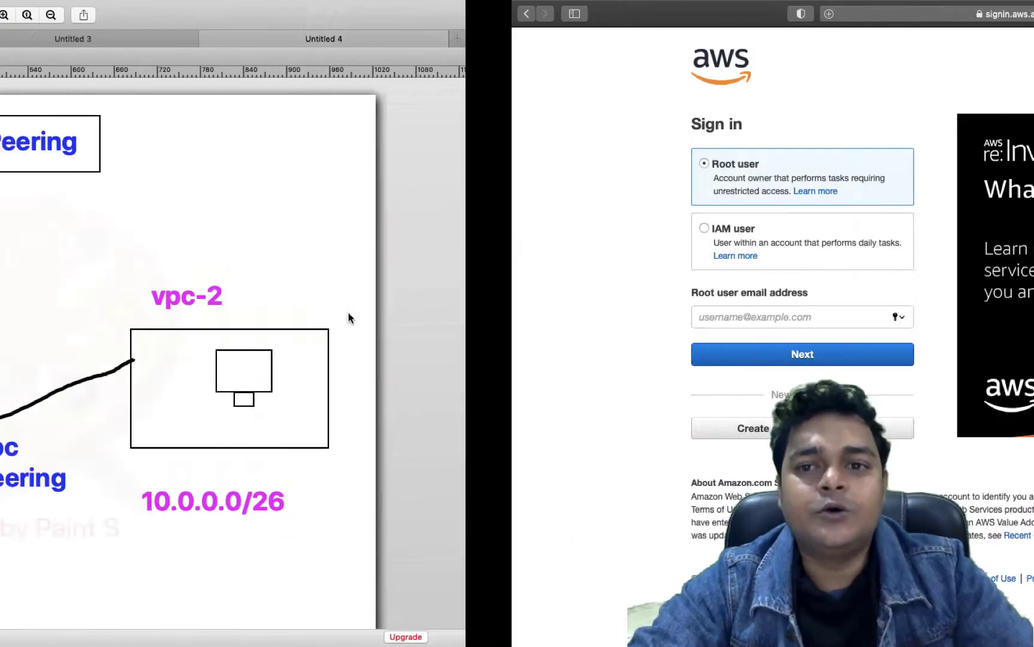
click(348, 313)
click(258, 340)
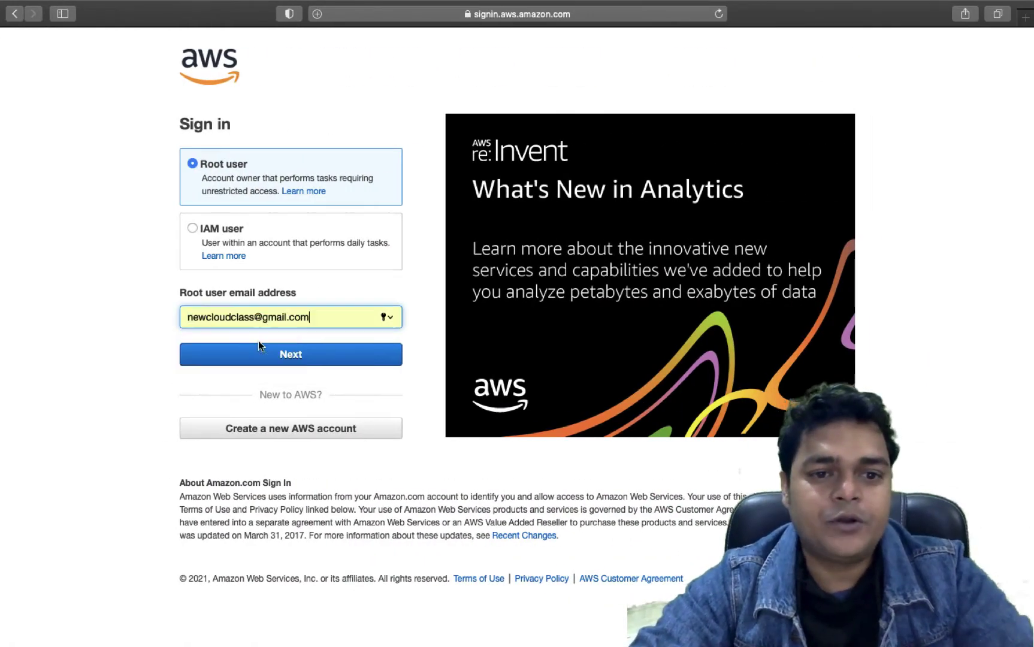
click(308, 355)
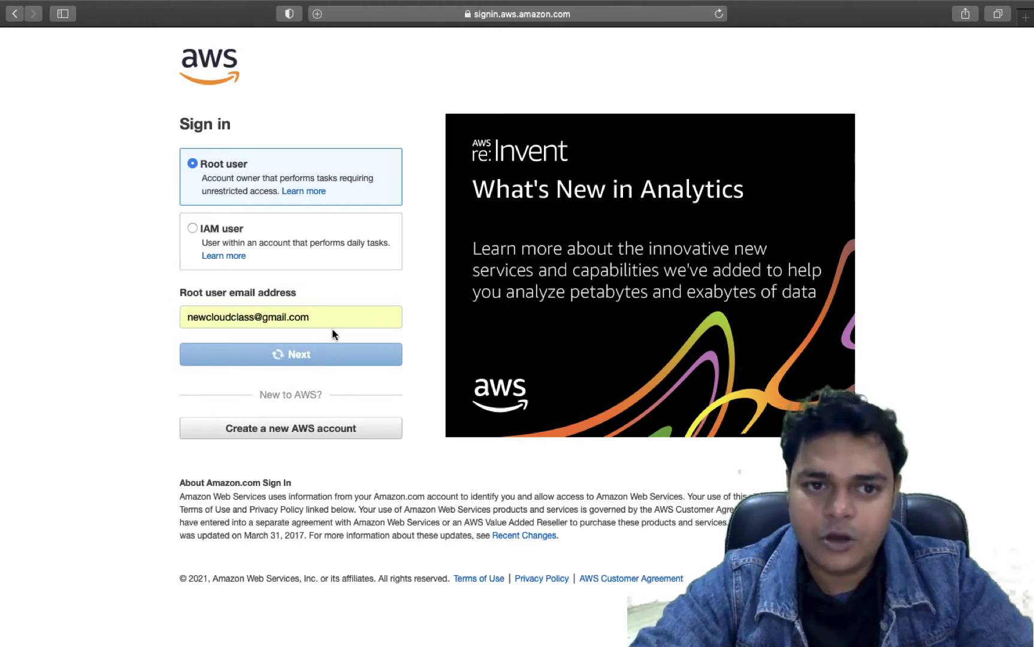
text(••)
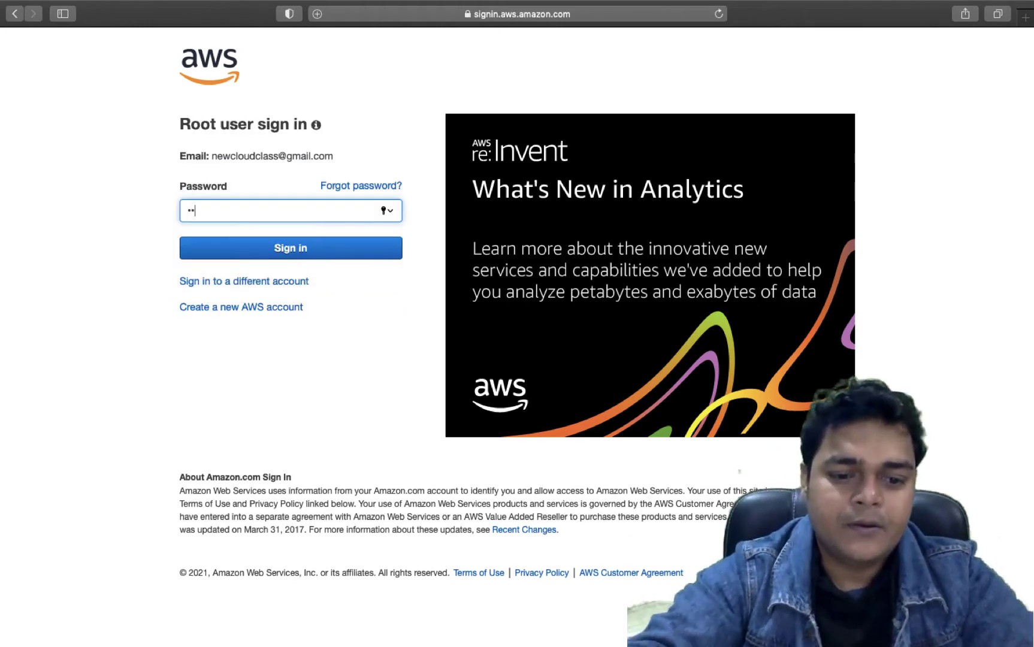
text(••••••••)
key(Return)
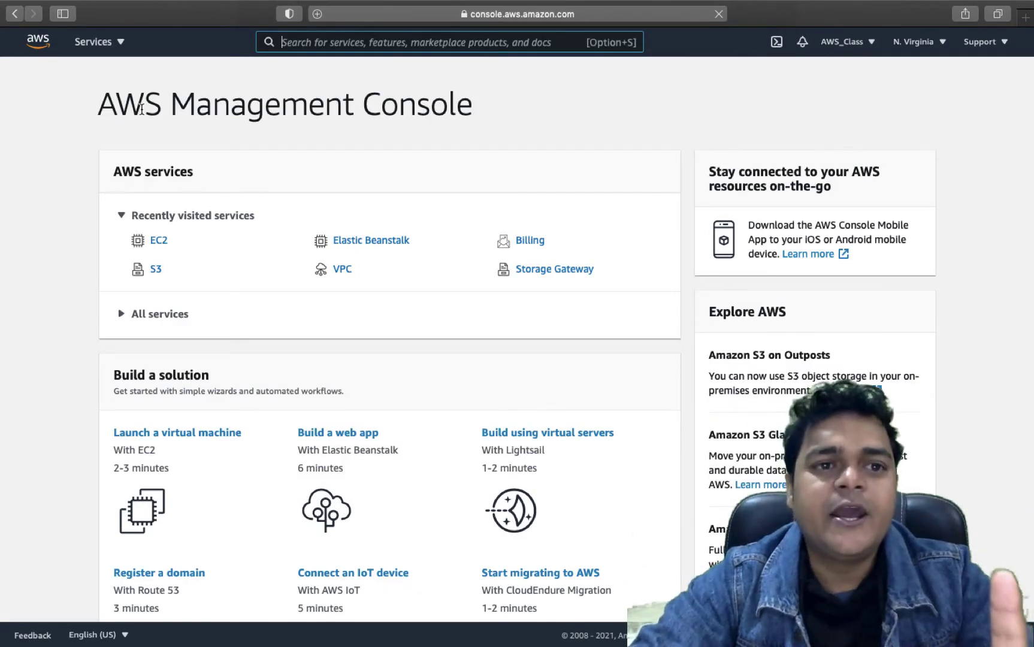
- Open the VPC service in a new browser tab and show Your VPCs
click(107, 42)
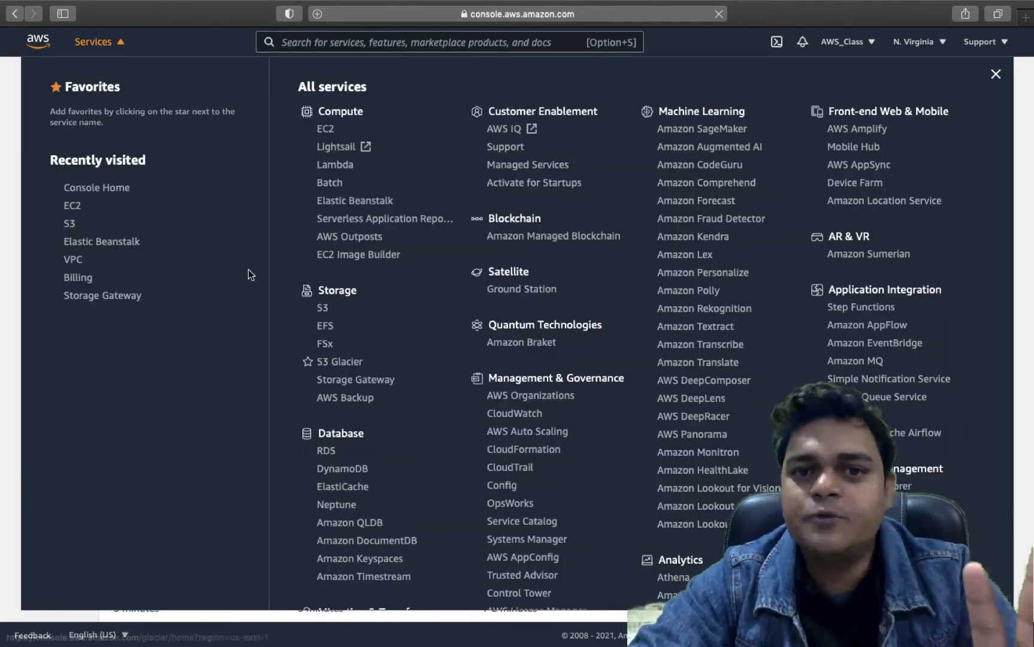
scroll(440, 422, down, 1)
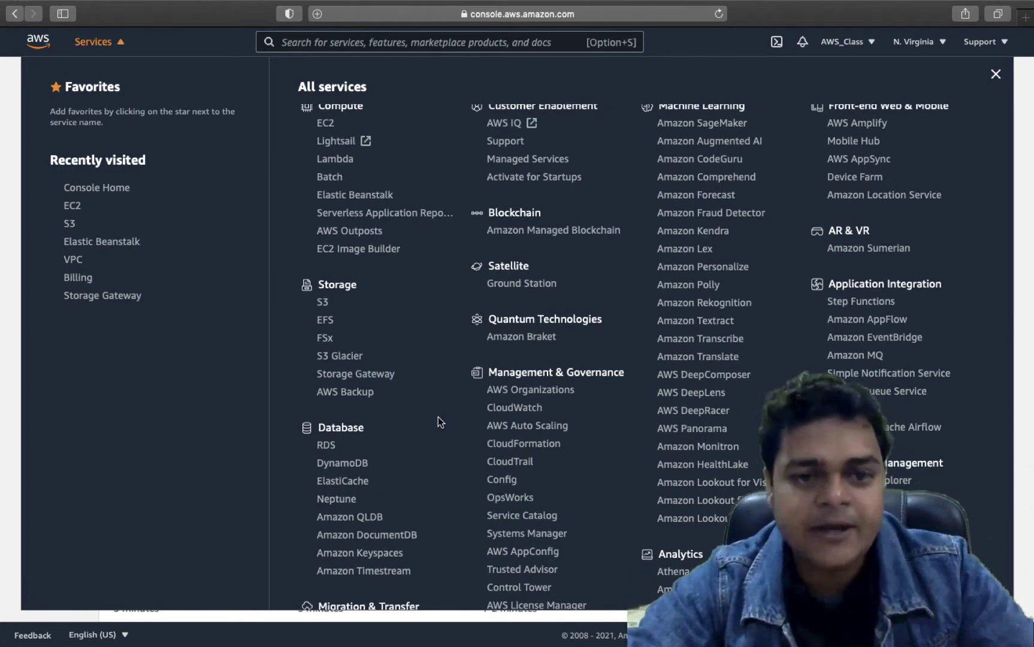
scroll(389, 405, down, 10)
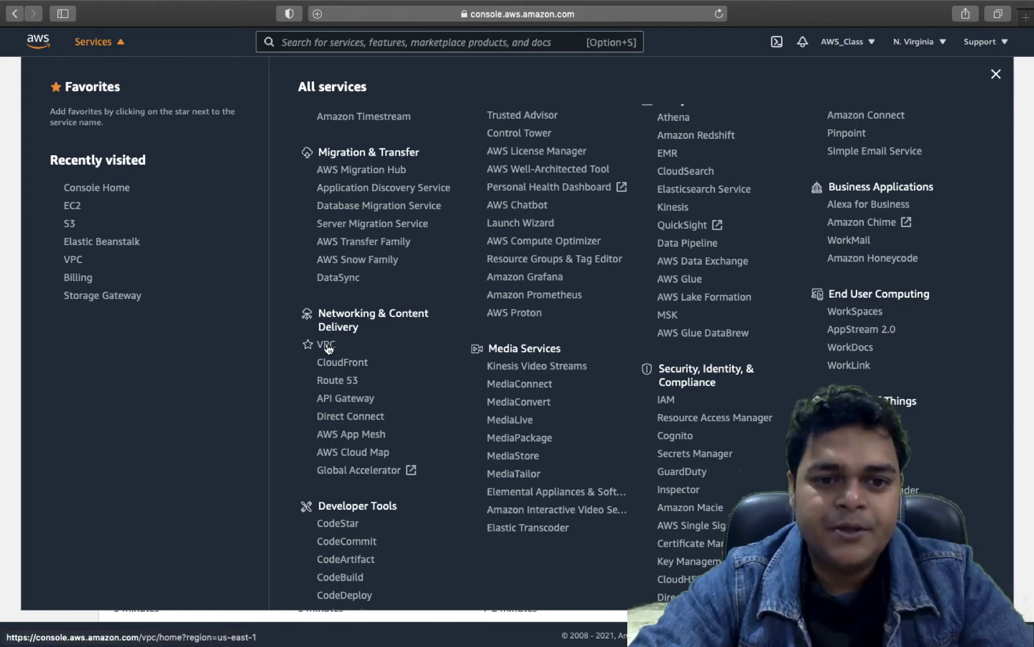
right_click(333, 342)
click(355, 350)
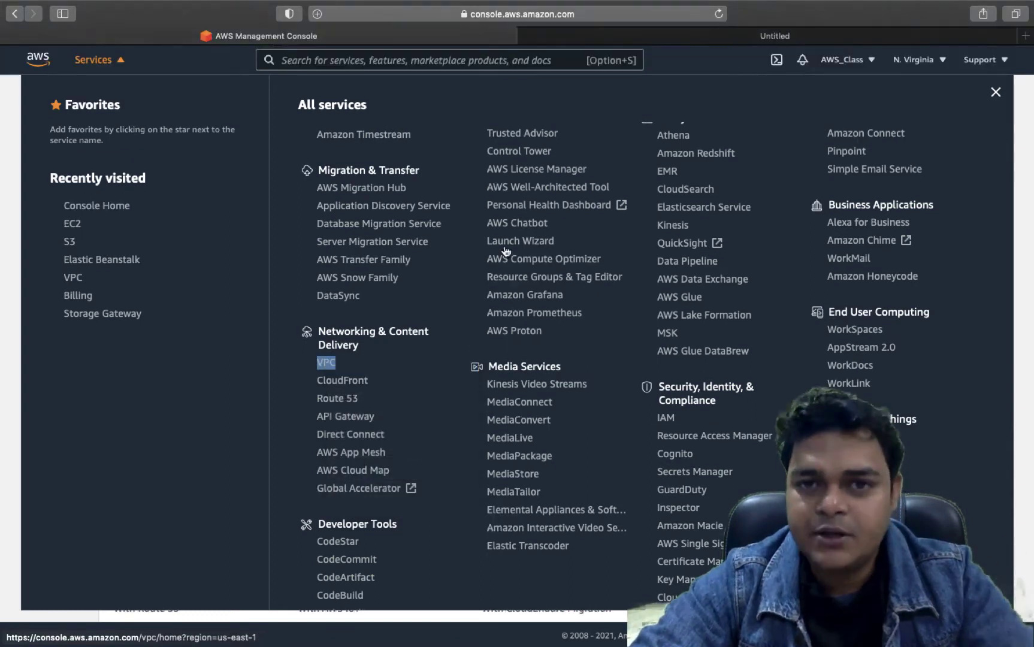
click(704, 36)
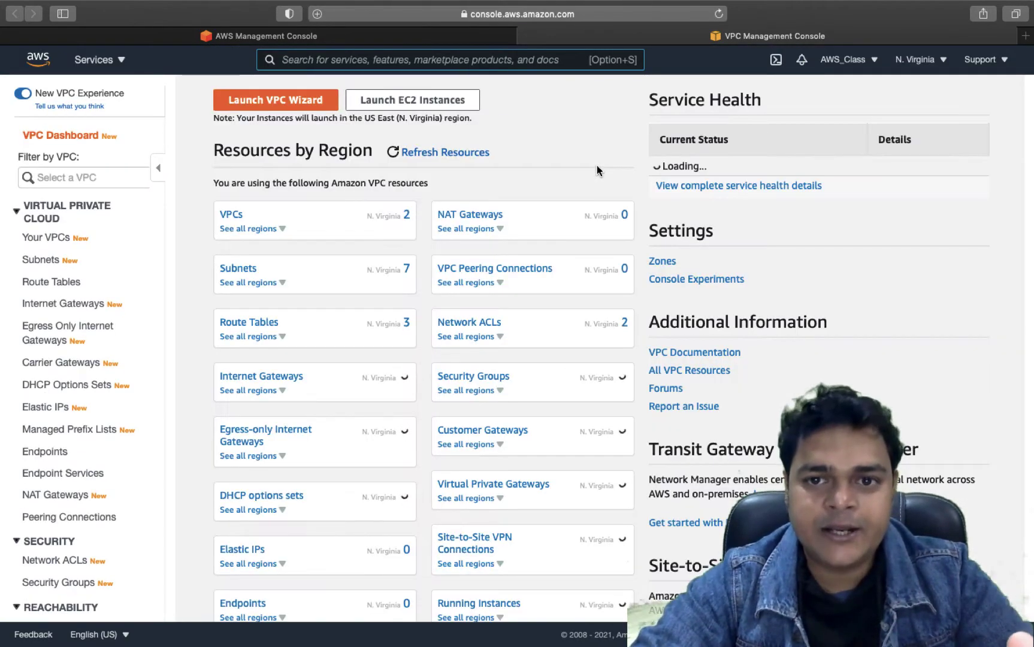
click(50, 238)
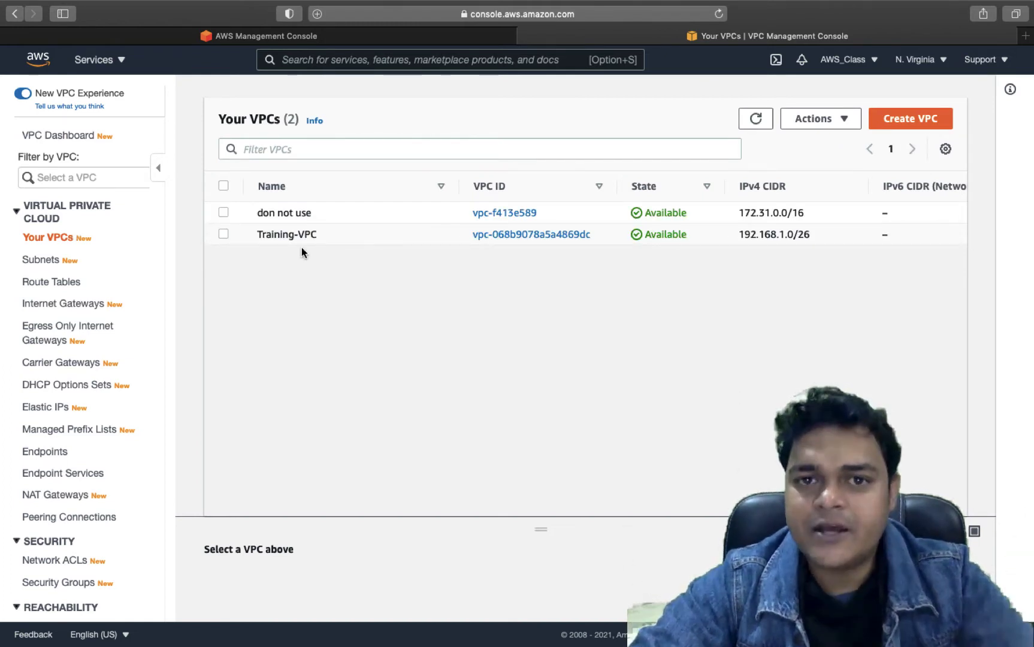
- Delete Training-VPC through Actions, confirming with 'delete'
click(224, 234)
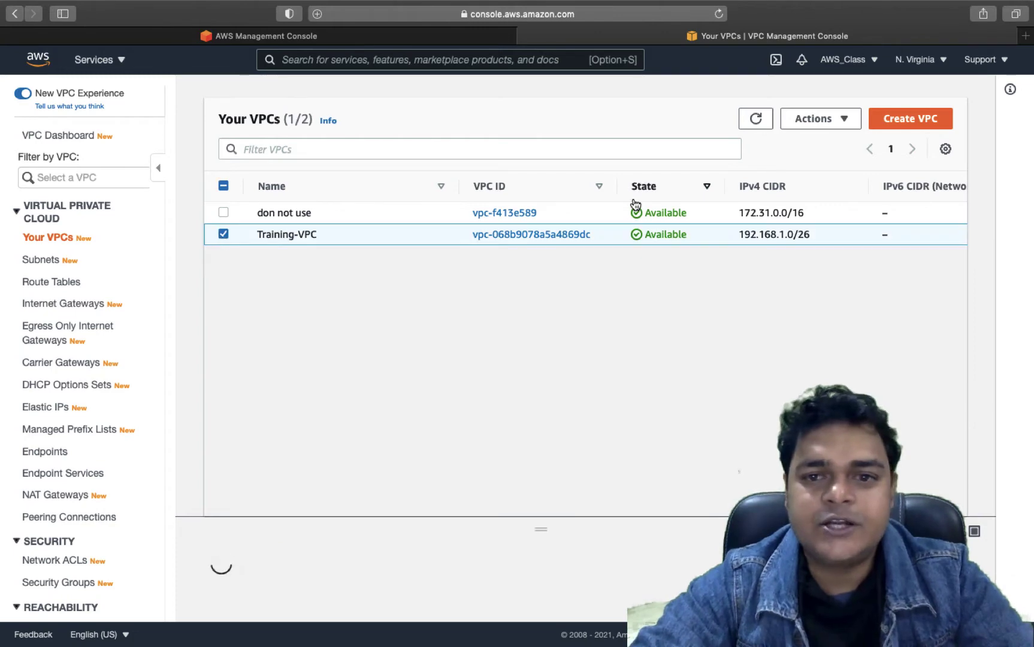
click(827, 127)
click(821, 300)
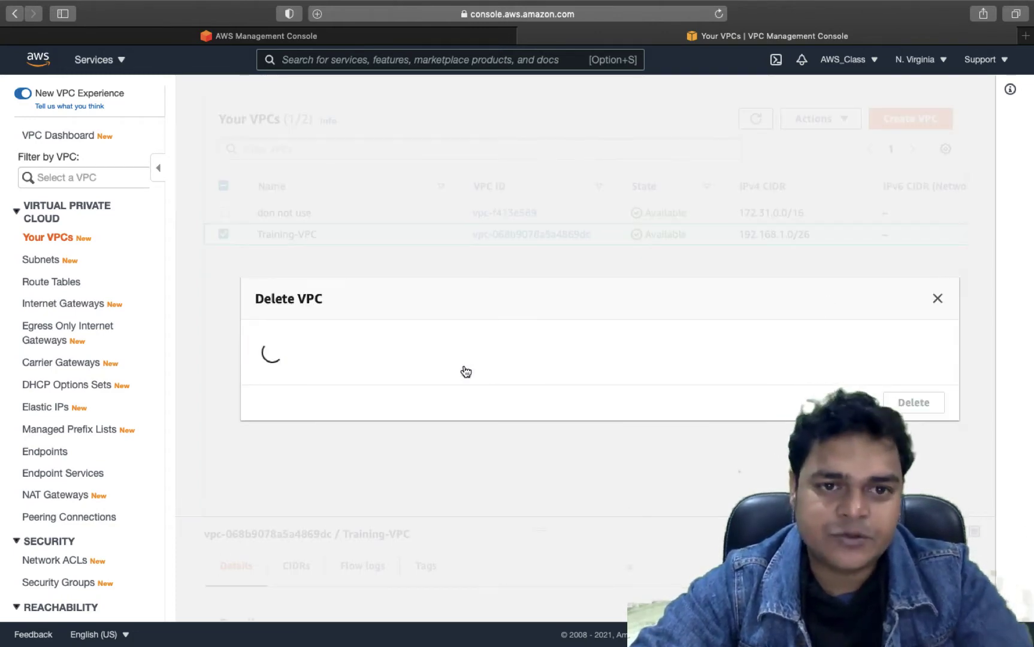
text(delete)
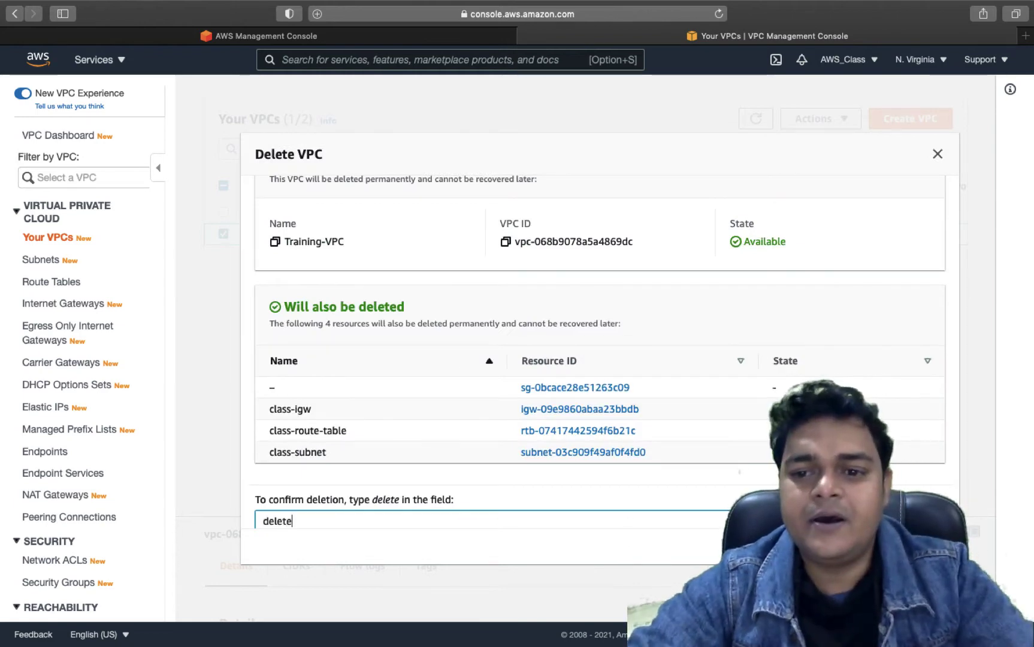
key(Return)
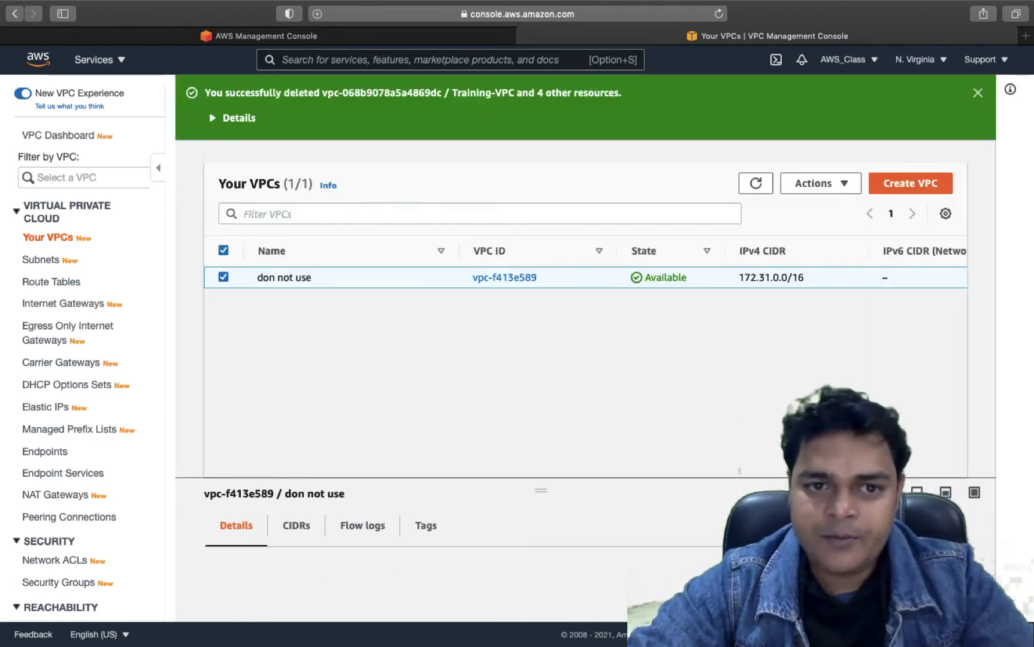
click(914, 177)
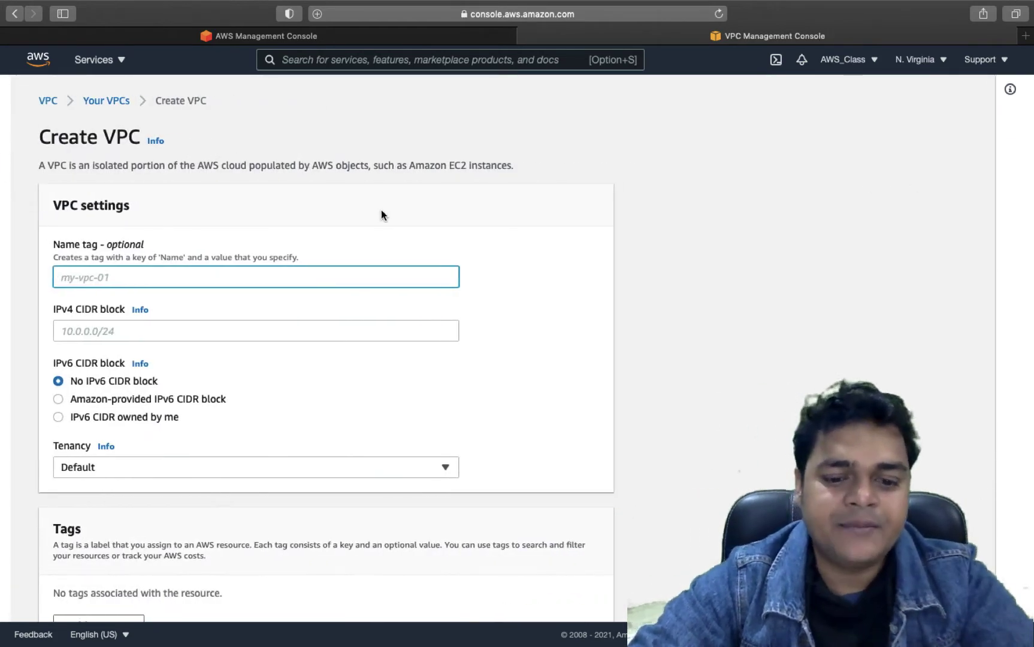
- Create VPC 'class-vpc-1' (lowercase name) with IPv4 CIDR block 192.168.1.0/26
text(Class-)
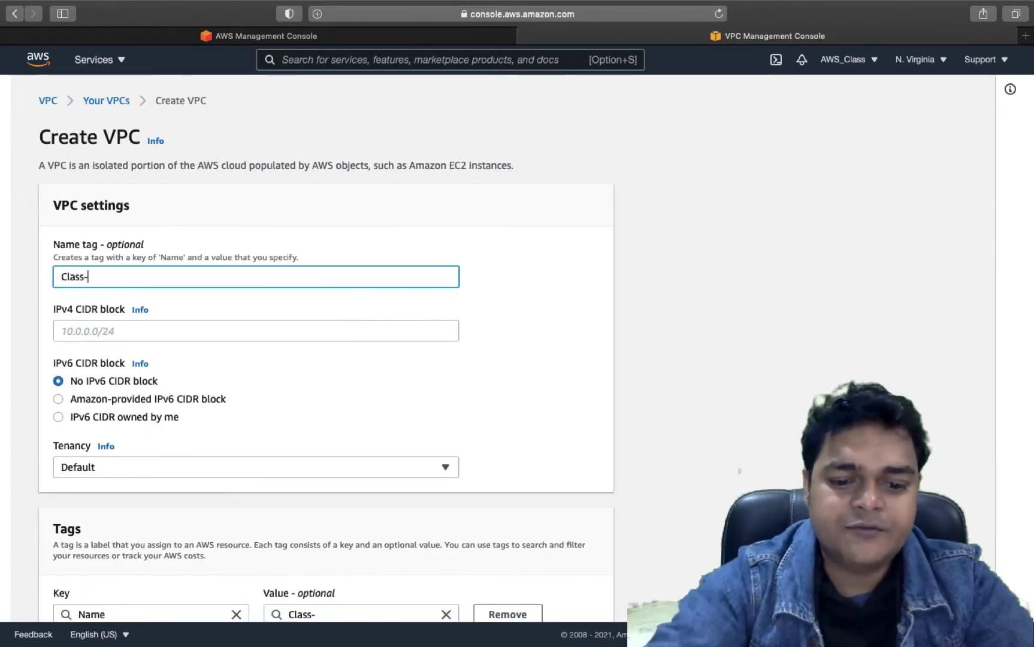
text(v)
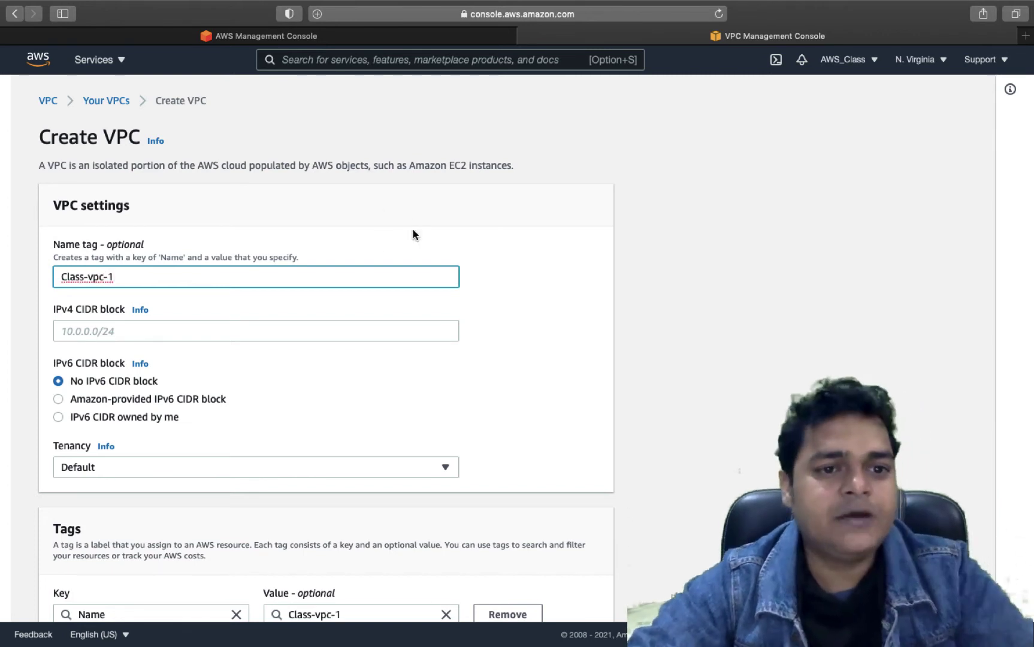
text(pc-1)
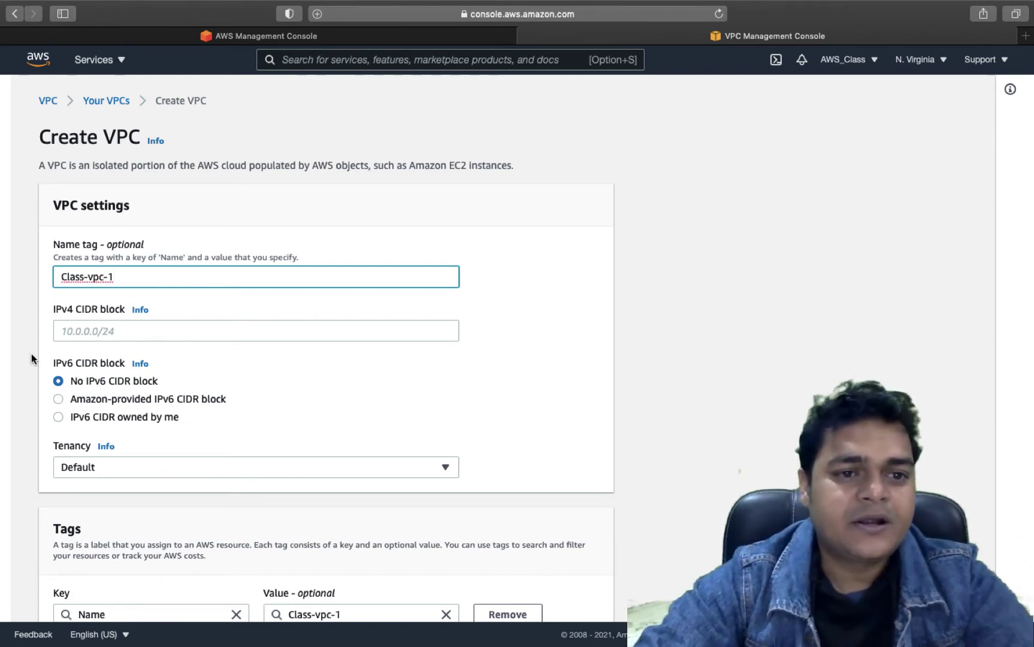
key(super+Left)
key(Delete)
text(c)
click(156, 322)
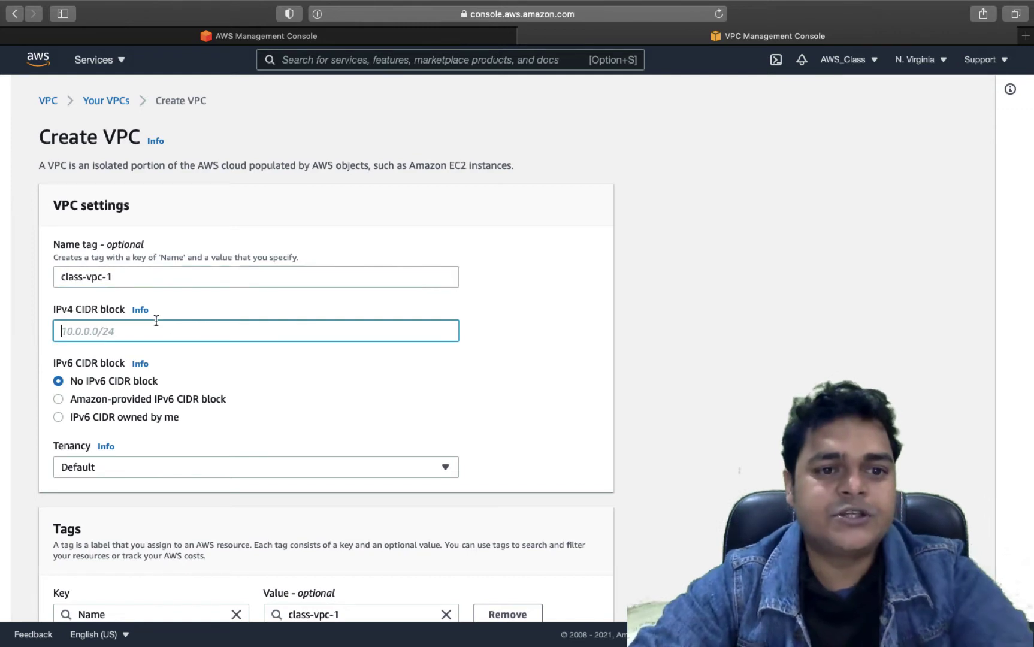
text(192.)
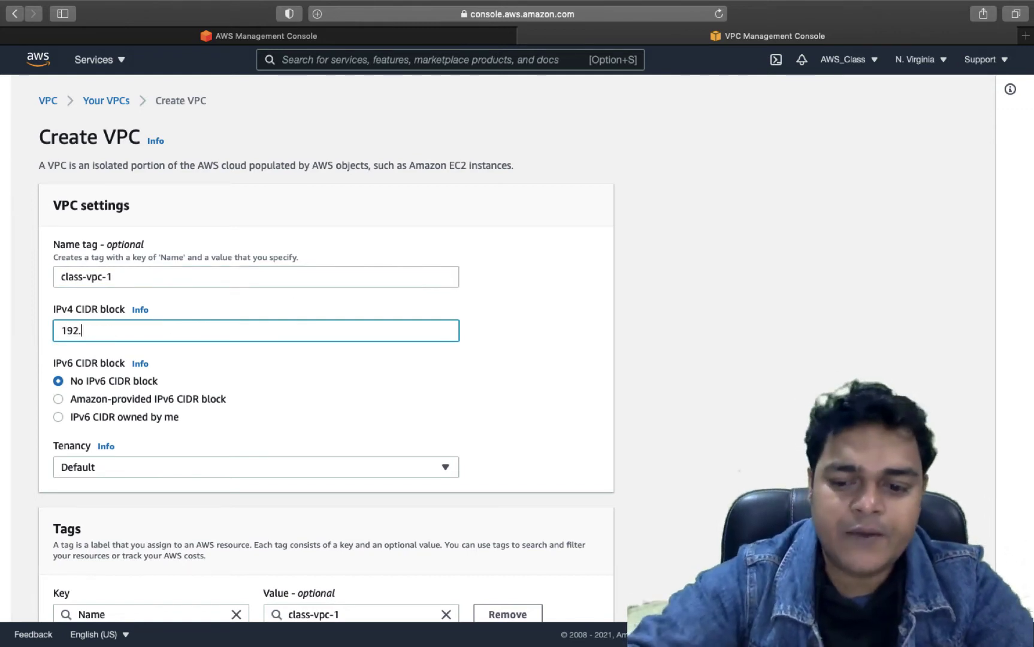
text(168.1)
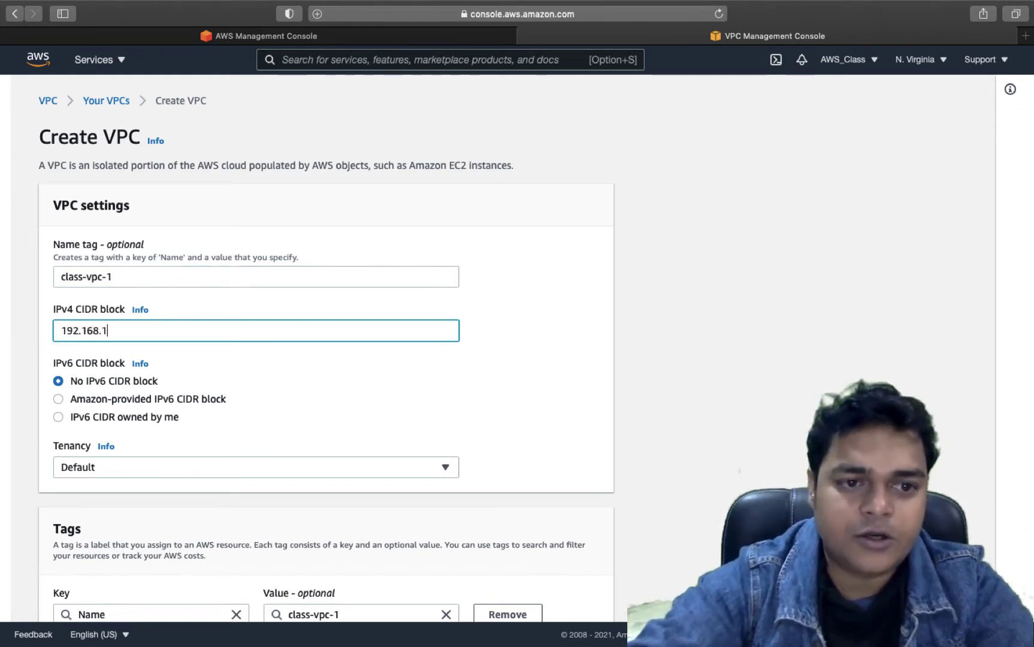
text(.0/26)
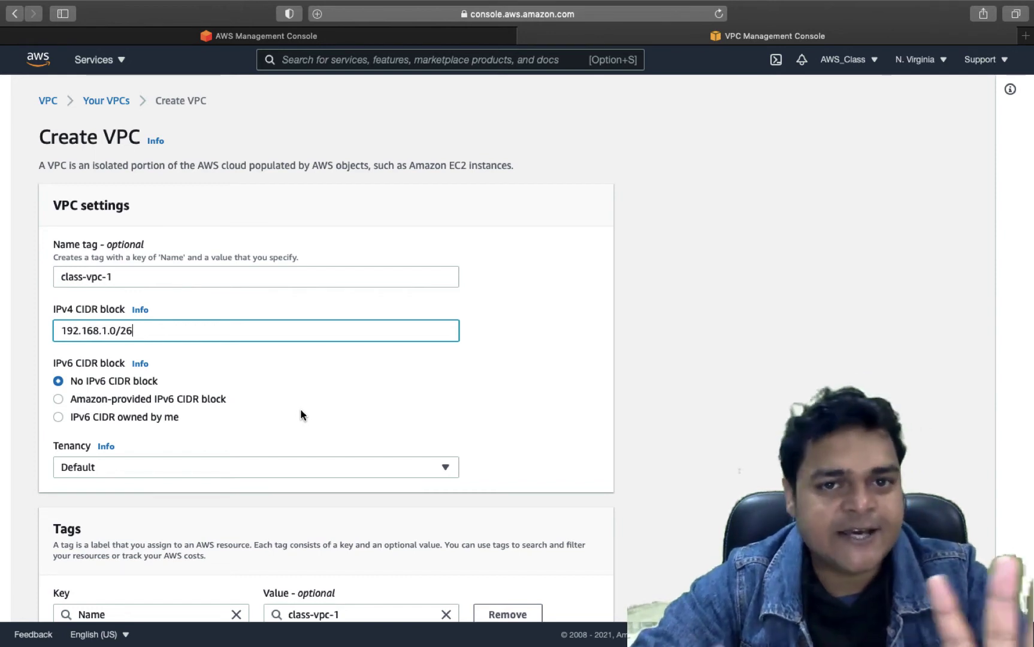
scroll(382, 337, down, 1)
scroll(382, 338, down, 3)
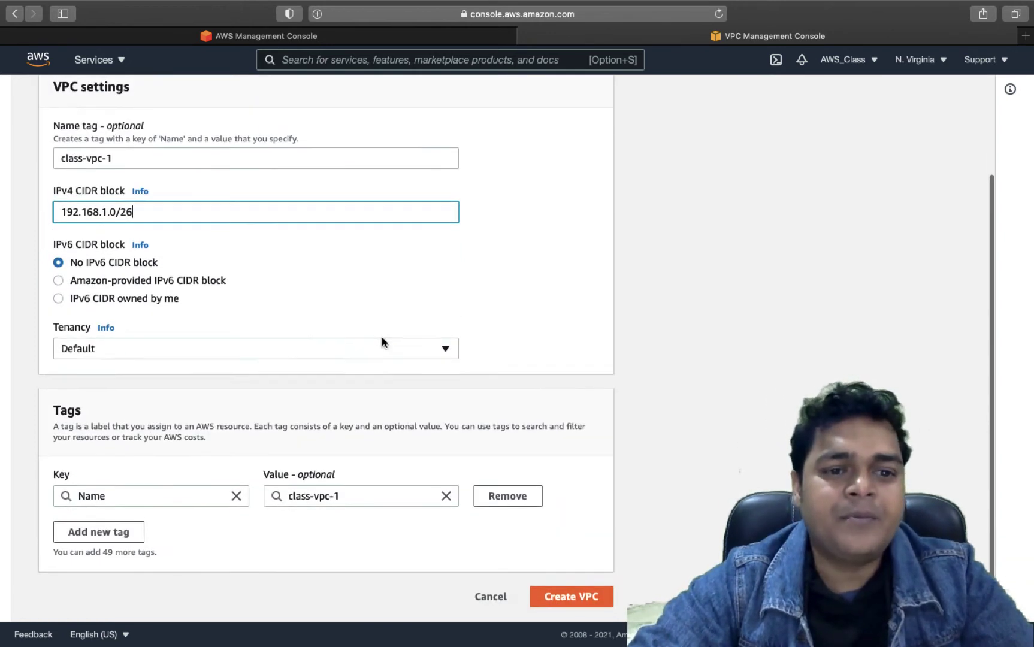
scroll(381, 341, up, 5)
scroll(339, 330, down, 5)
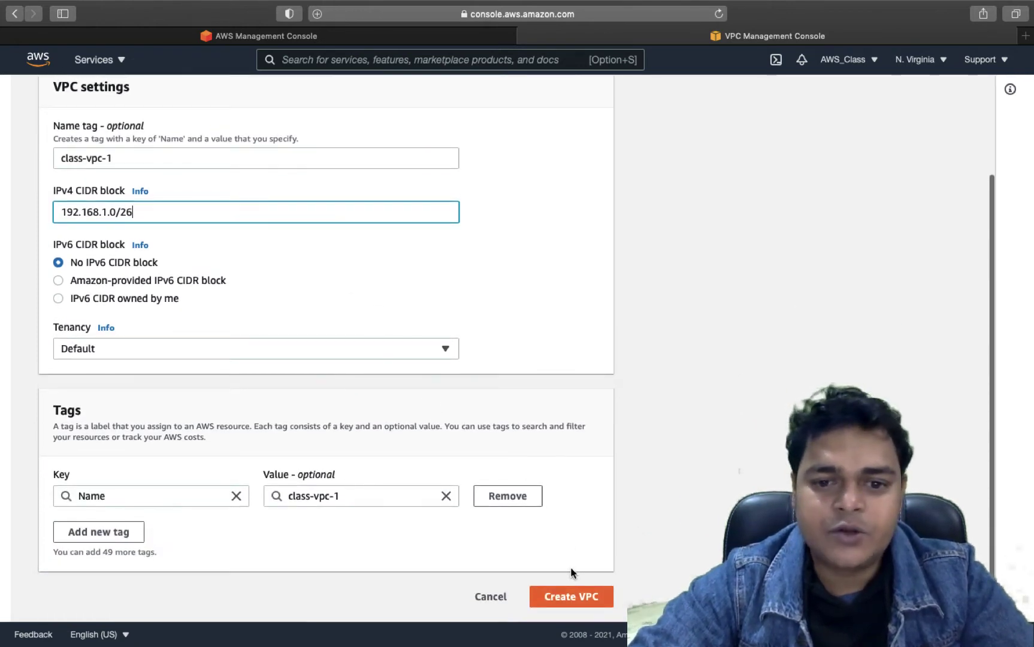
click(570, 595)
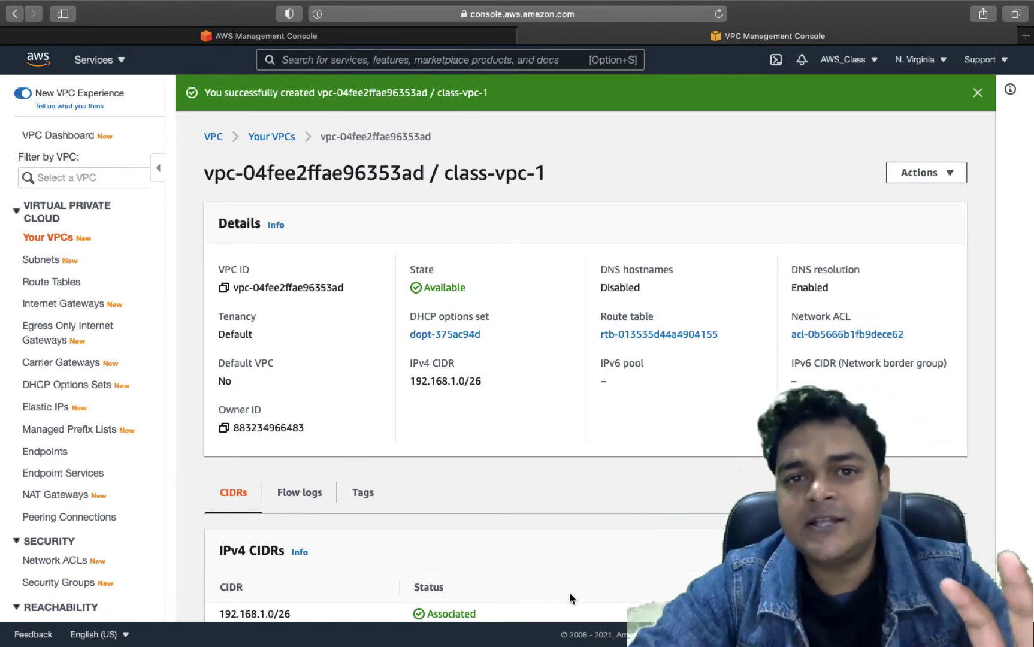
- Start a new subnet from the Subnets list, placed in class-vpc-1
click(51, 237)
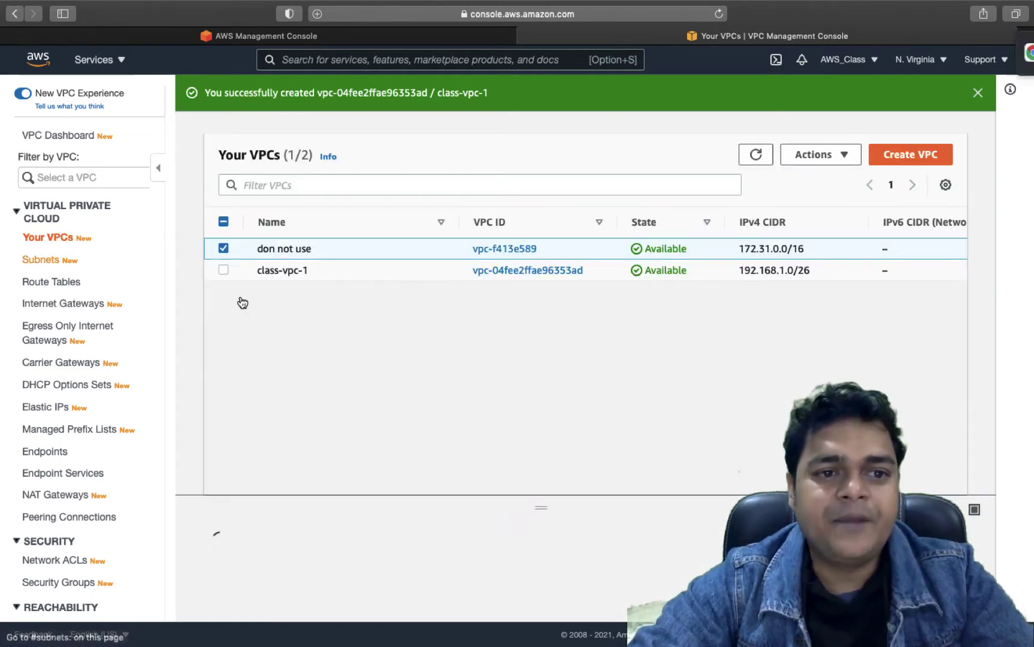
click(42, 262)
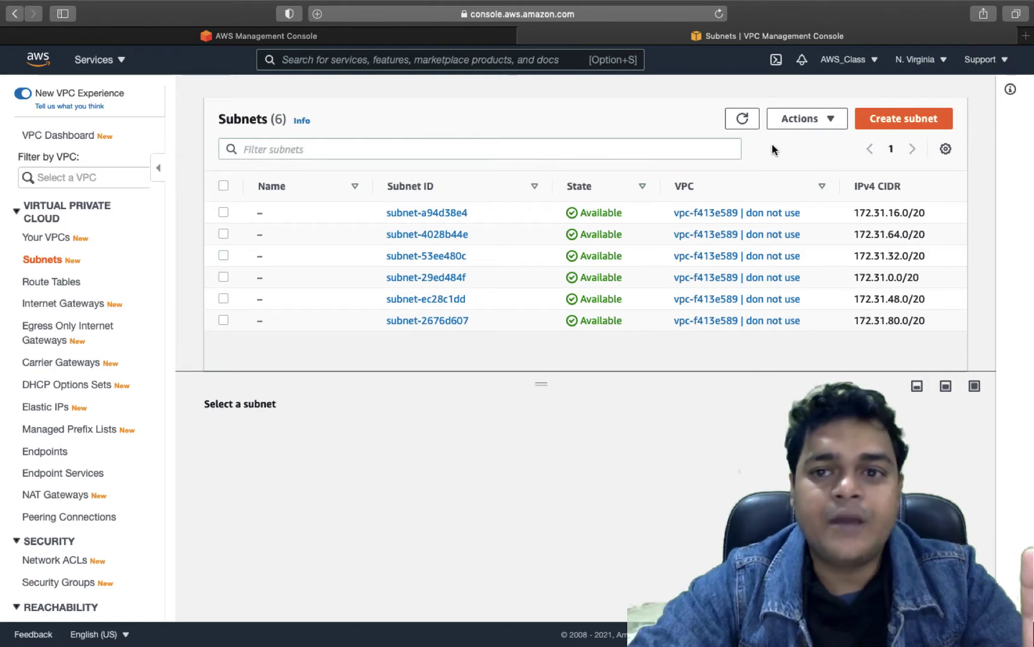
click(914, 117)
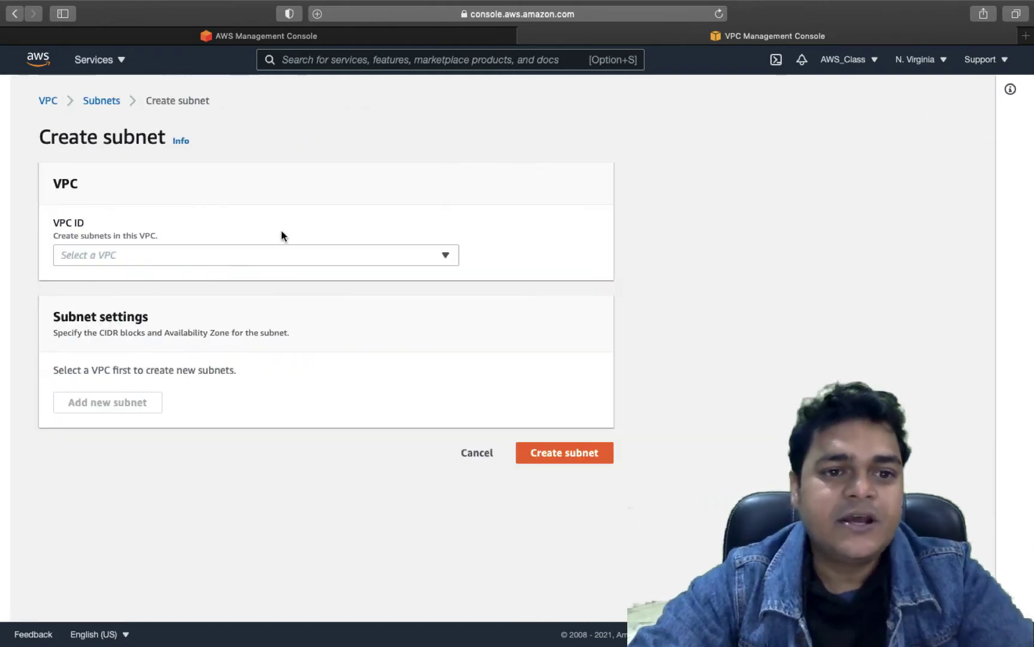
click(281, 252)
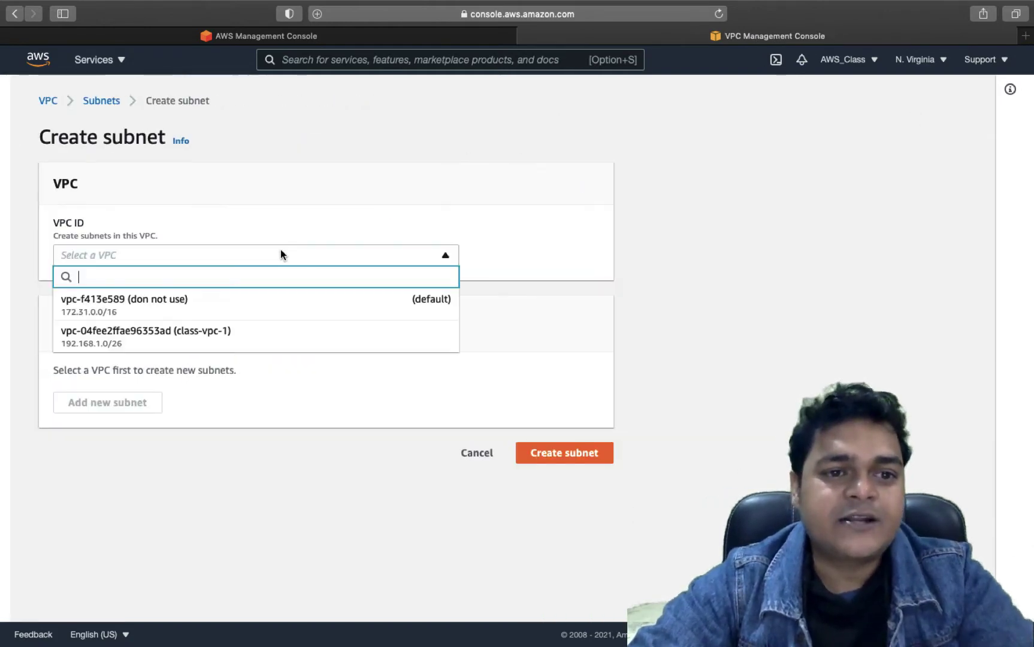
click(189, 335)
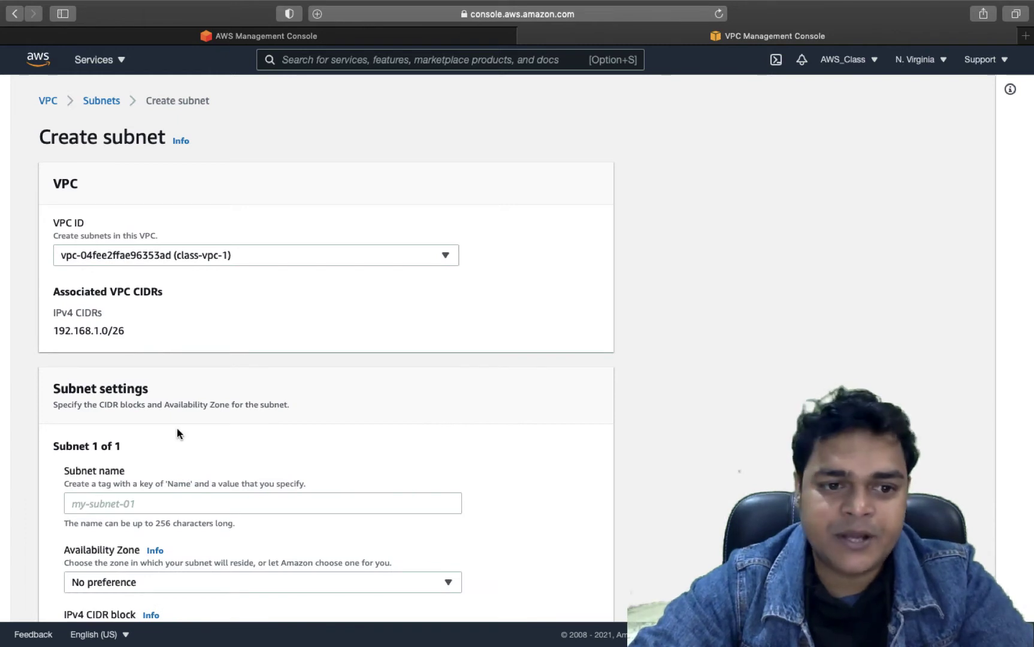
- Name the subnet vm-subnet and give it IPv4 CIDR block 192.168.1.0/26
scroll(168, 424, down, 3)
click(87, 390)
text(v)
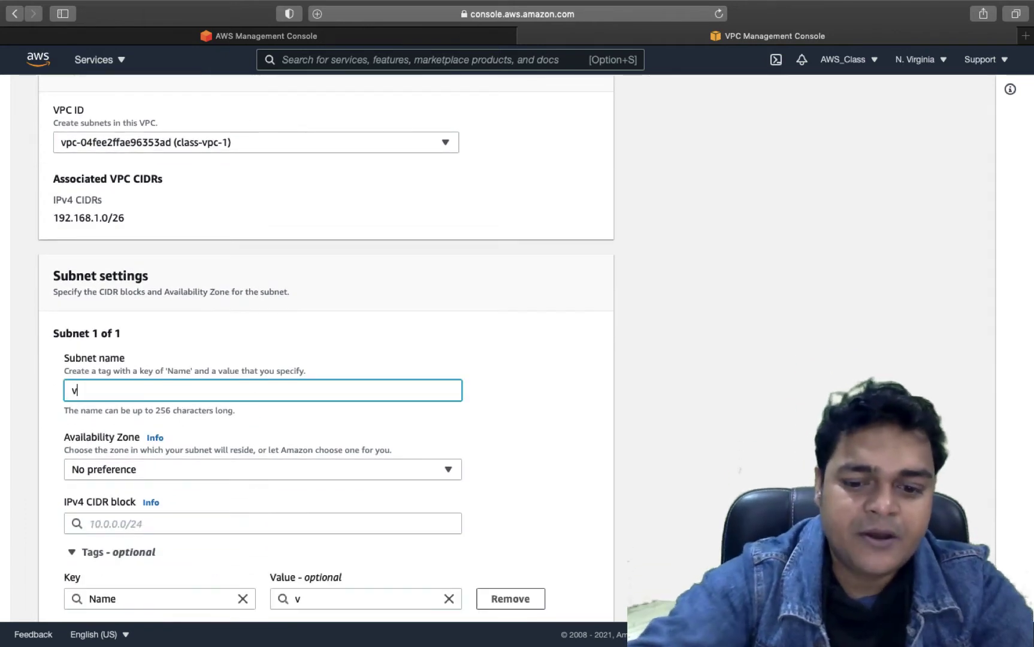
text(m-sub)
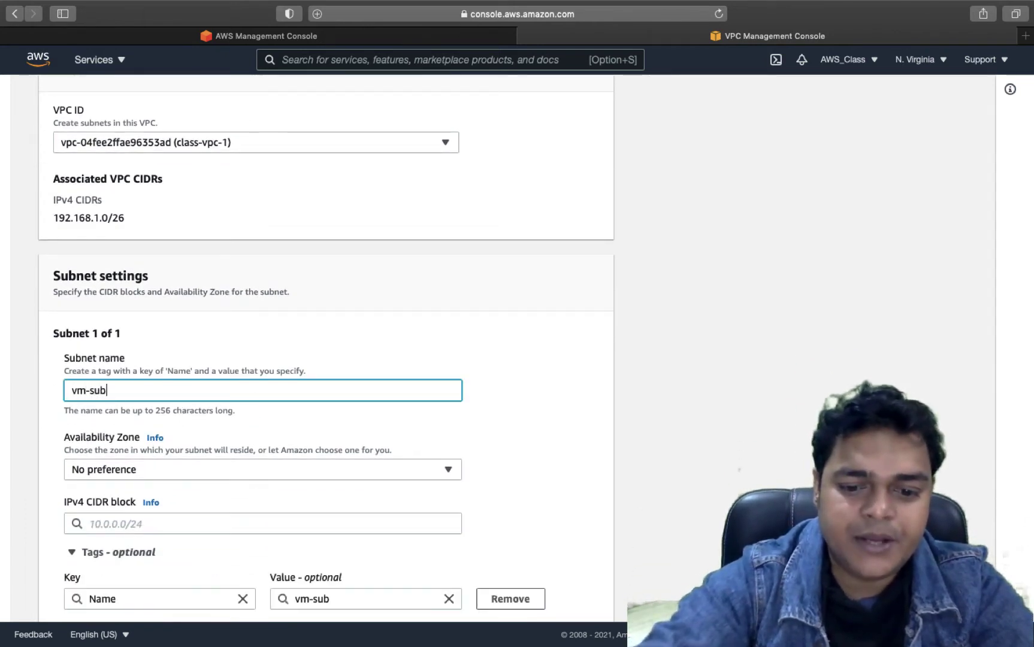
text(net)
scroll(173, 440, down, 3)
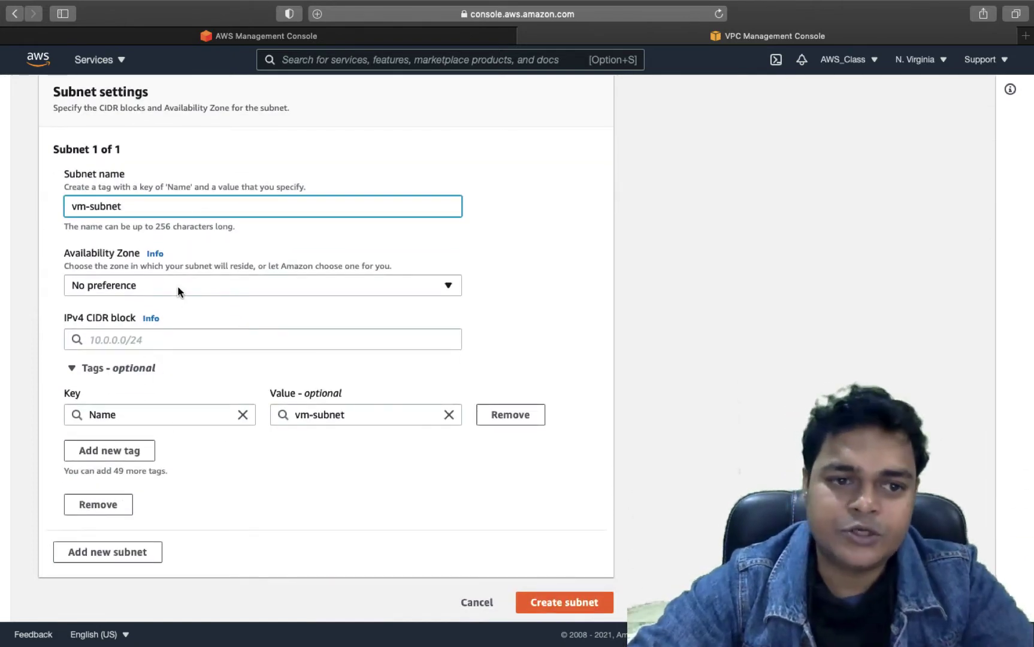
click(141, 343)
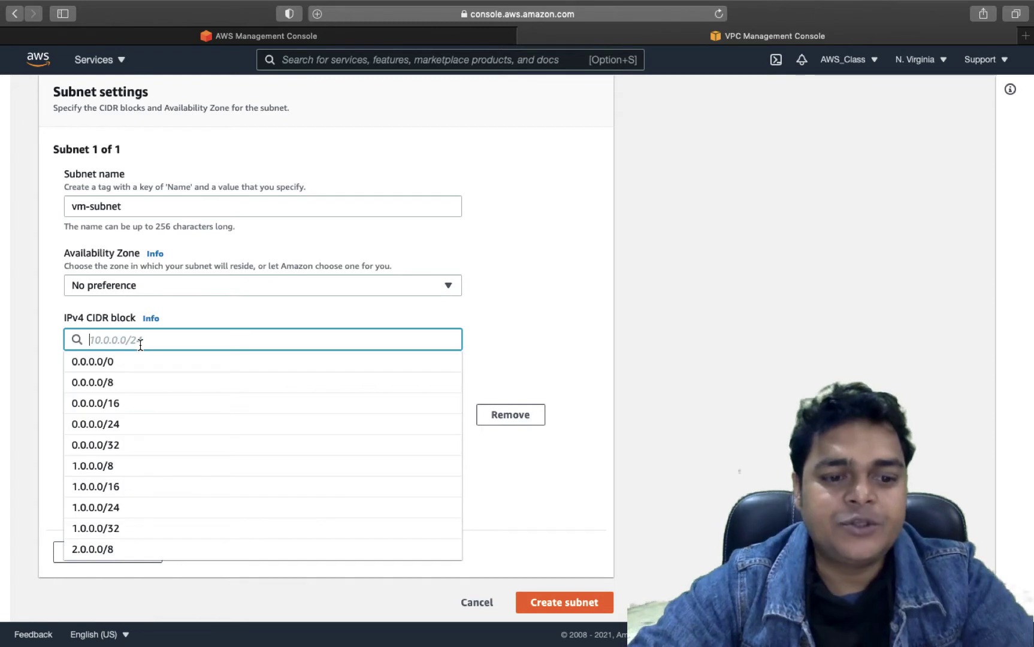
text(192.168)
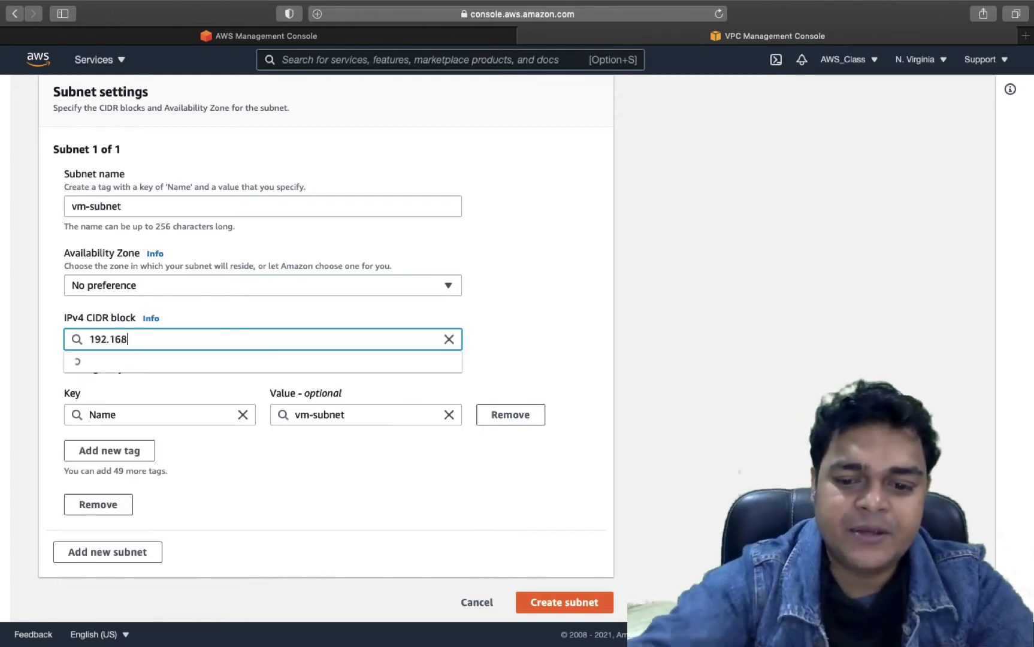
text(.1.0/)
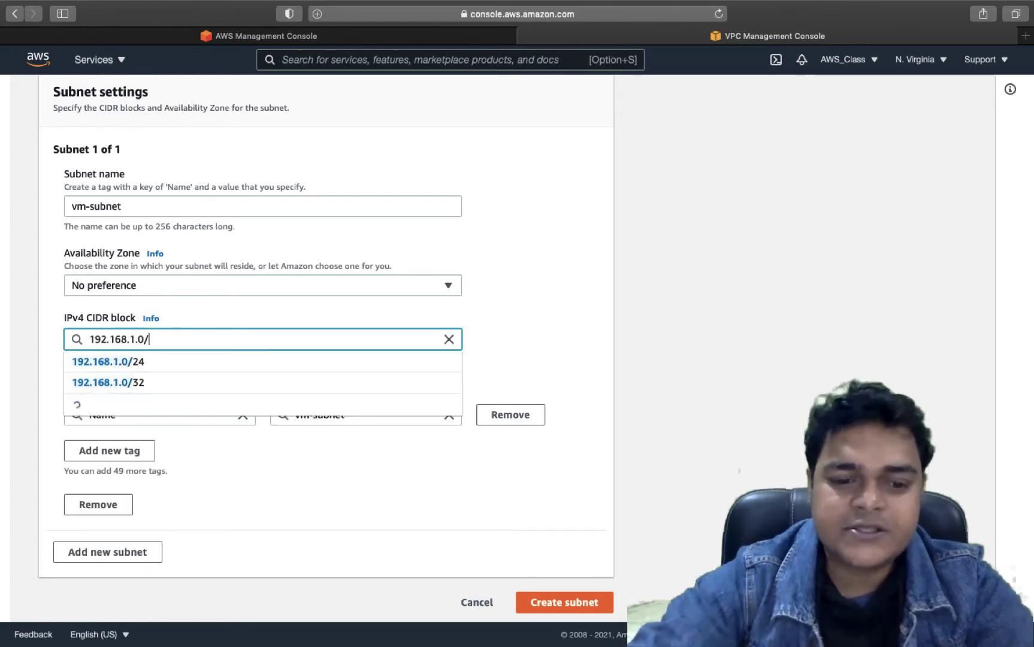
text(26)
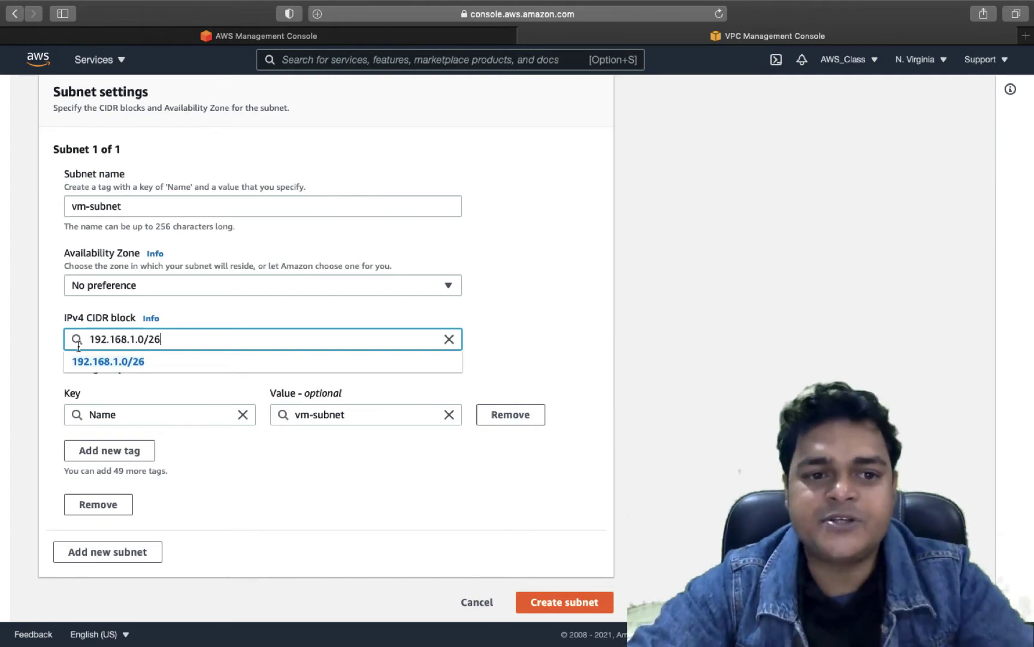
click(108, 362)
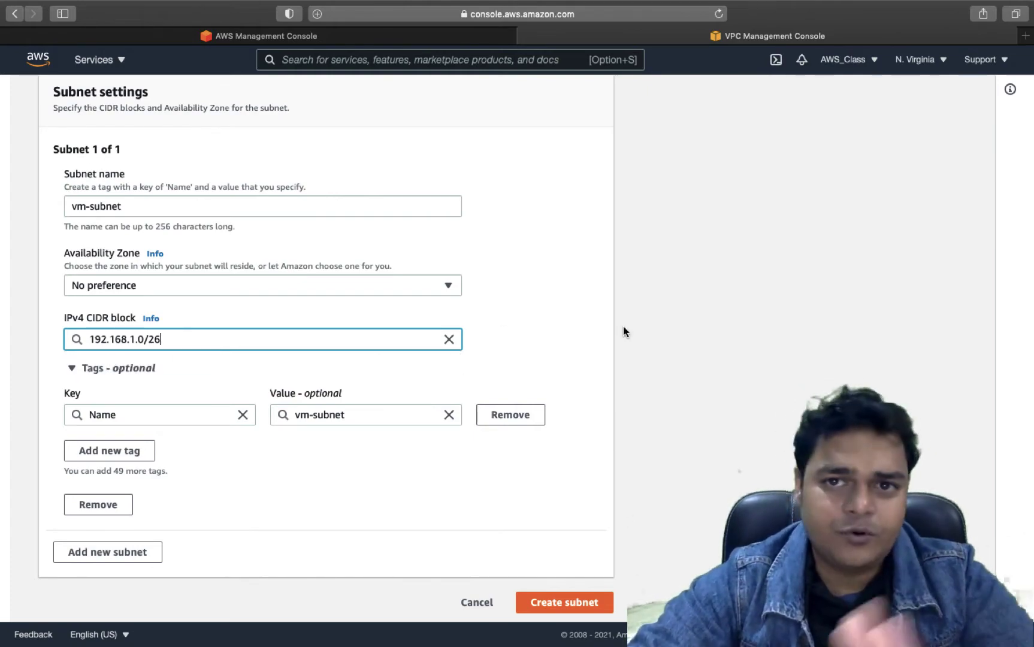
key(ctrl+Left)
key(ctrl+Left)
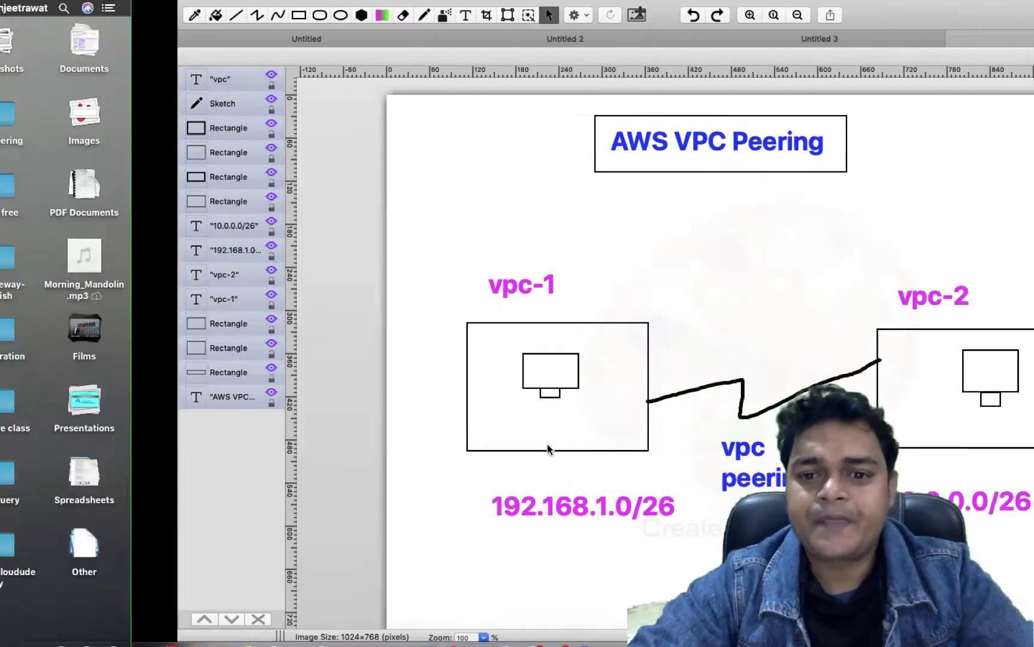
key(ctrl+Right)
key(ctrl+Right)
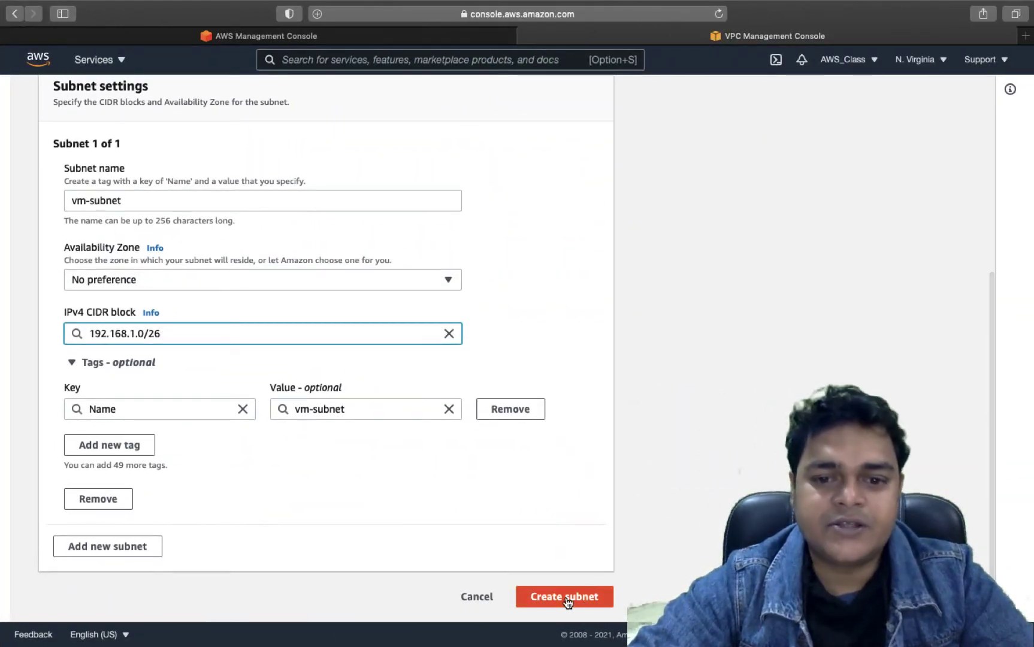
- Create the vm-subnet subnet, then glance between the diagram desktop and the console
click(565, 597)
key(ctrl+Left)
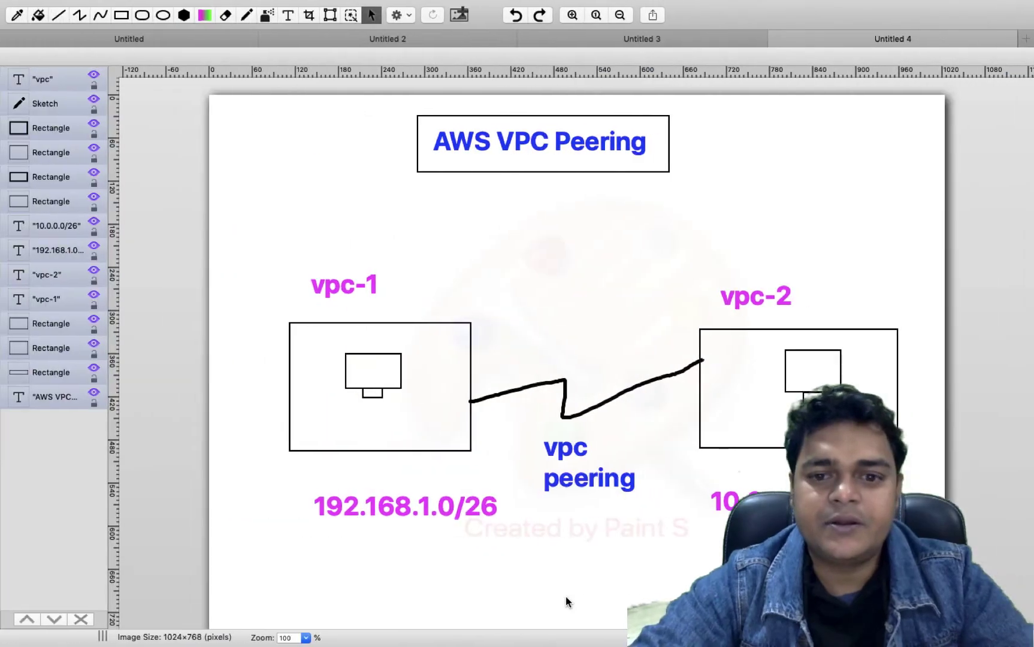
key(ctrl+Right)
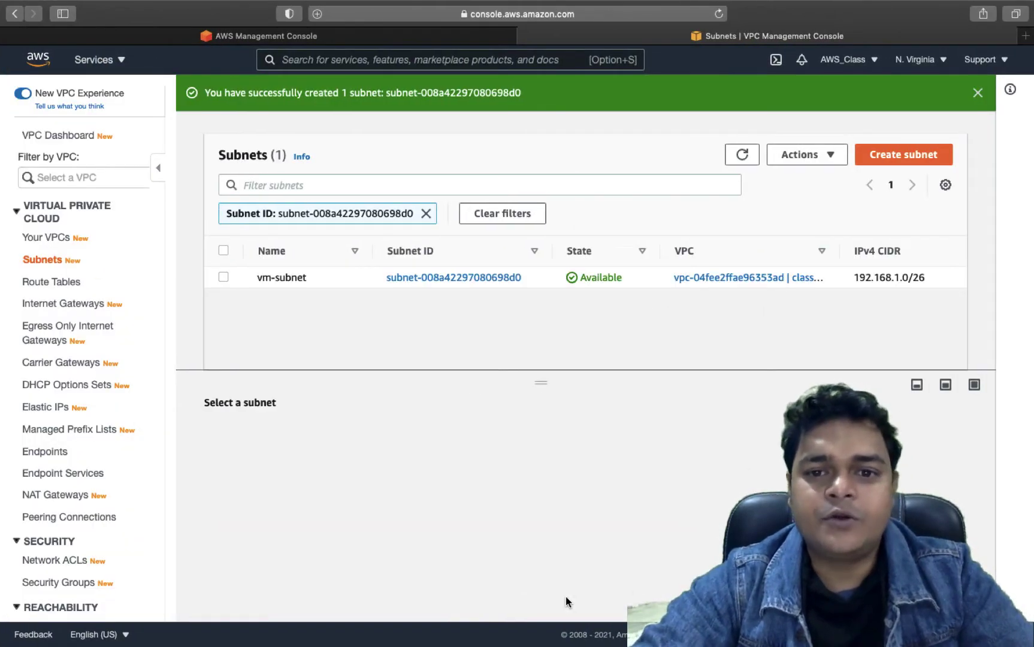
key(ctrl+Left)
key(ctrl+Left)
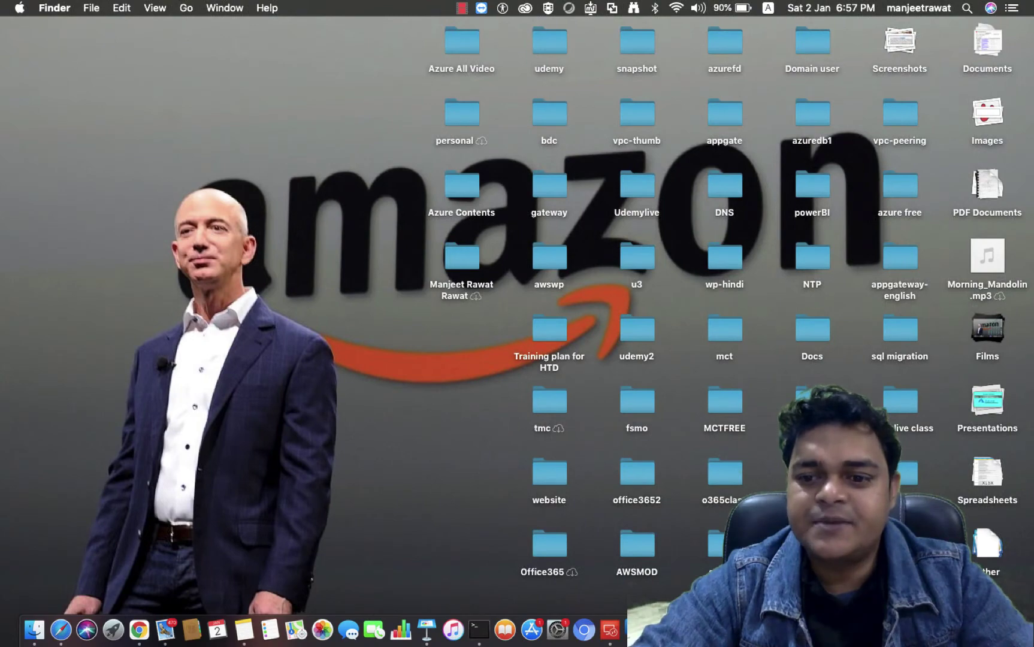
right_click(934, 628)
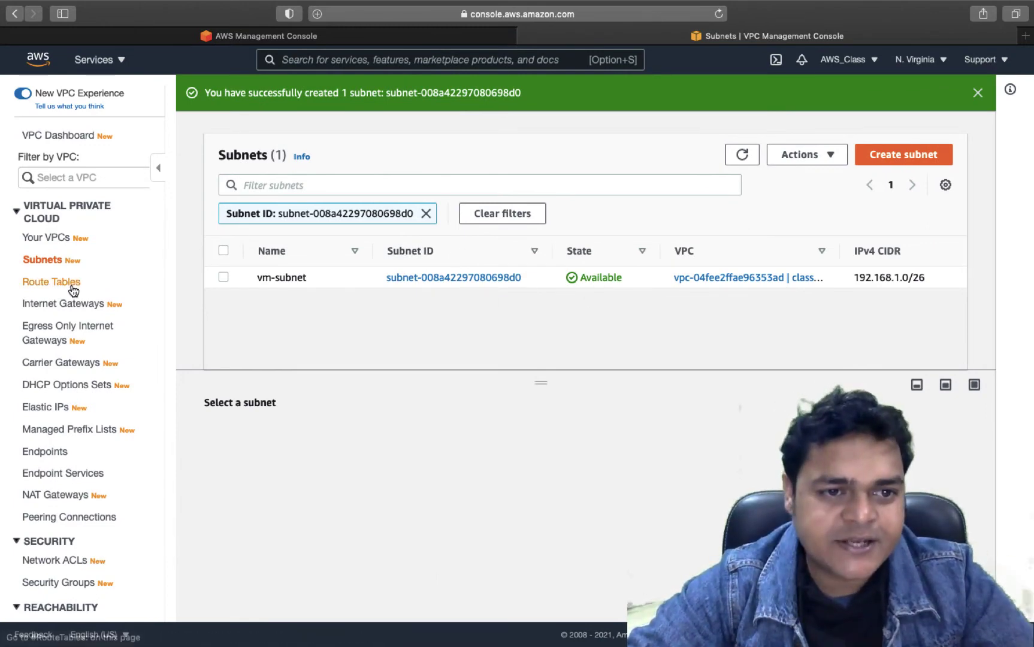
- Create route table 'class-route' assigned to class-vpc-1
click(50, 285)
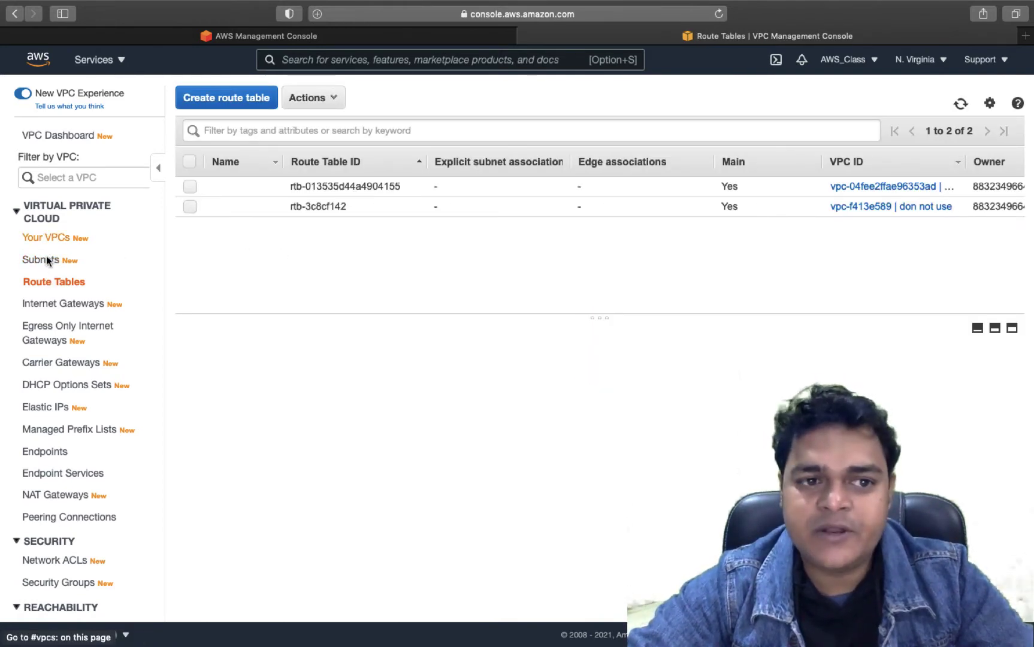
click(209, 95)
click(309, 191)
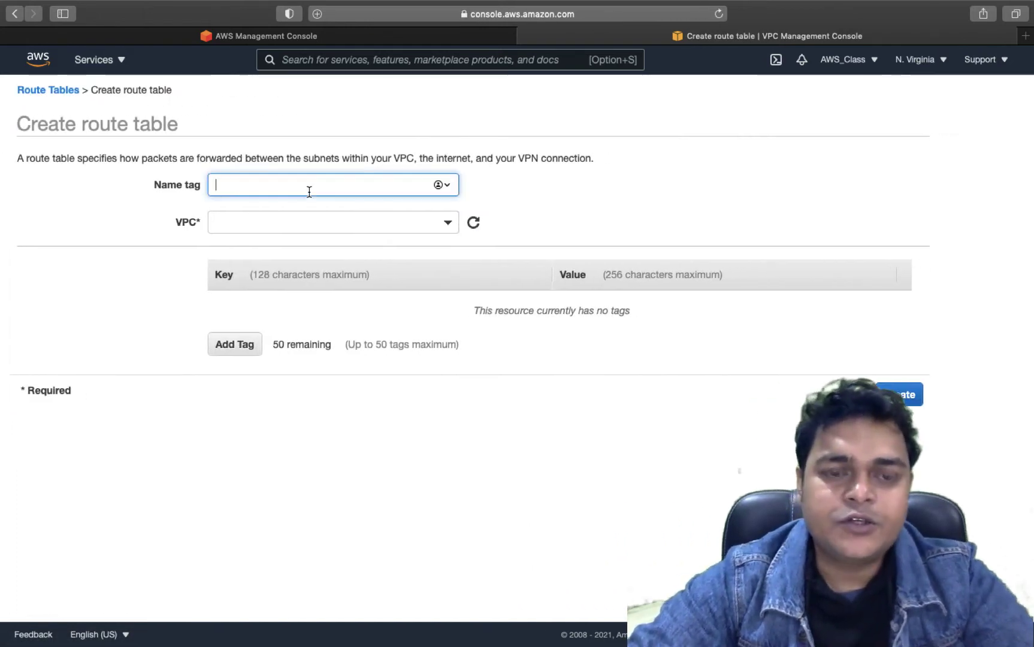
text(class-)
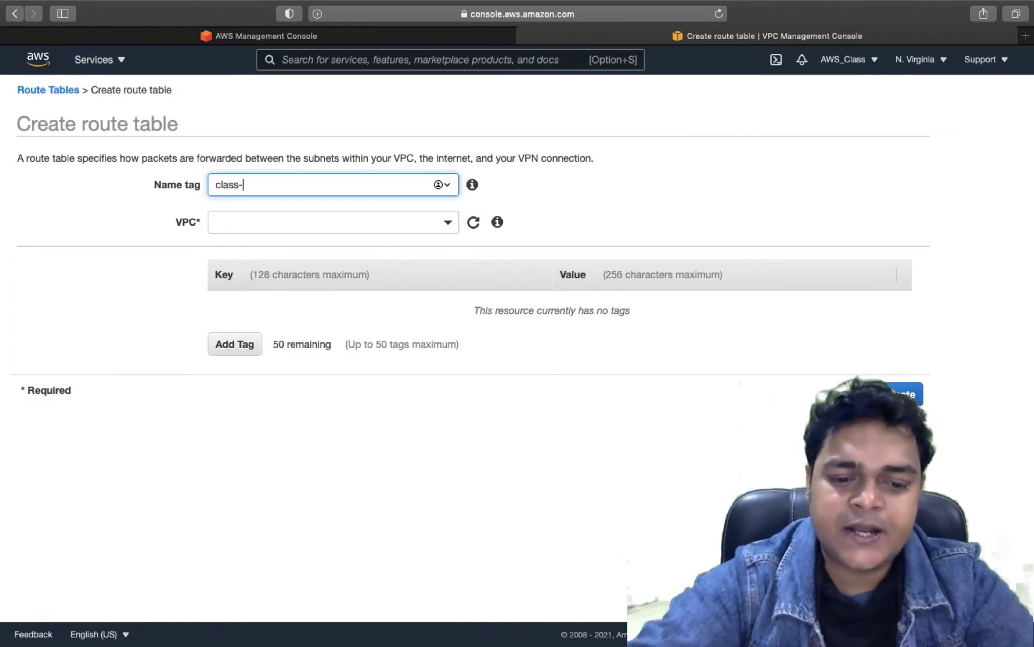
text(route)
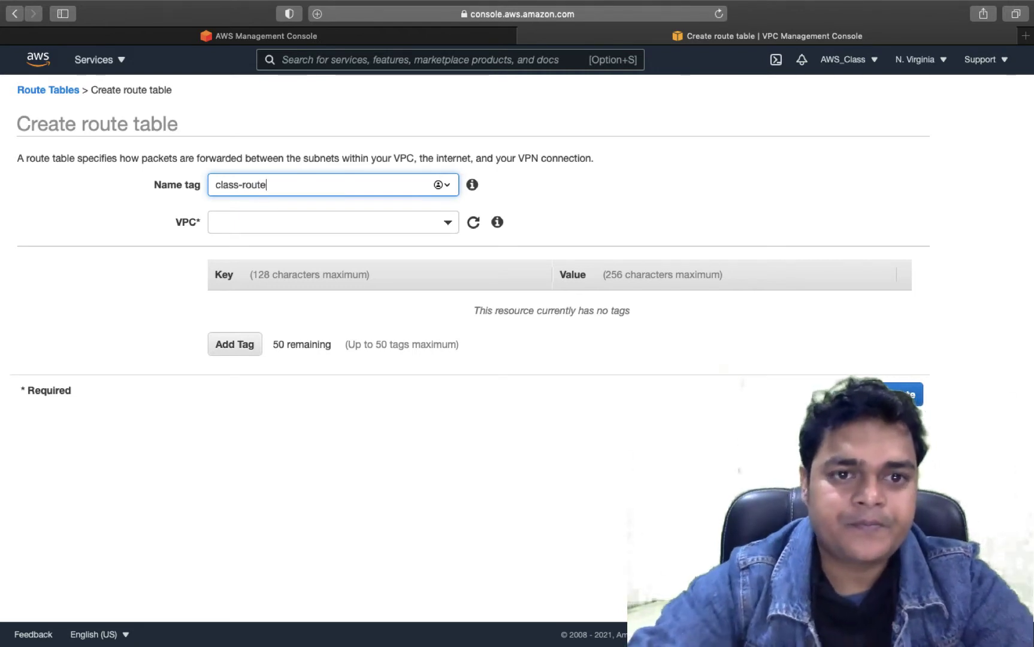
click(318, 234)
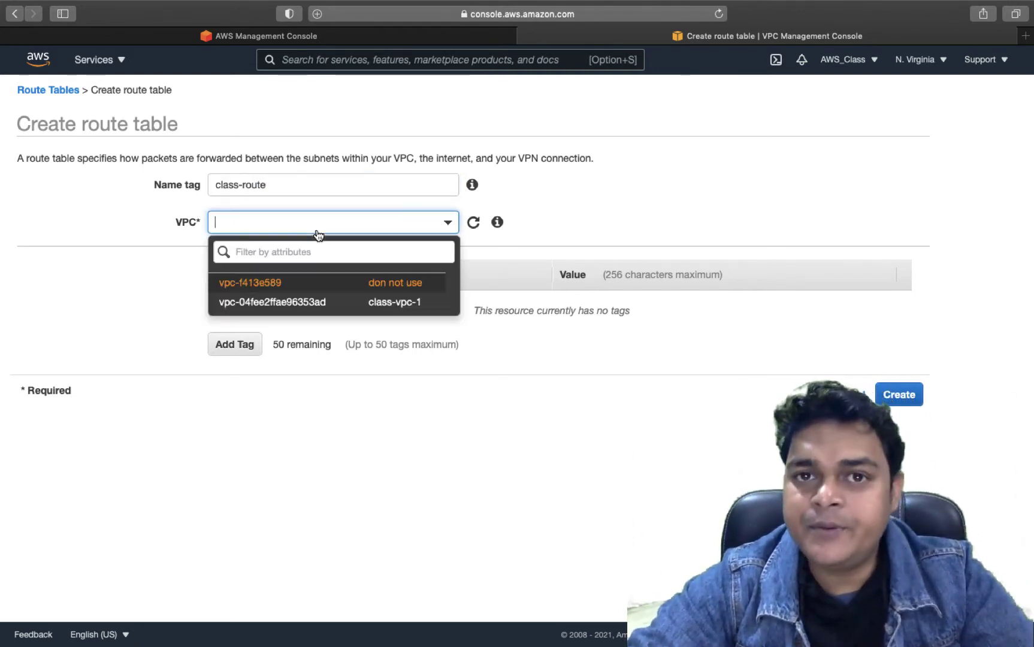
click(354, 303)
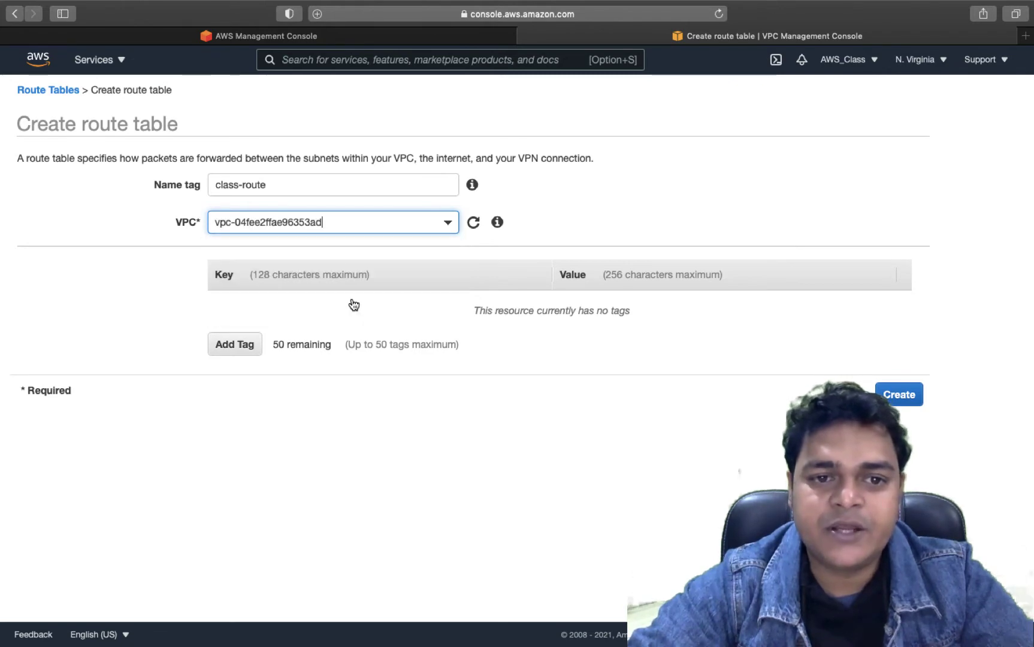
click(898, 395)
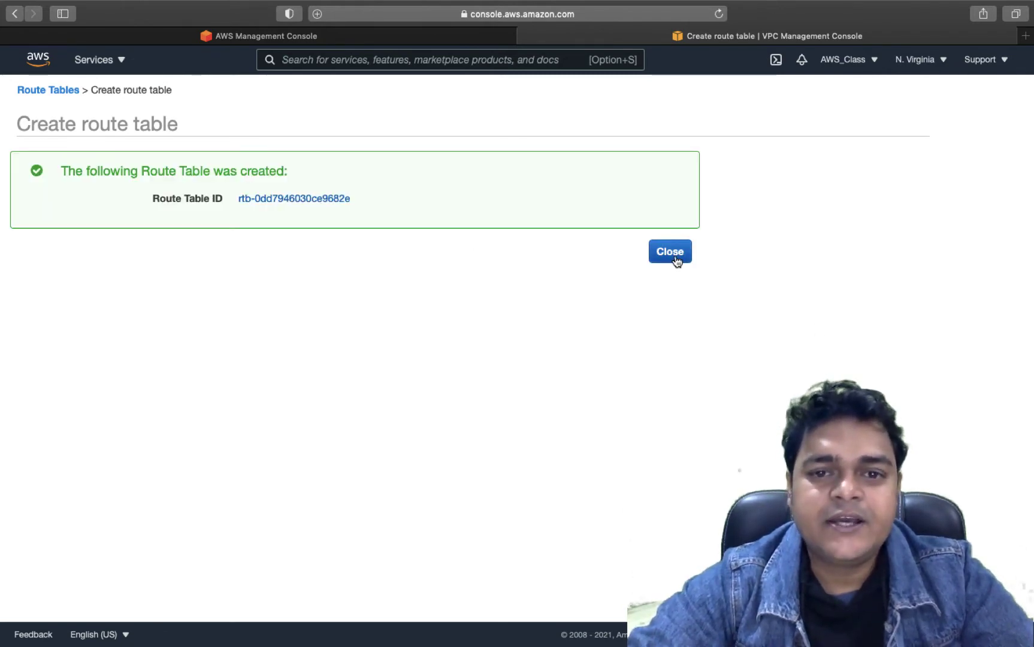
click(675, 260)
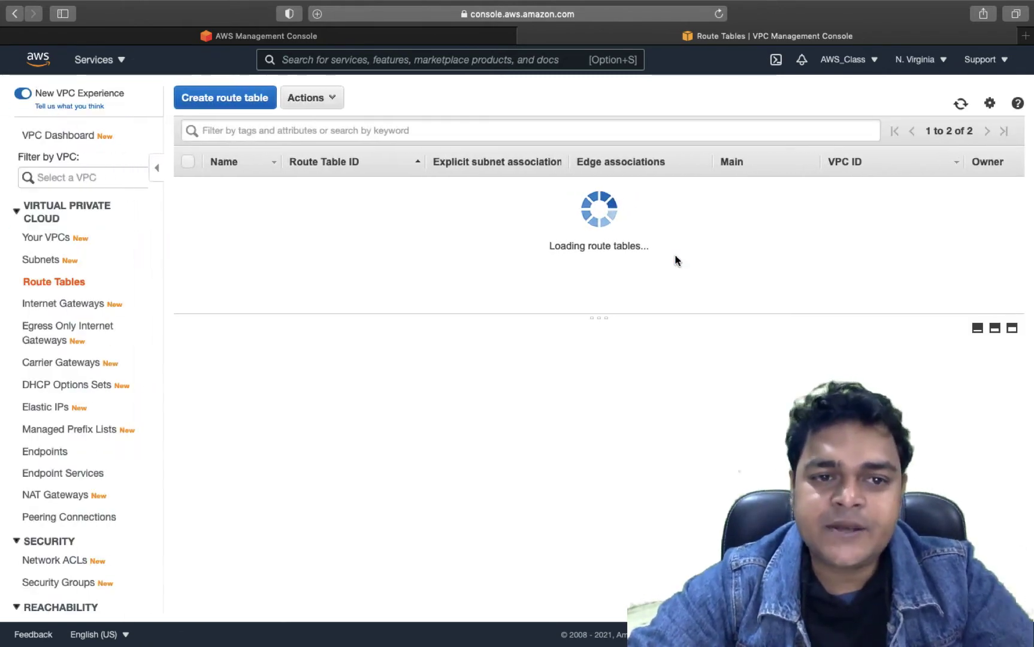
click(62, 310)
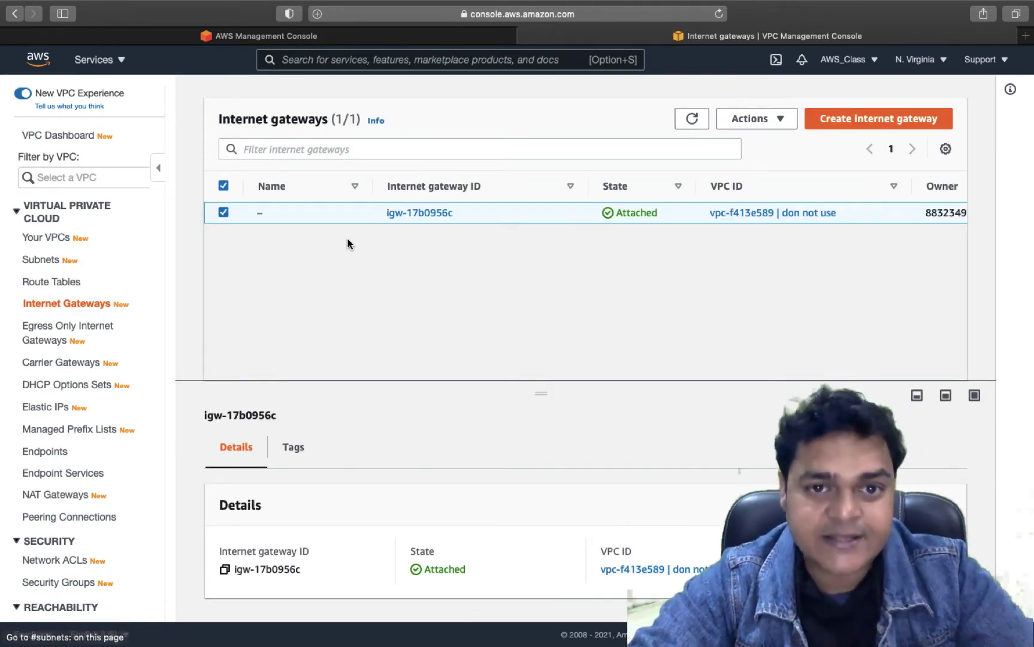
- Create internet gateway 'class-igw' and dismiss the success notice
click(865, 124)
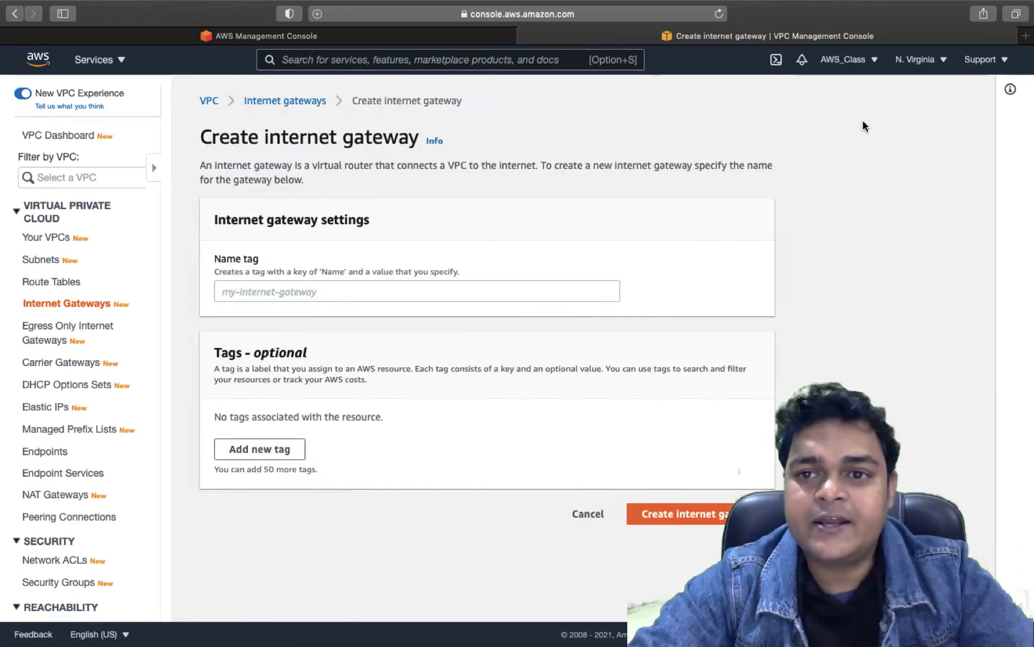
click(200, 285)
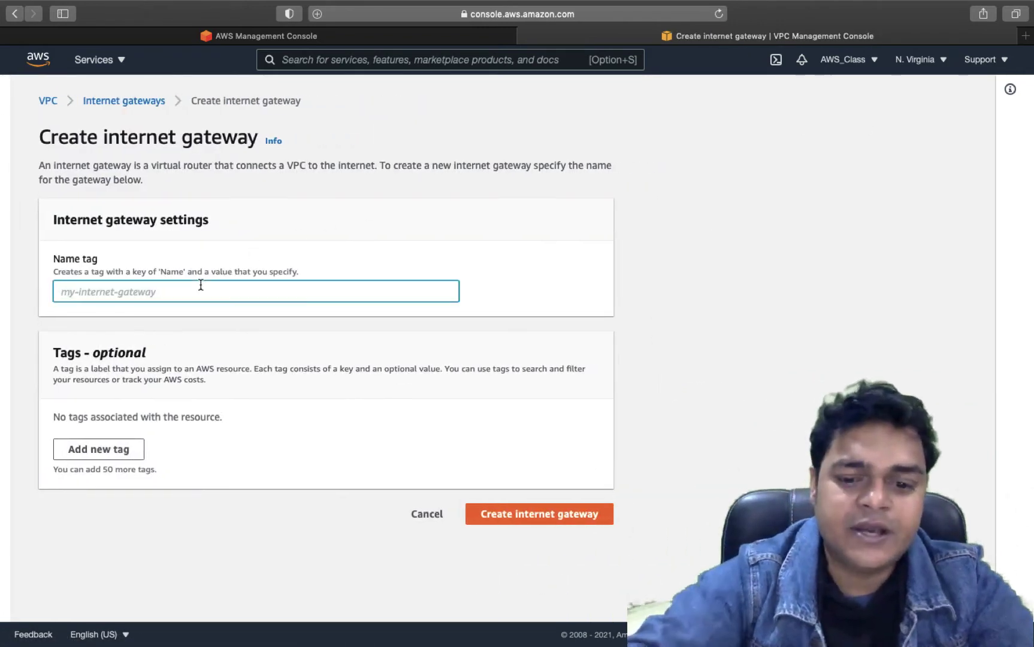
text(class-)
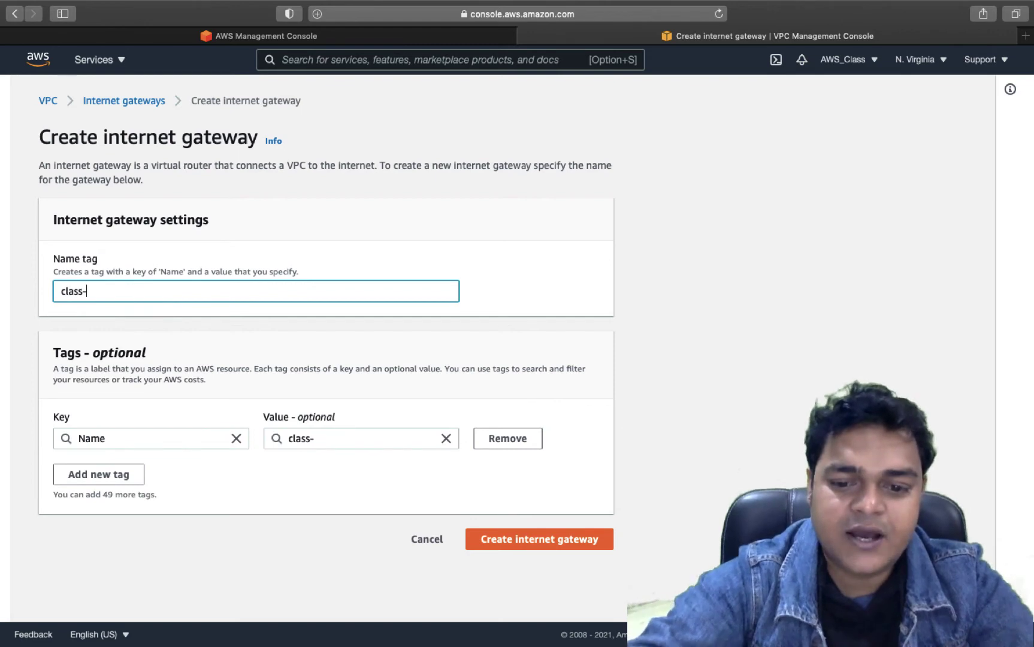
text(igw)
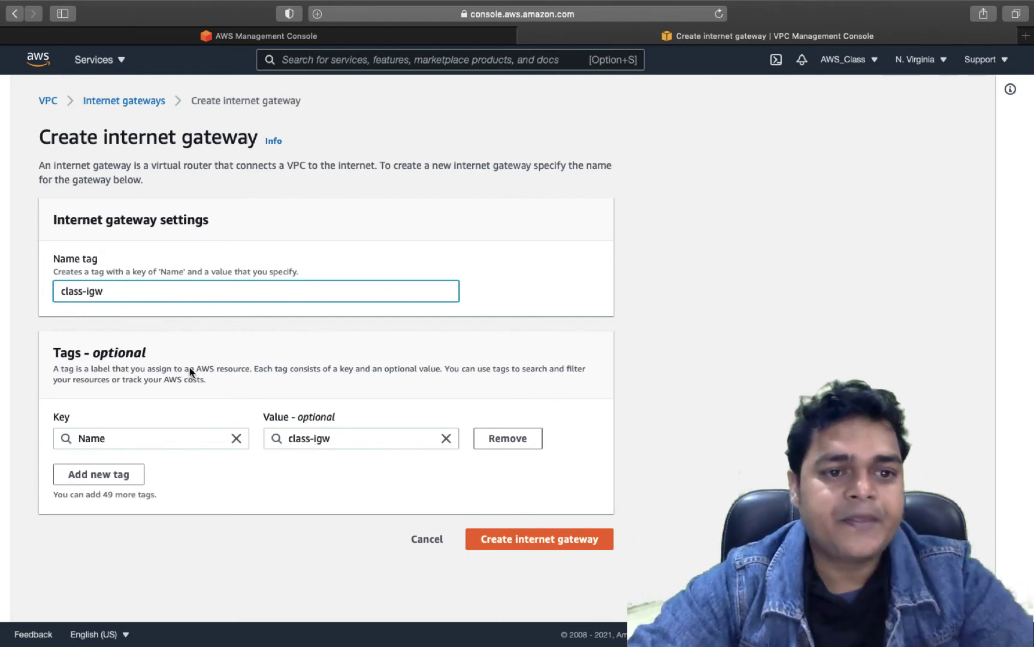
click(601, 542)
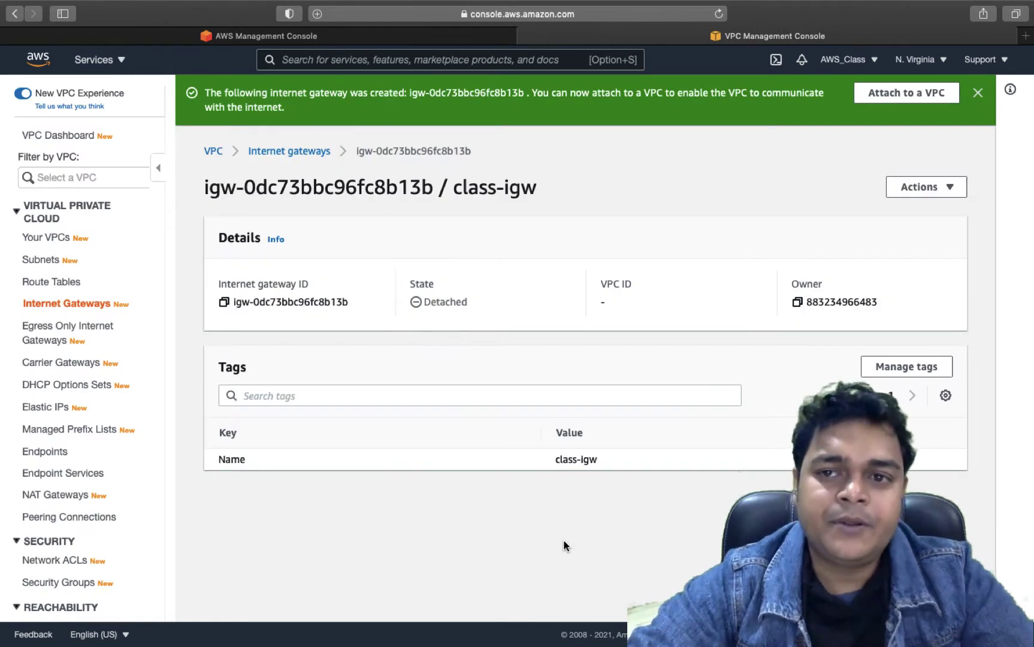
click(979, 93)
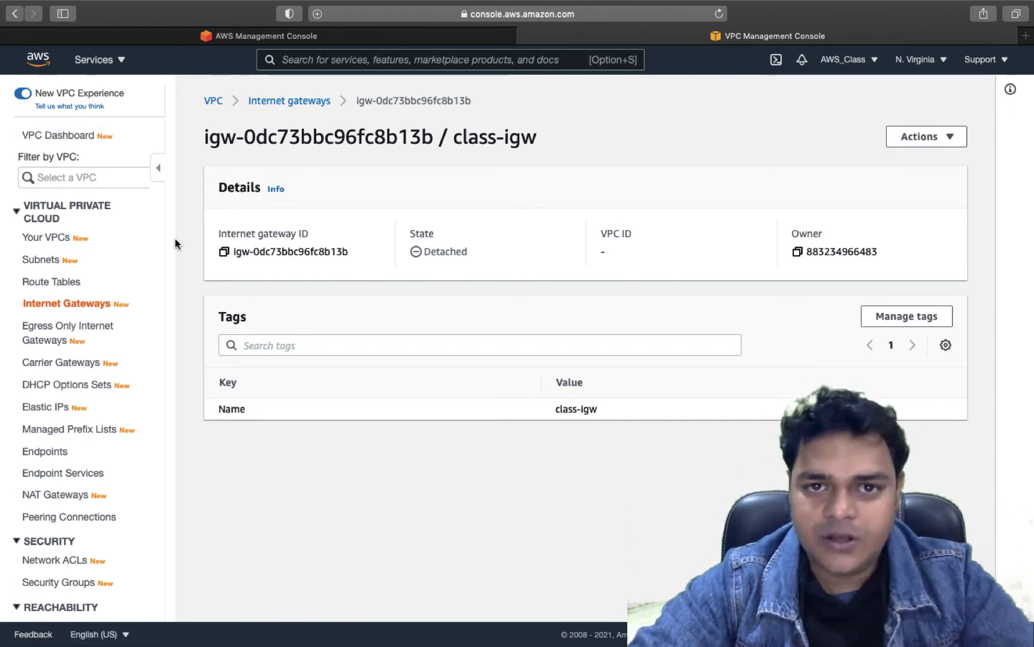
- Reopen Route Tables, review the peering diagram on the other desktop, and return
click(47, 284)
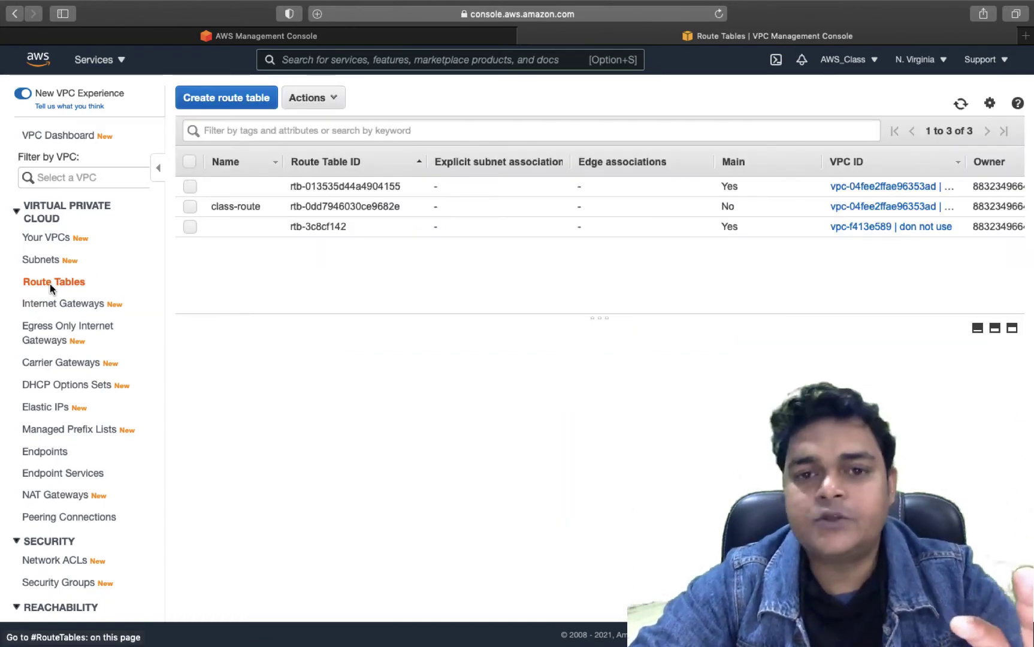
key(ctrl+Left)
key(ctrl+Left)
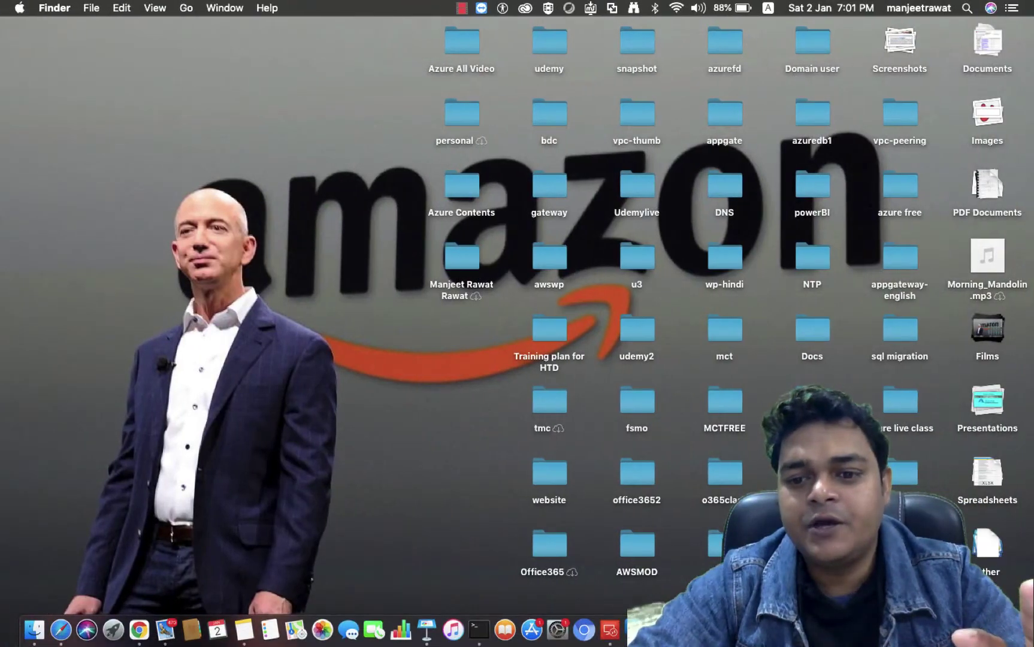
right_click(937, 629)
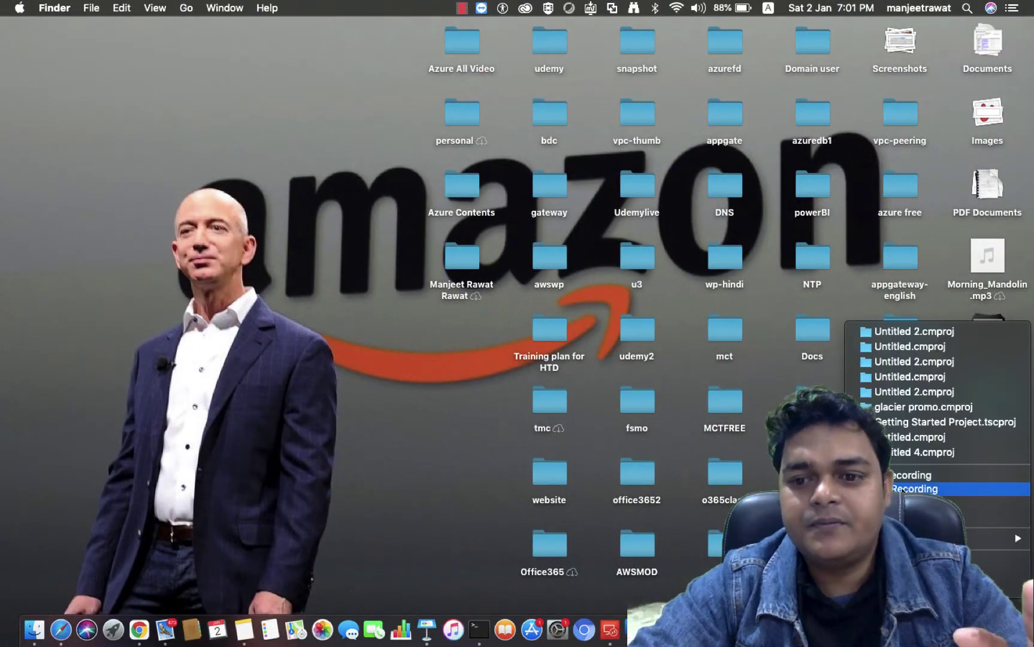
key(ctrl+Right)
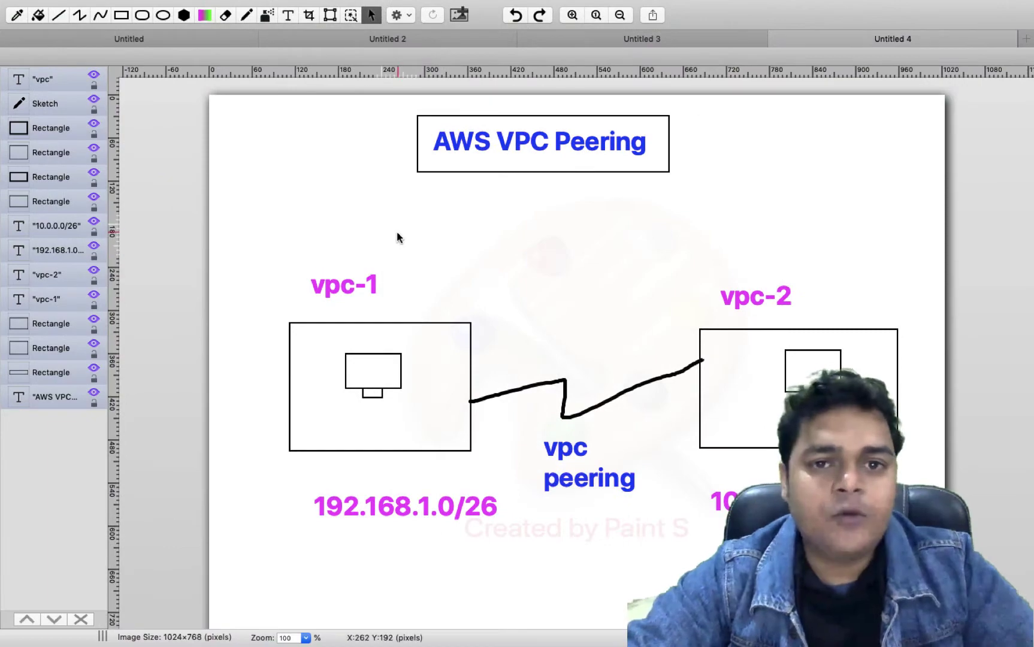
key(ctrl+Right)
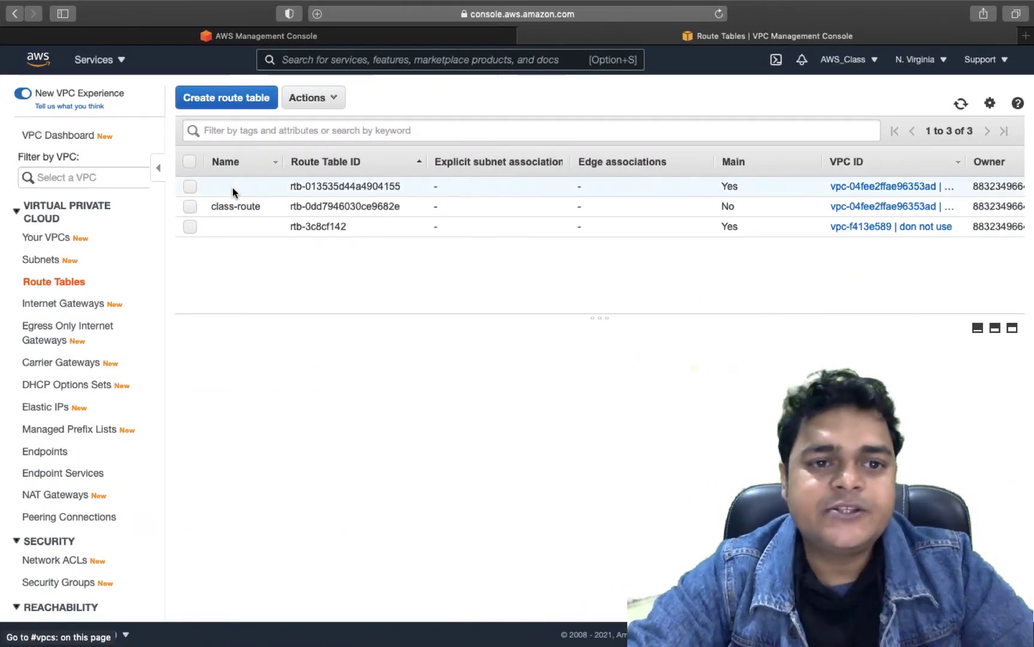
- Edit class-route's routes, adding a 0.0.0.0/0 destination entry
click(234, 216)
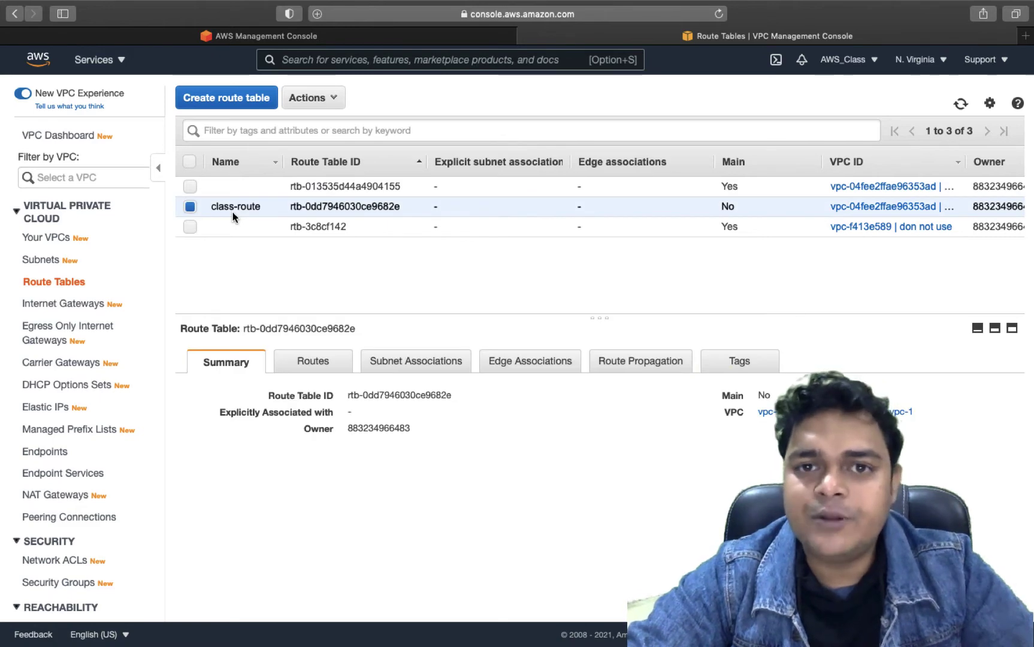
click(308, 371)
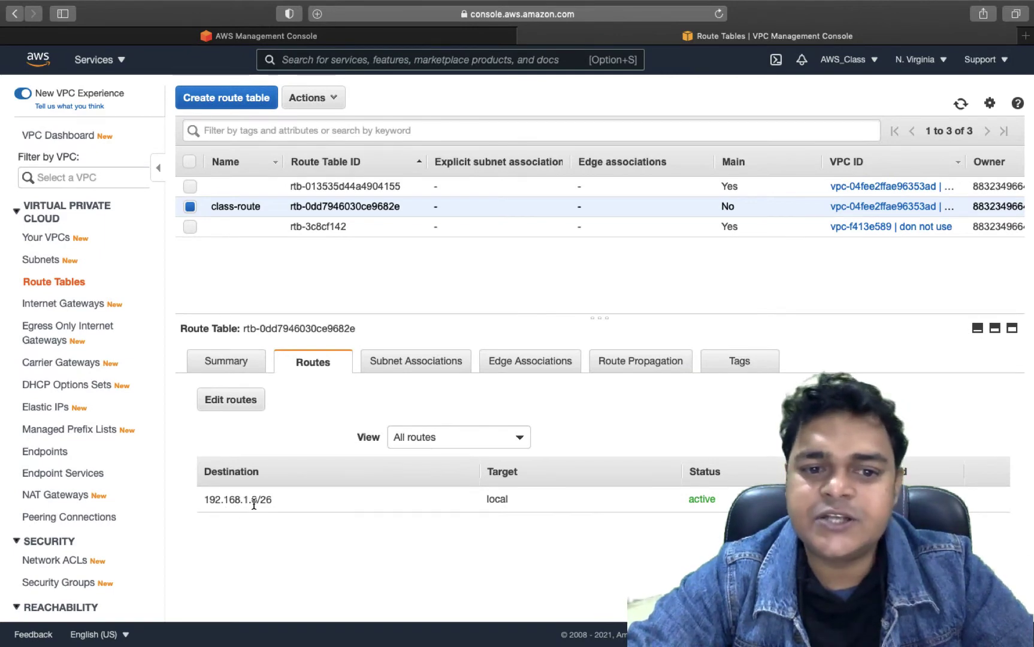
click(227, 400)
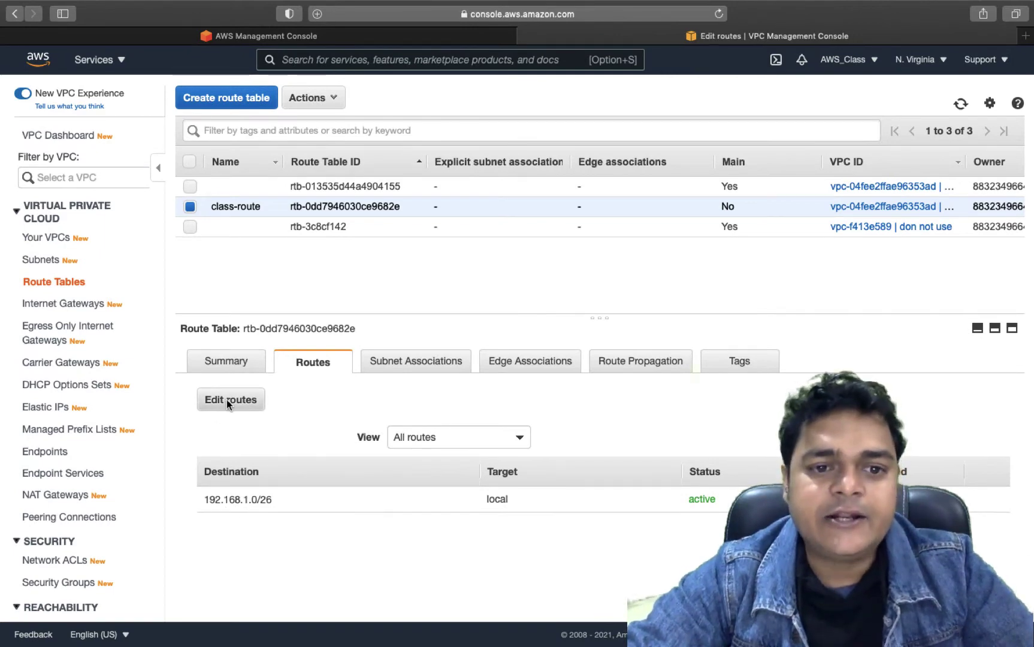
click(58, 235)
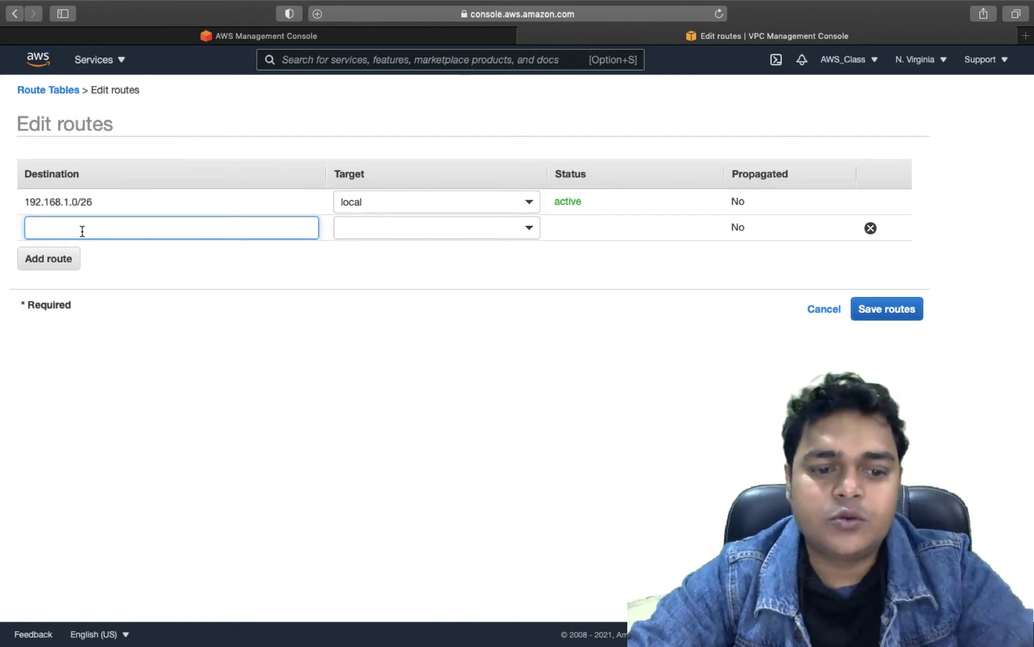
text(0)
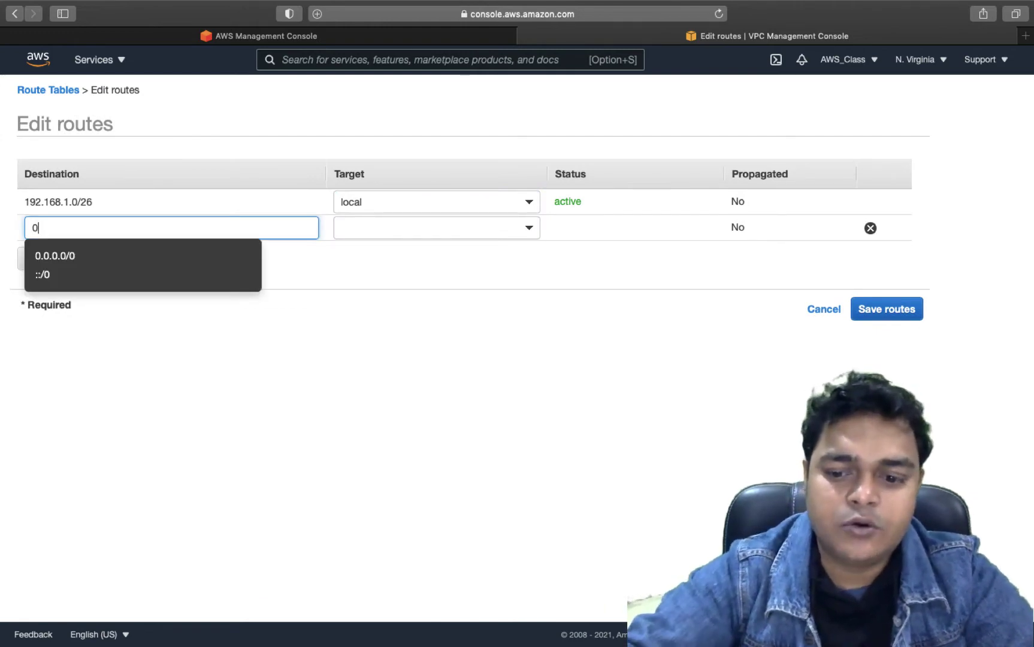
click(54, 257)
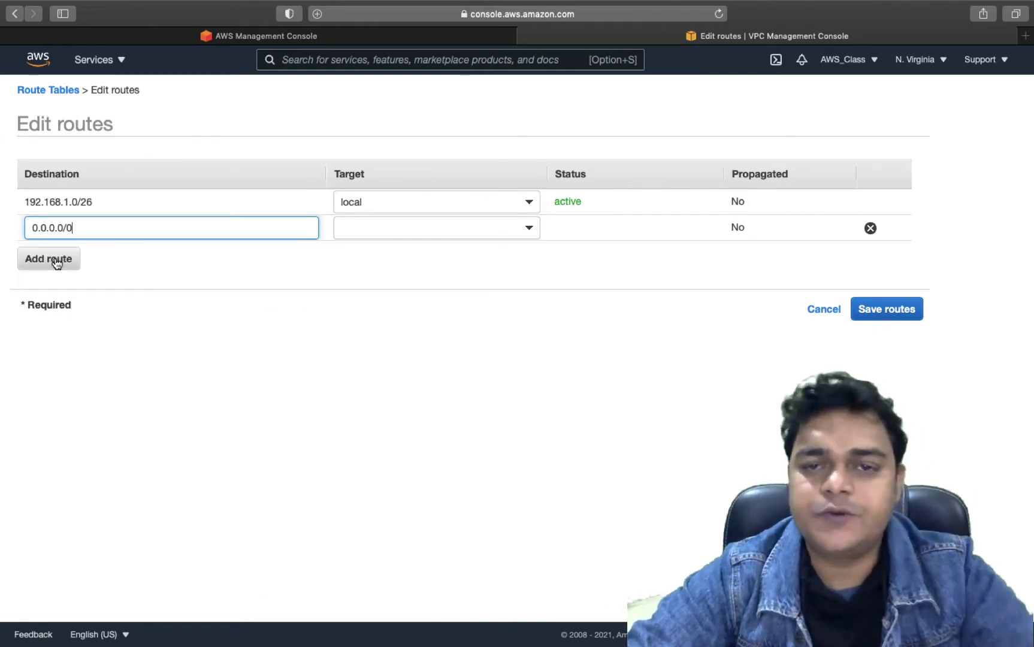
- Try an Internet Gateway target, then remove the unfinished route and cancel the edit
click(407, 228)
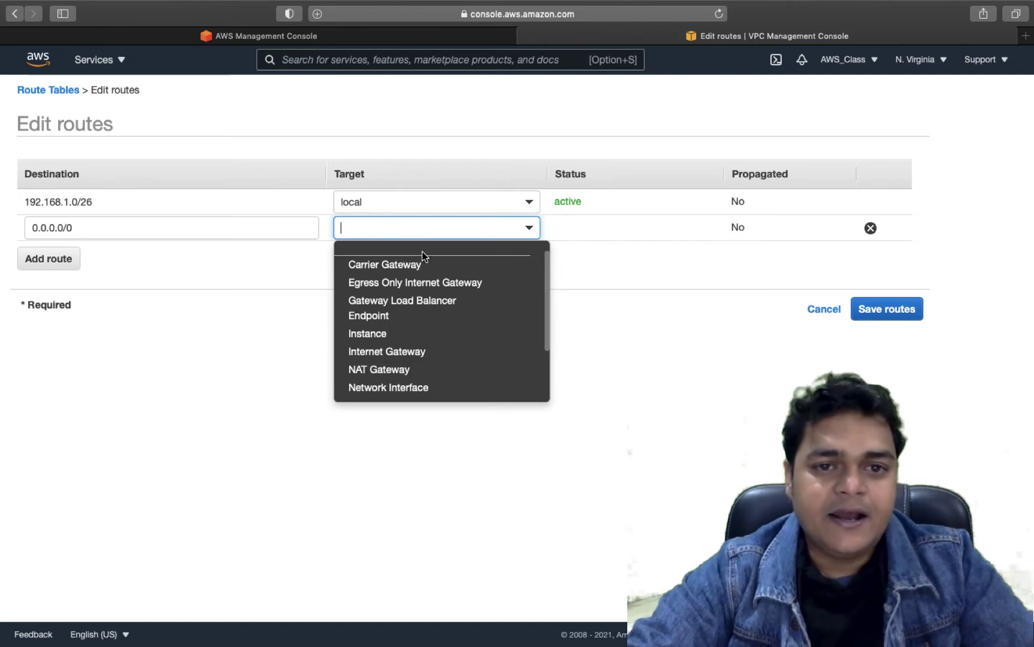
click(387, 352)
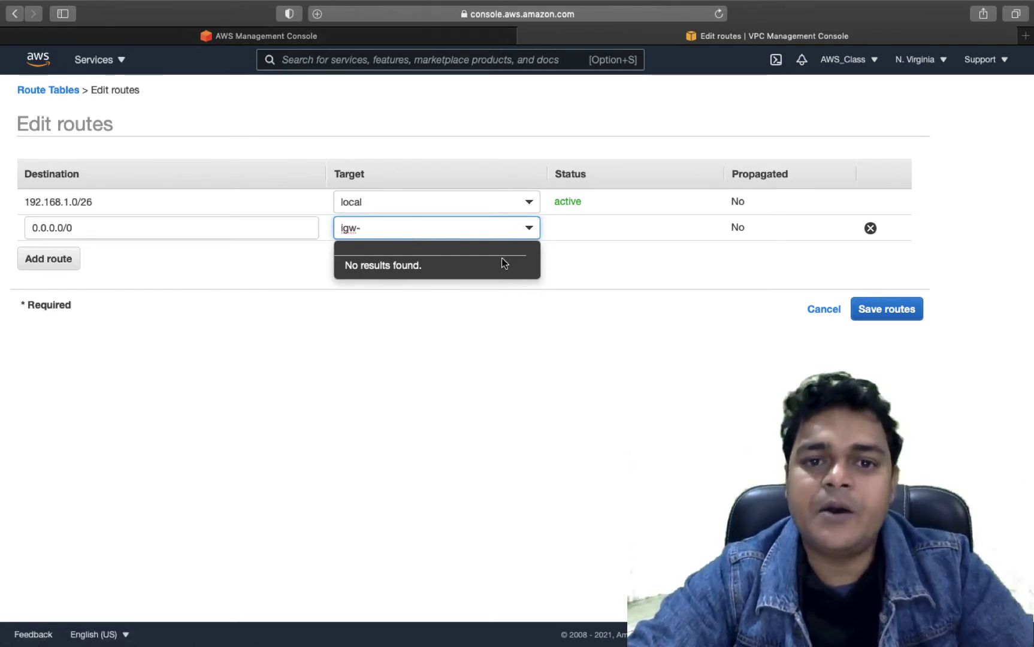
click(365, 324)
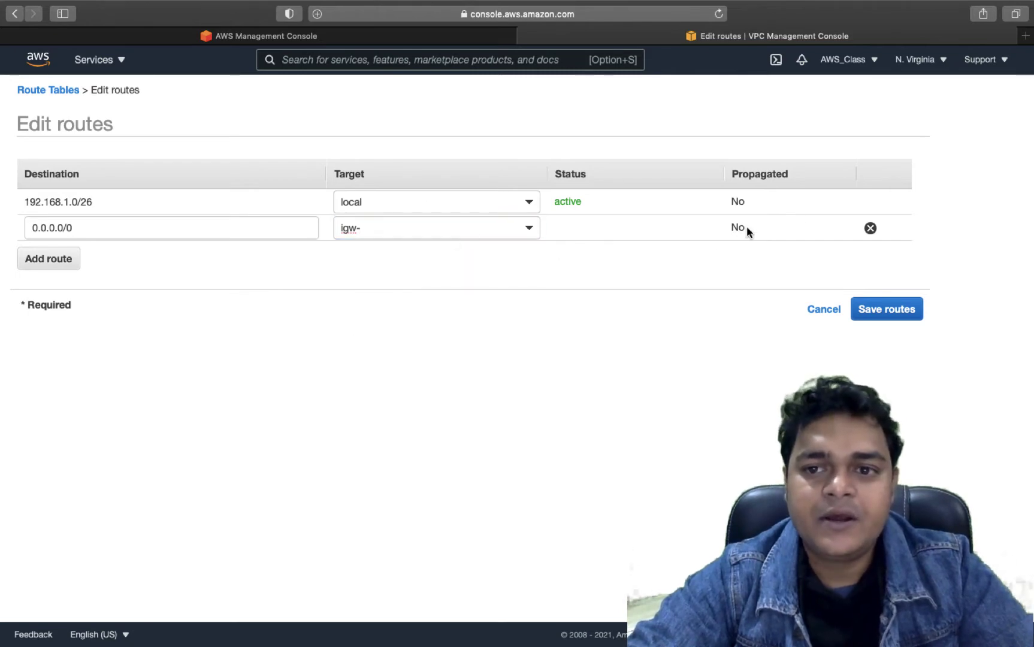
click(864, 229)
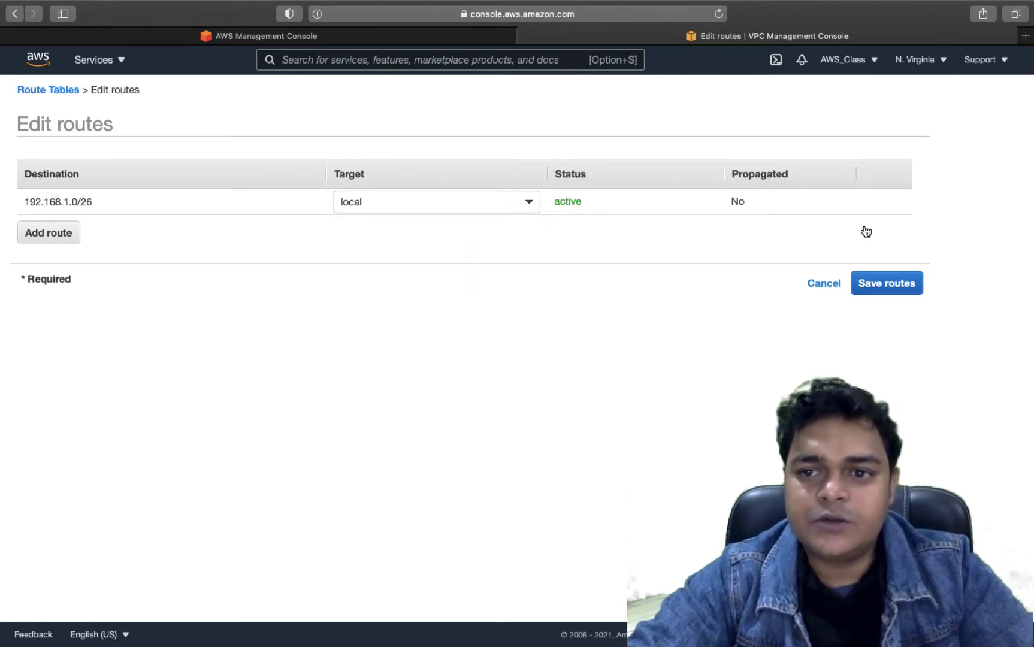
click(825, 284)
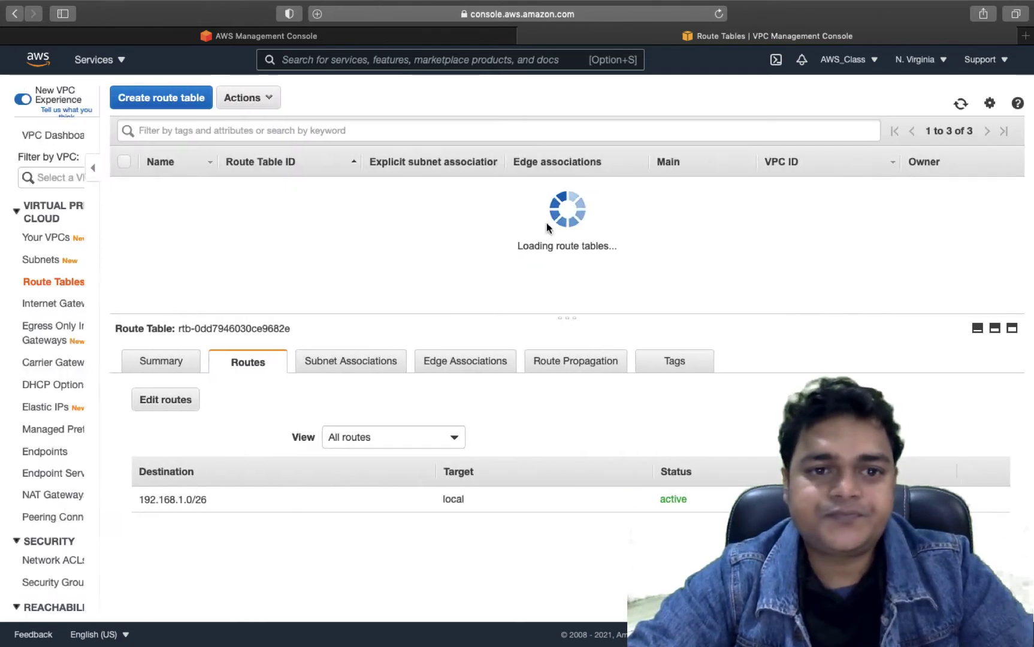
click(40, 263)
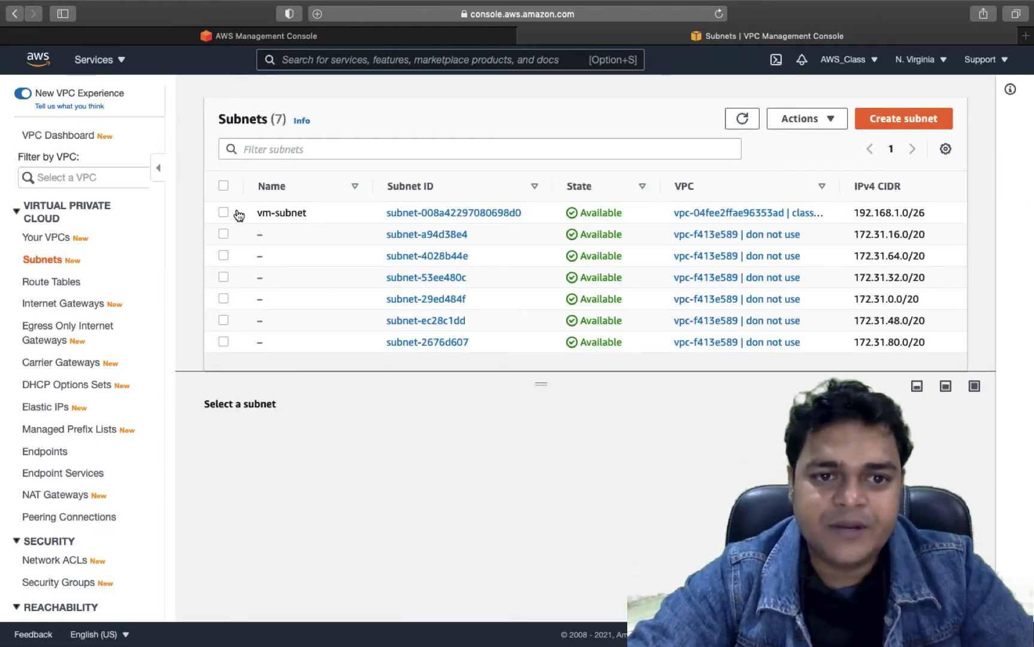
- Change vm-subnet's route table association to class-route and save it
click(237, 214)
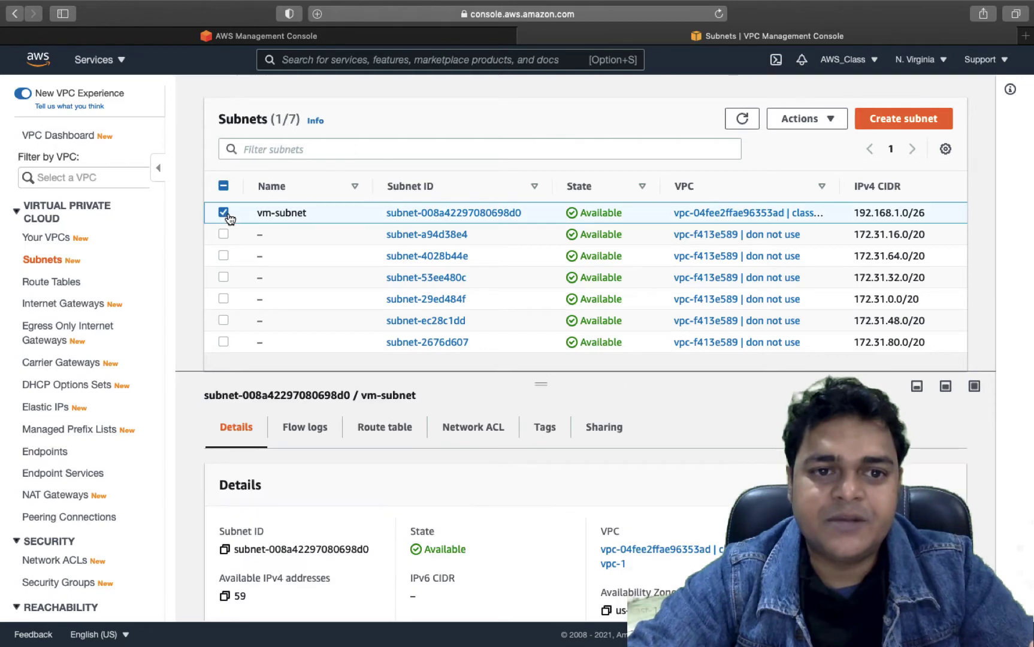
click(395, 438)
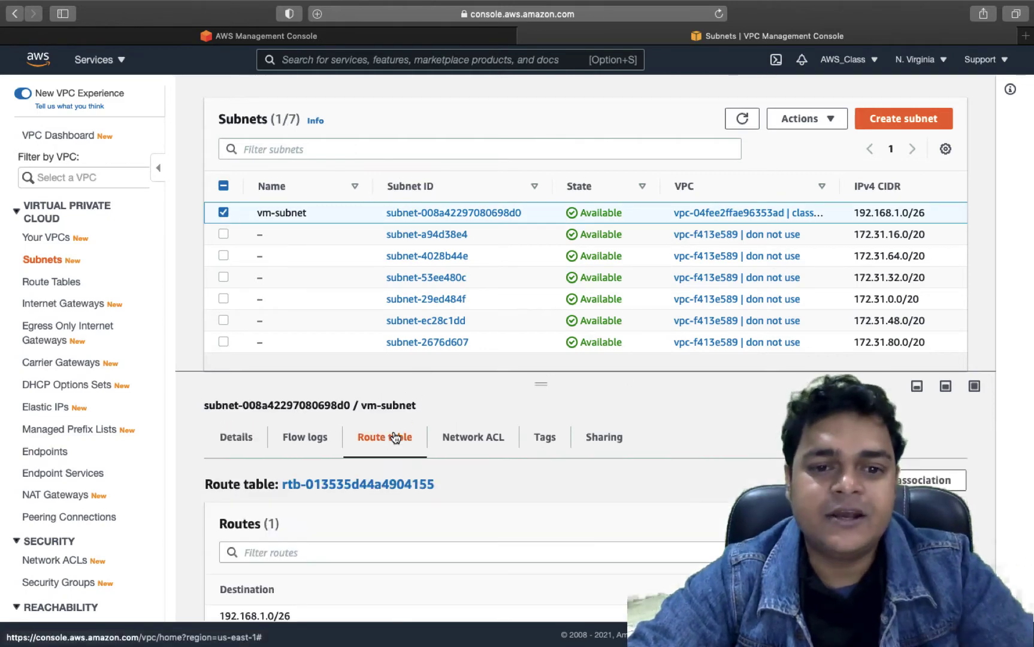
scroll(416, 485, down, 1)
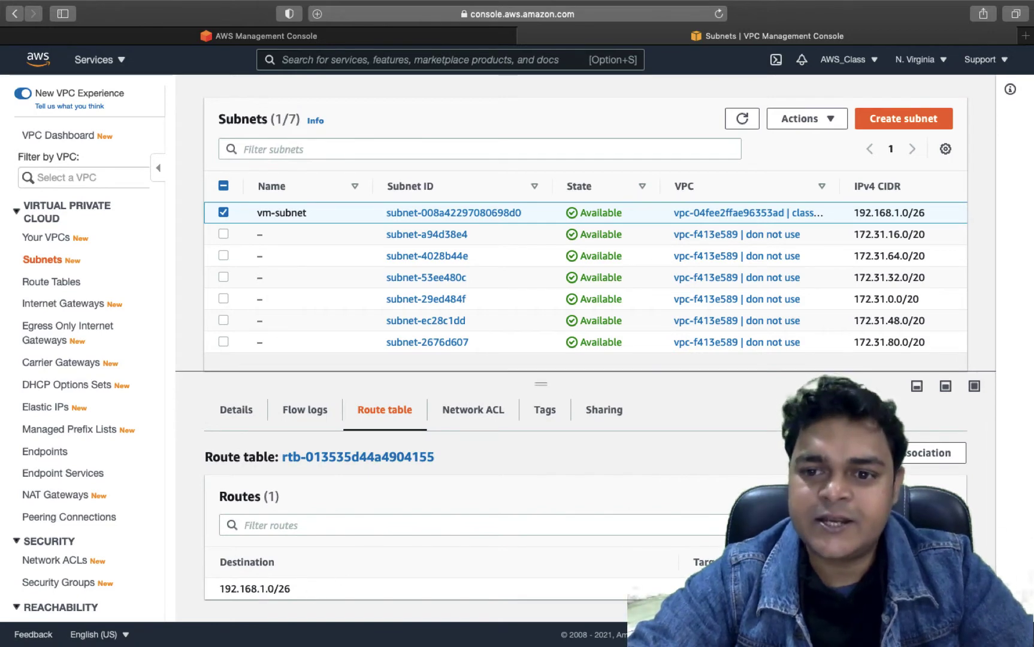
click(929, 453)
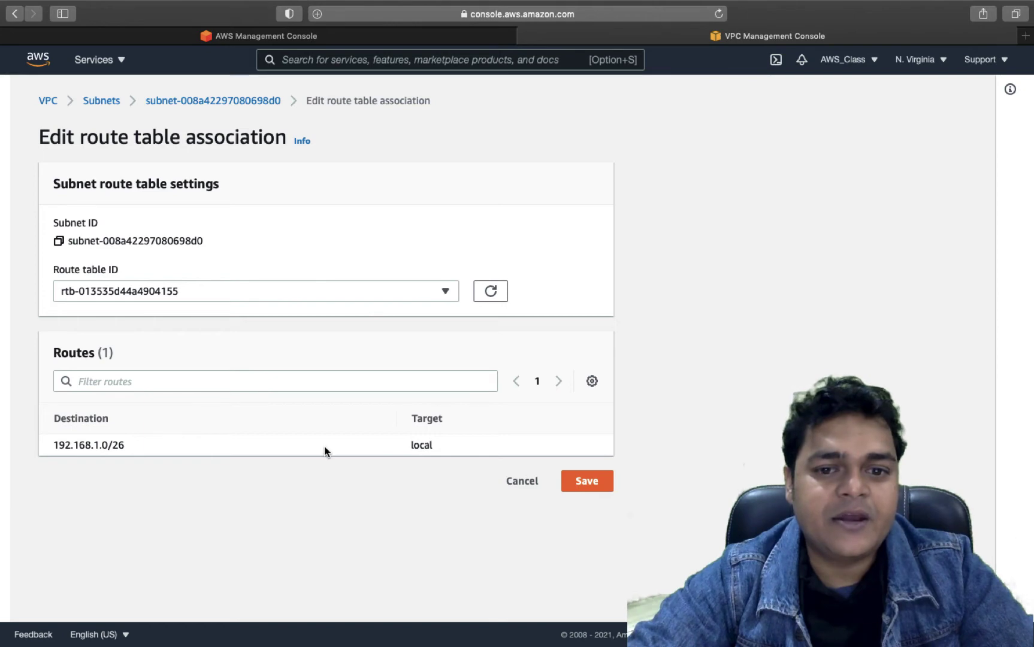
click(387, 299)
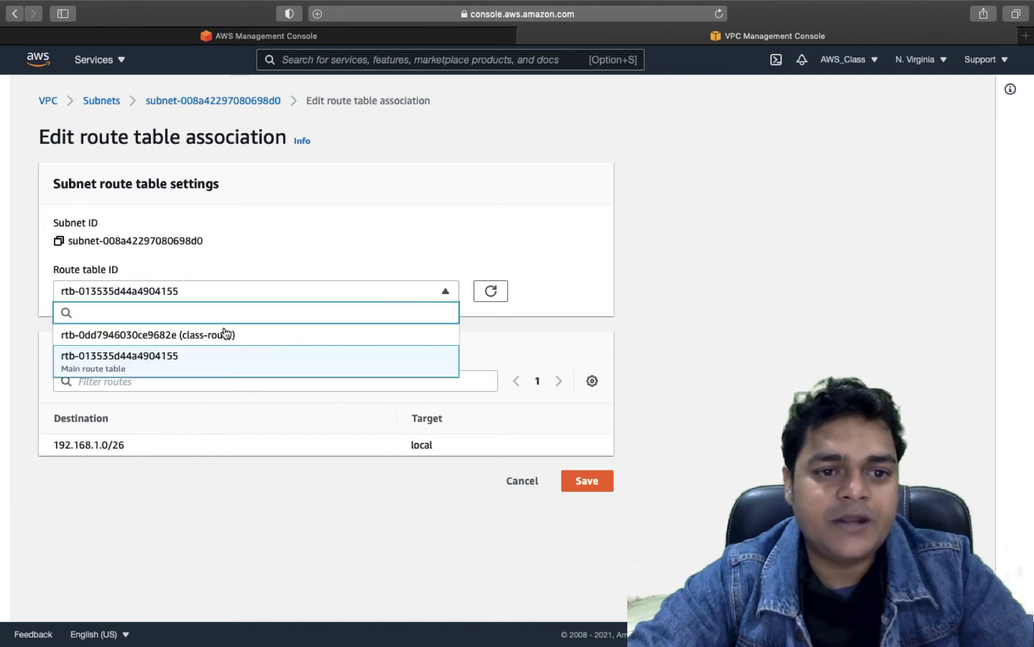
click(209, 339)
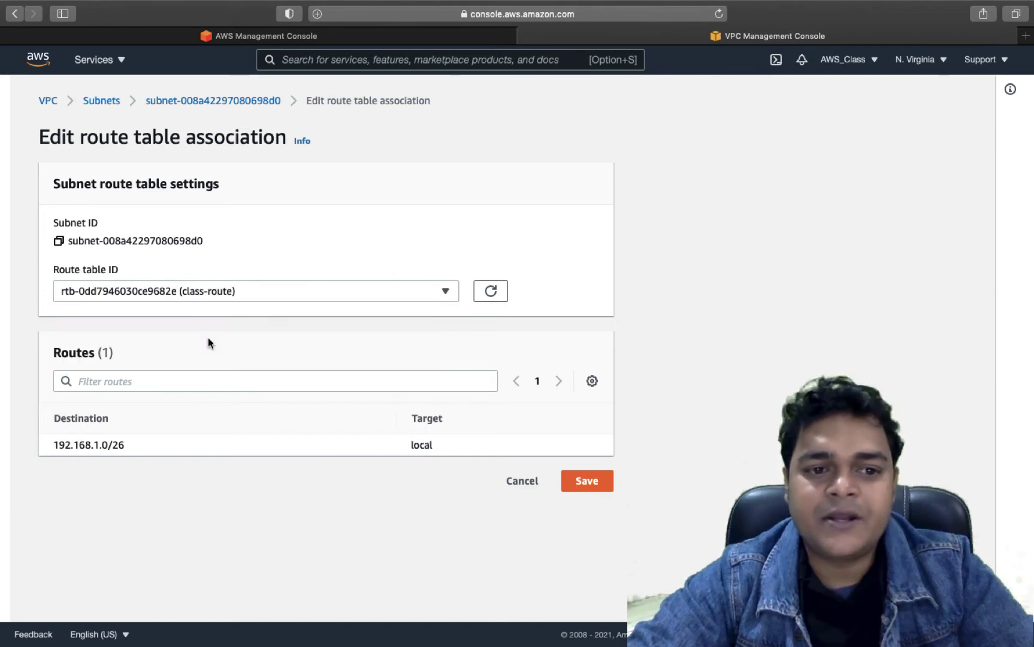
click(587, 482)
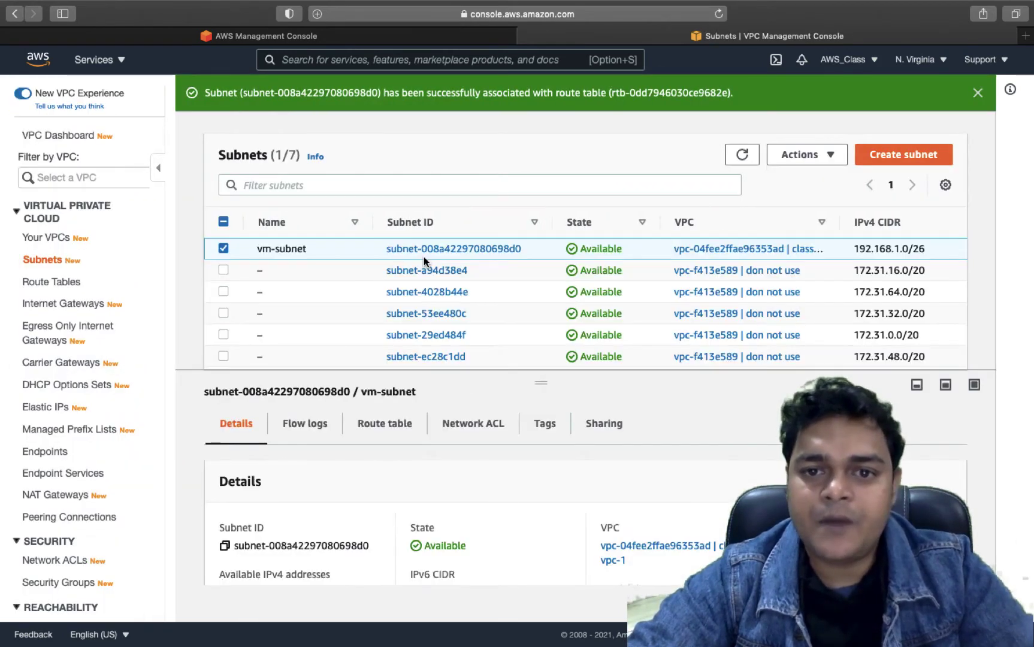
click(58, 284)
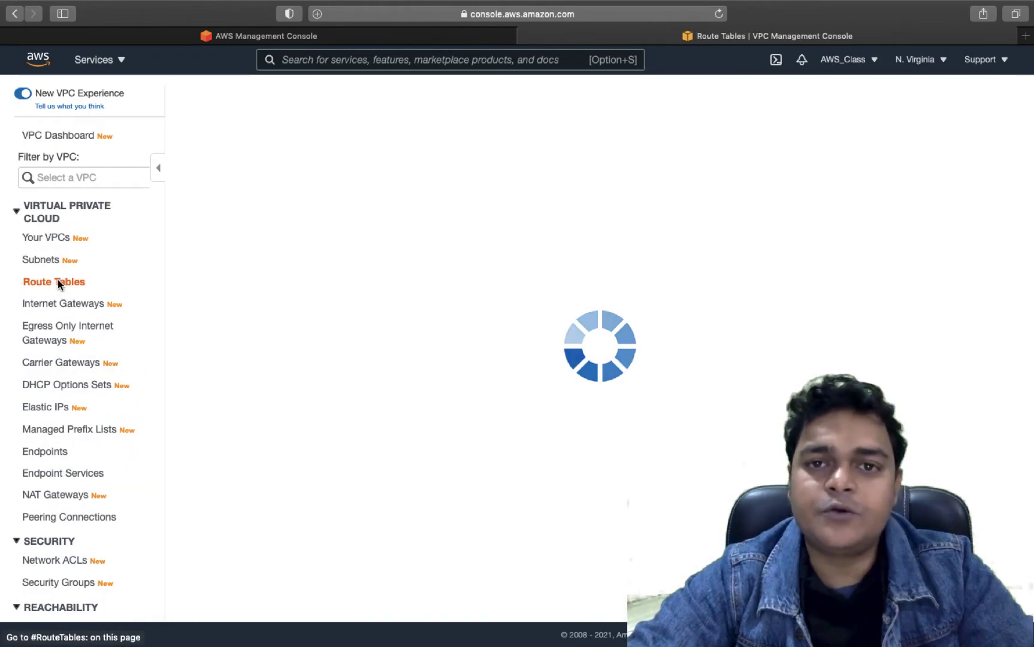
- On class-route, add a 0.0.0.0/0 route, search for an igw- target, then reload the page
click(190, 206)
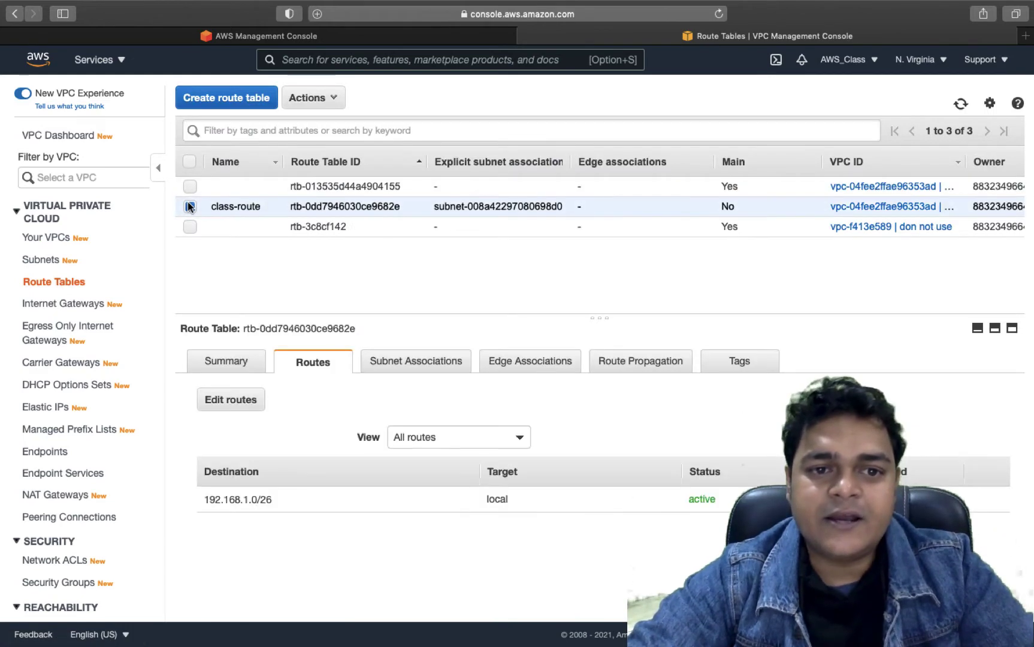
click(235, 399)
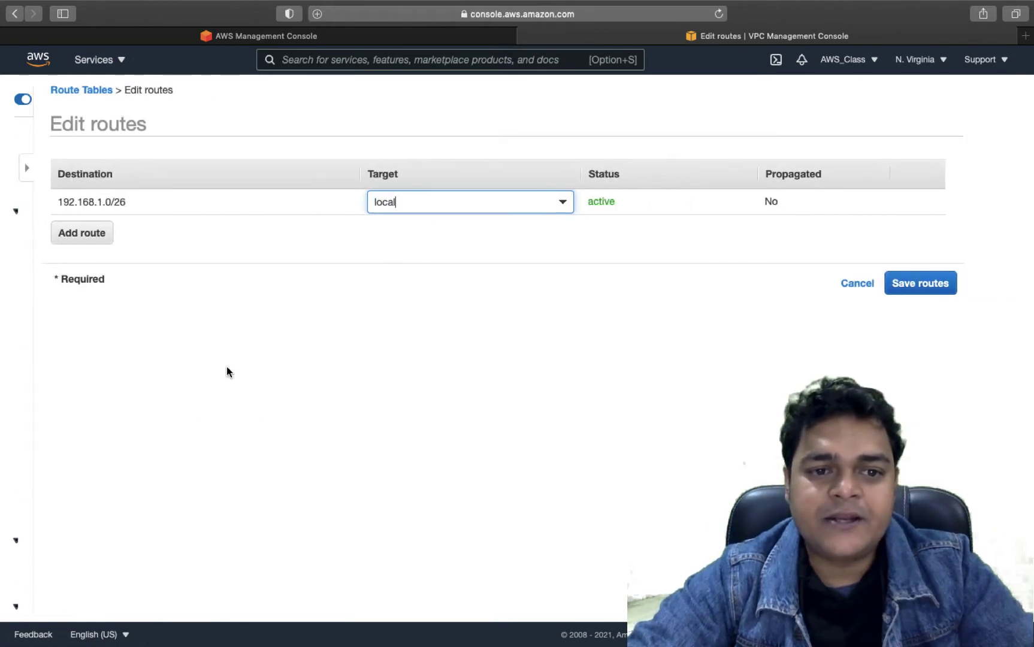
click(68, 238)
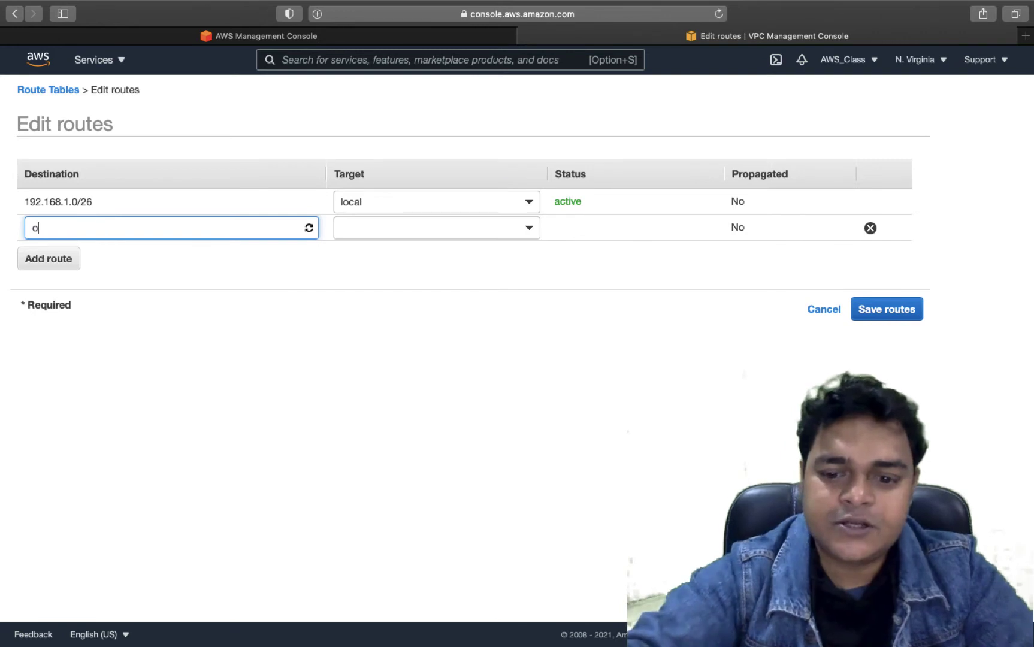
text(0)
click(77, 250)
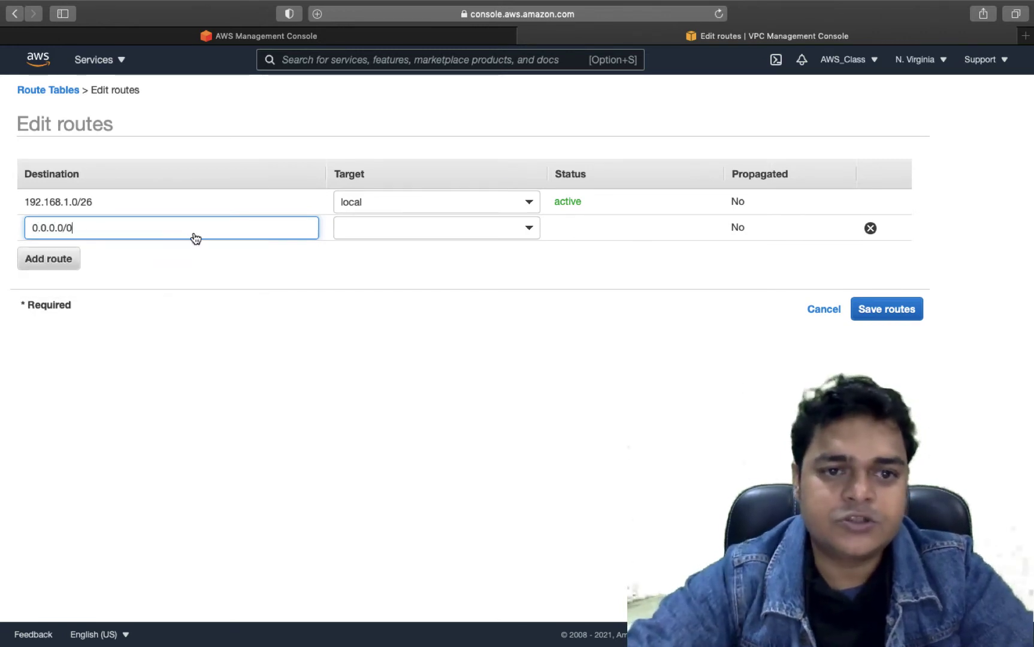
click(431, 229)
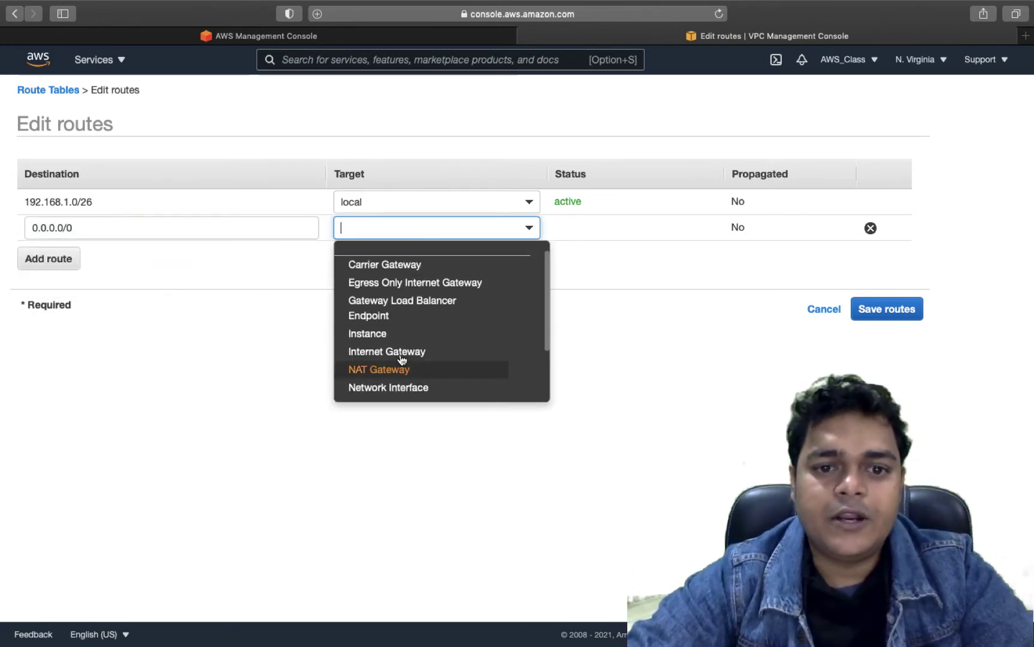
text(igw-)
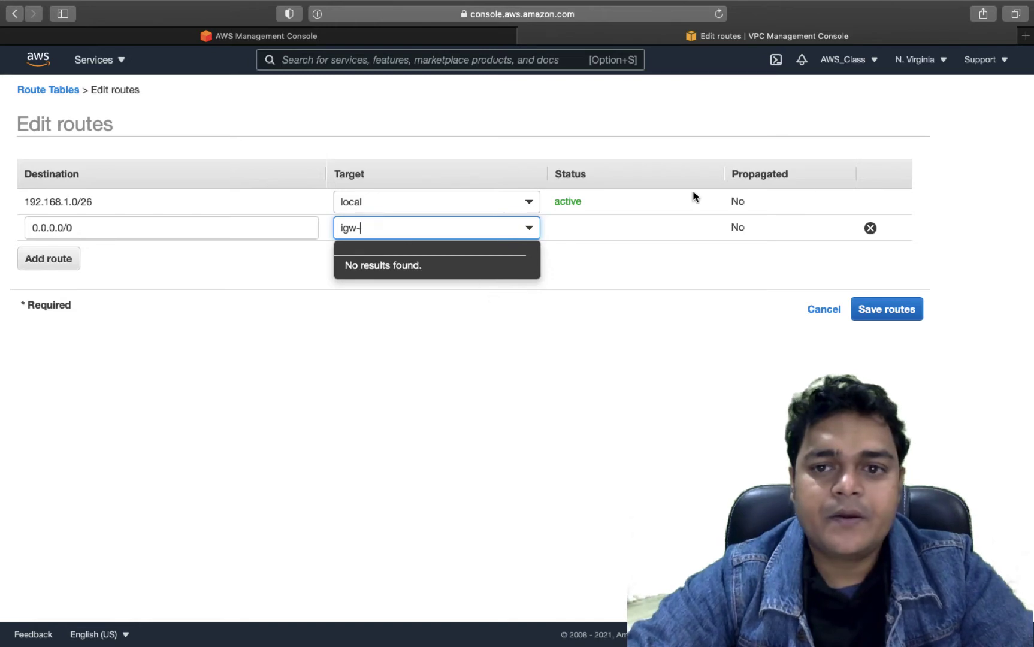
click(720, 14)
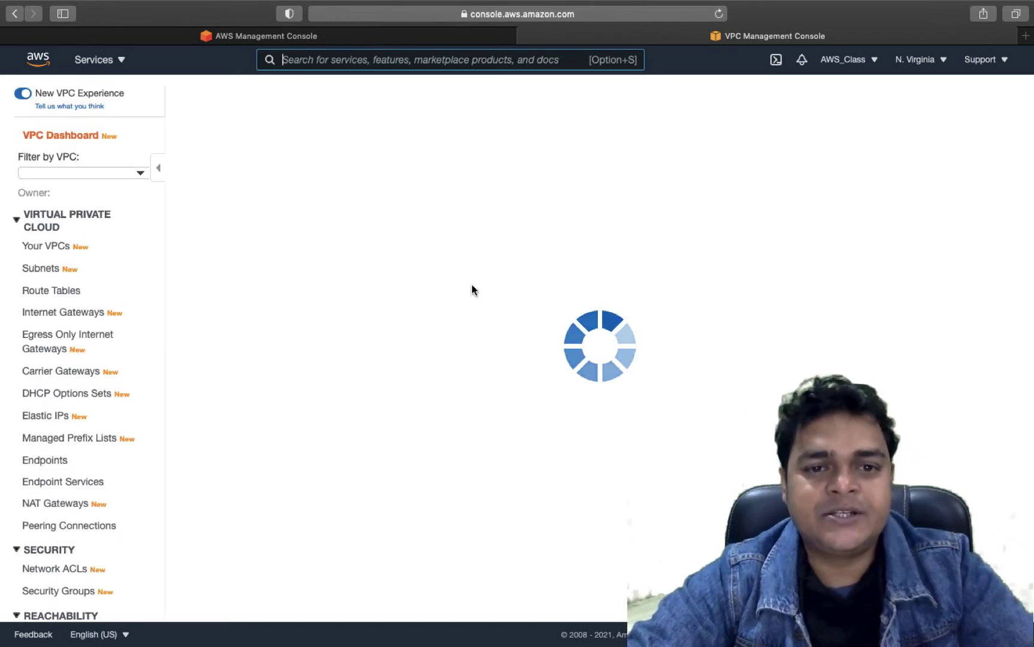
- Retry the 0.0.0.0/0 route with Internet Gateway target type, which finds no gateways
click(158, 168)
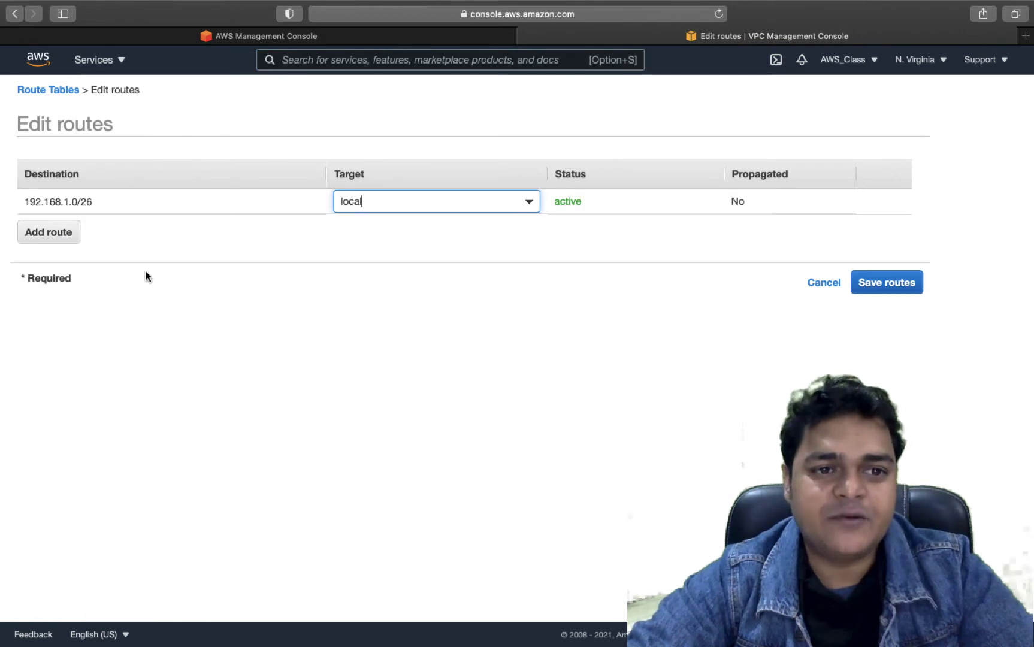
click(61, 232)
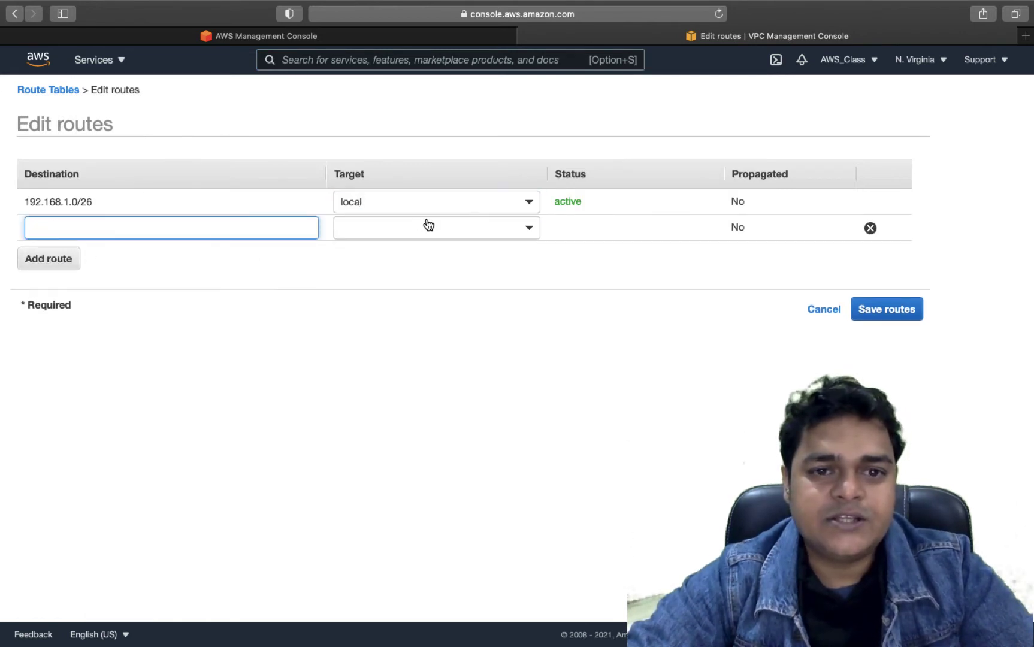
click(428, 224)
click(182, 233)
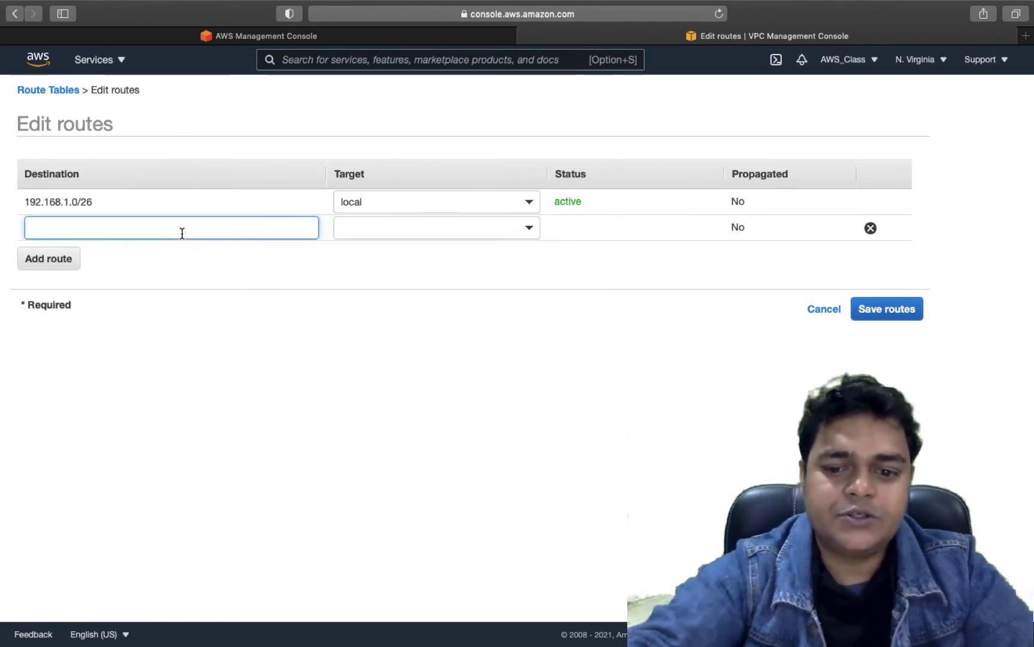
text(0)
click(110, 258)
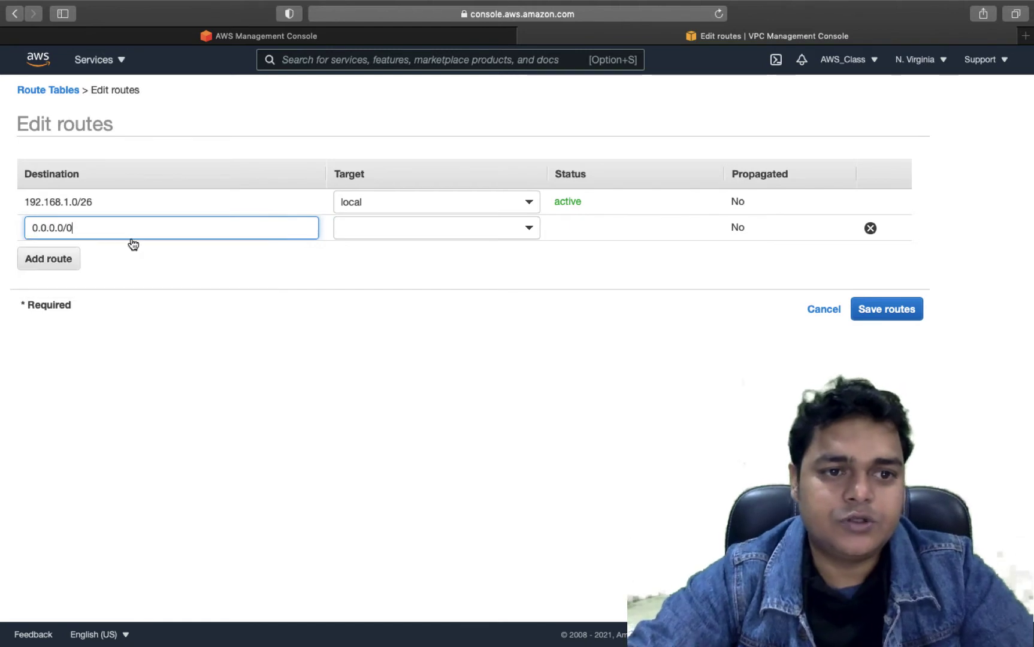
click(437, 222)
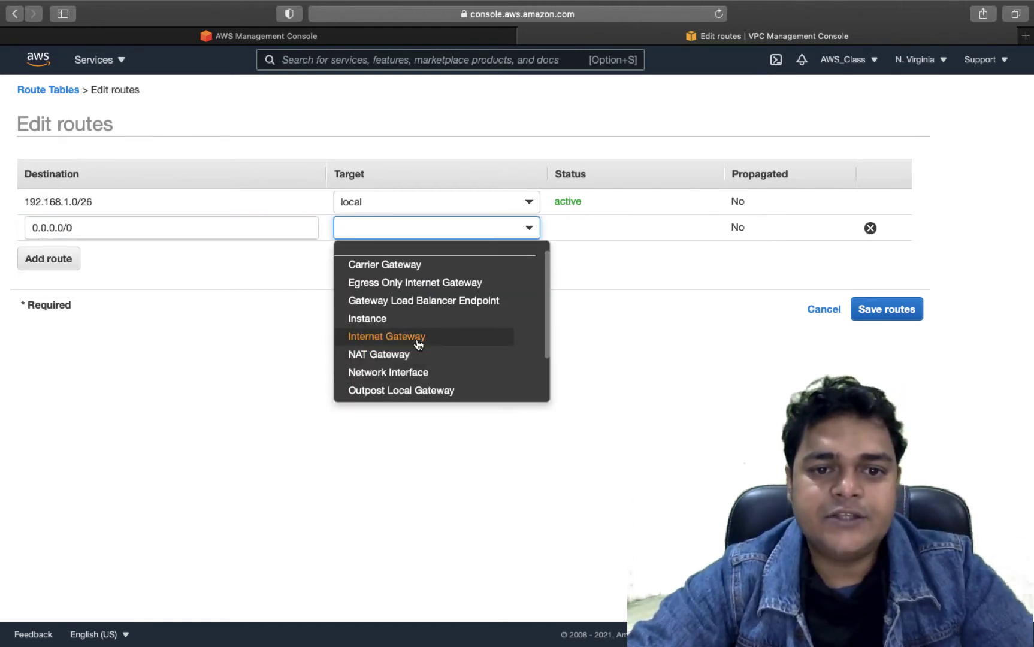
click(417, 338)
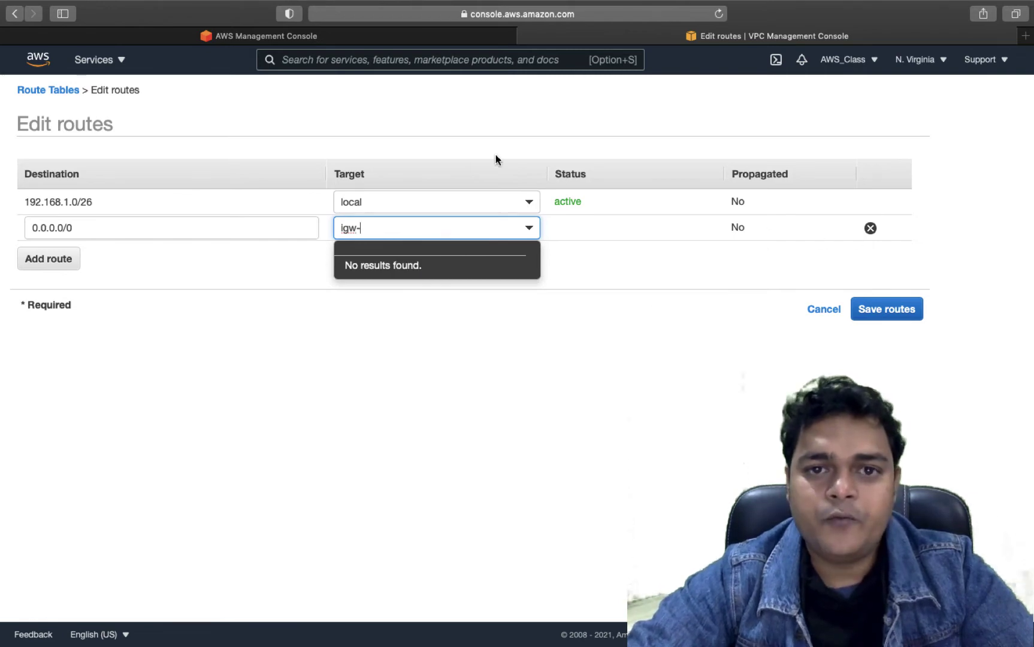
click(97, 60)
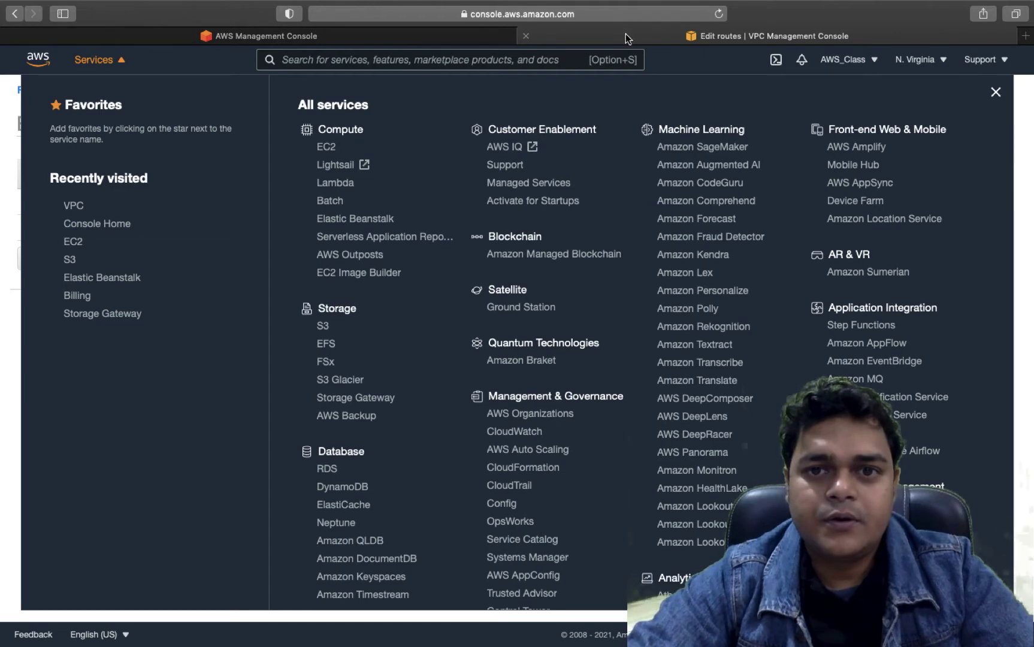
- Go to the VPC service, briefly switching desktops and back
scroll(357, 459, down, 5)
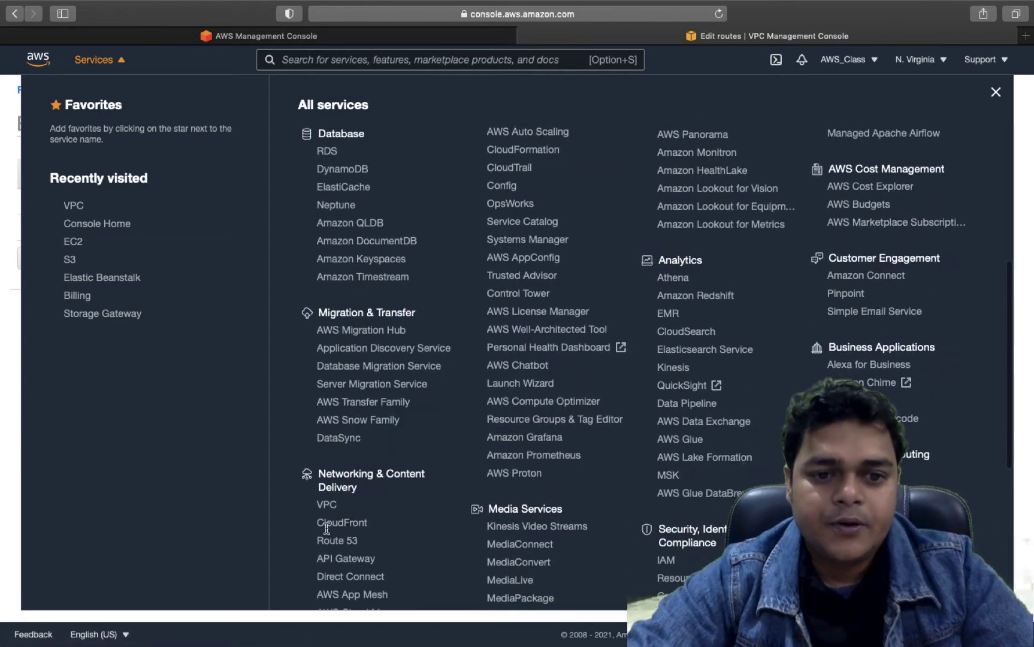
click(327, 505)
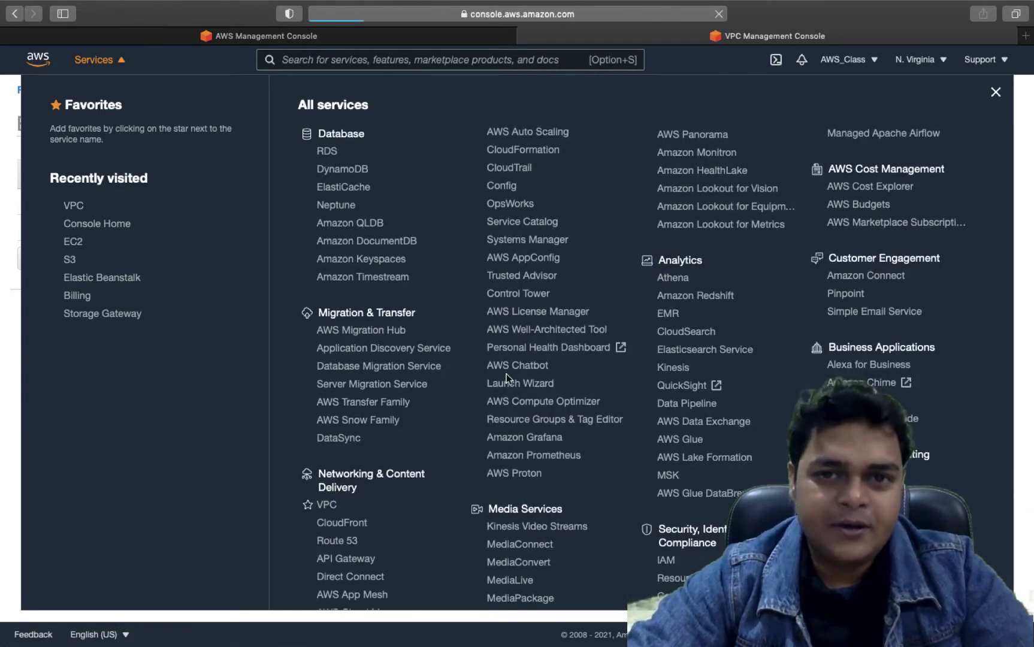
key(ctrl+Left)
key(ctrl+Left)
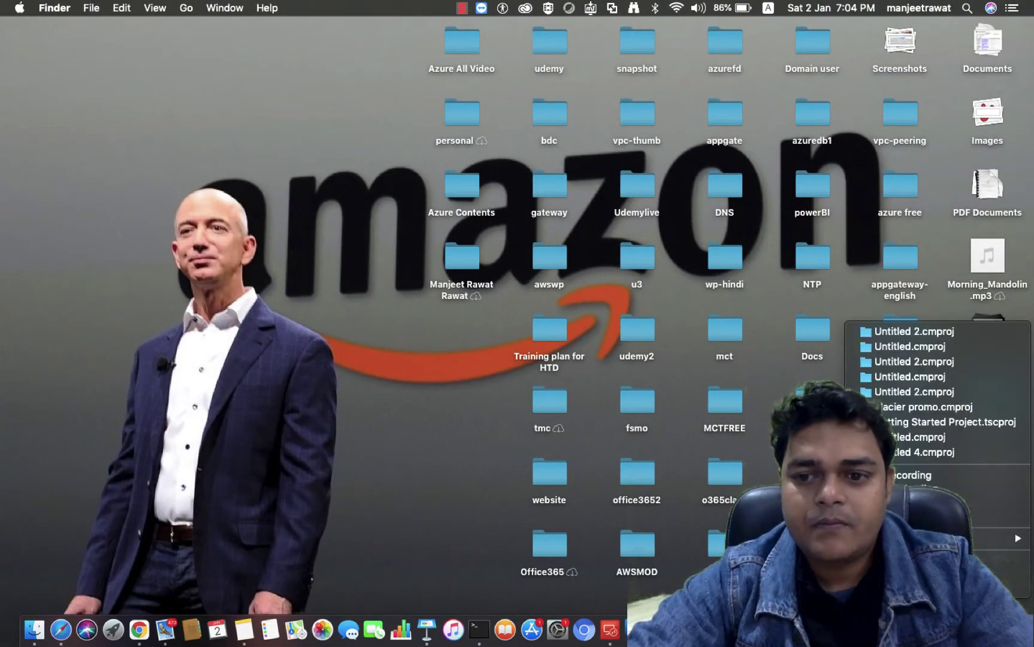
key(ctrl+Right)
key(ctrl+Right)
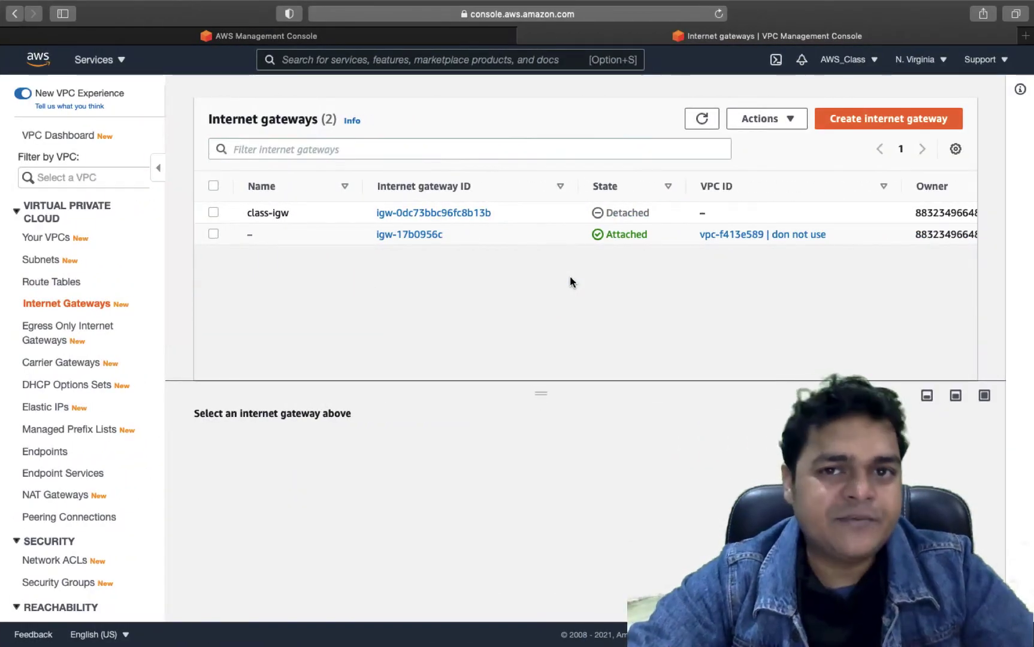
- Check class-route's routes, cancel without saving, and view the Internet gateways list
click(61, 282)
click(219, 196)
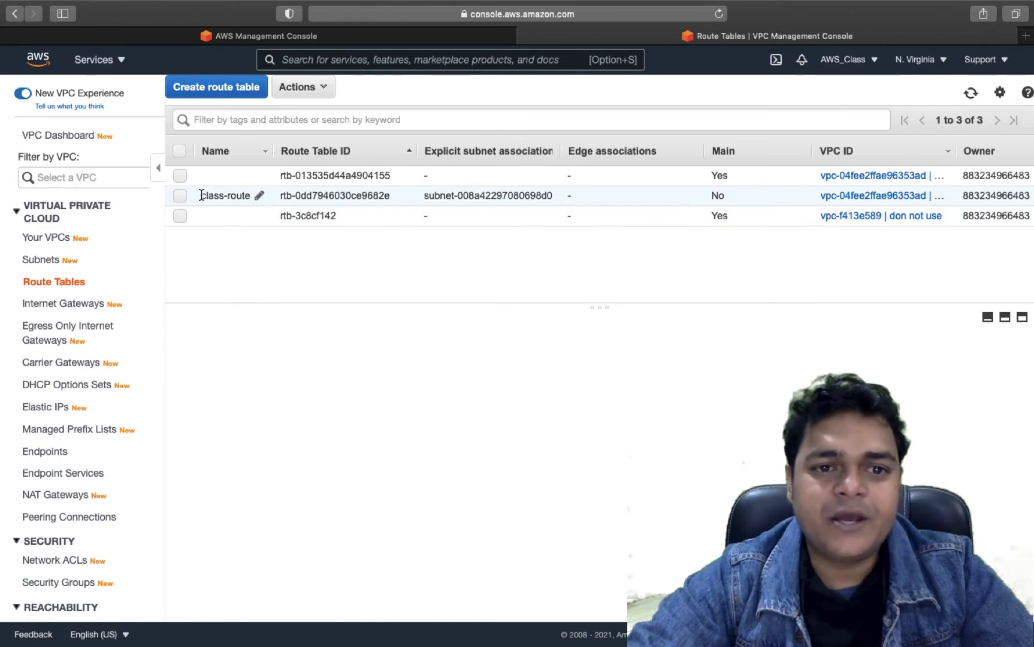
click(220, 391)
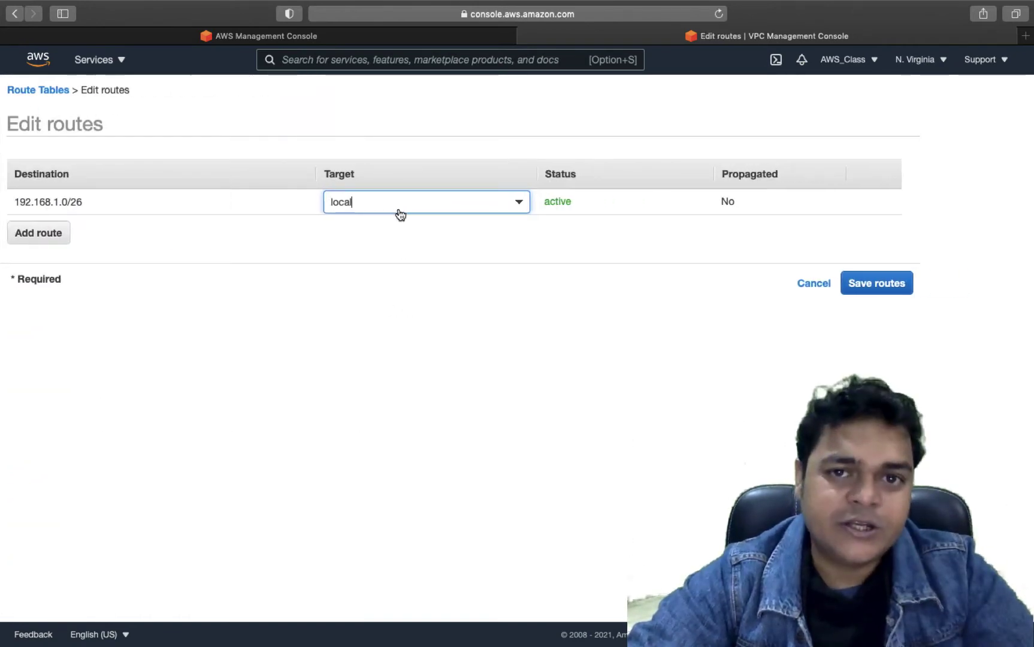
click(38, 89)
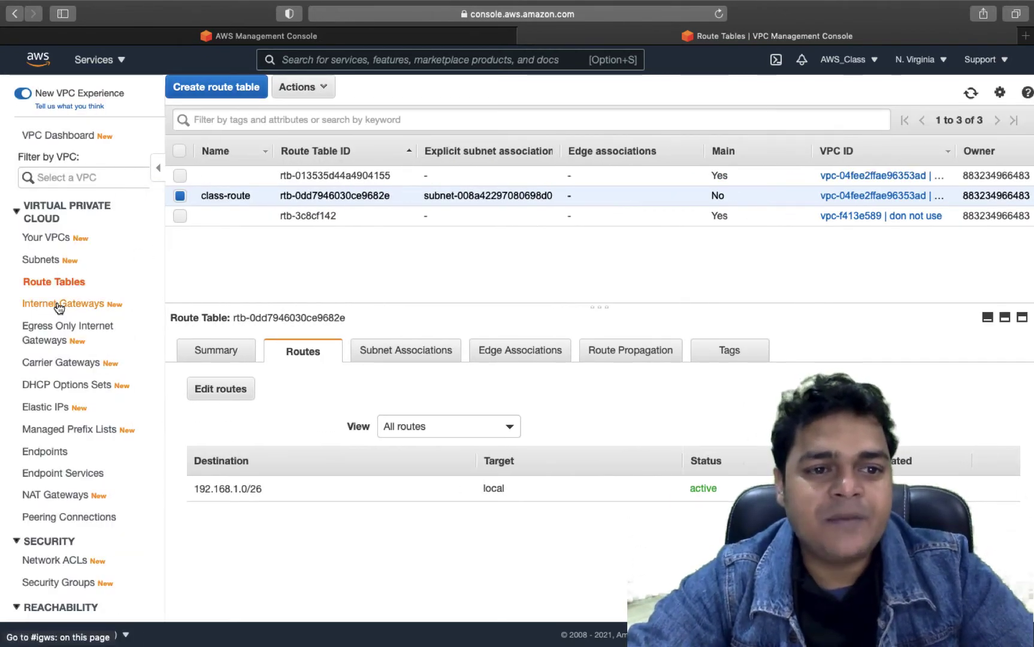
click(59, 305)
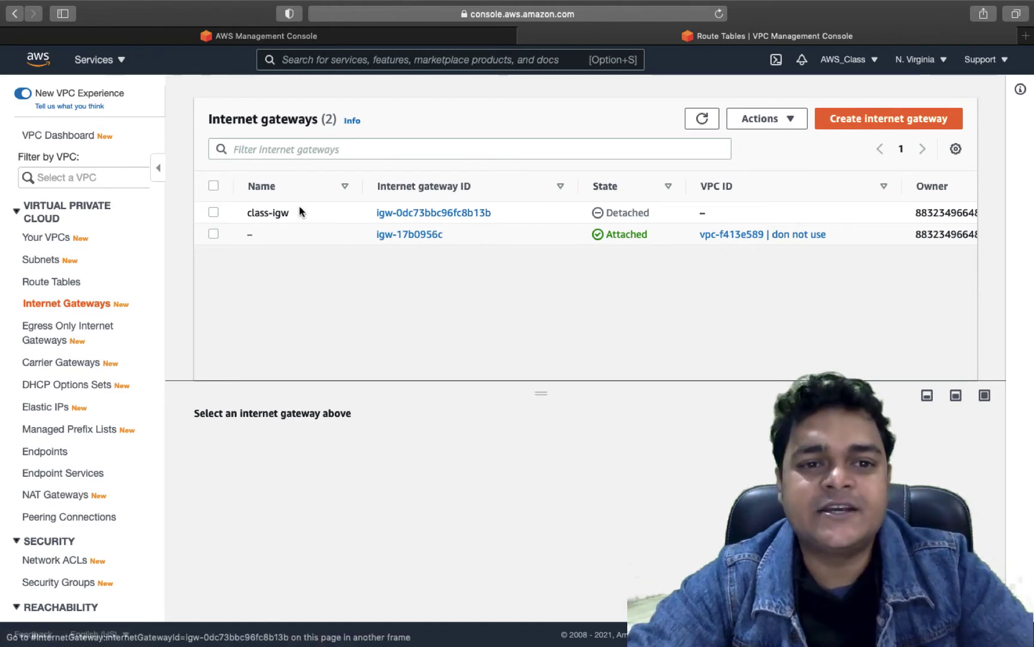
- Attach the class-igw internet gateway to class-vpc-1 (vpc-04fee2ffae96353ad)
click(212, 214)
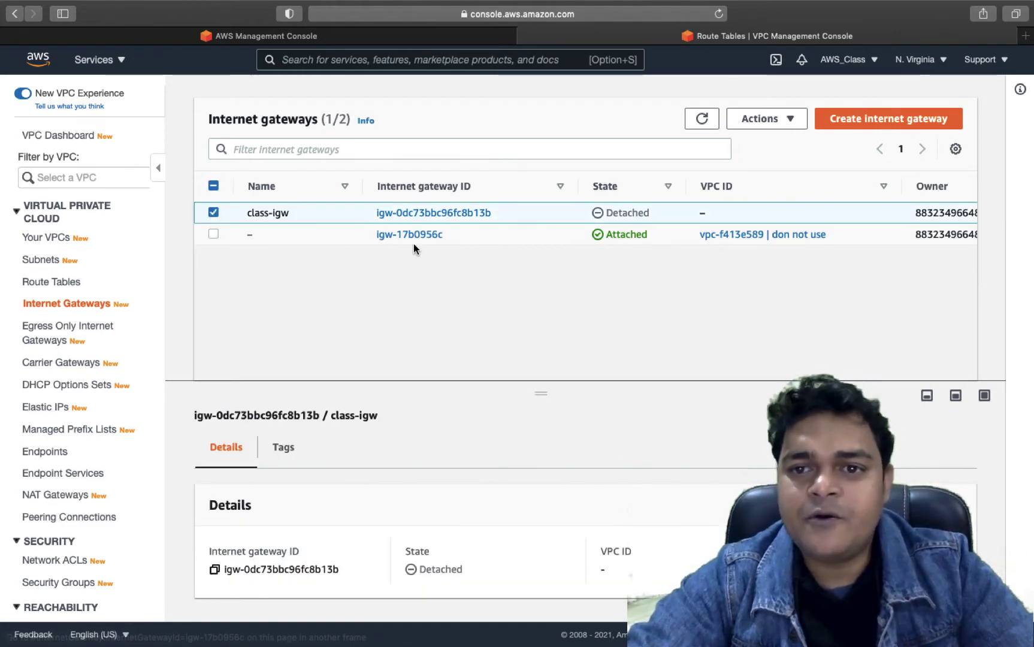
click(789, 122)
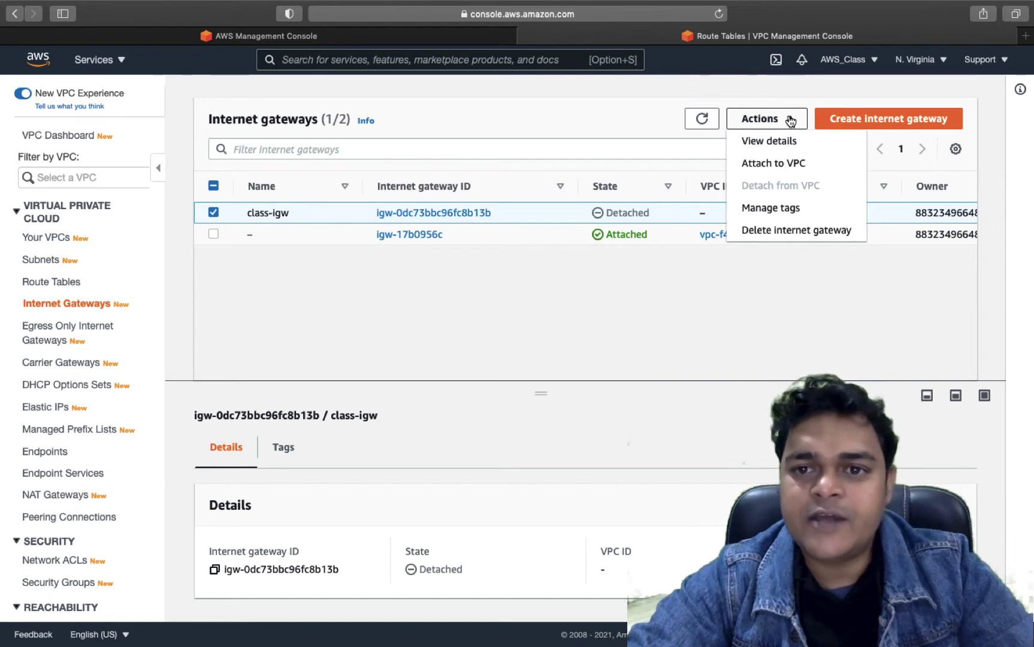
click(774, 164)
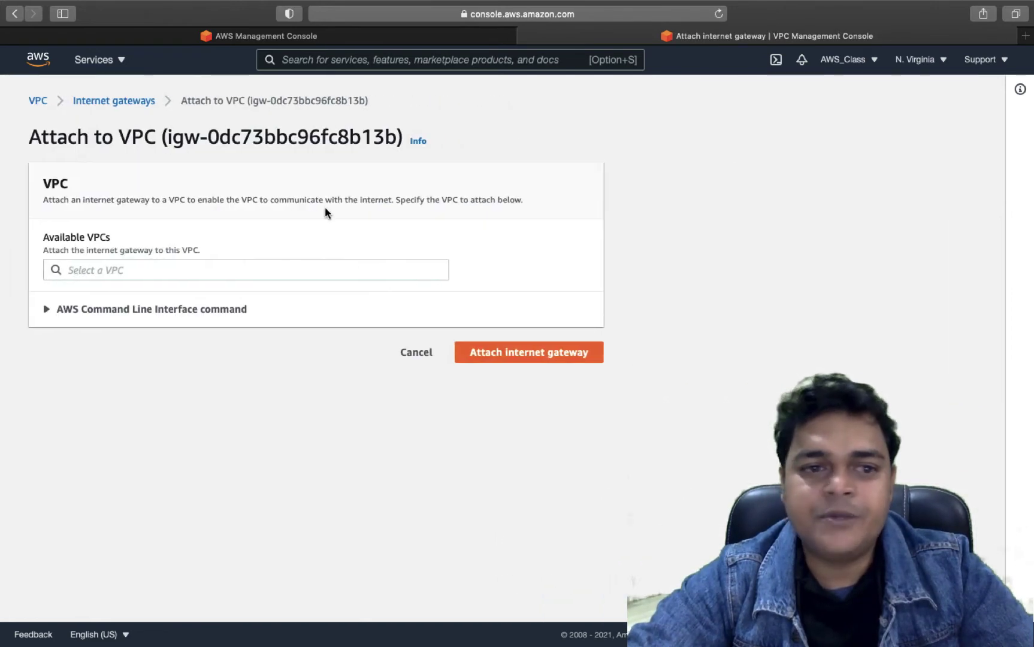
click(212, 269)
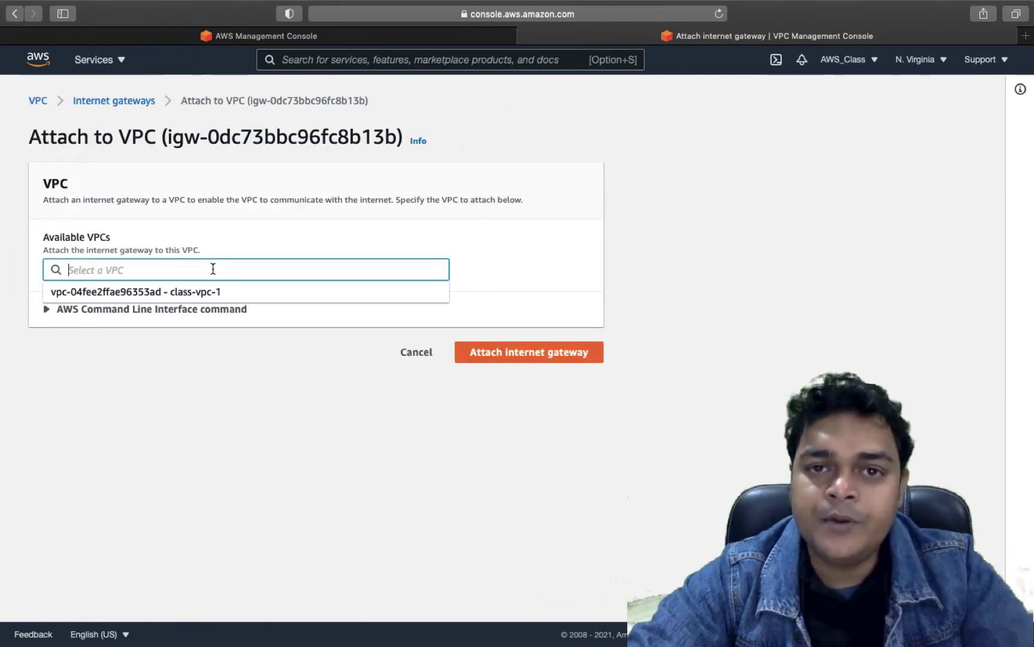
click(175, 294)
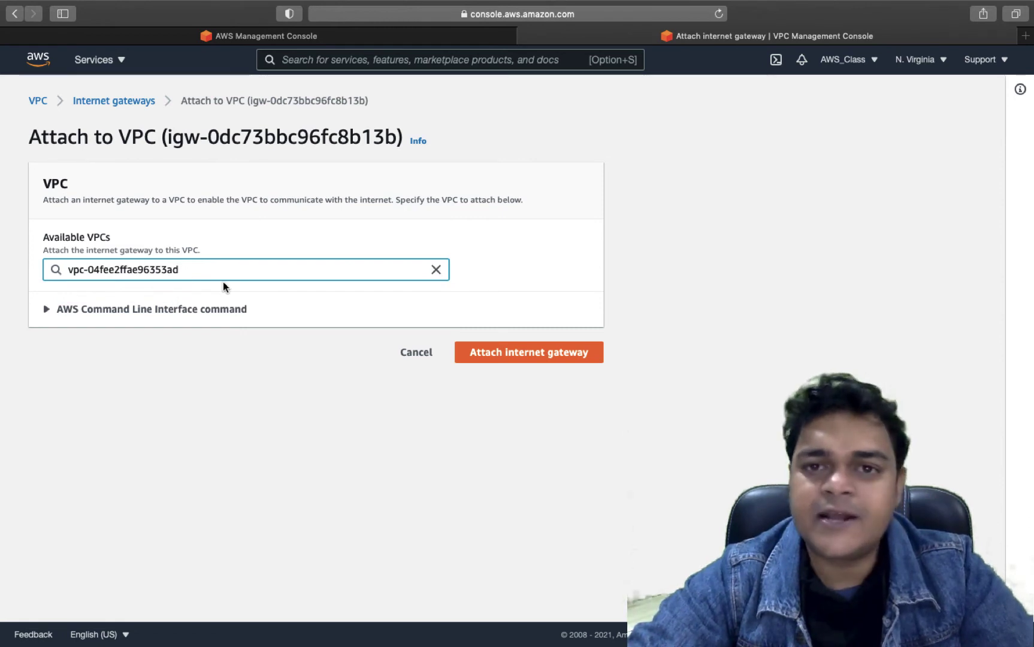
click(540, 353)
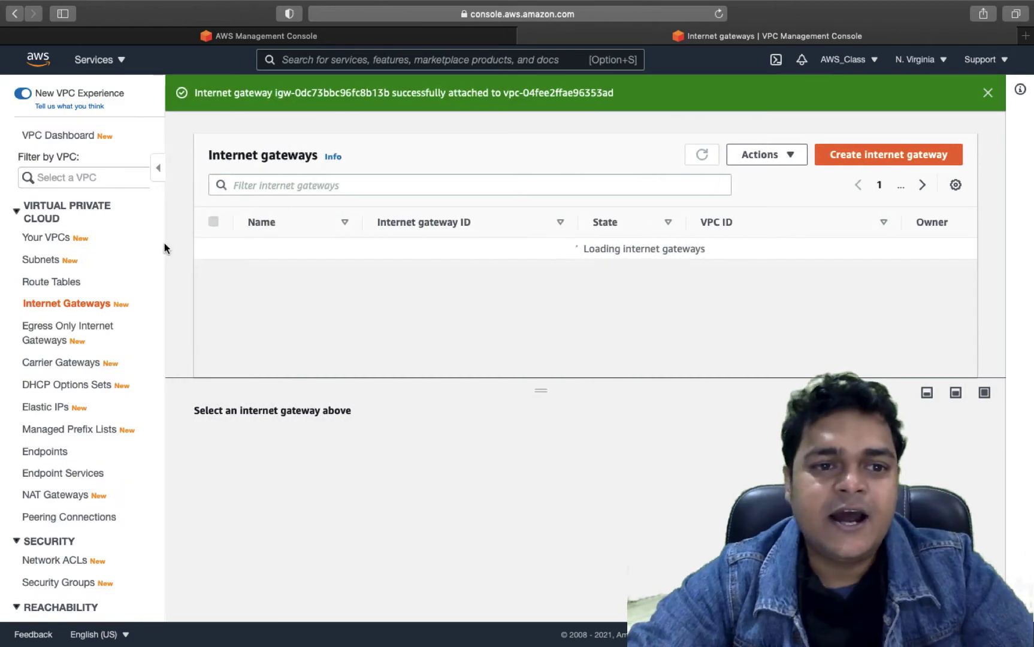
click(46, 282)
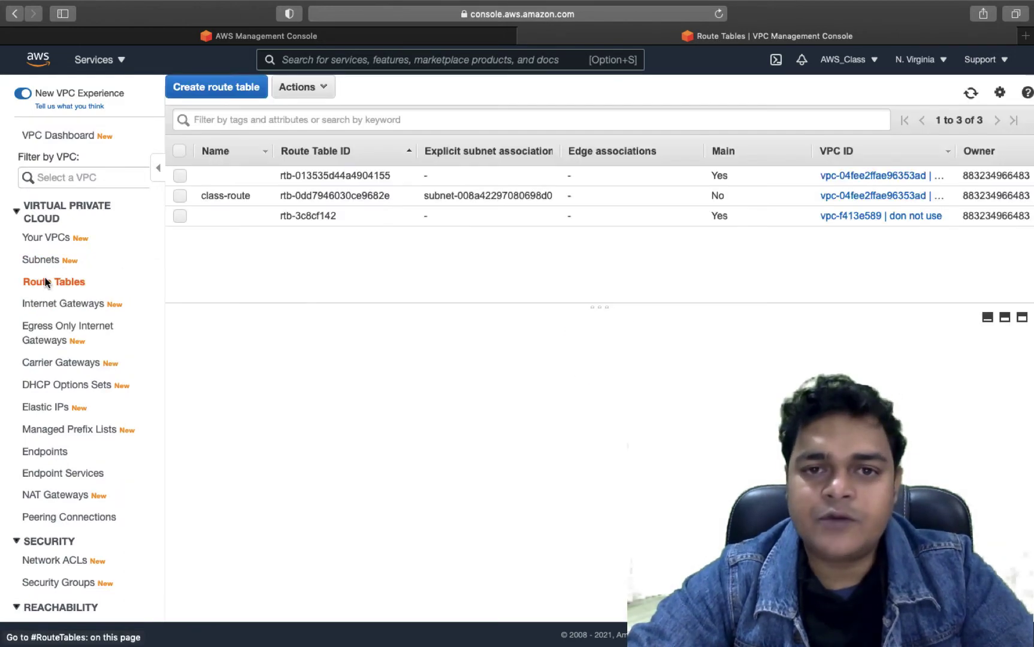
- Add a class-route route sending 0.0.0.0/0 to the class-igw internet gateway and save
click(178, 194)
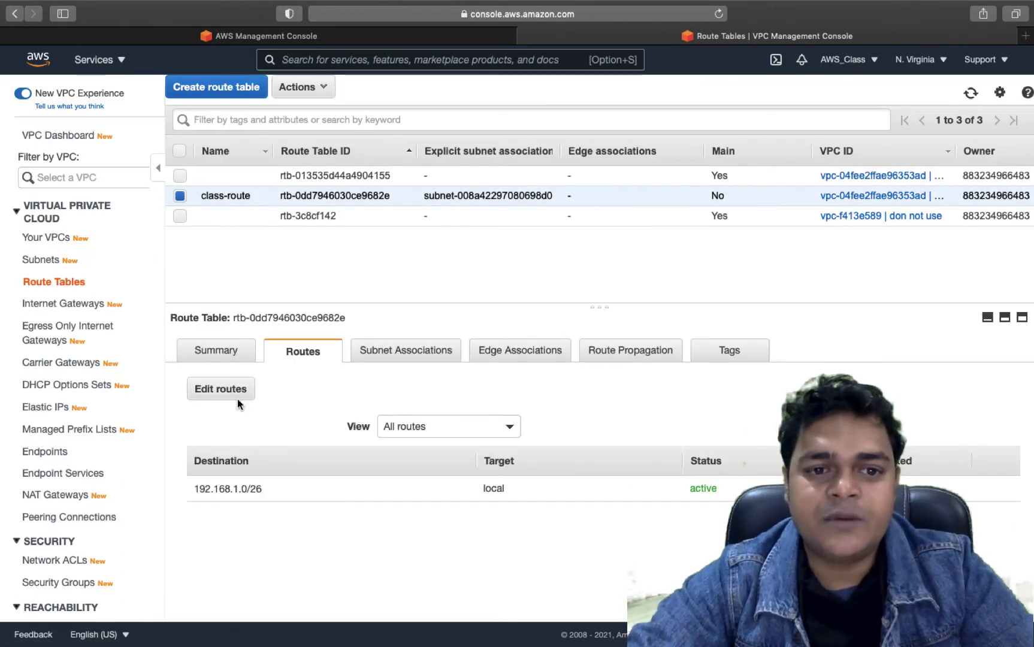
click(221, 388)
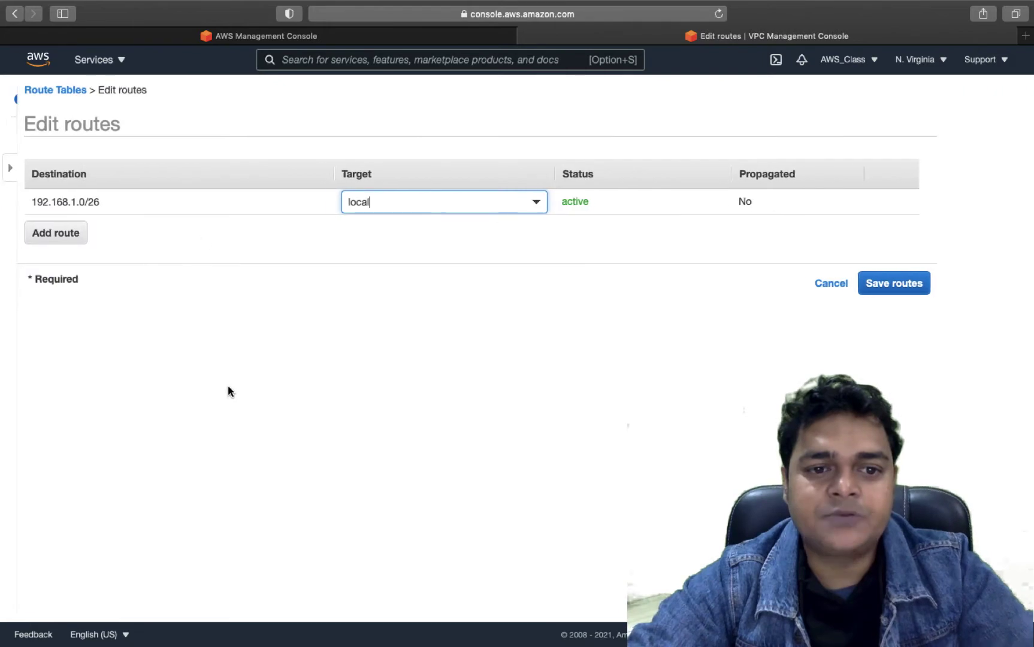
click(43, 233)
text(0.0)
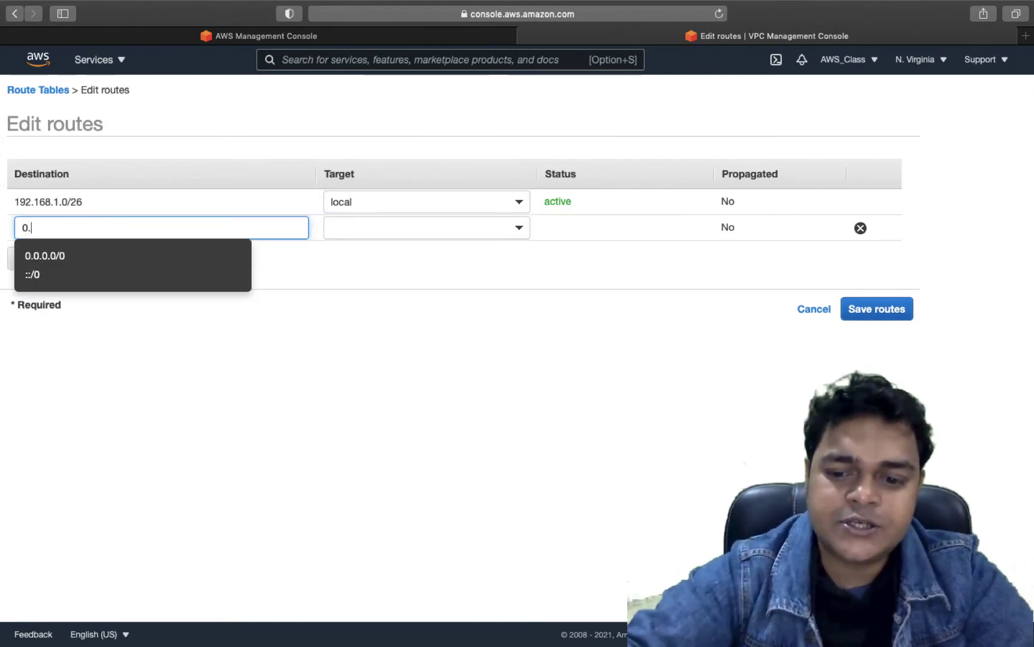
click(101, 262)
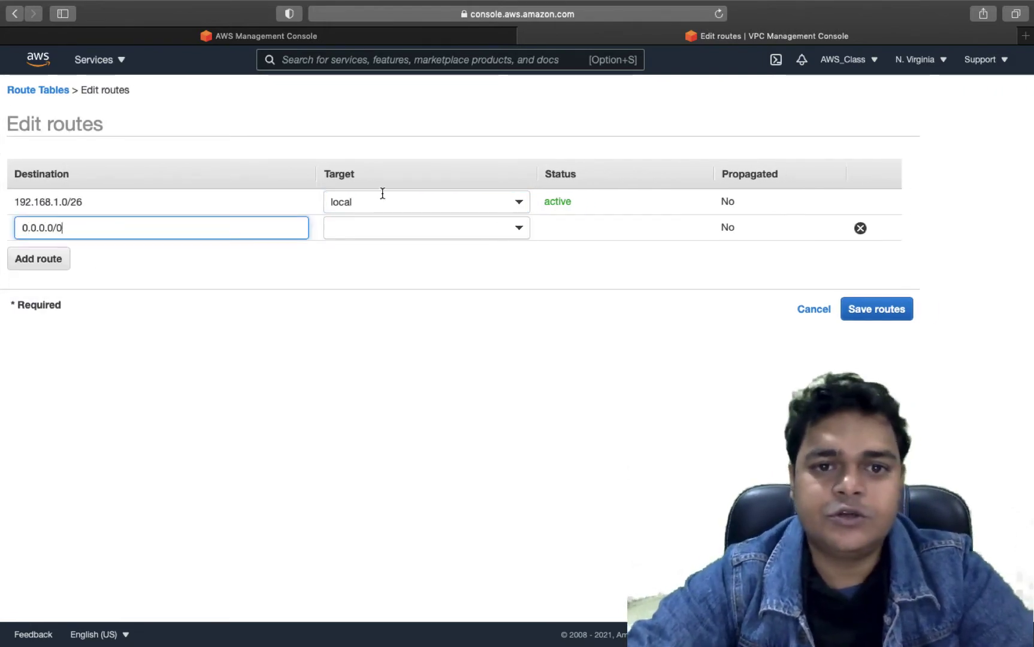
click(422, 223)
click(397, 354)
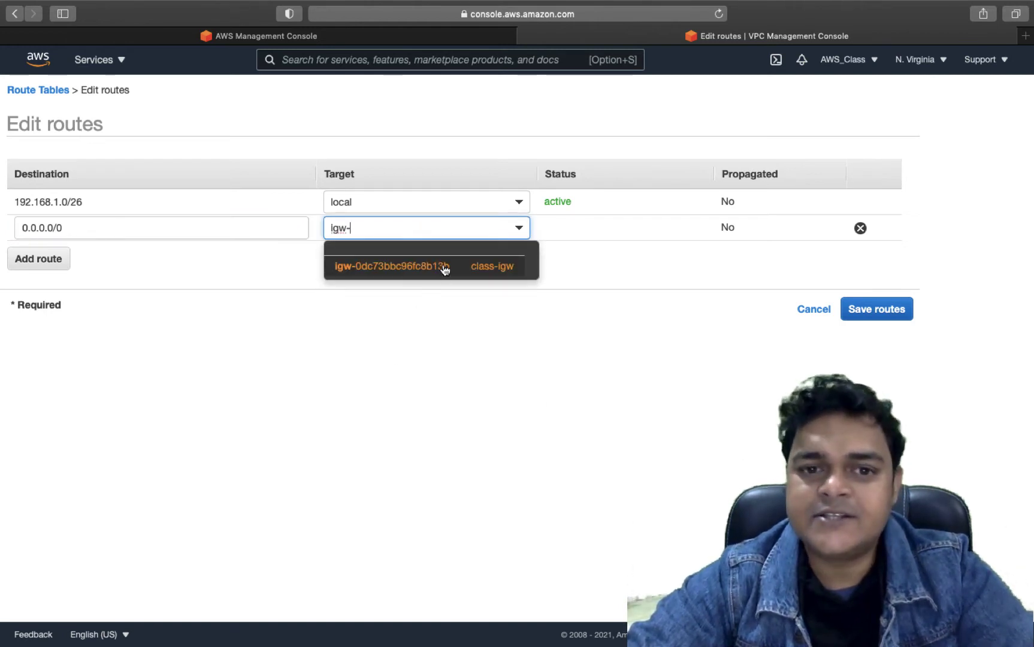
click(444, 270)
click(888, 315)
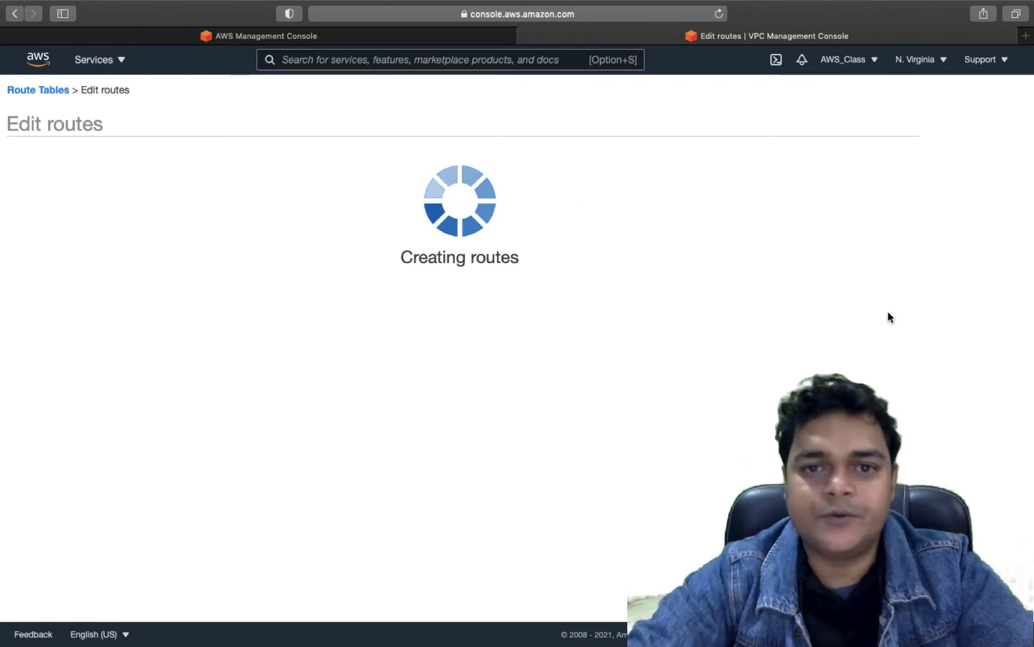
click(667, 222)
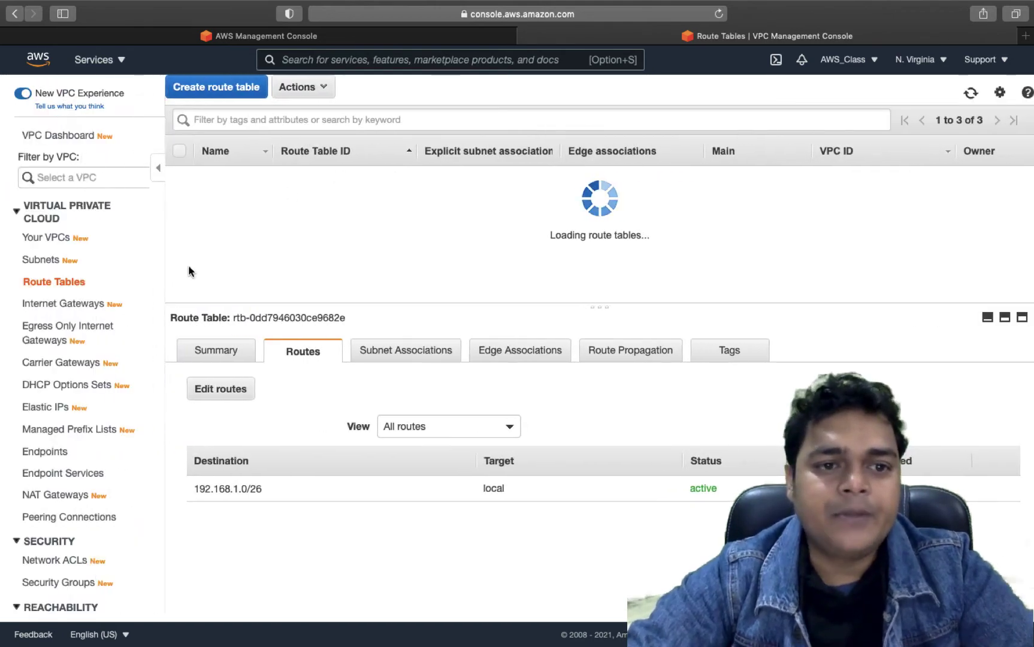
- Confirm the new route in vm-subnet's route table, then switch desktops
click(41, 262)
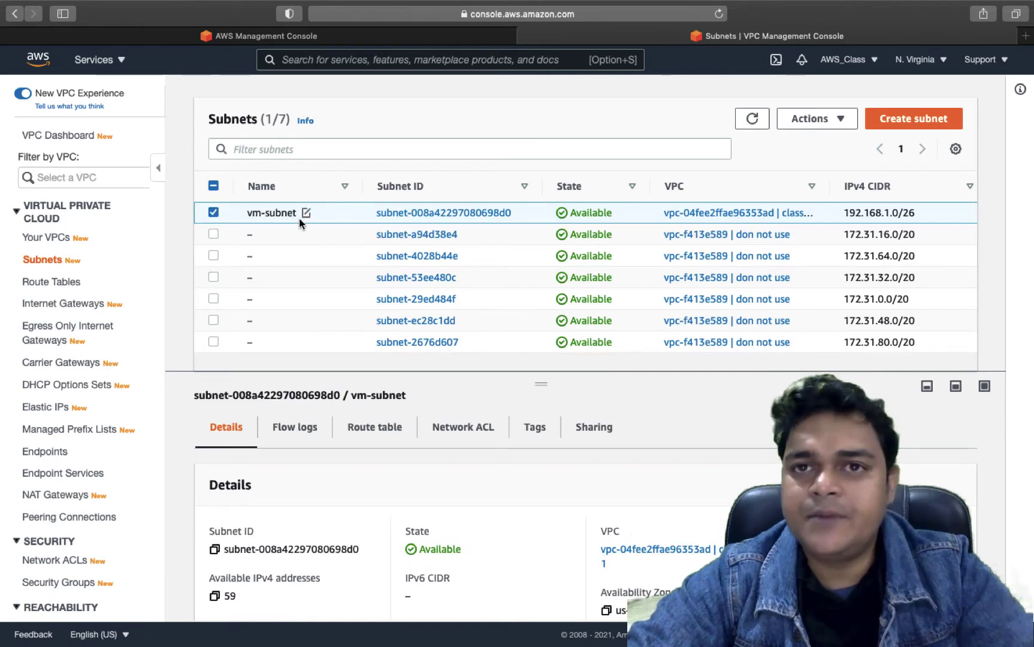
click(358, 429)
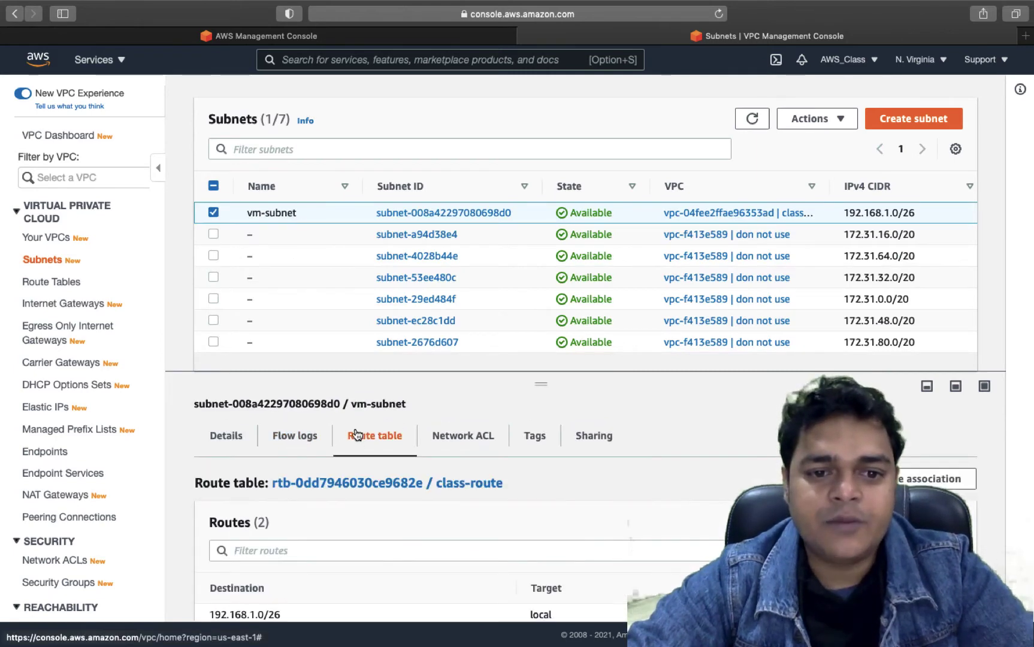
scroll(356, 456, down, 2)
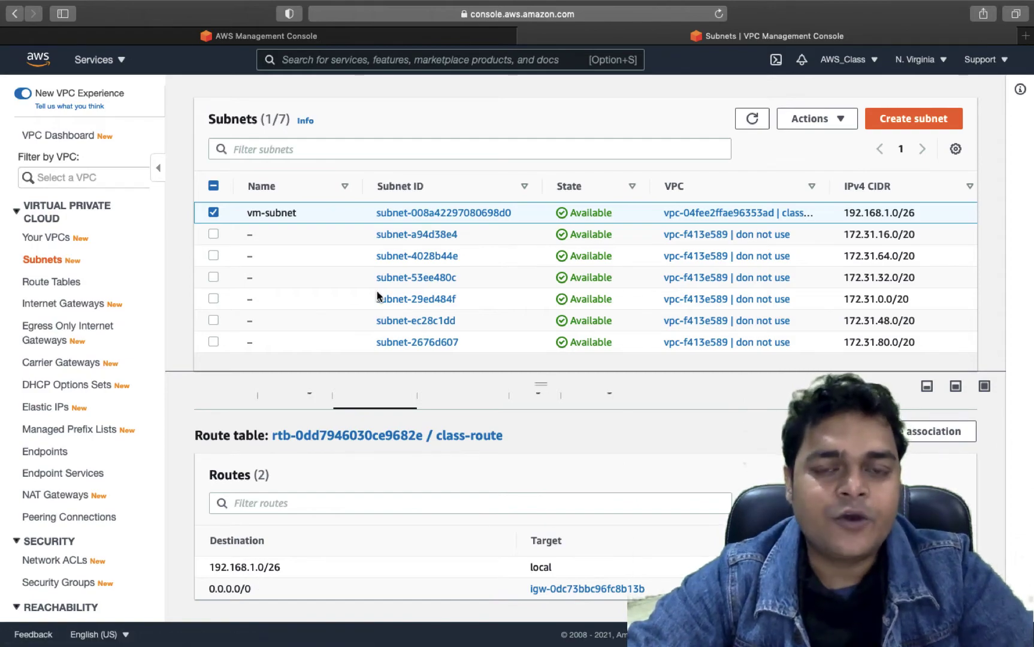
key(ctrl+Right)
key(ctrl+Right)
key(ctrl+Right)
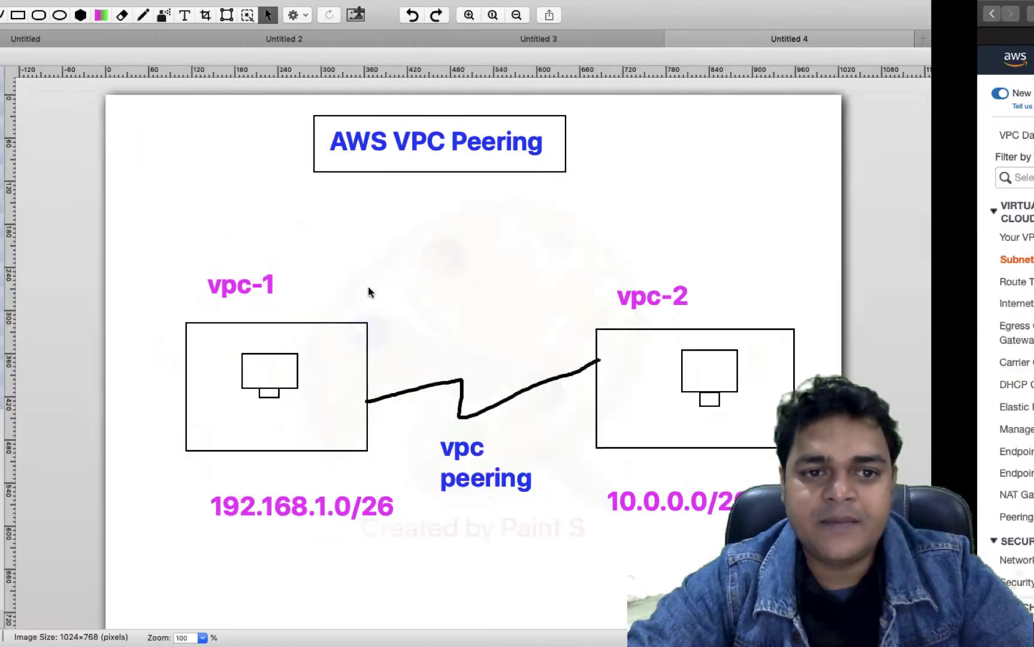
- Draw a freehand line beside the 192.168.1.0/26 label in the Paint S diagram
key(ctrl+Left)
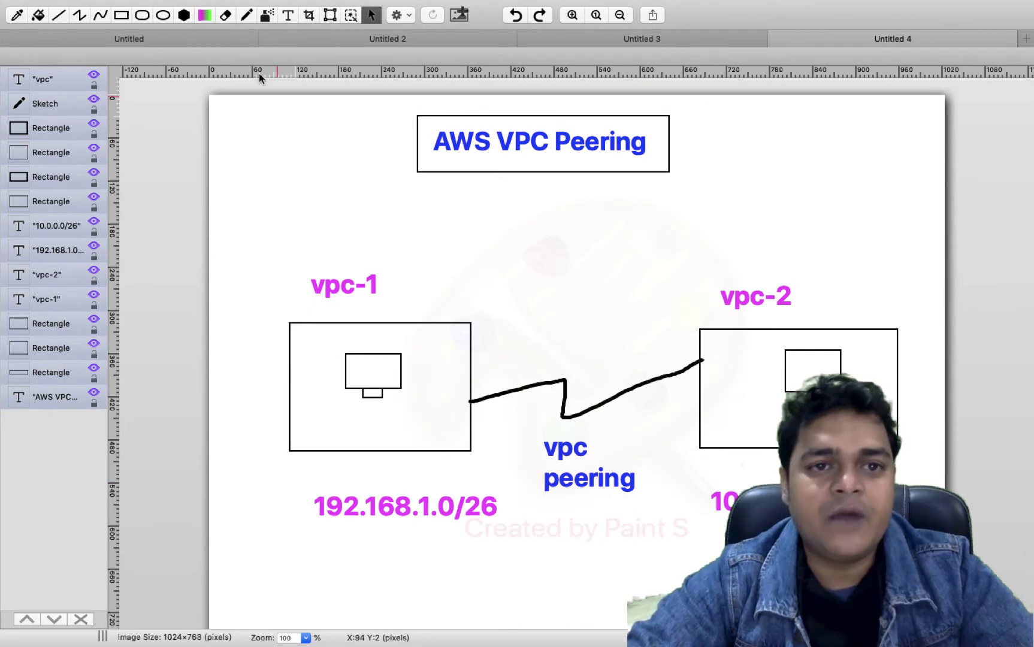
click(247, 13)
drag(294, 515, 321, 456)
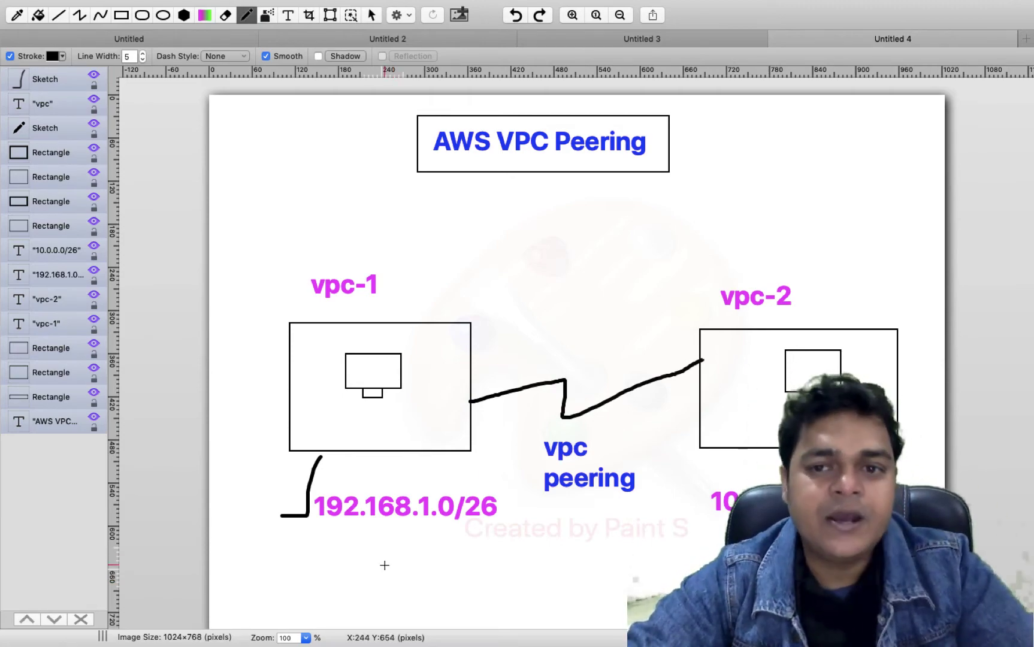
key(ctrl+Left)
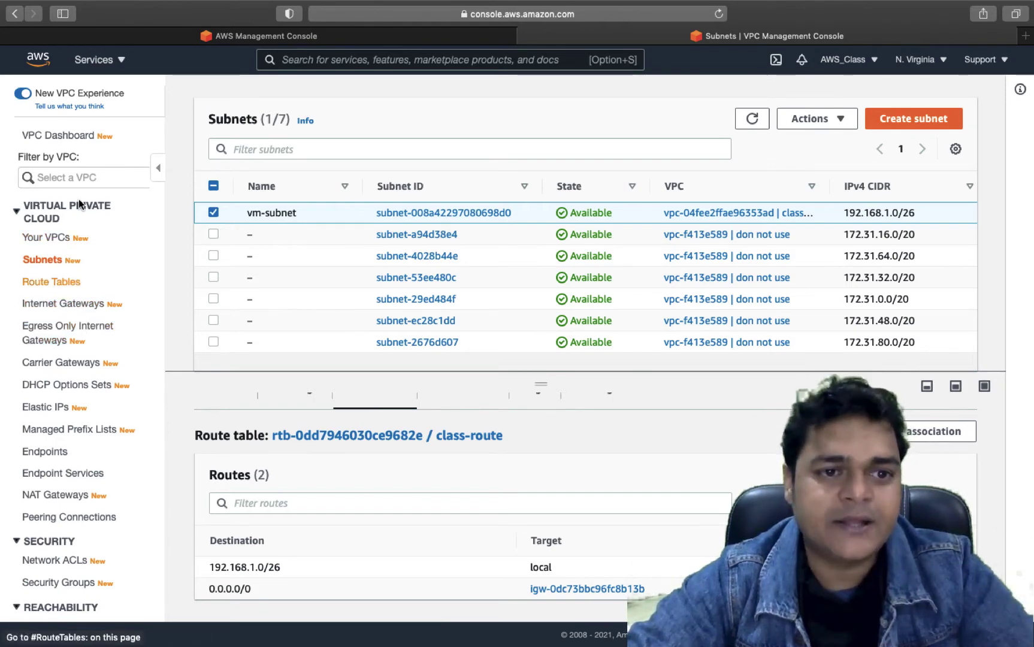
- Go from the console home to the EC2 dashboard and show the launch options
click(182, 36)
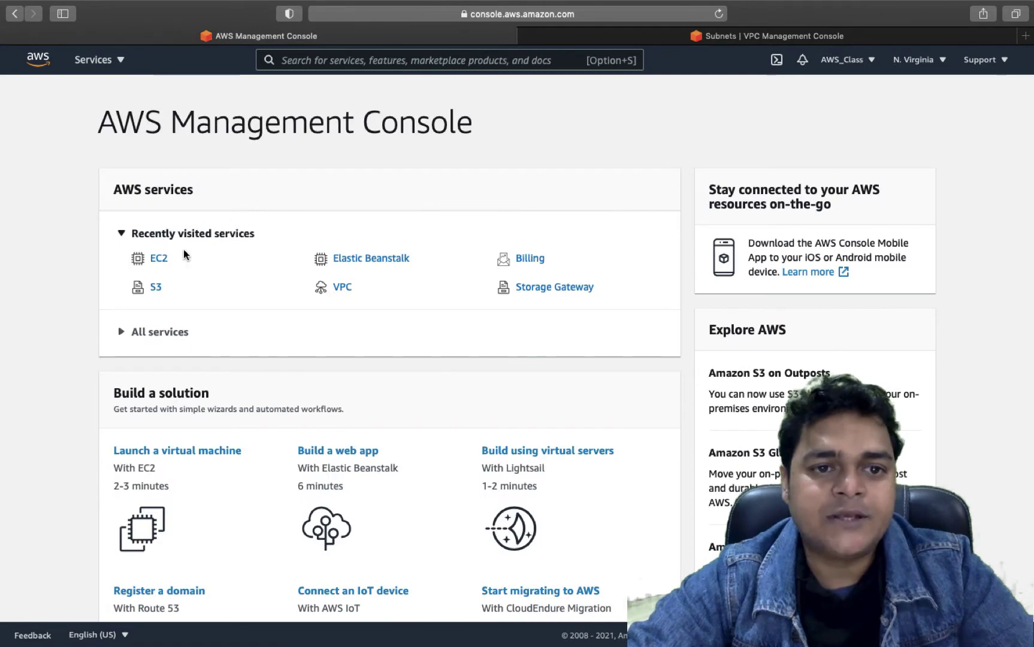
click(158, 259)
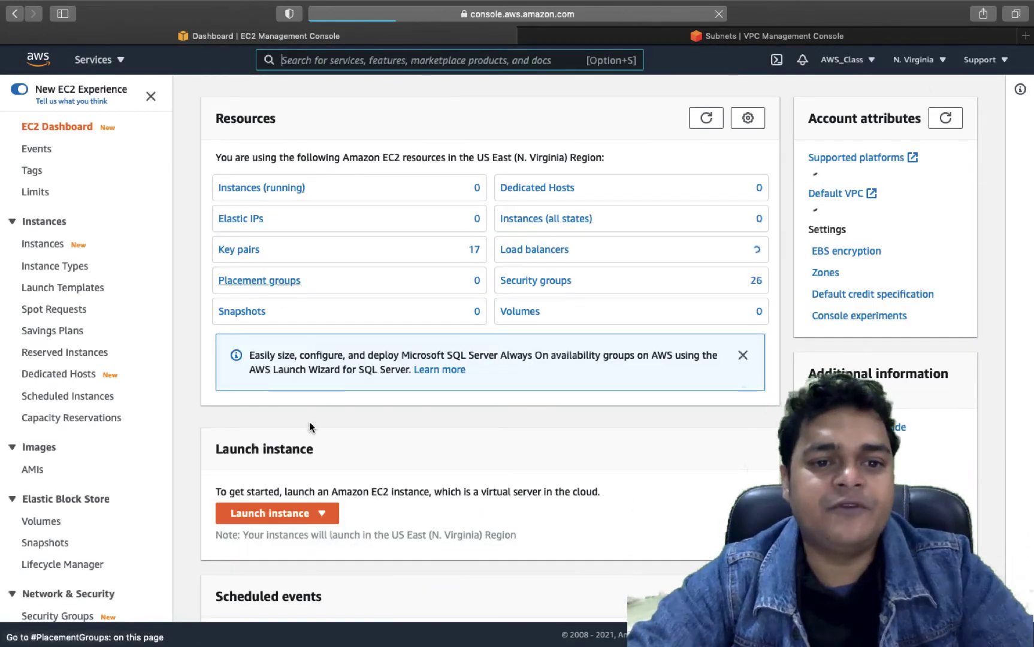
click(273, 514)
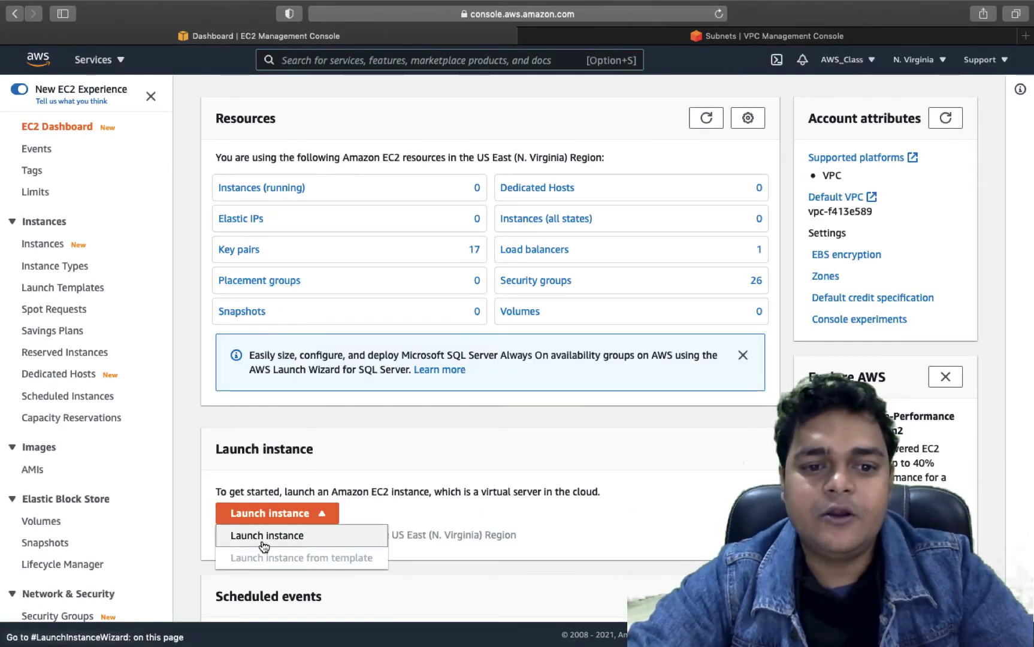
- Start the launch wizard and select the Microsoft Windows Server 2019 Base AMI, keeping t2.micro
click(266, 535)
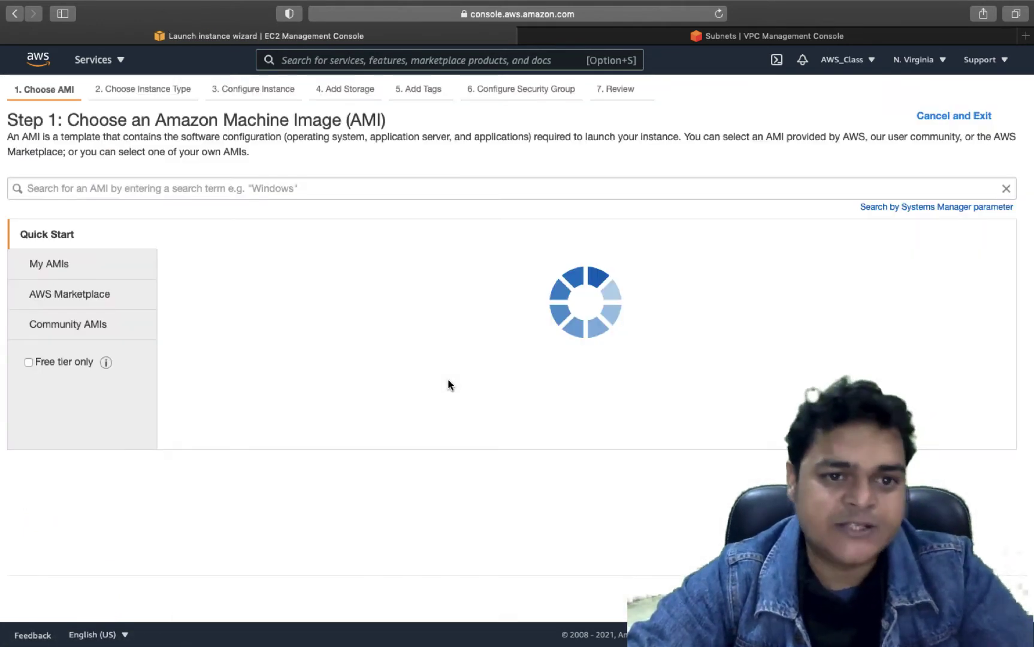
scroll(443, 515, down, 5)
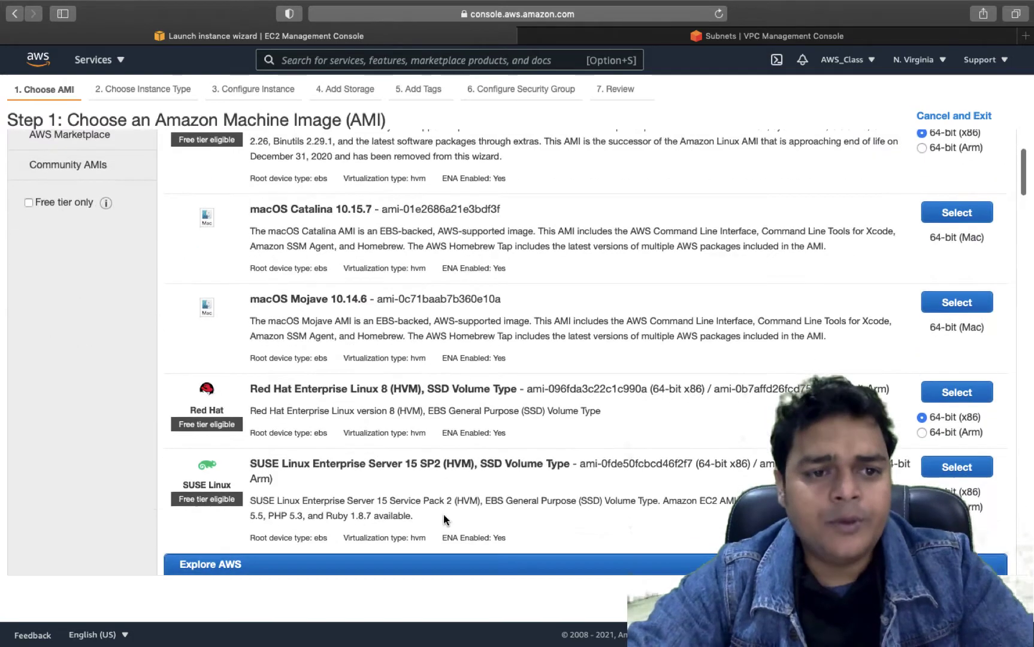
scroll(443, 515, down, 10)
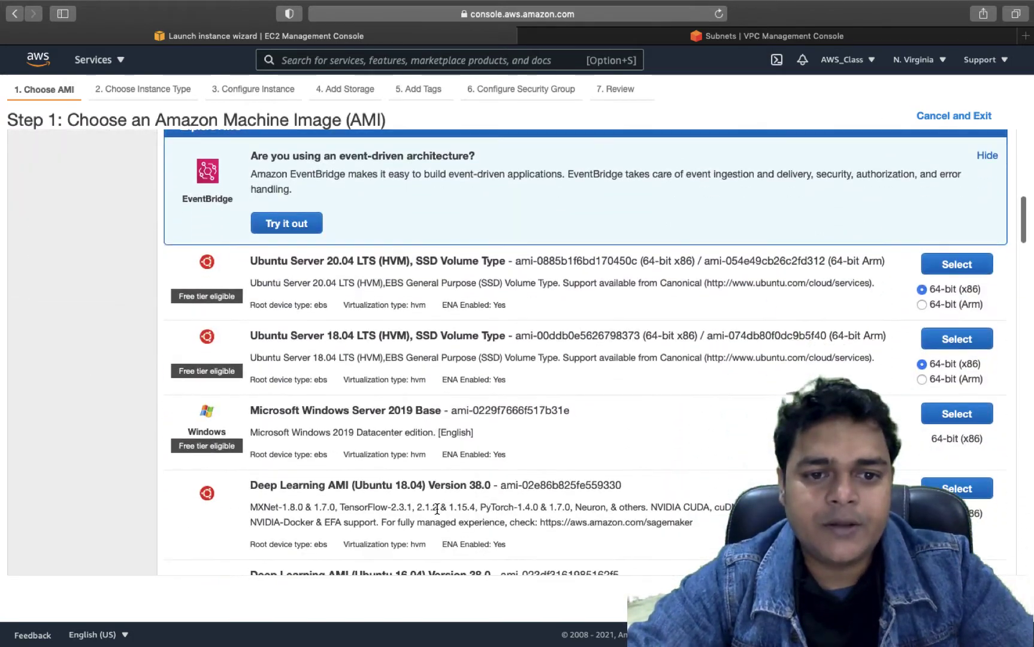
scroll(450, 392, down, 2)
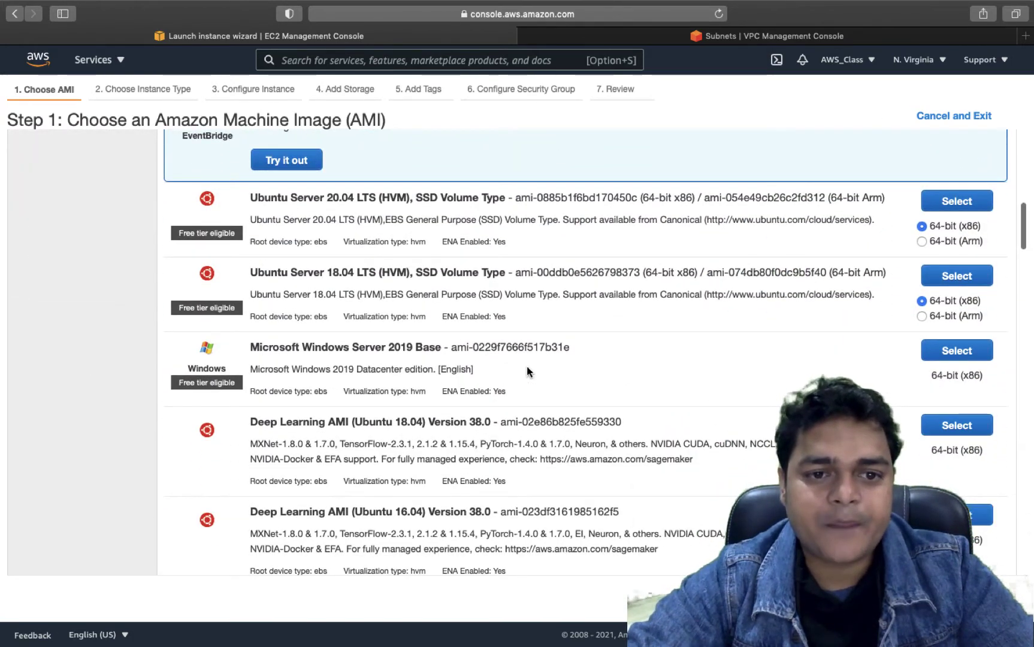
click(956, 350)
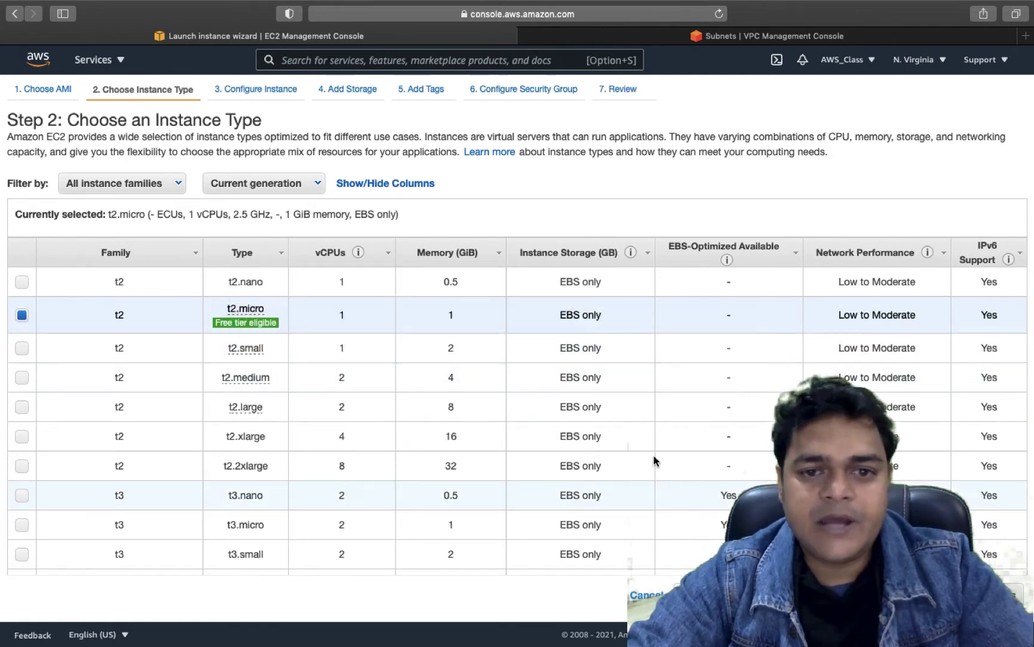
- Enable auto-assign public IP and place the instance in class-vpc-1, then go to review
click(971, 595)
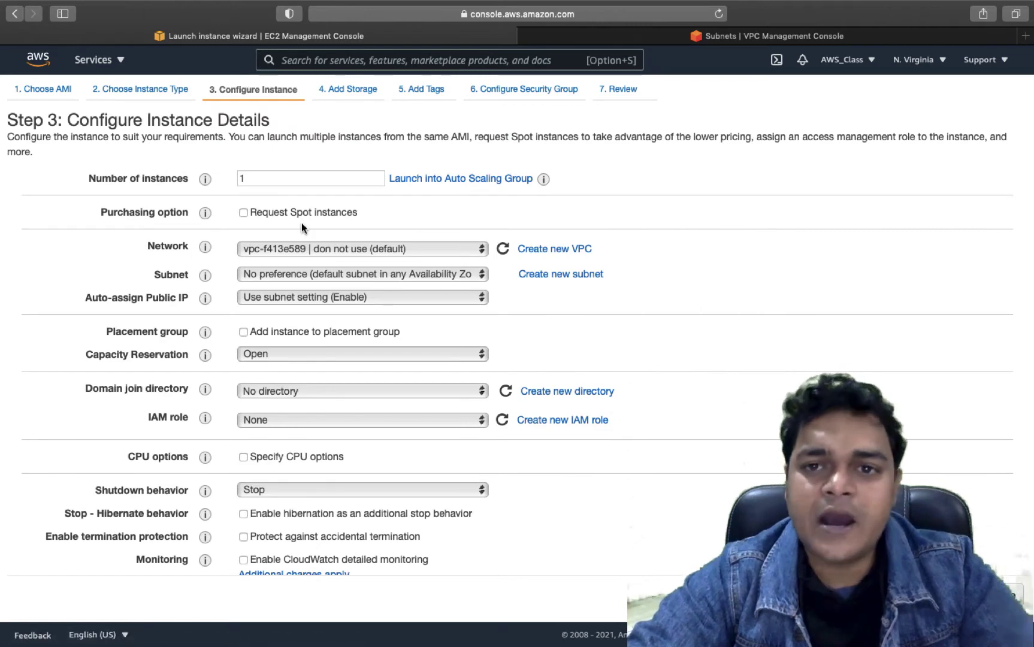
click(290, 299)
click(263, 318)
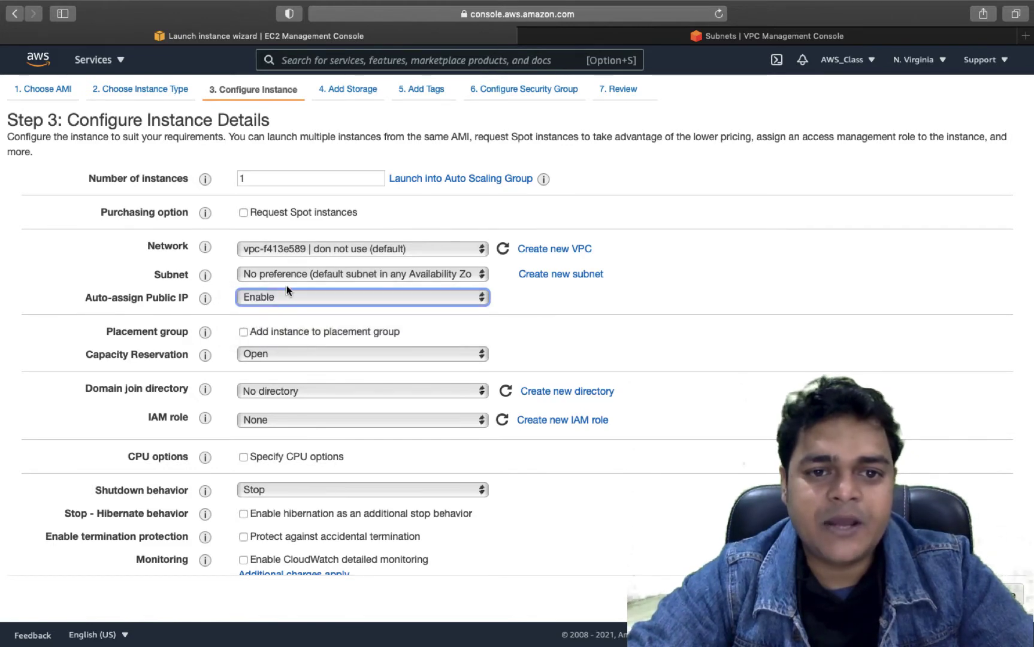
click(328, 252)
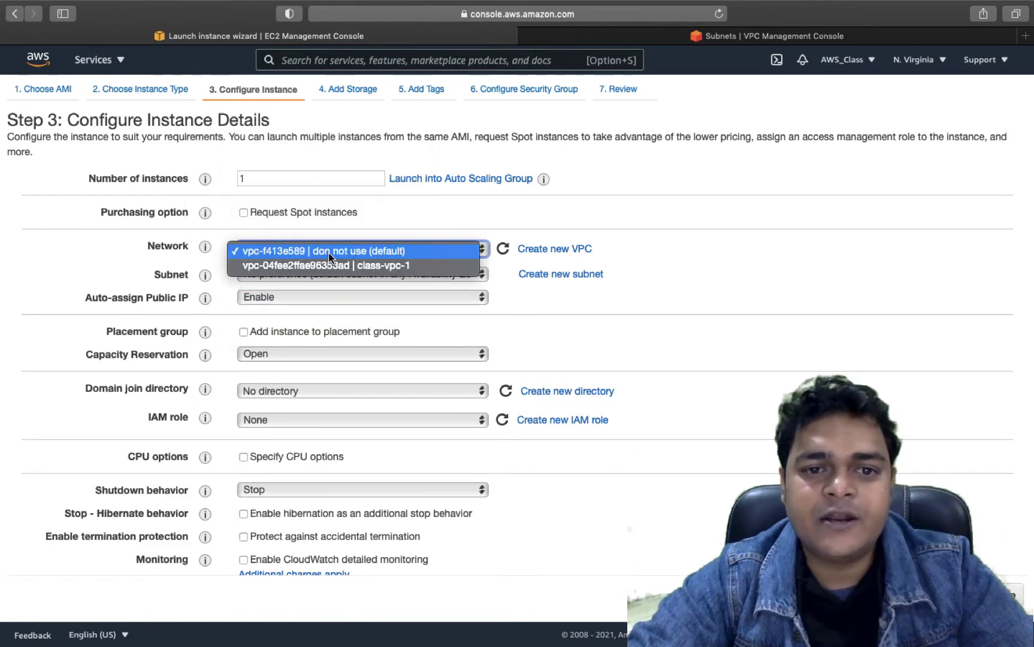
click(321, 266)
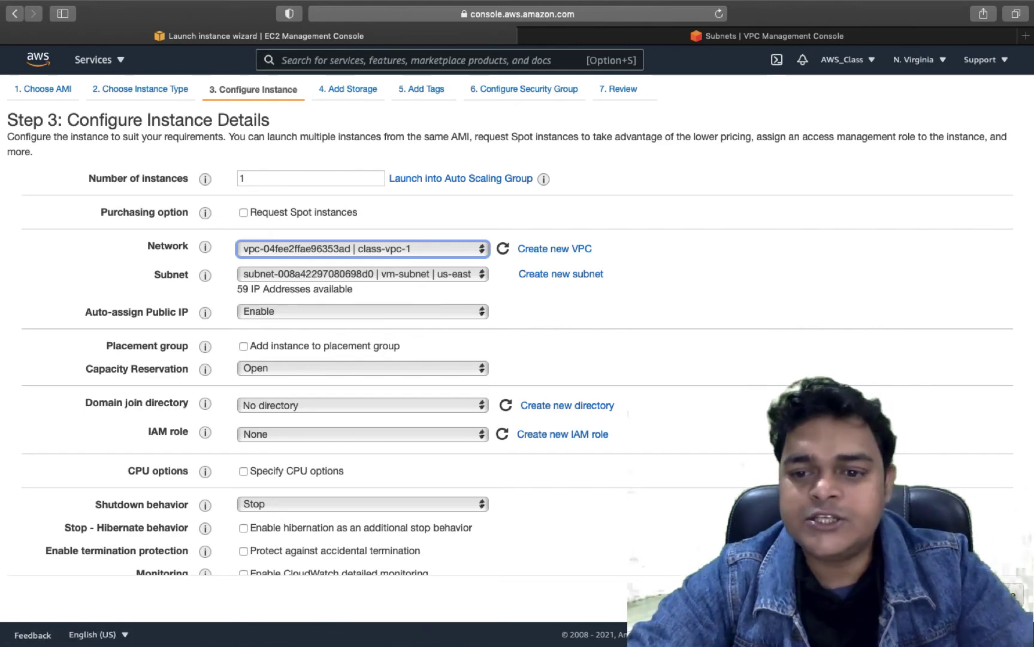
click(943, 594)
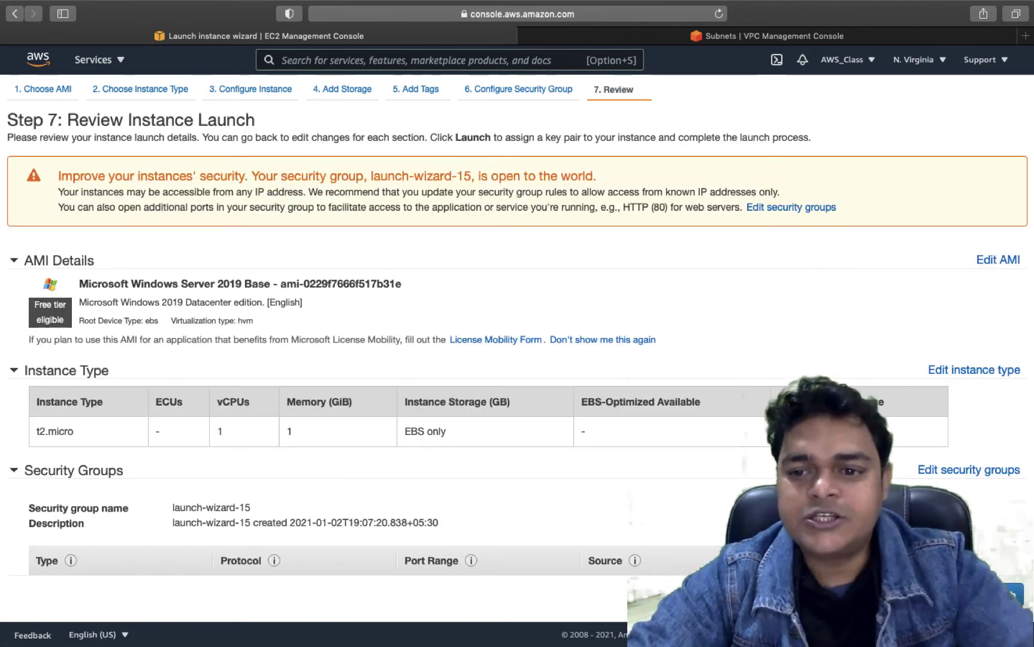
- Launch the instance with the existing wordpresstest key pair, acknowledging the private key file
click(995, 595)
click(394, 370)
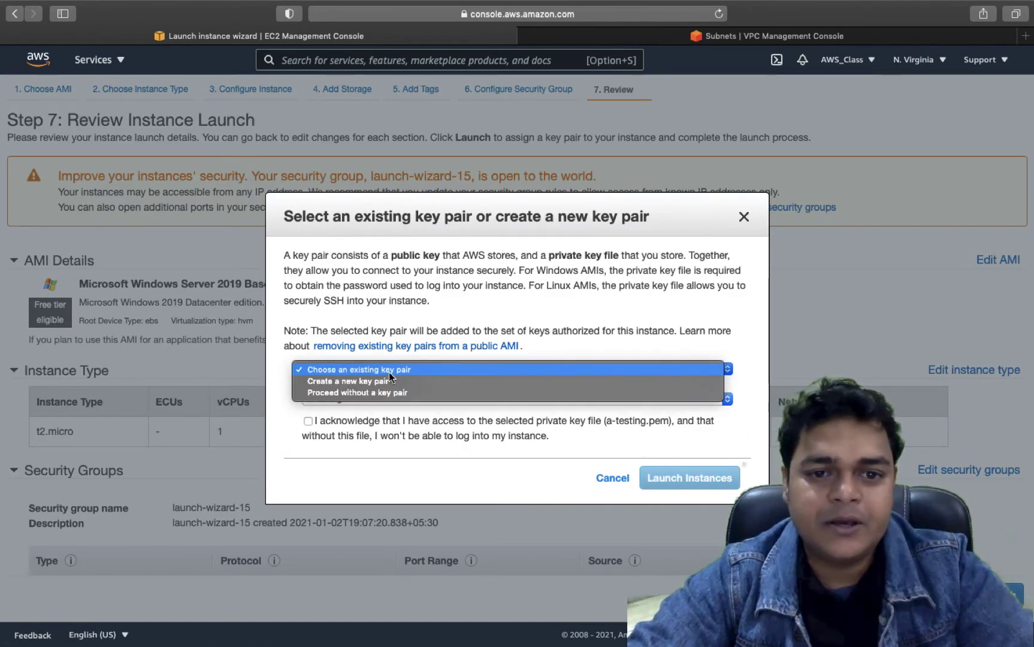
click(352, 381)
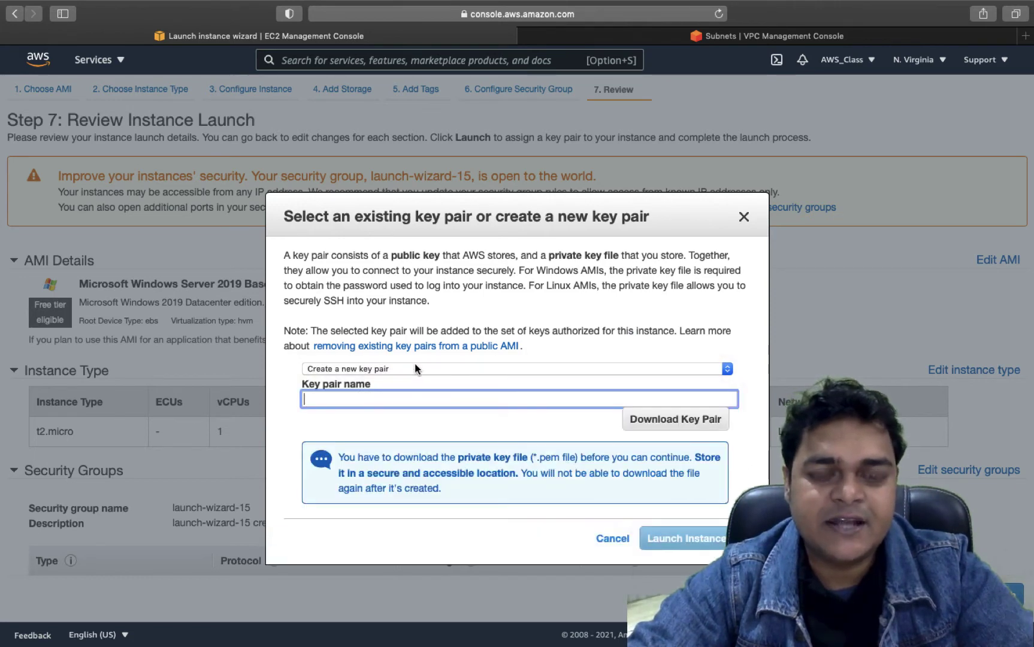
click(395, 368)
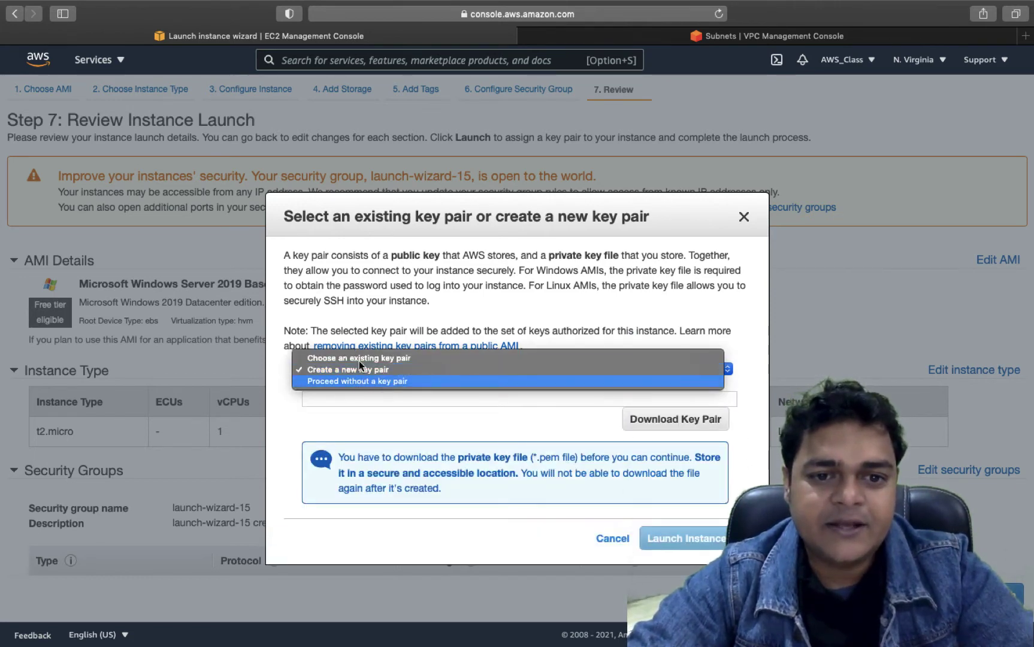
click(360, 357)
click(391, 399)
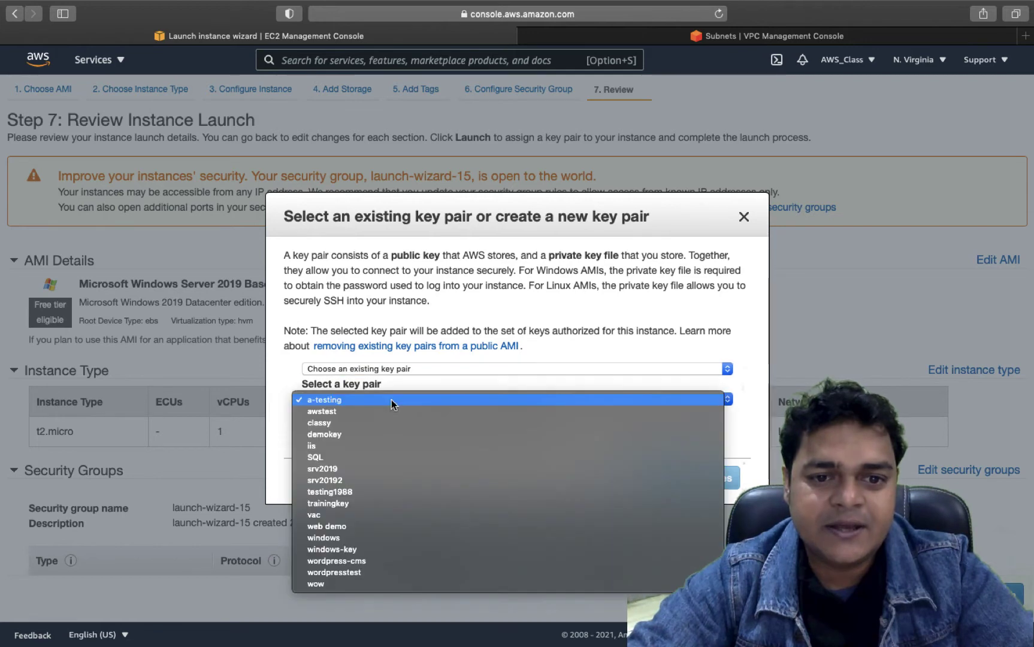
click(353, 574)
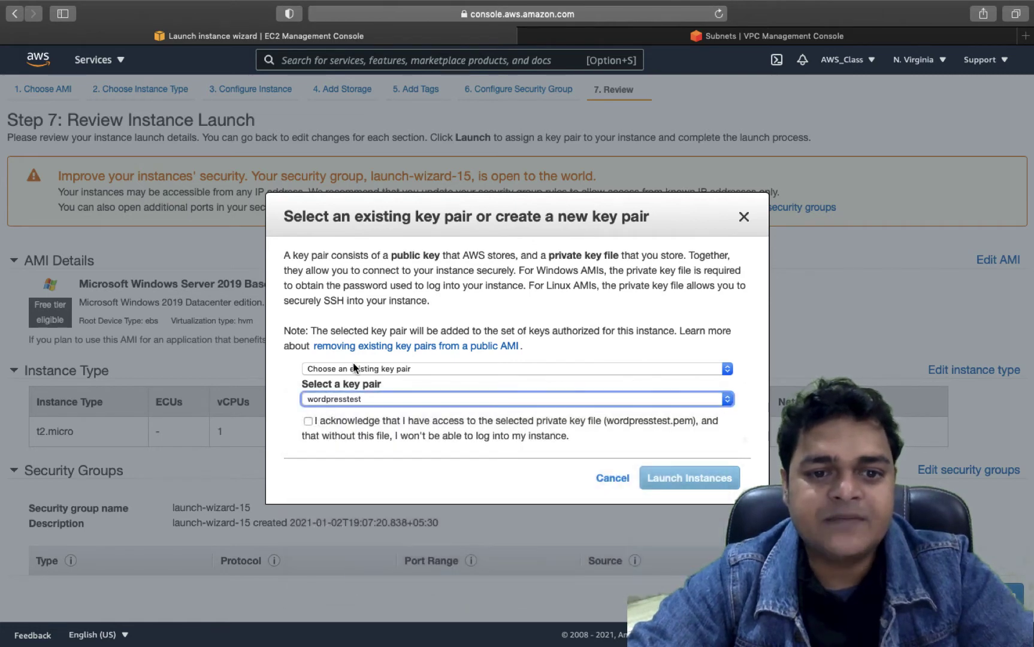
click(309, 422)
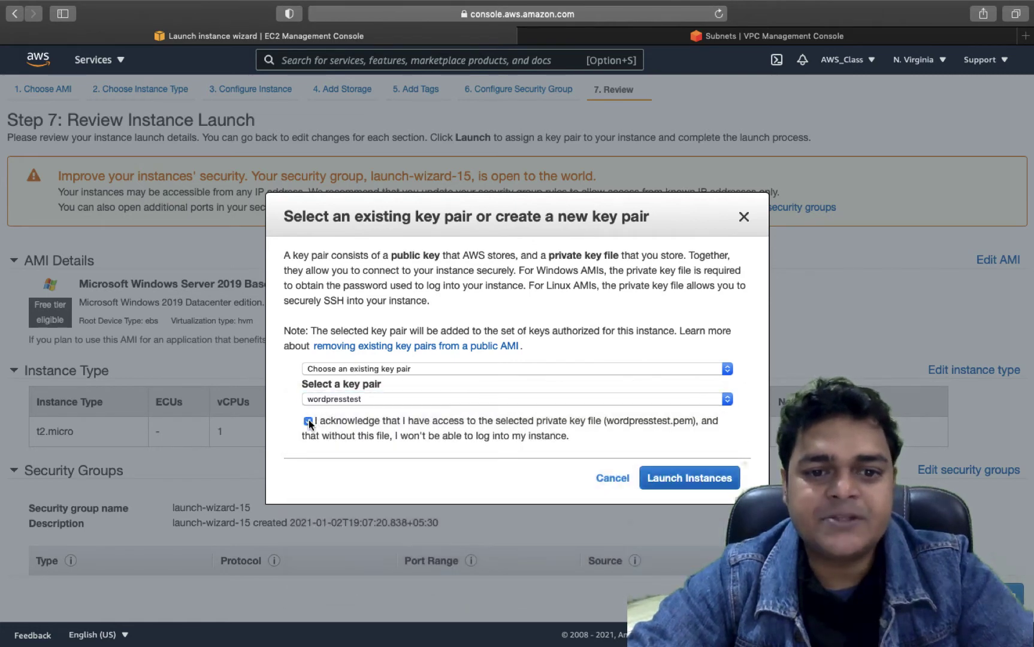
click(689, 478)
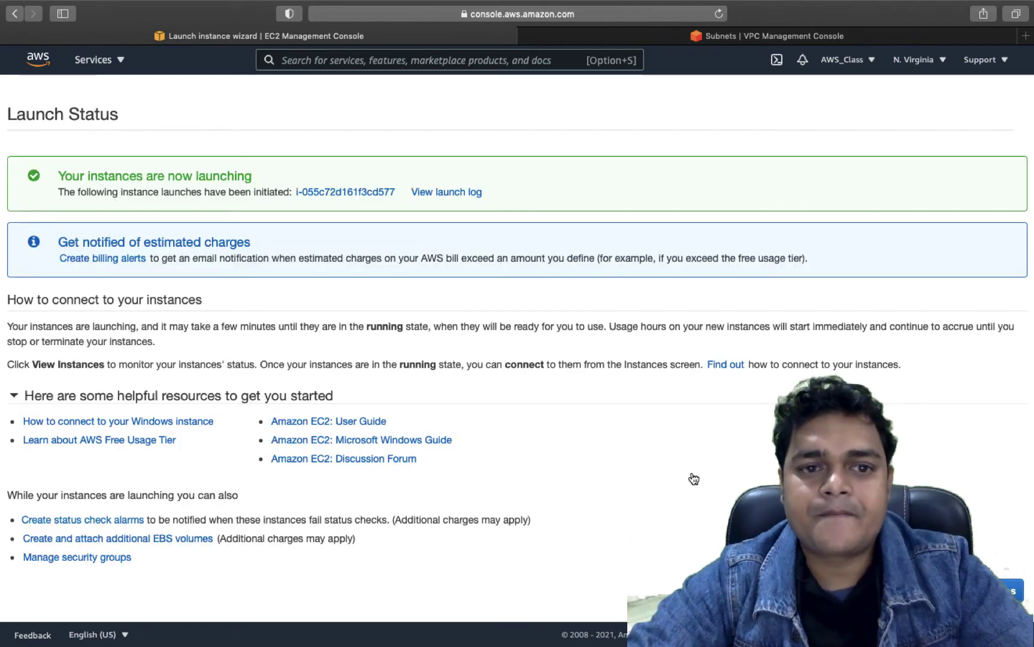
- Name the new pending t2.micro instance Class-VPC in the Instances list
click(1012, 590)
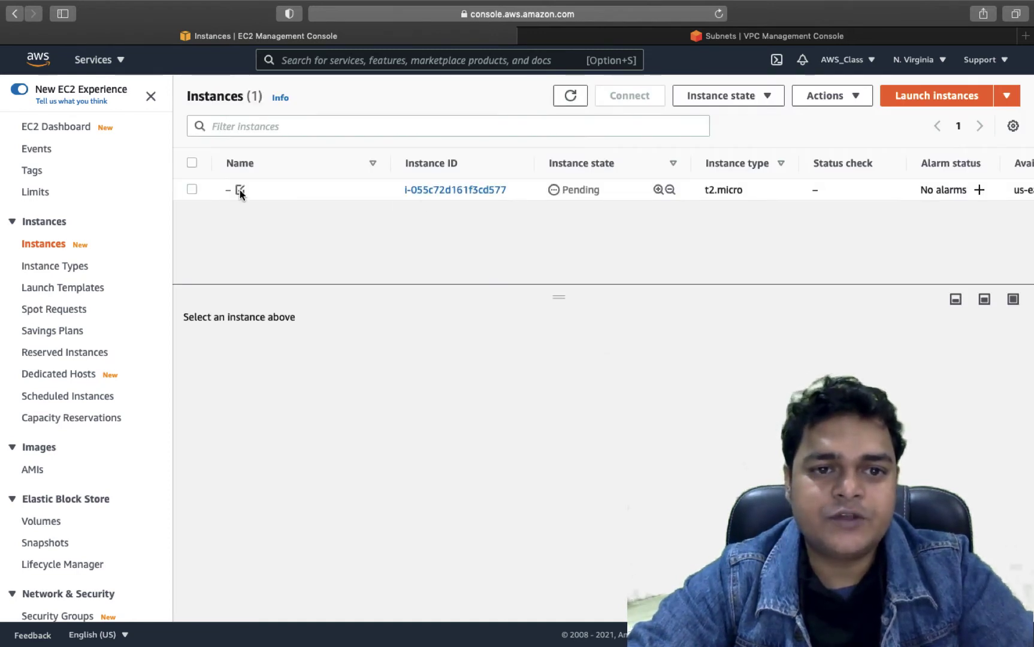
click(240, 190)
text(C)
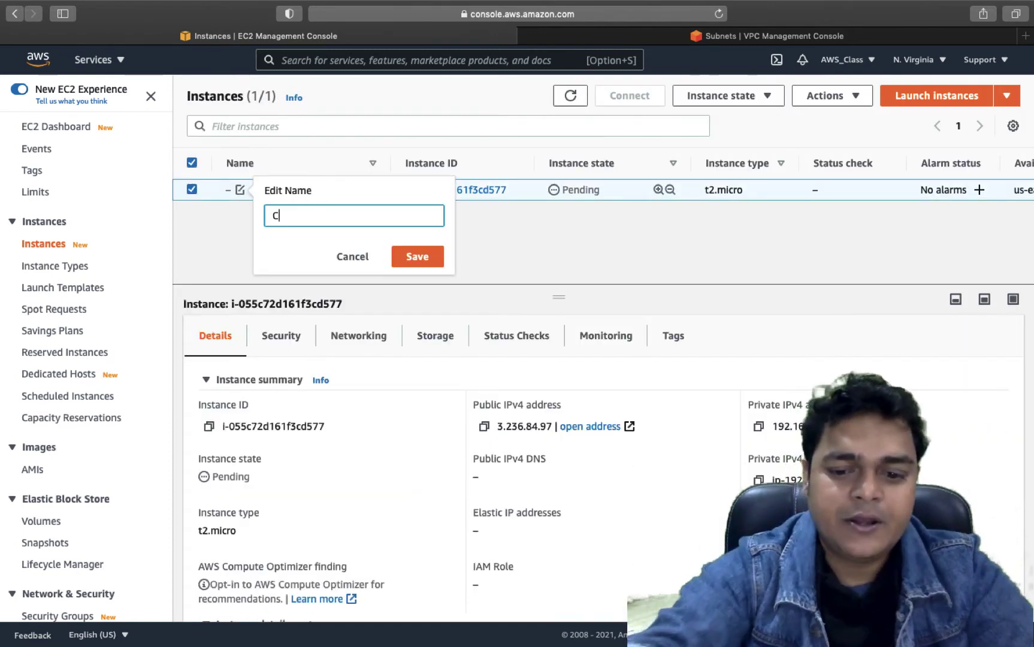
text(lass-V)
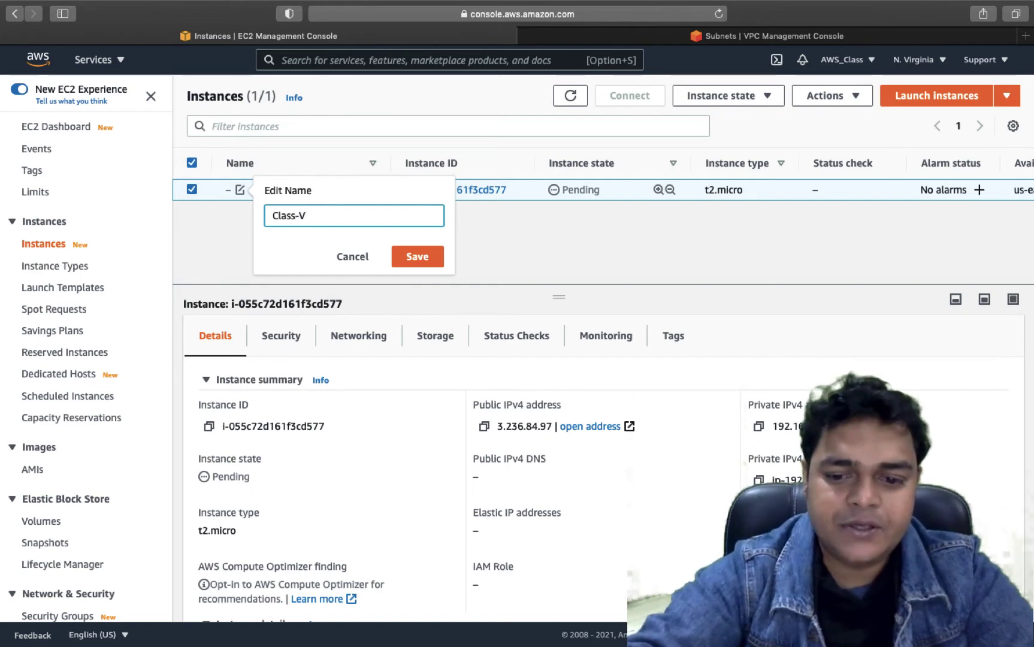
text(PC)
click(416, 247)
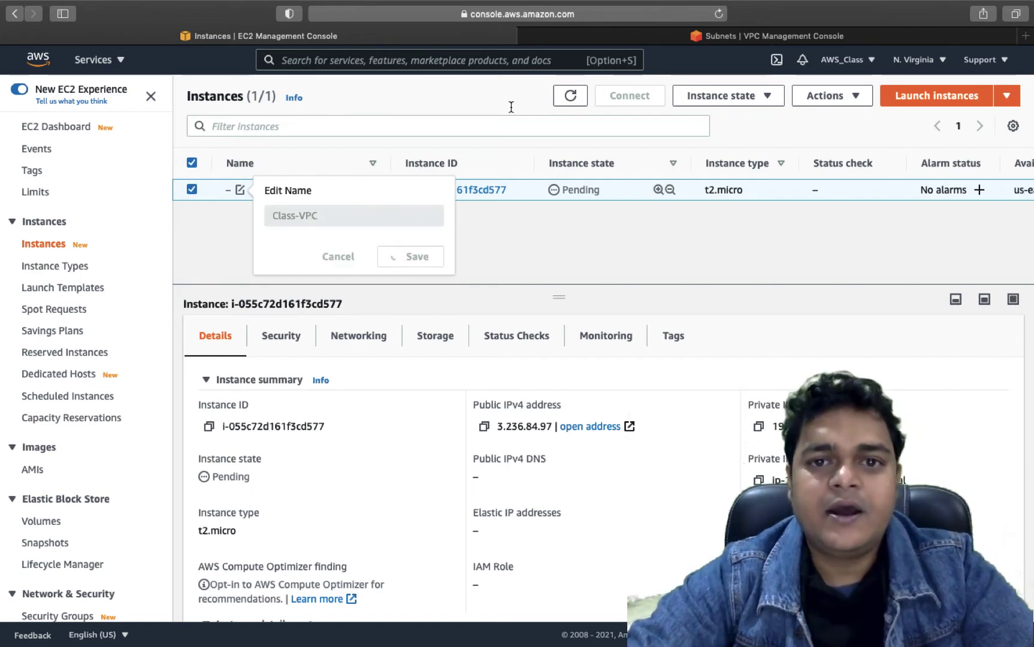
click(615, 37)
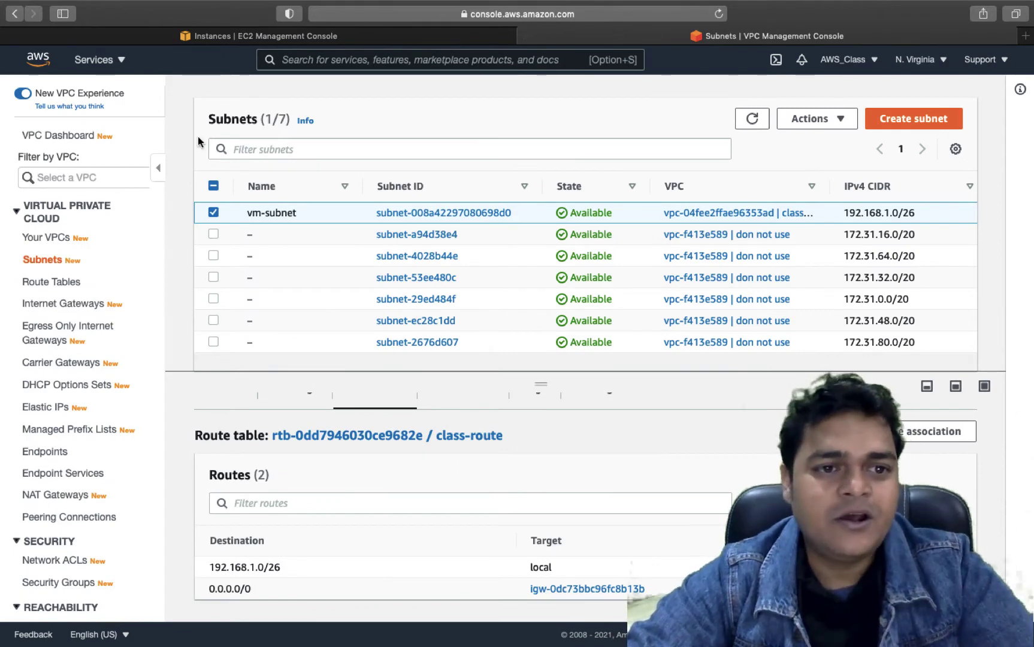
- Create VPC training-vpc-2 with IPv4 CIDR 172.16.1.0/26
click(51, 238)
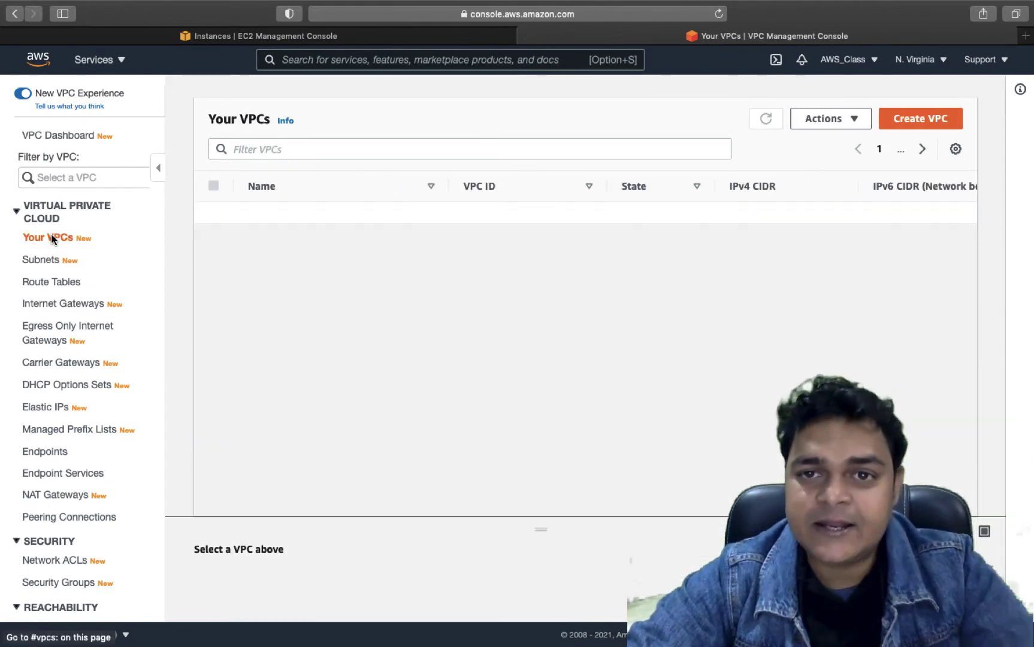
click(214, 213)
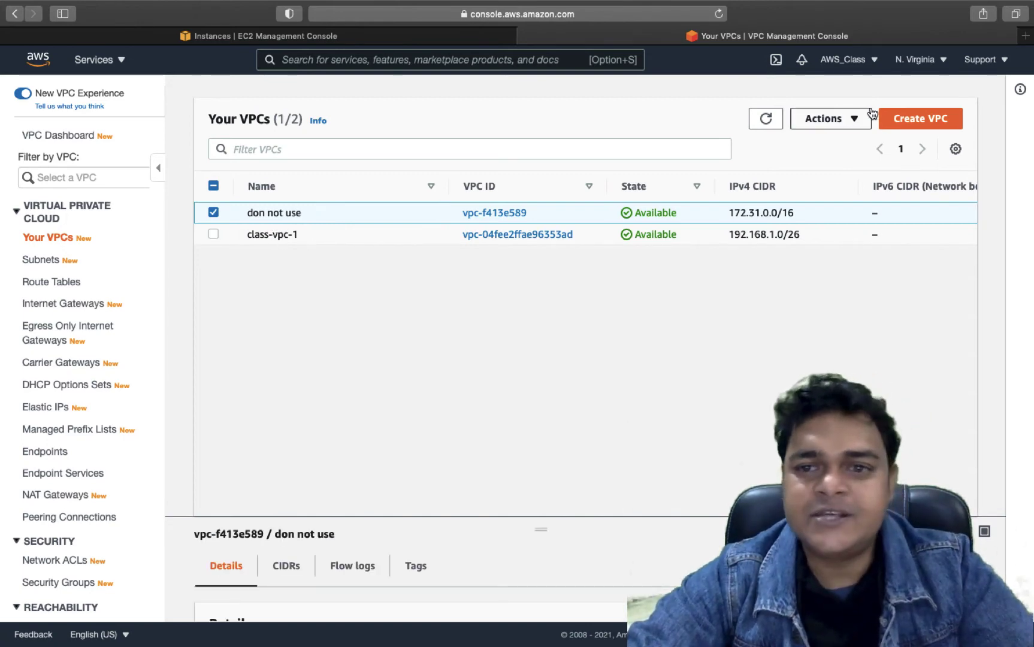
click(916, 123)
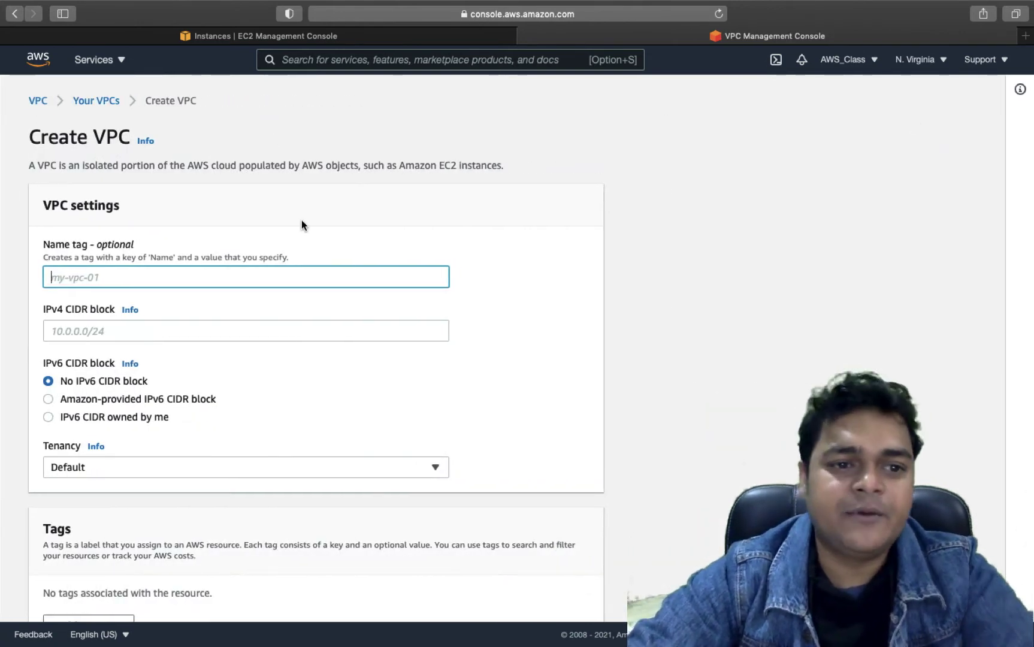
text(trainin)
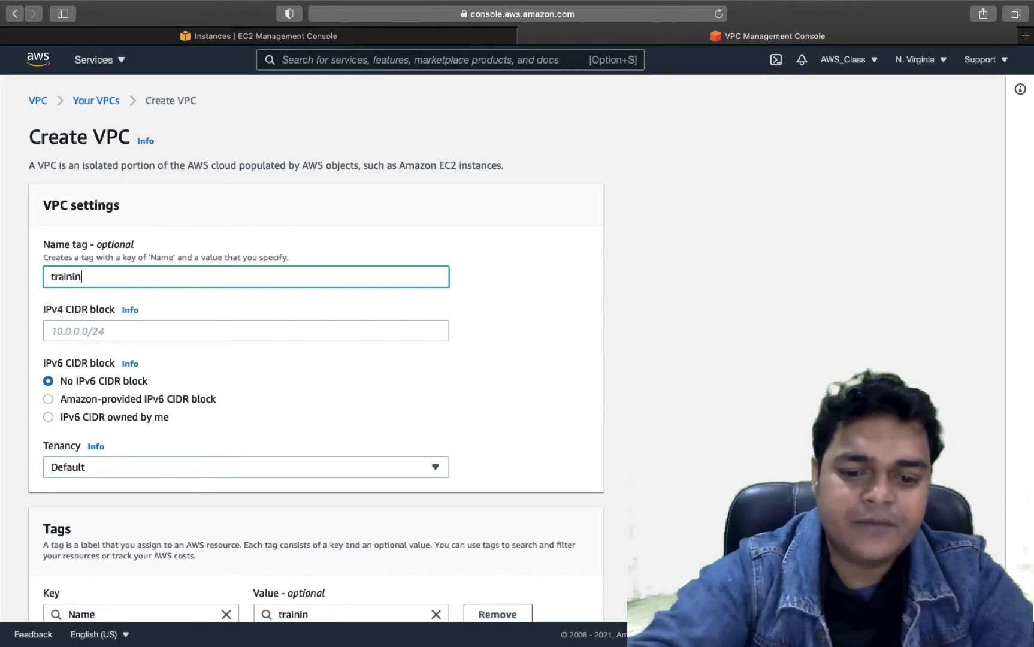
text(g-vpc-2)
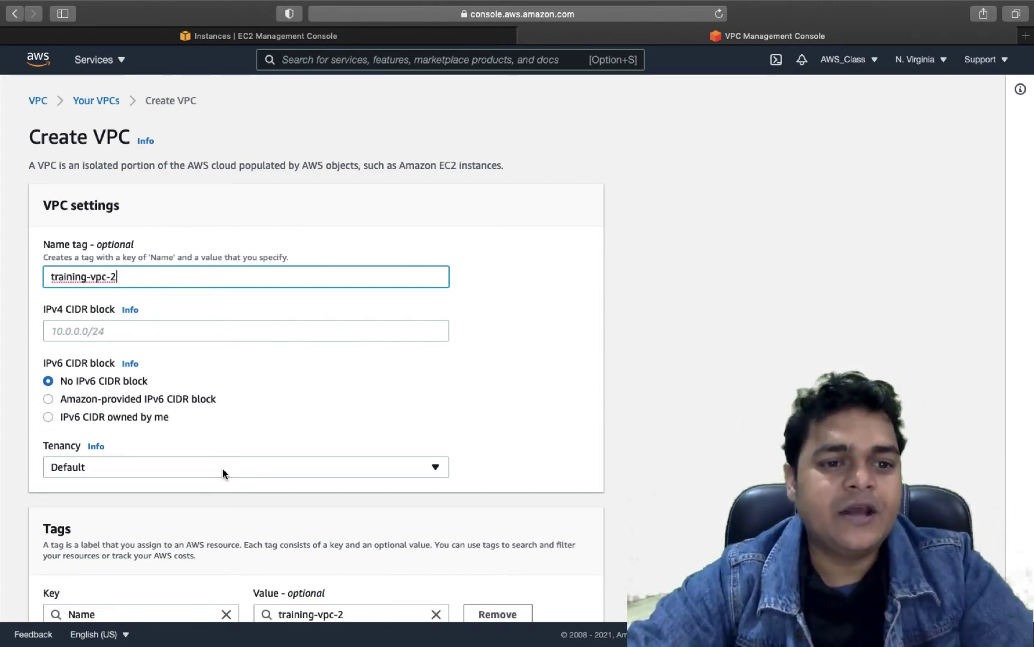
scroll(222, 468, down, 3)
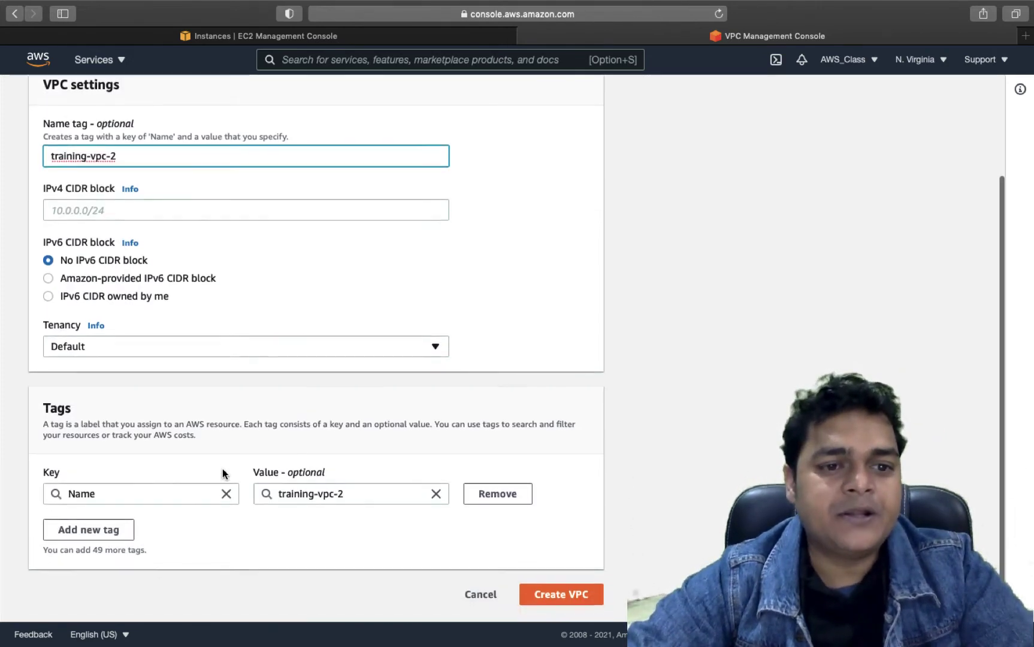
click(143, 209)
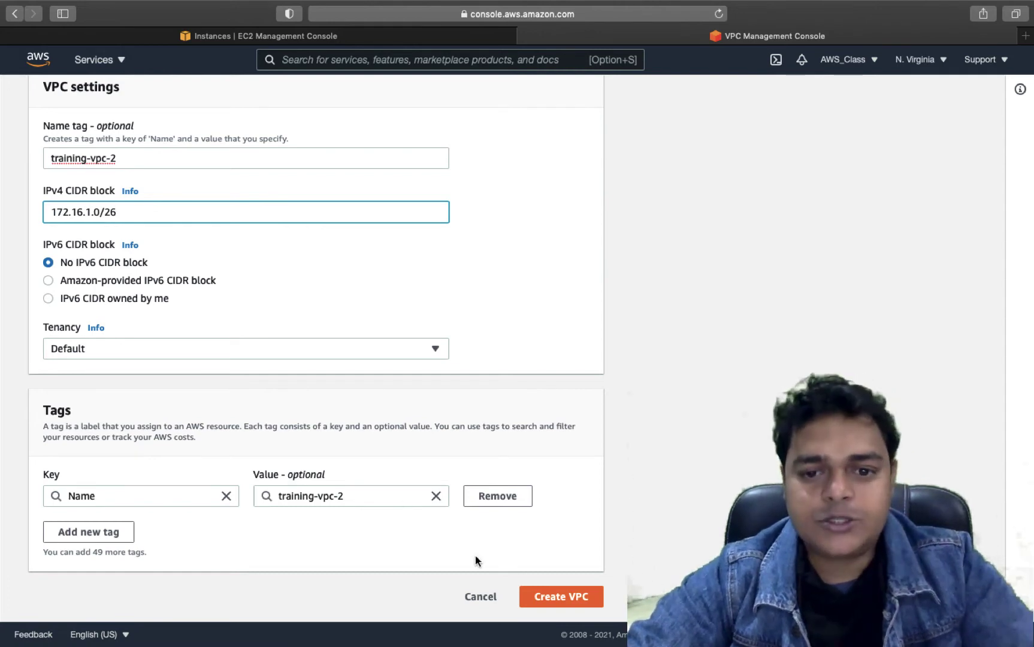
click(564, 597)
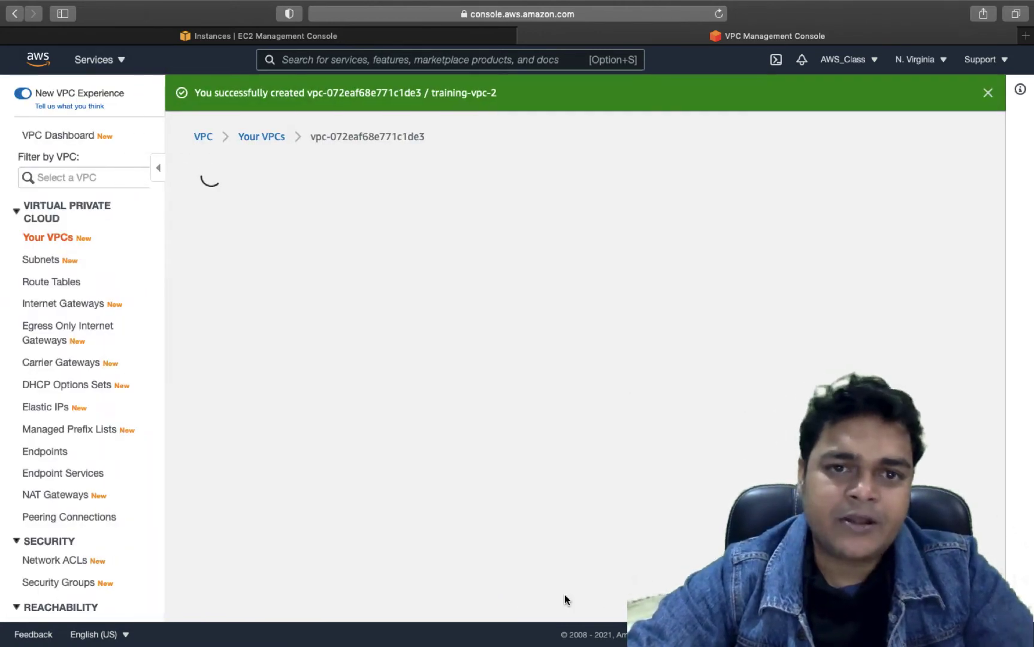
scroll(349, 413, down, 3)
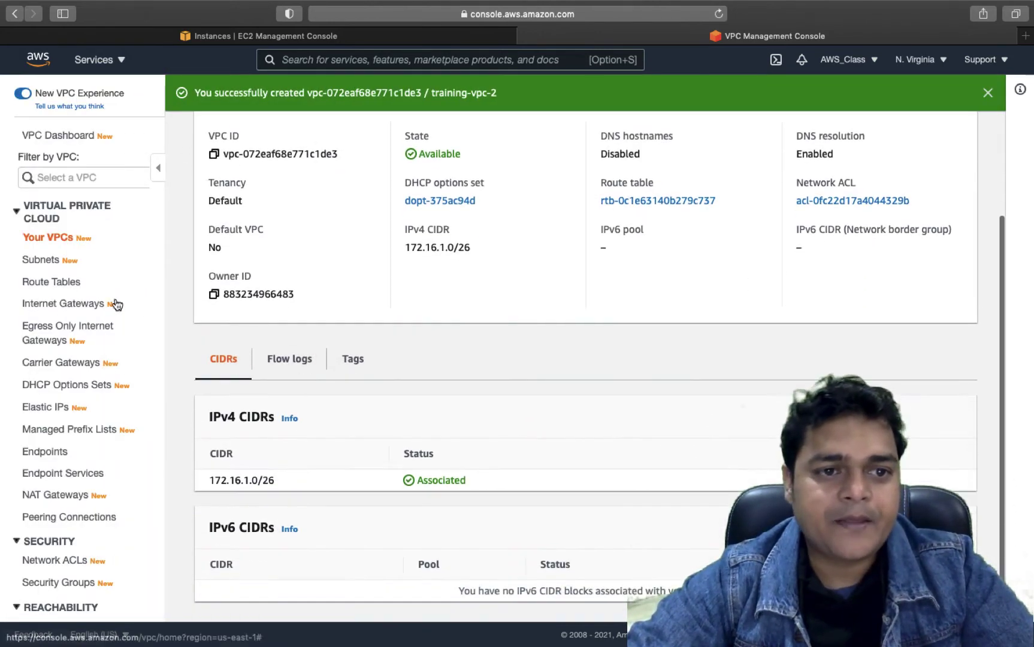
click(46, 261)
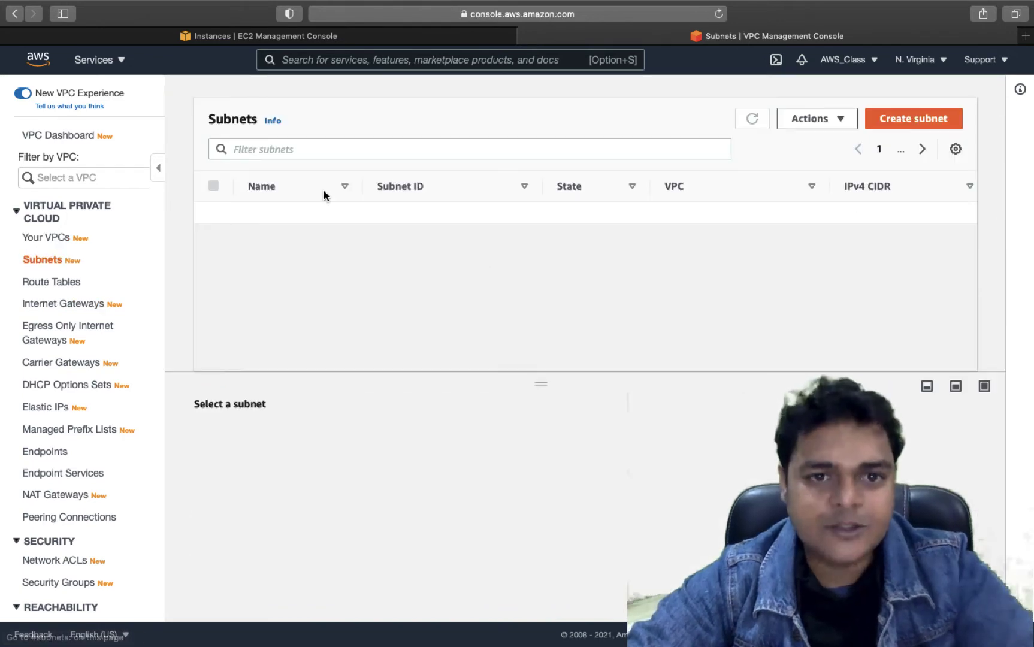
- Start a new subnet in training-vpc-2 named training-vm-subnet
click(918, 118)
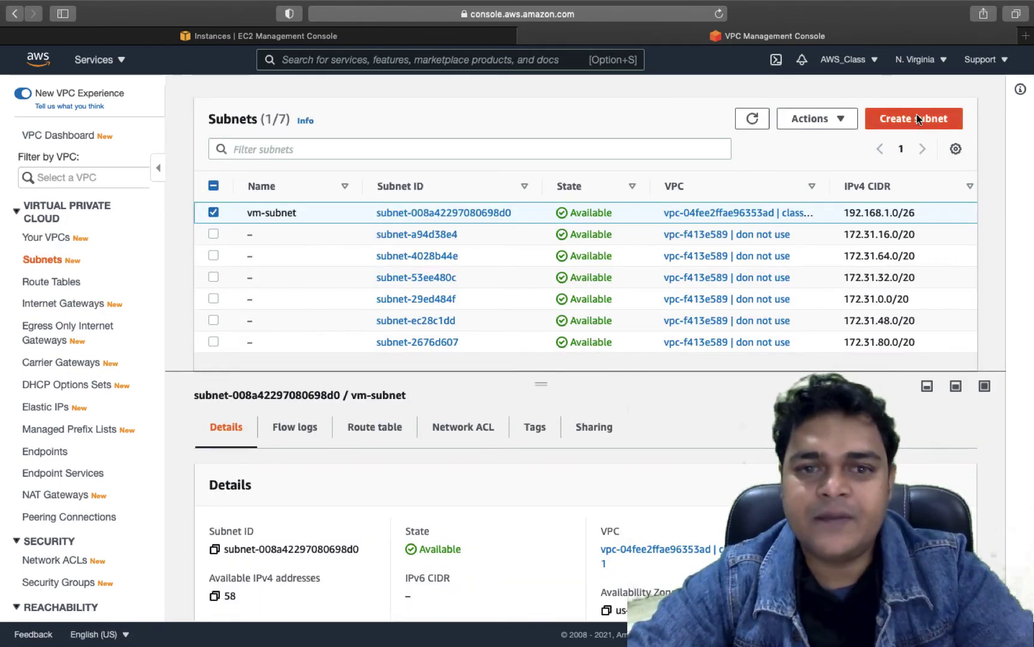
click(215, 257)
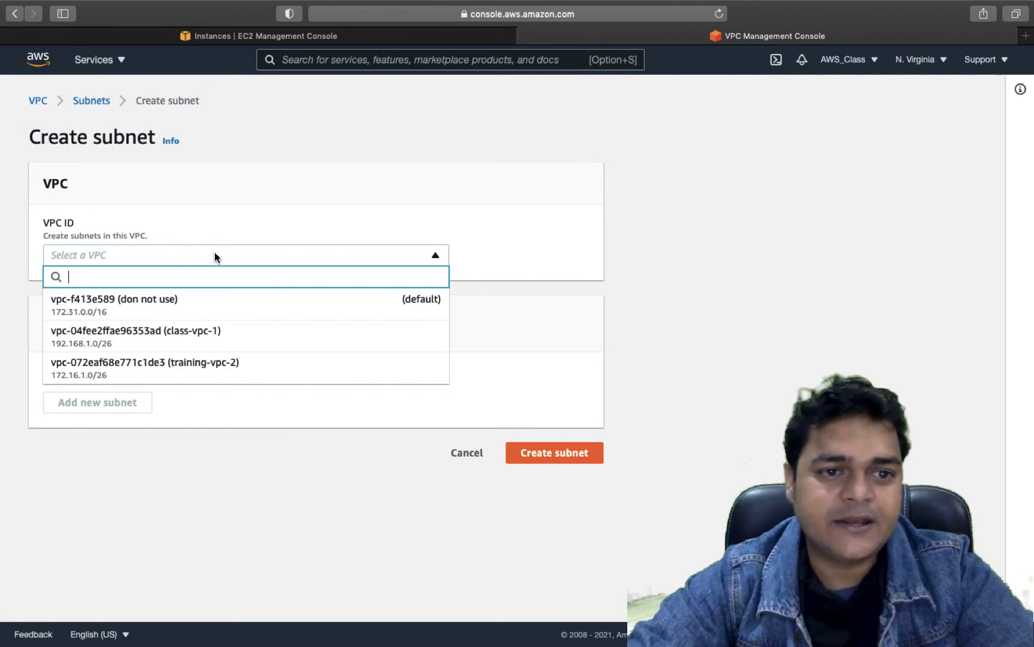
click(422, 207)
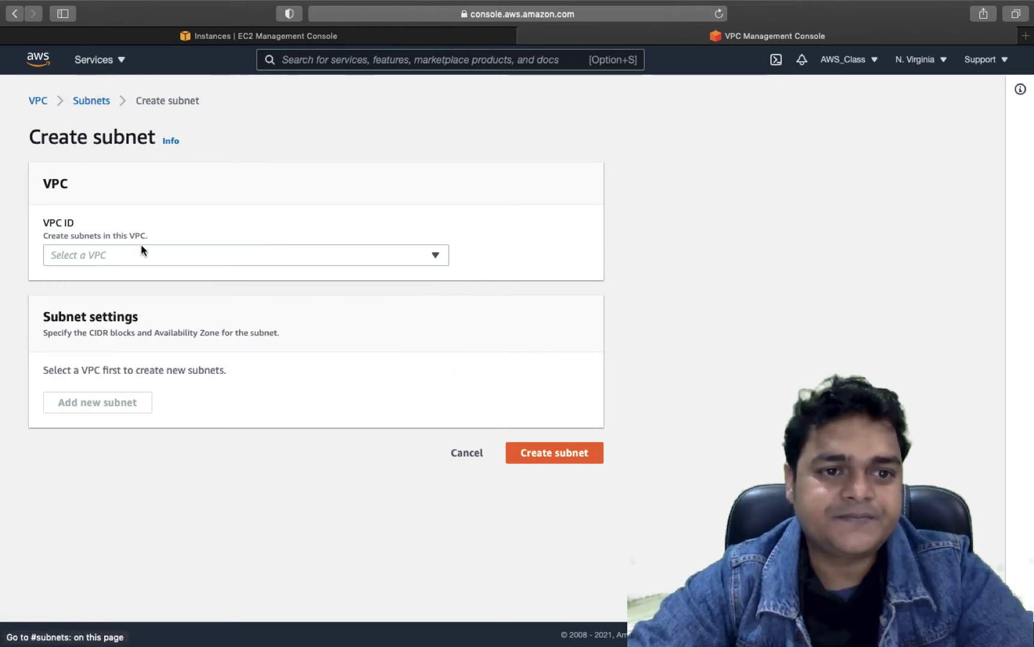
click(155, 258)
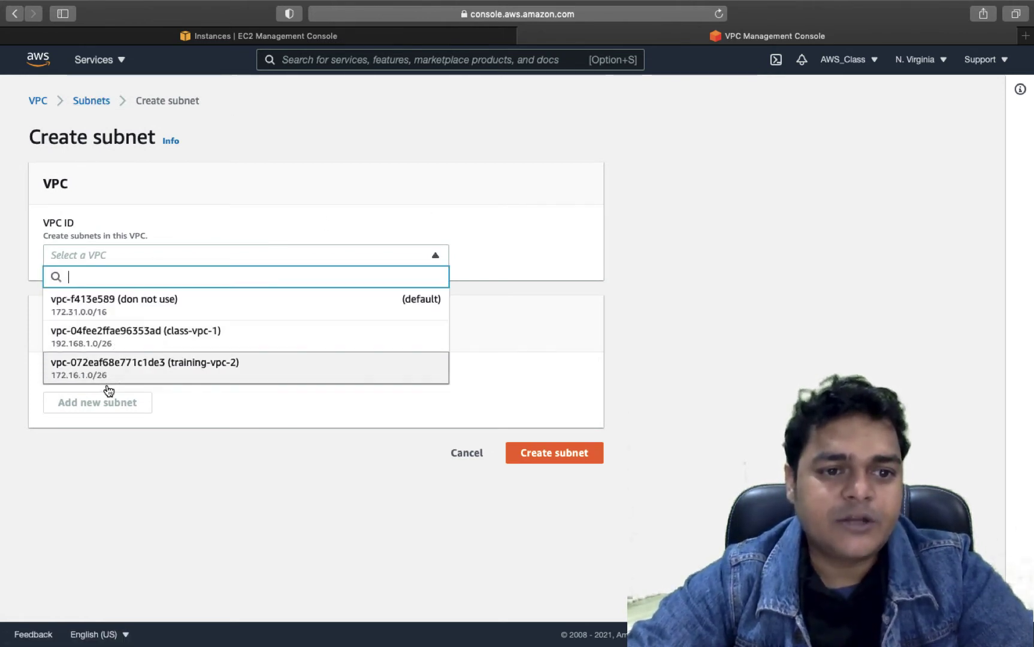
click(211, 369)
scroll(160, 477, down, 5)
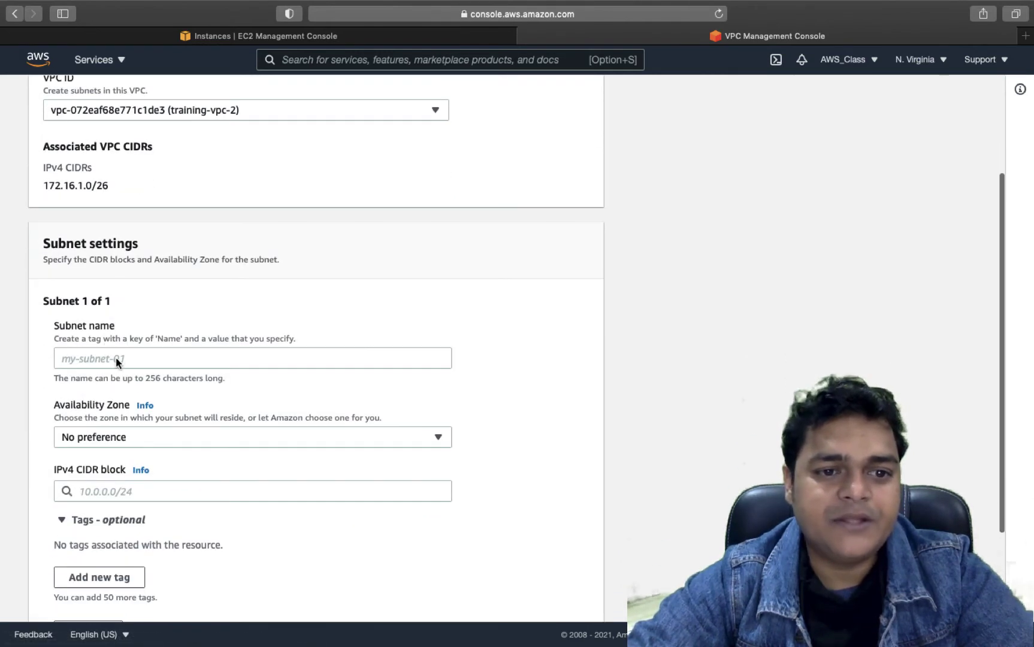
click(116, 358)
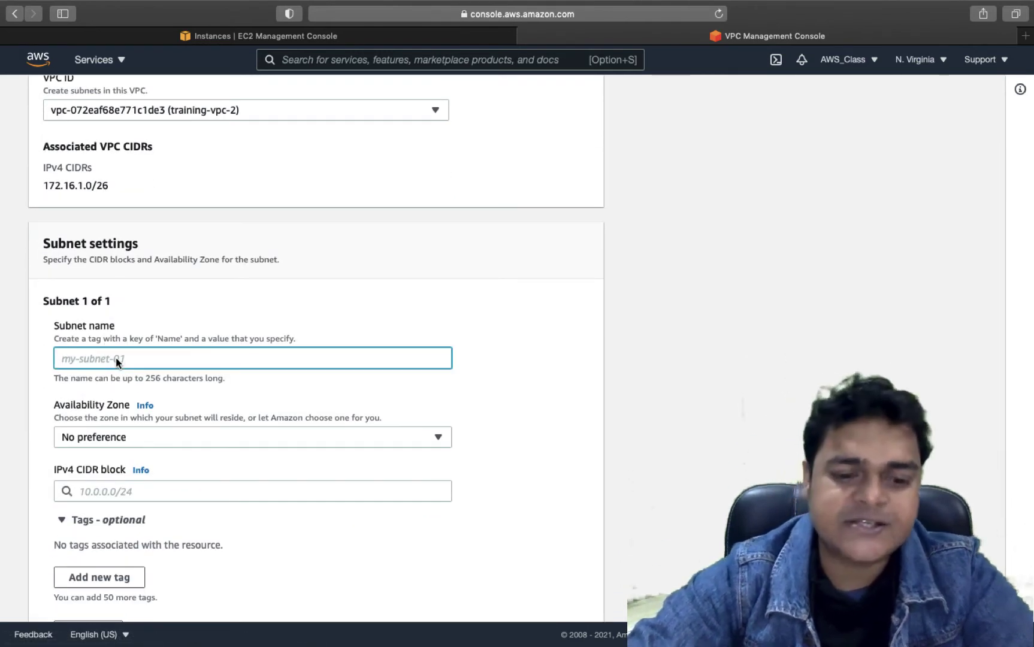
text(trainin)
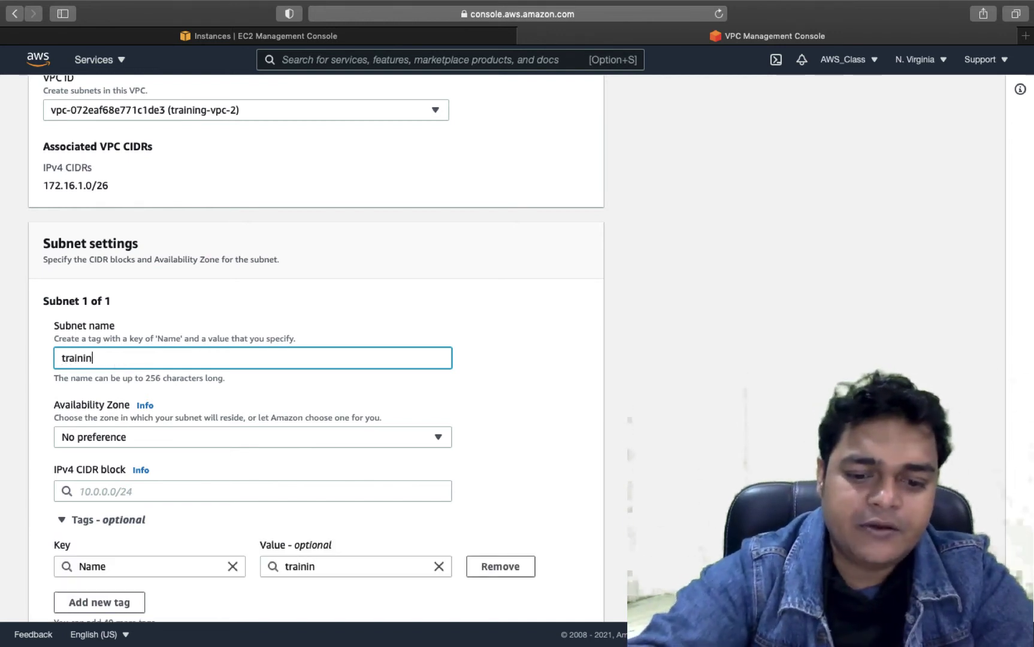
text(g-vm)
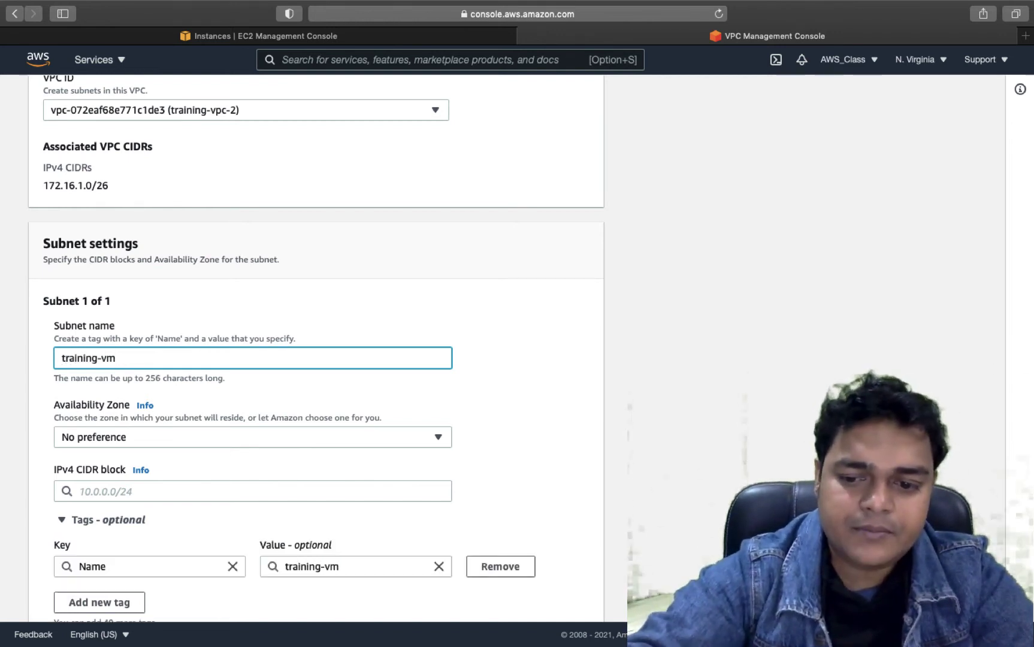
text(-subnet)
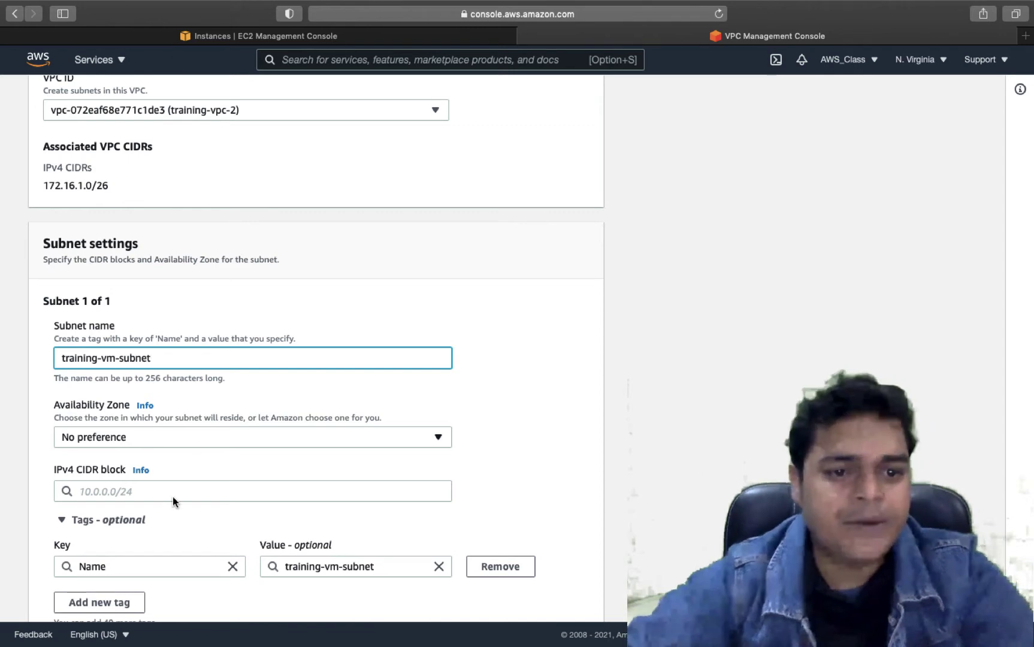
- Give the subnet IPv4 CIDR 172.16.1.0/26 and create it
click(161, 495)
text(172)
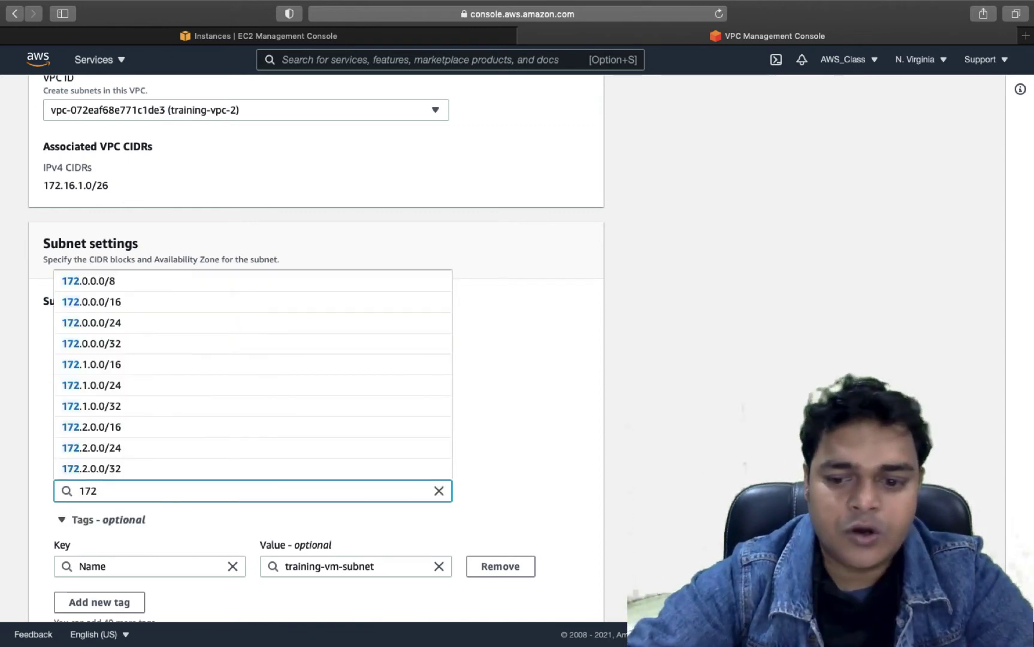
text(.16.1.0)
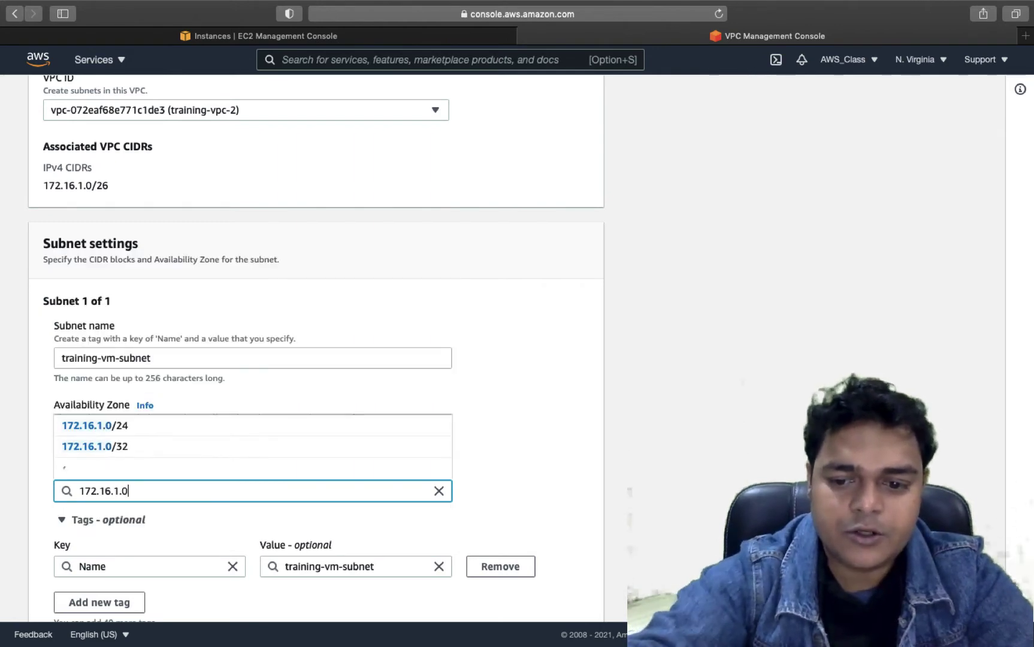
text(/26)
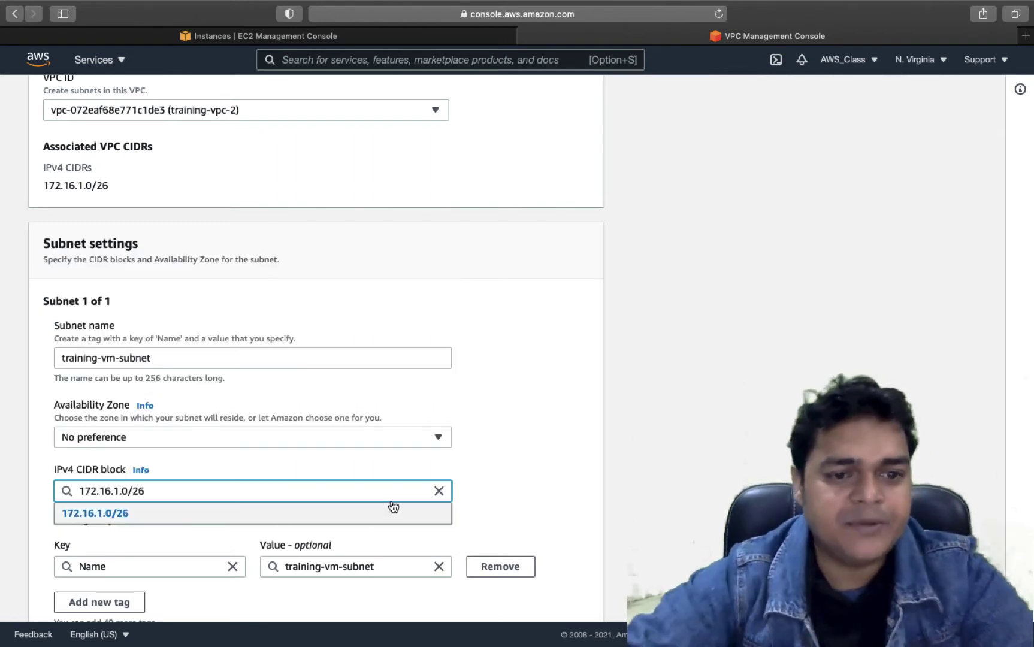
click(180, 516)
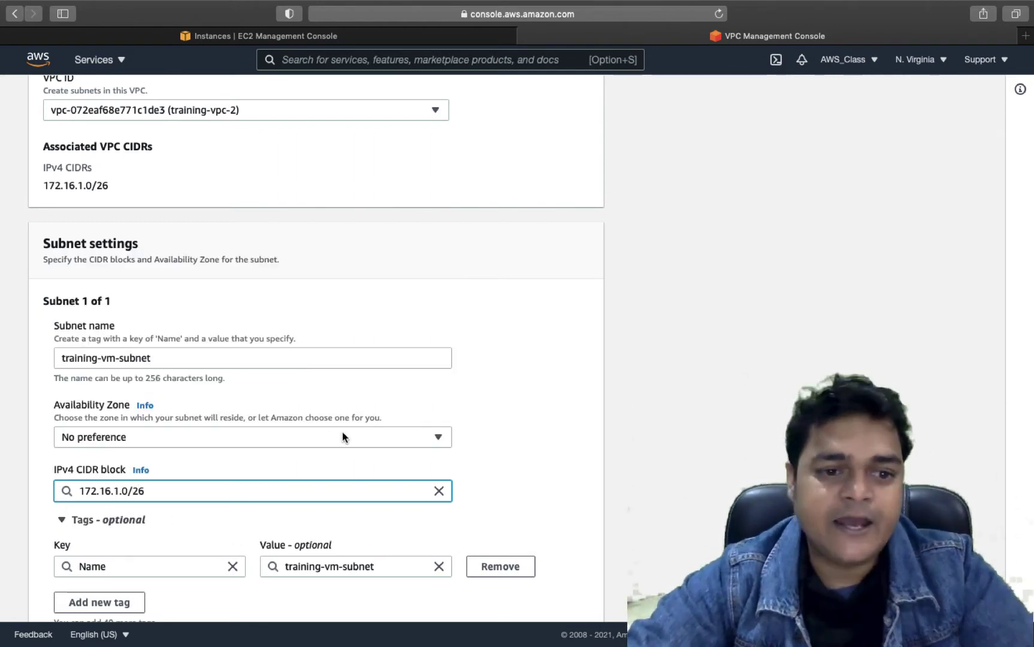
scroll(342, 436, down, 3)
click(561, 598)
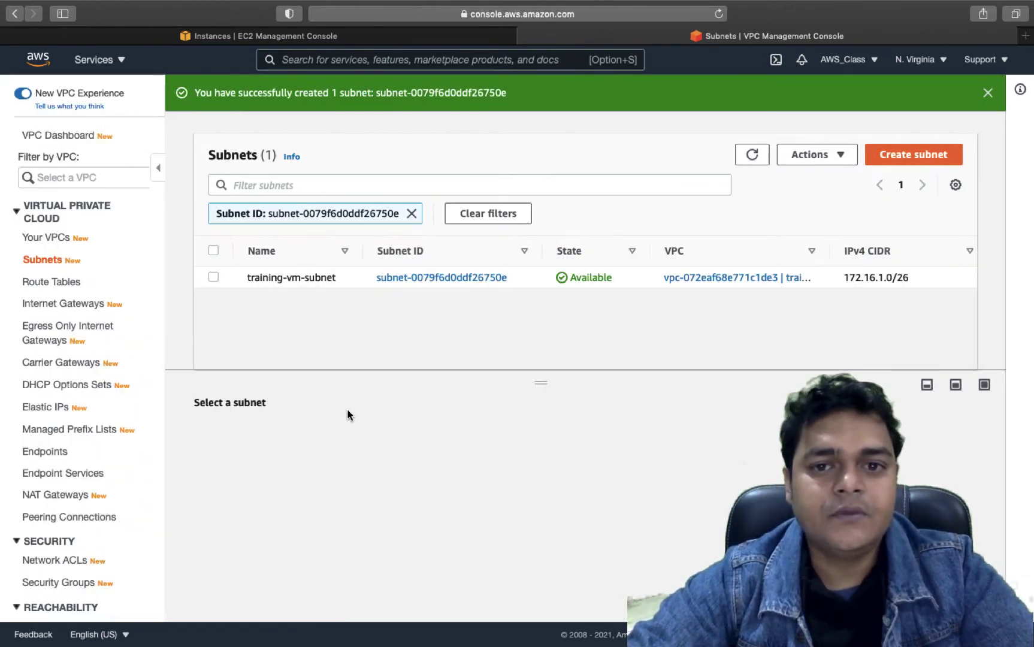
click(66, 285)
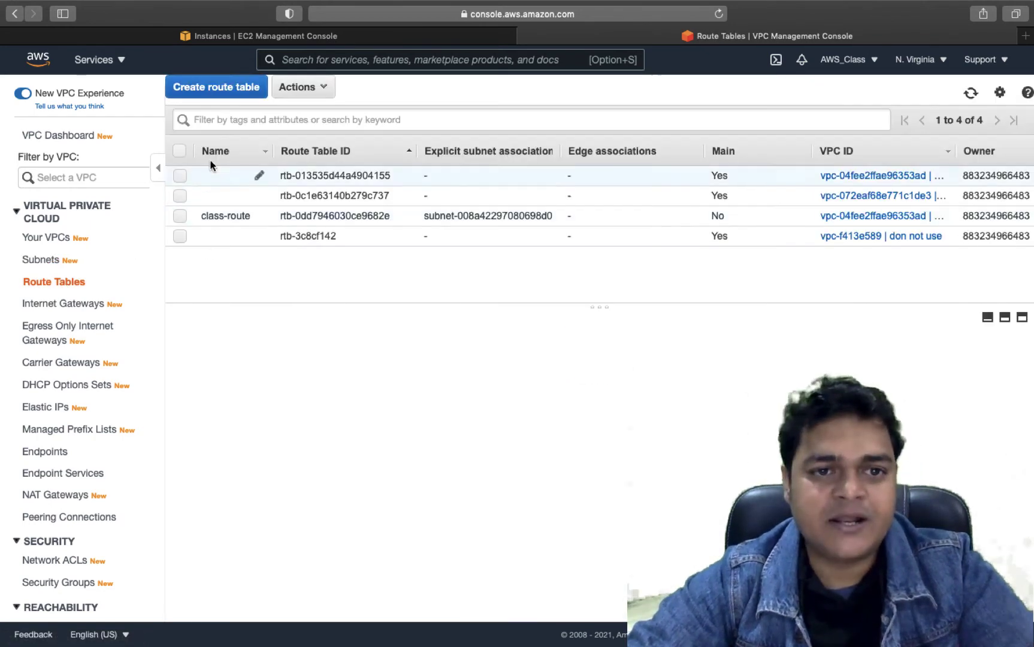
- Create route table training-route in training-vpc-2 (vpc-072eaf68e771c1de3)
click(220, 88)
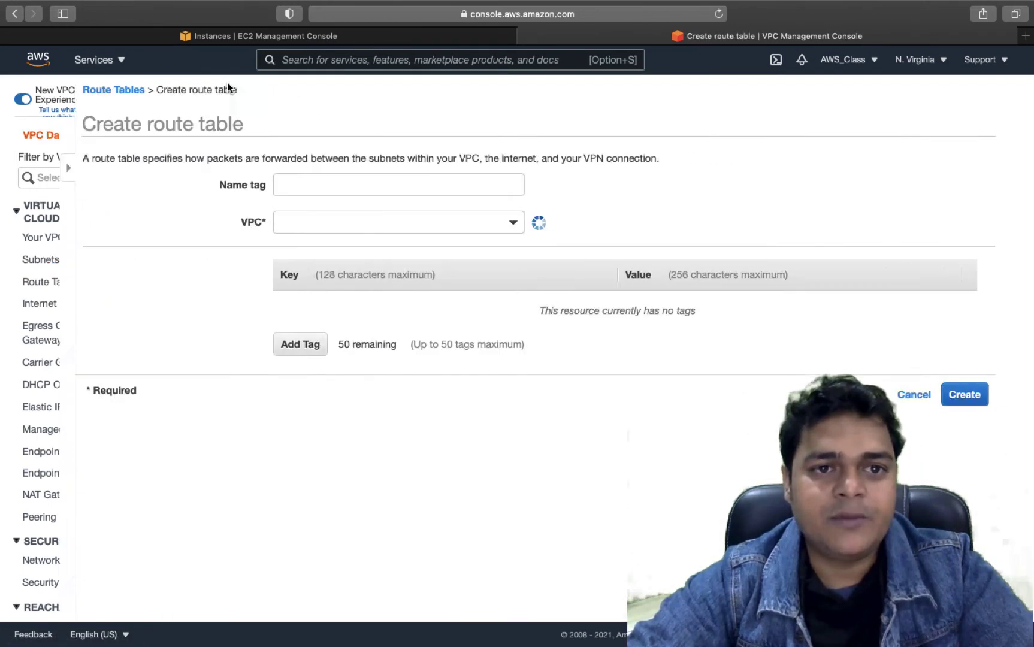
click(275, 189)
text(training)
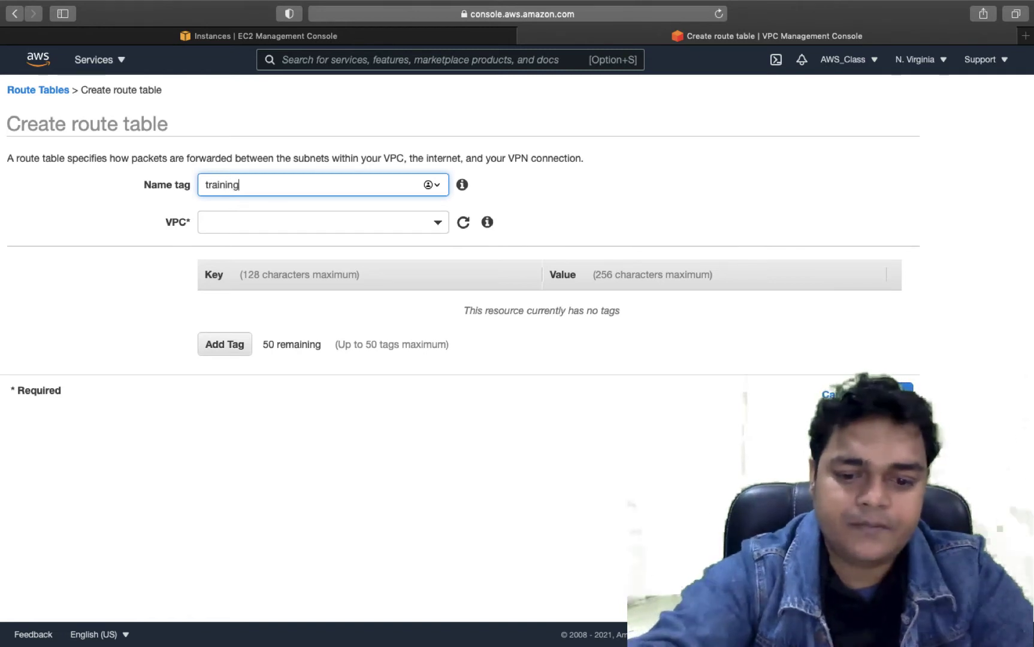
text(-route)
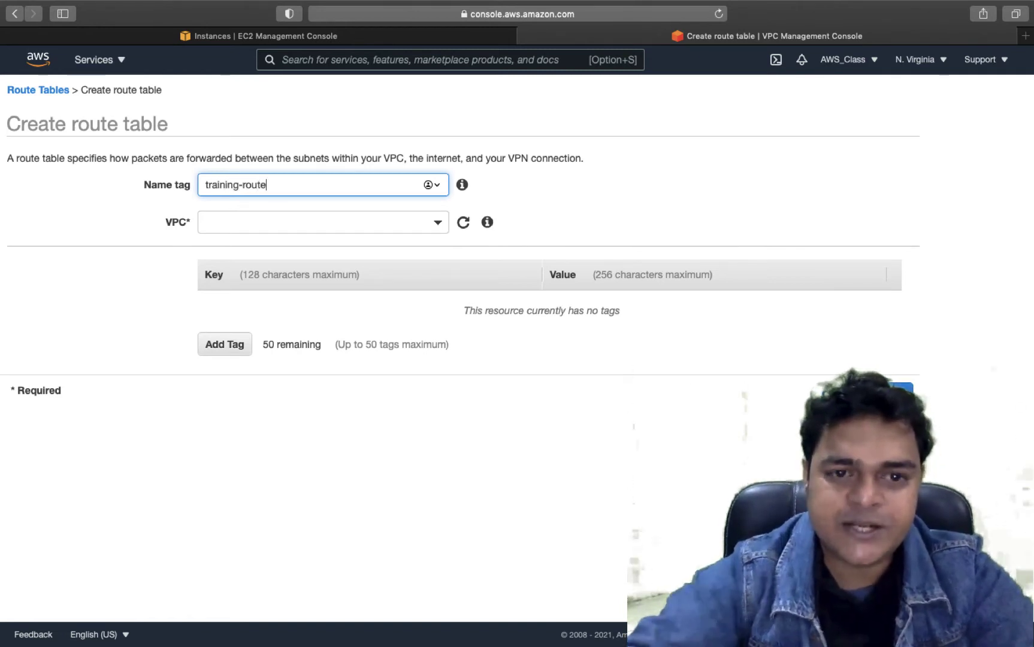
click(272, 227)
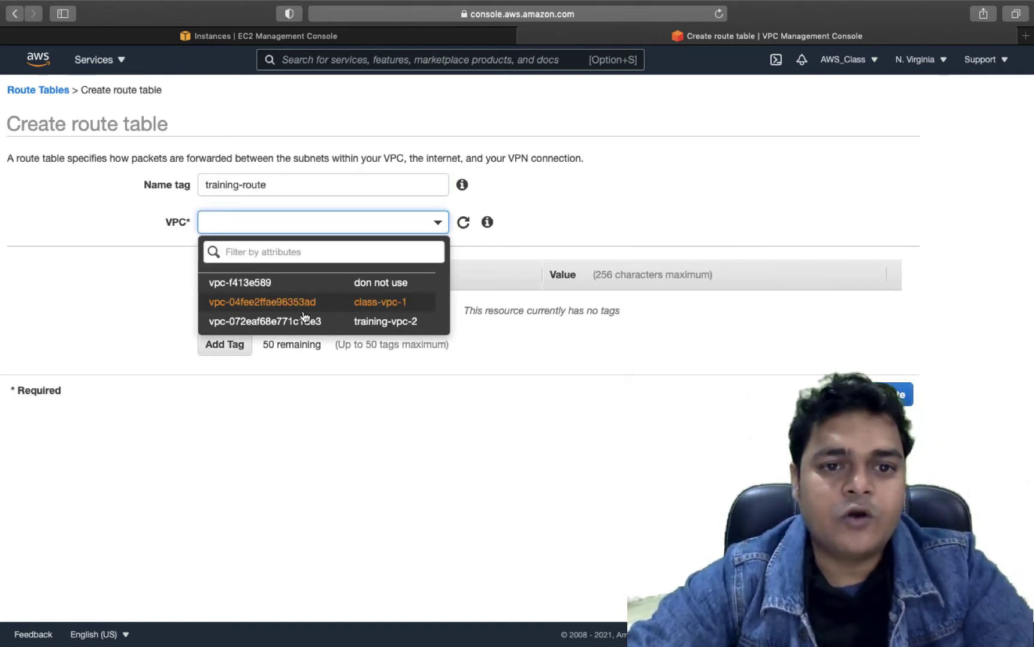
click(377, 322)
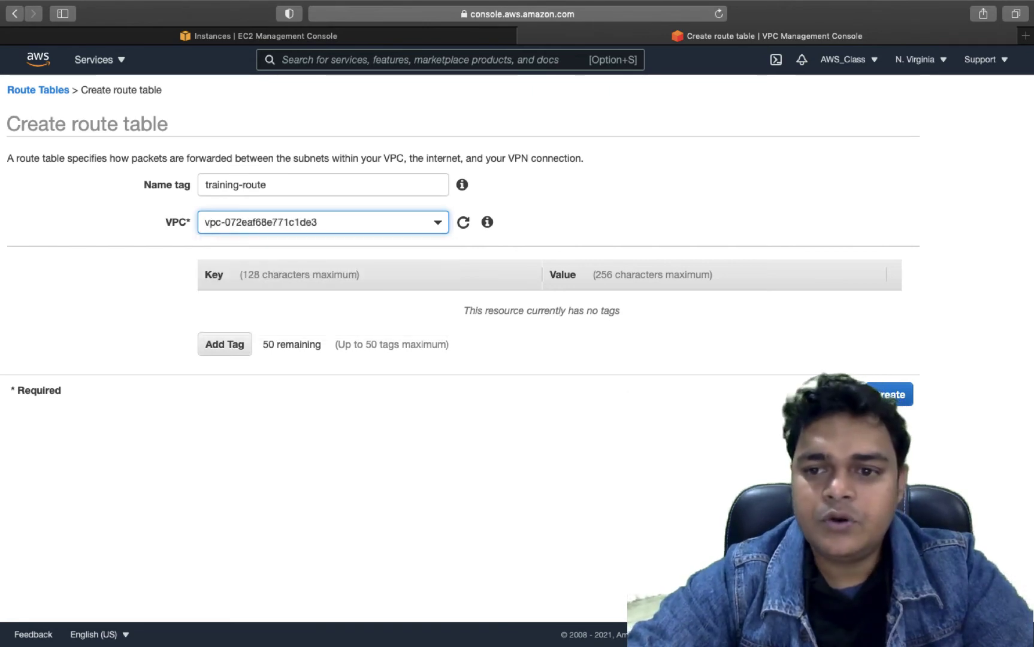
click(899, 394)
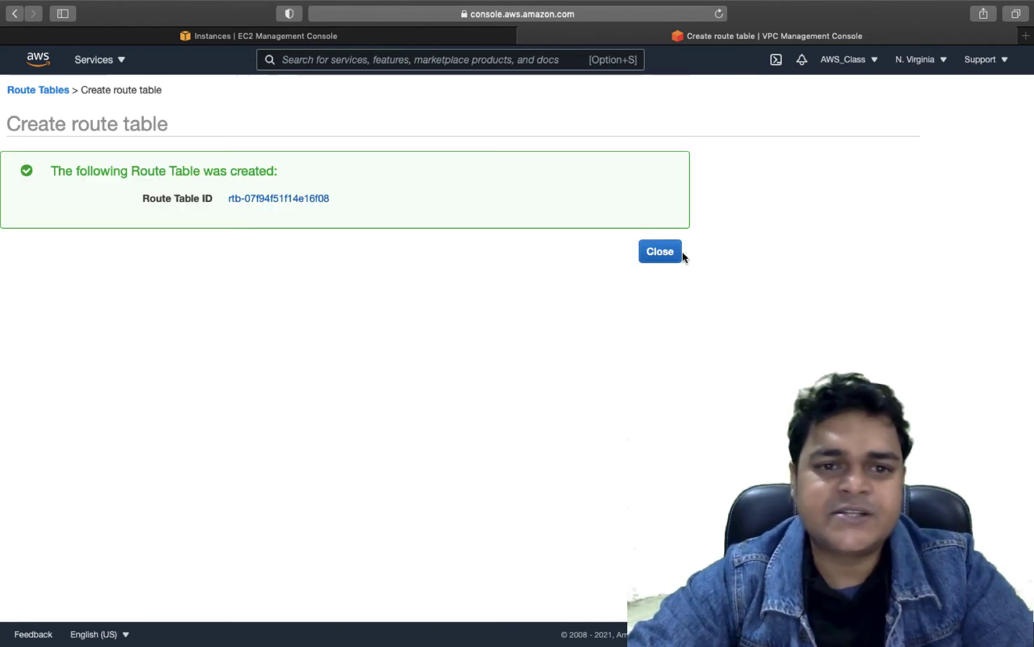
click(670, 257)
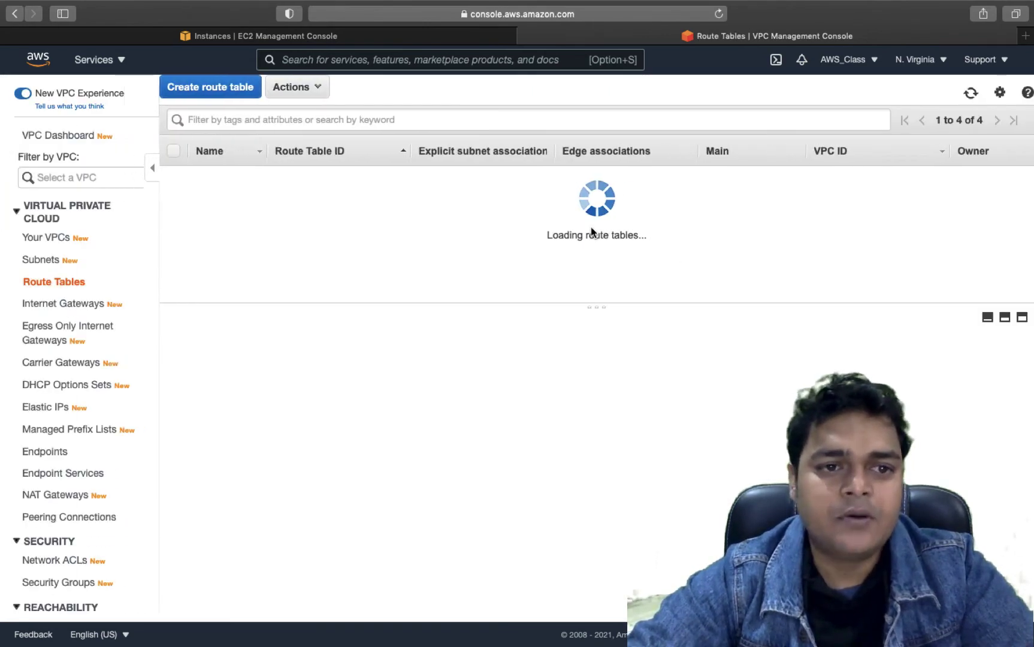
- Create the internet gateway training-igw and return to the gateways list
click(54, 304)
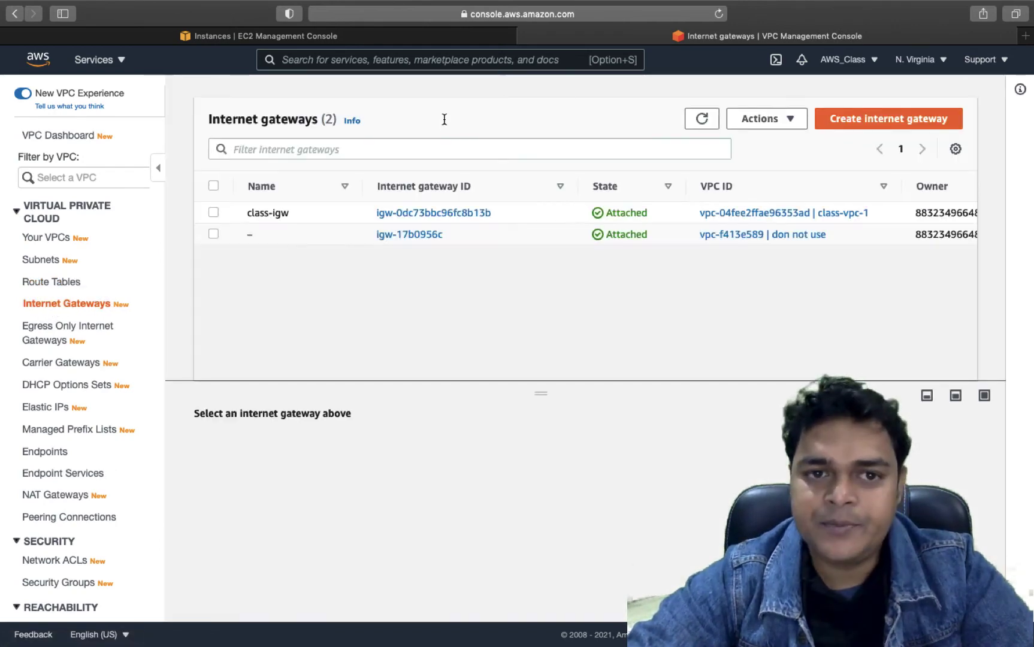
click(882, 123)
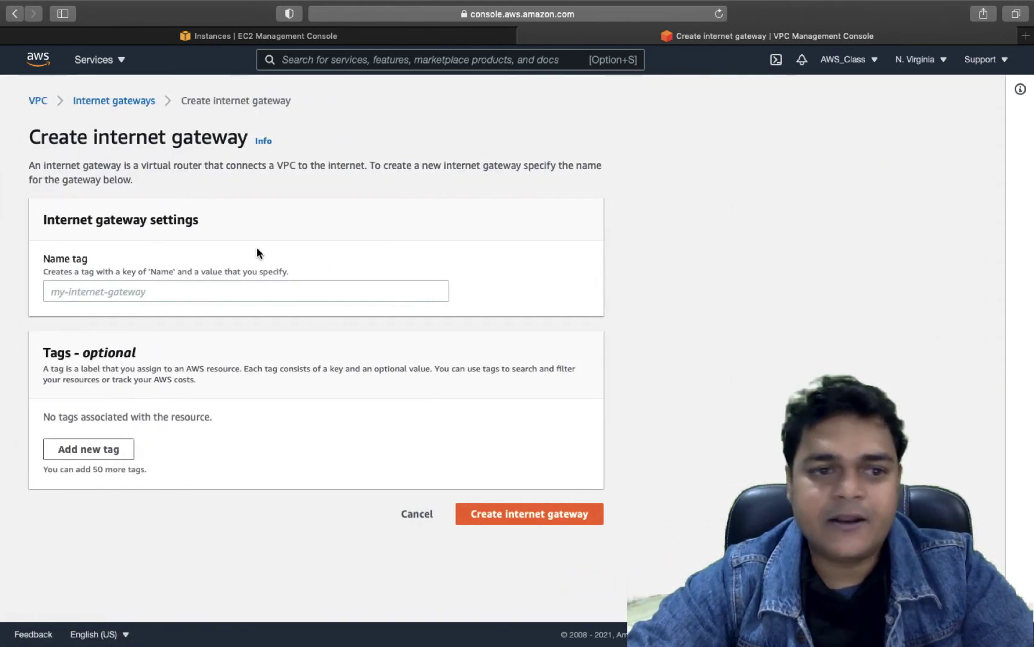
click(222, 297)
text(train)
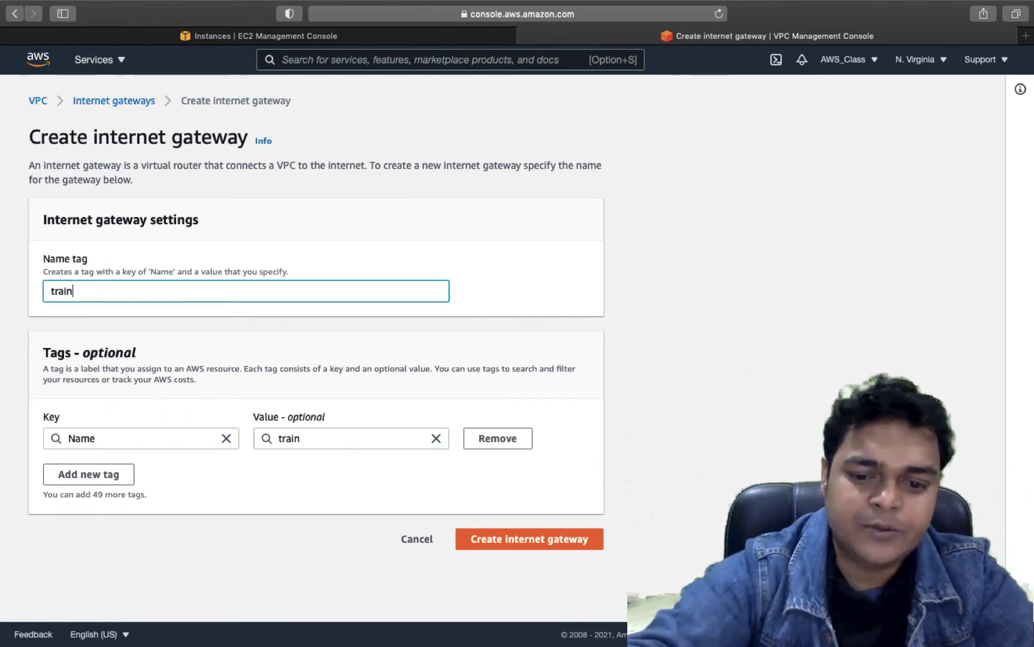
text(ing-iw)
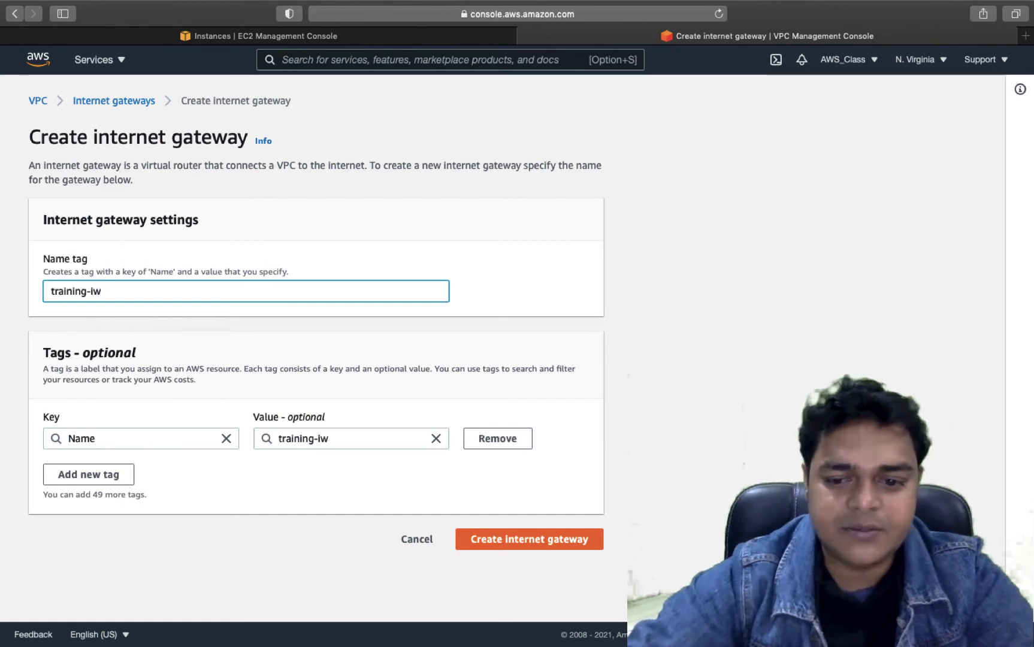
key(BackSpace)
text(gw)
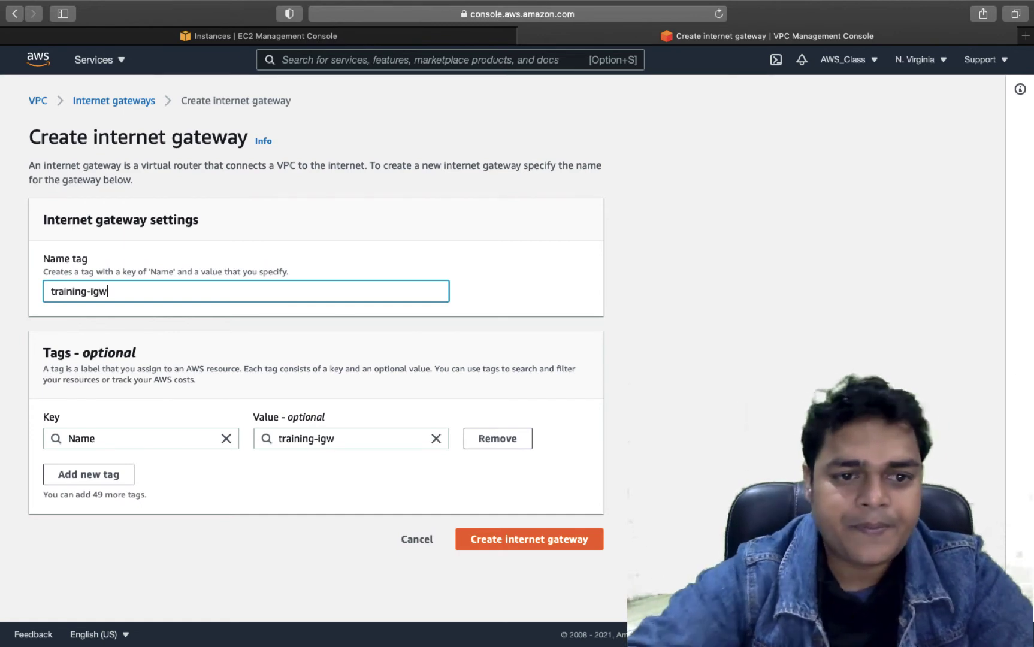
click(538, 539)
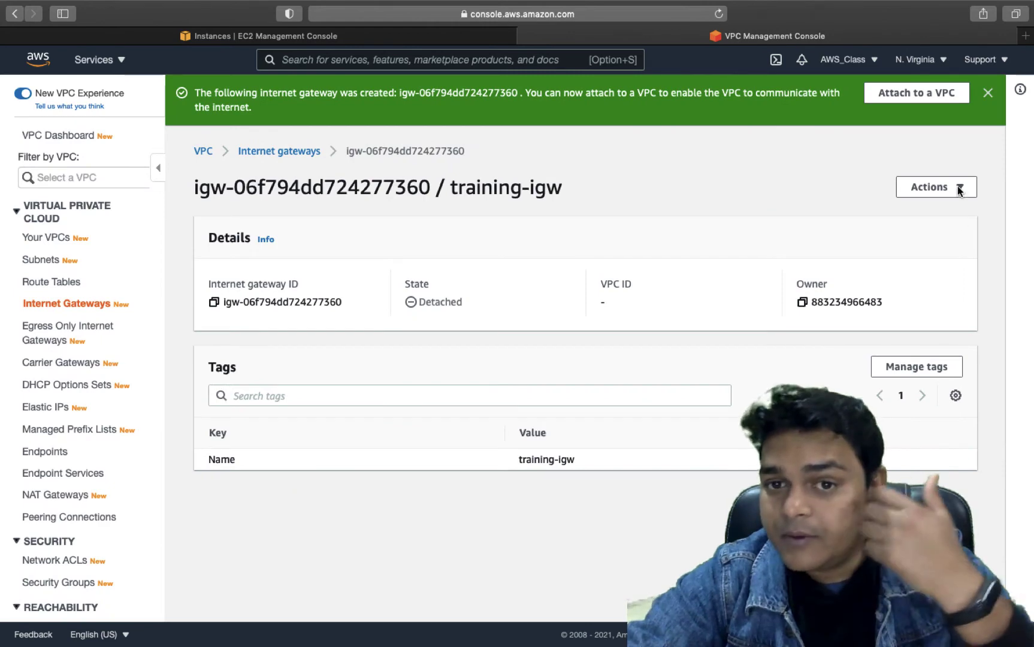
click(990, 93)
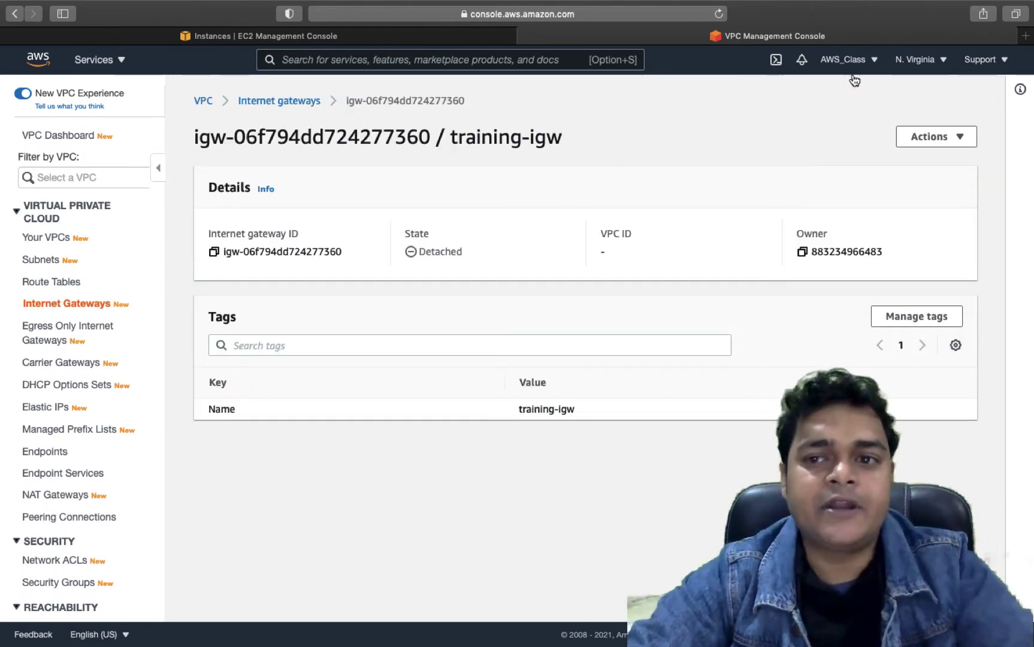
click(281, 100)
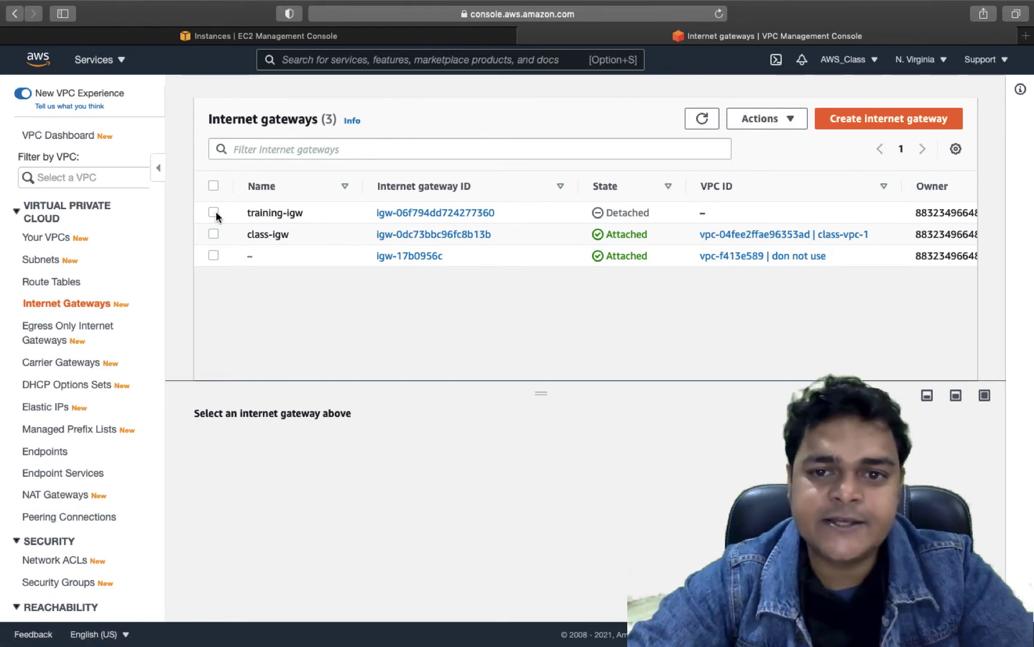
- Attach the training-igw gateway to training-vpc-2 using Actions > Attach to VPC
click(214, 213)
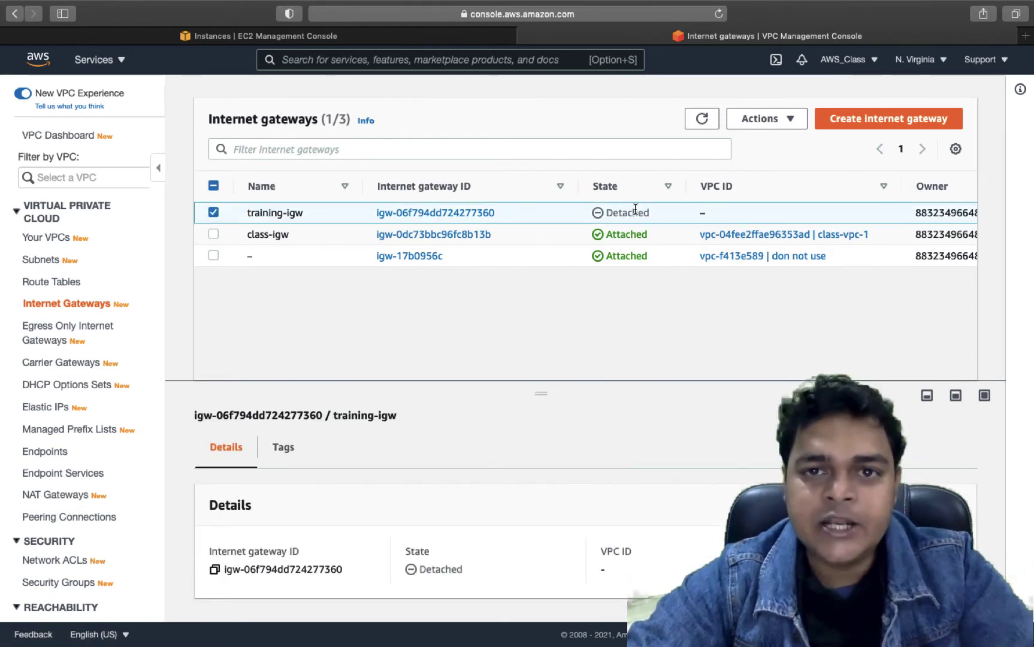
click(770, 119)
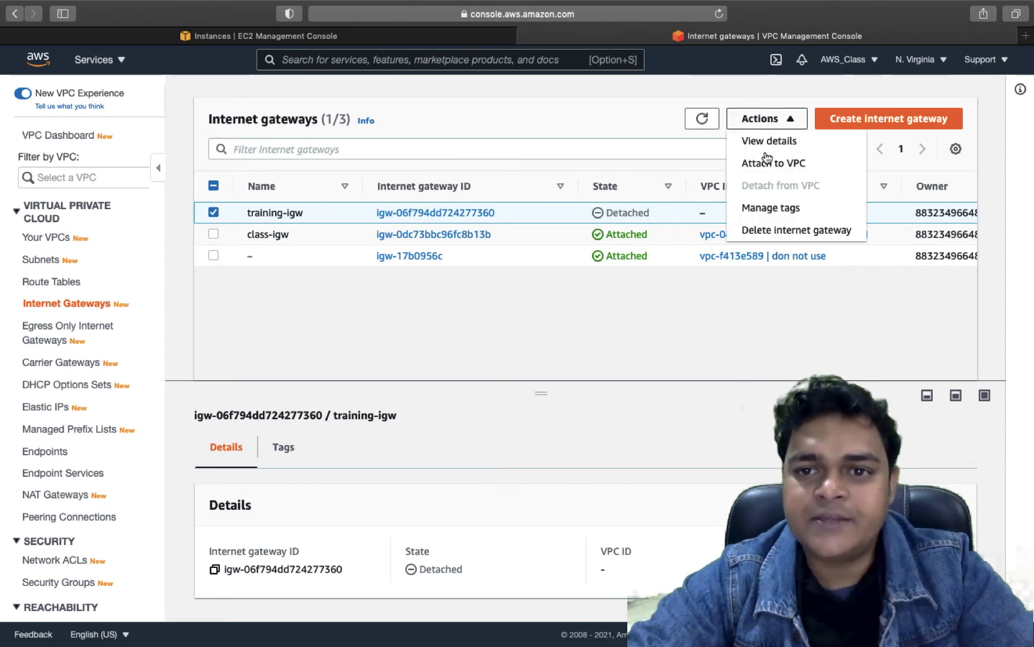
click(772, 170)
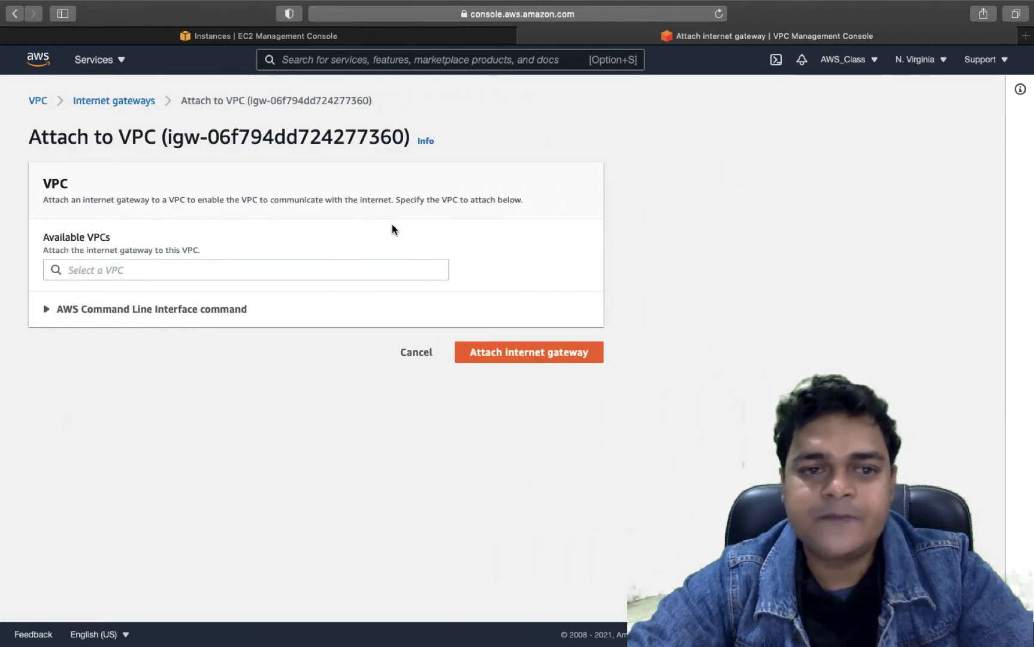
click(326, 273)
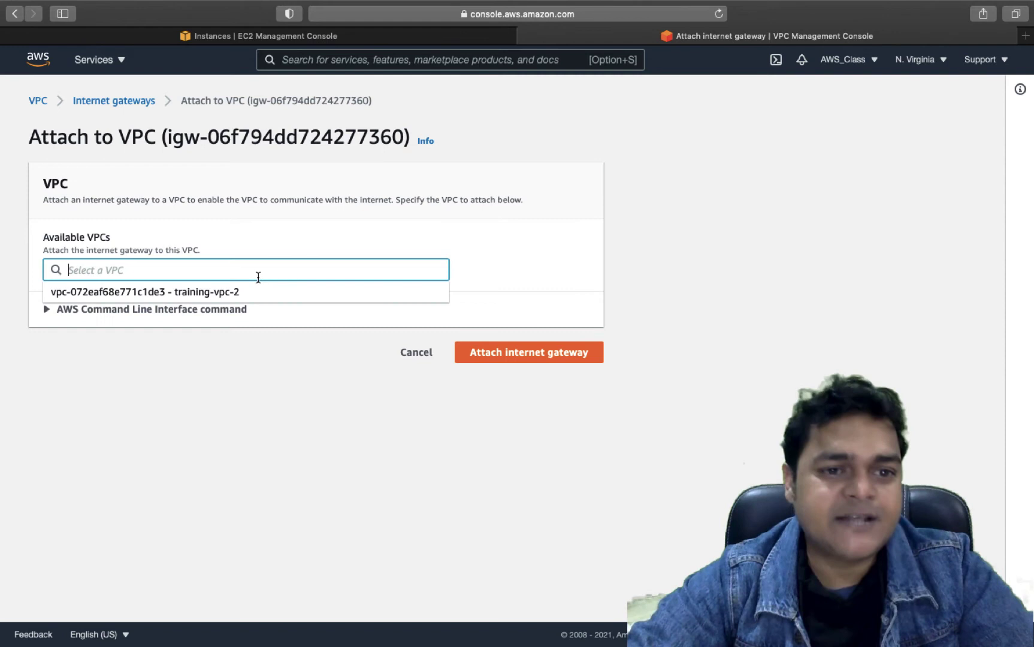
click(212, 293)
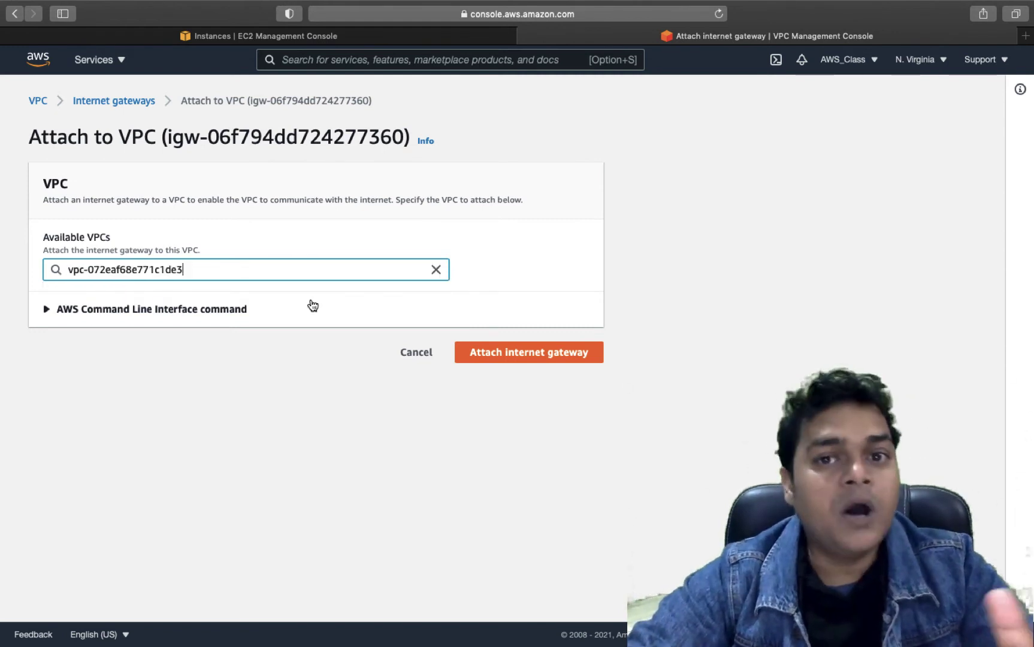
click(535, 356)
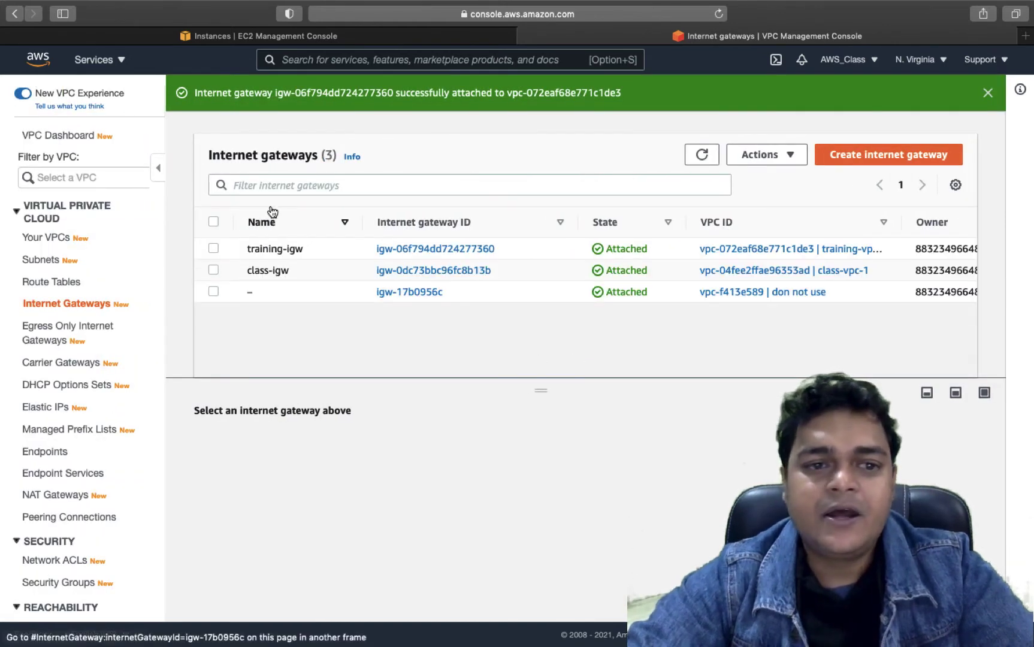
- Add and save a 0.0.0.0/0 route targeting internet gateway training-igw in training-route
click(51, 284)
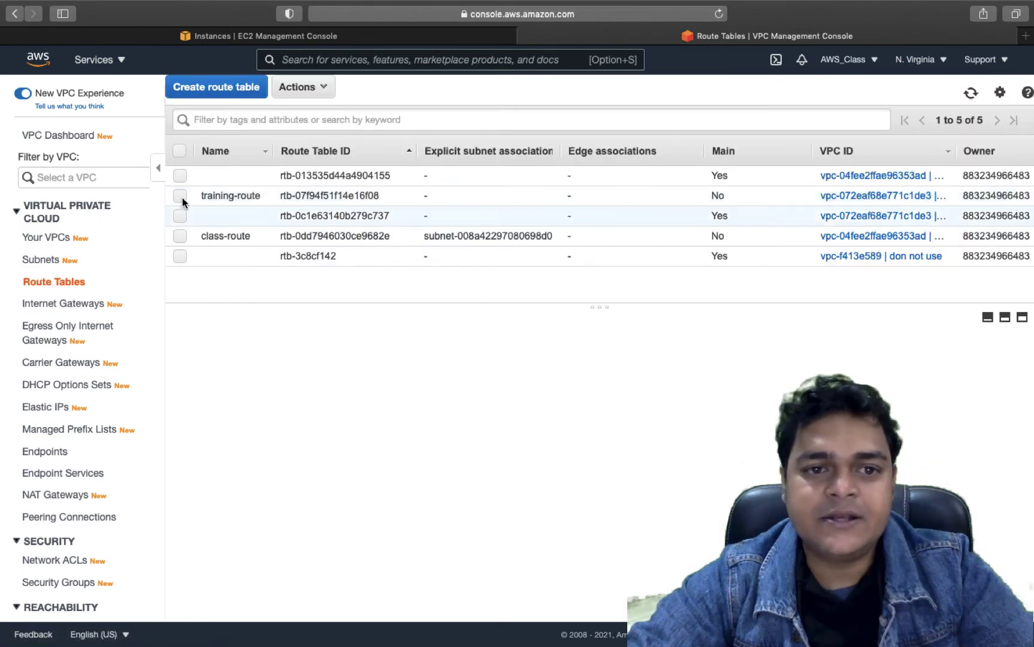
click(179, 195)
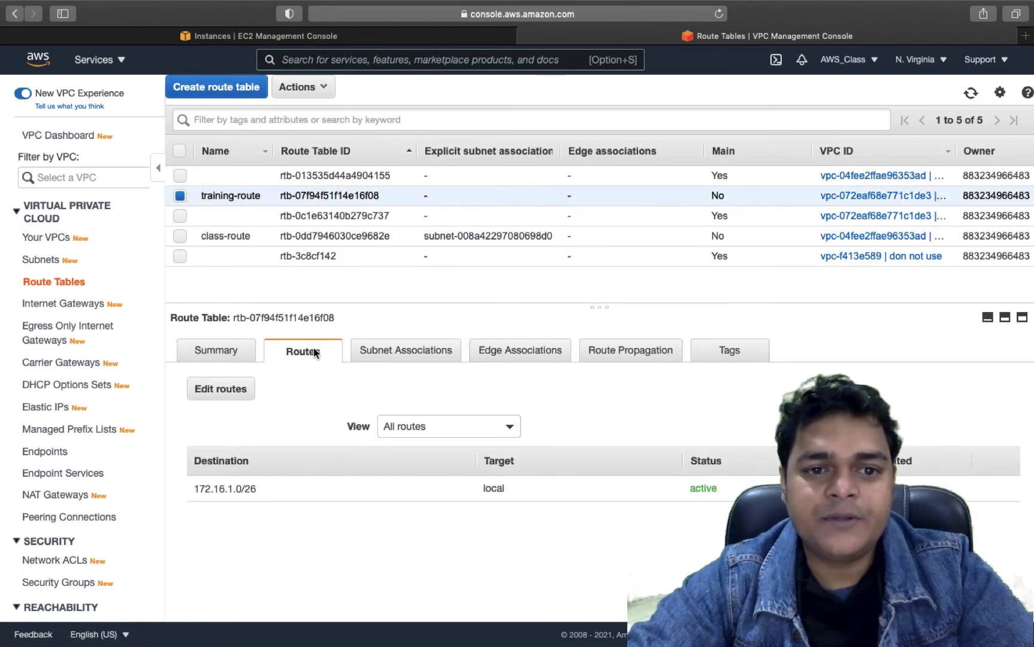
click(227, 394)
click(39, 233)
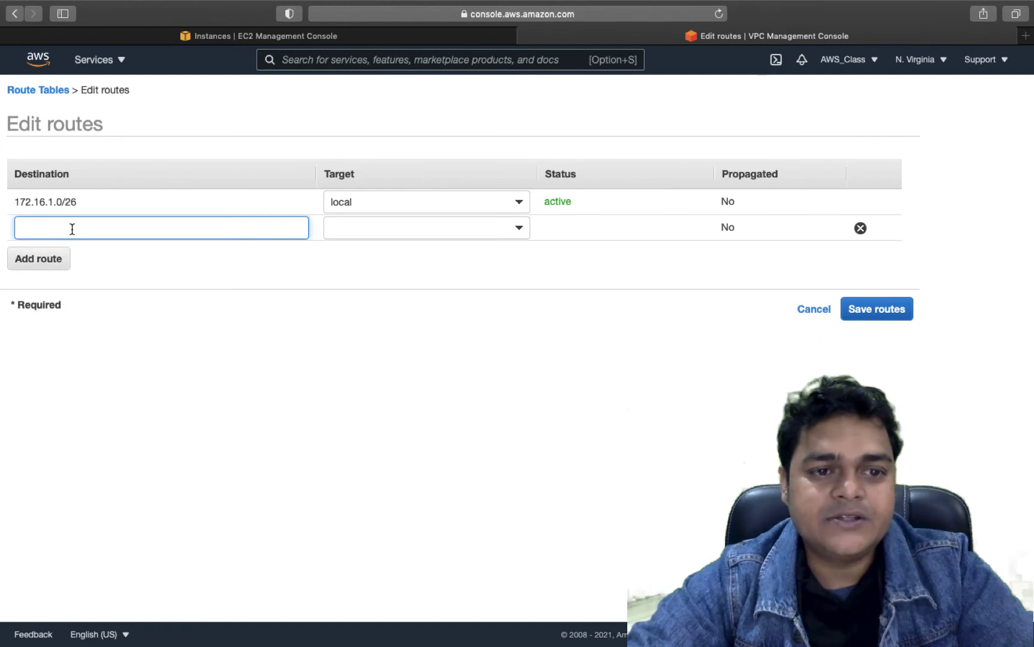
text(0.0)
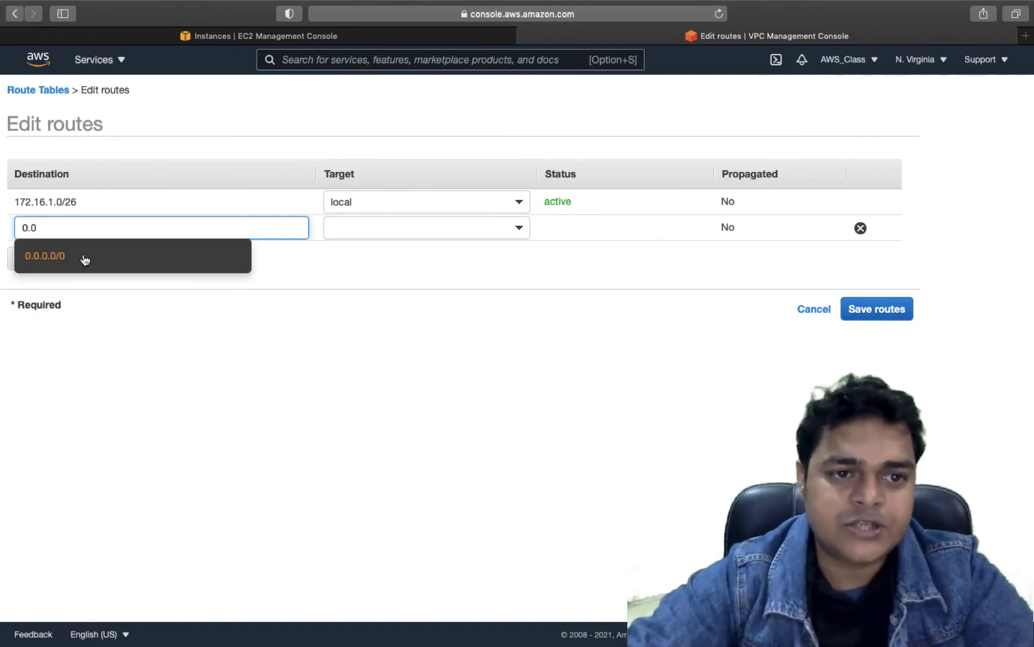
click(83, 258)
click(364, 233)
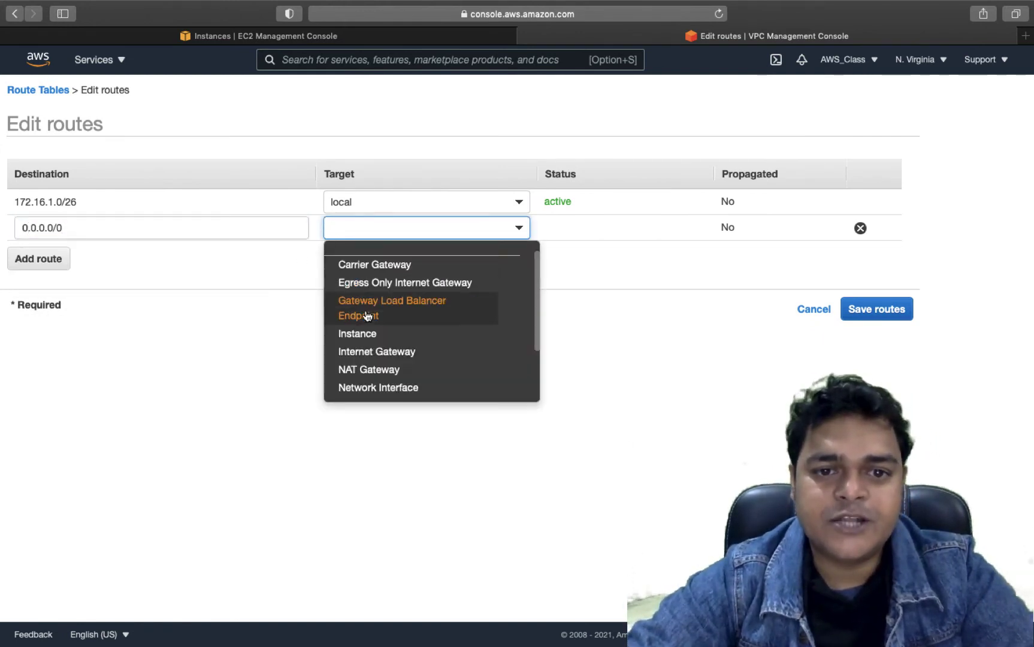
click(367, 352)
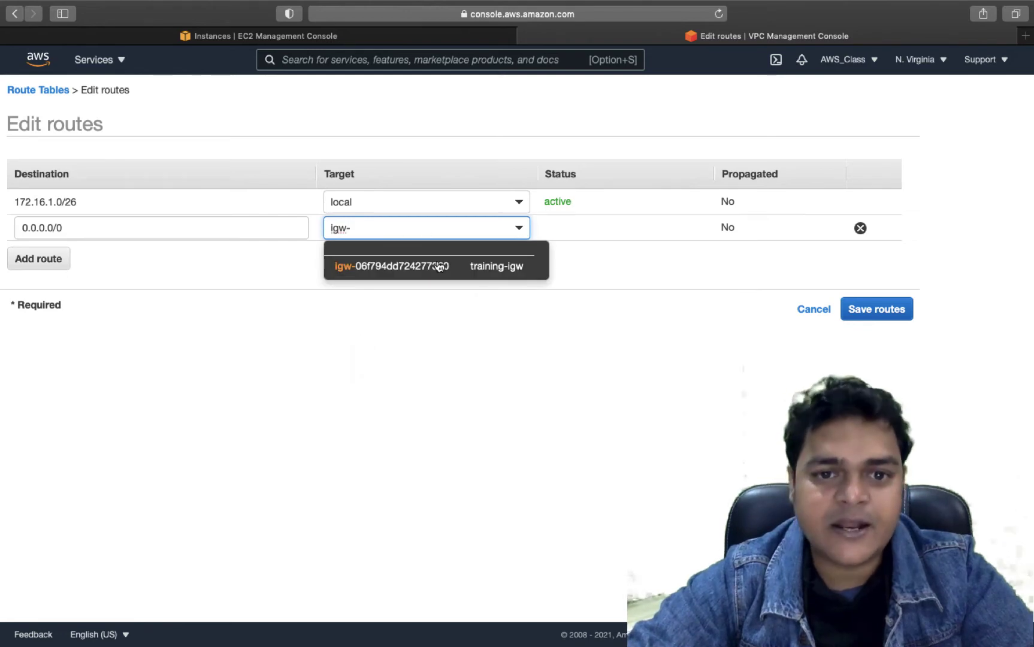
click(440, 271)
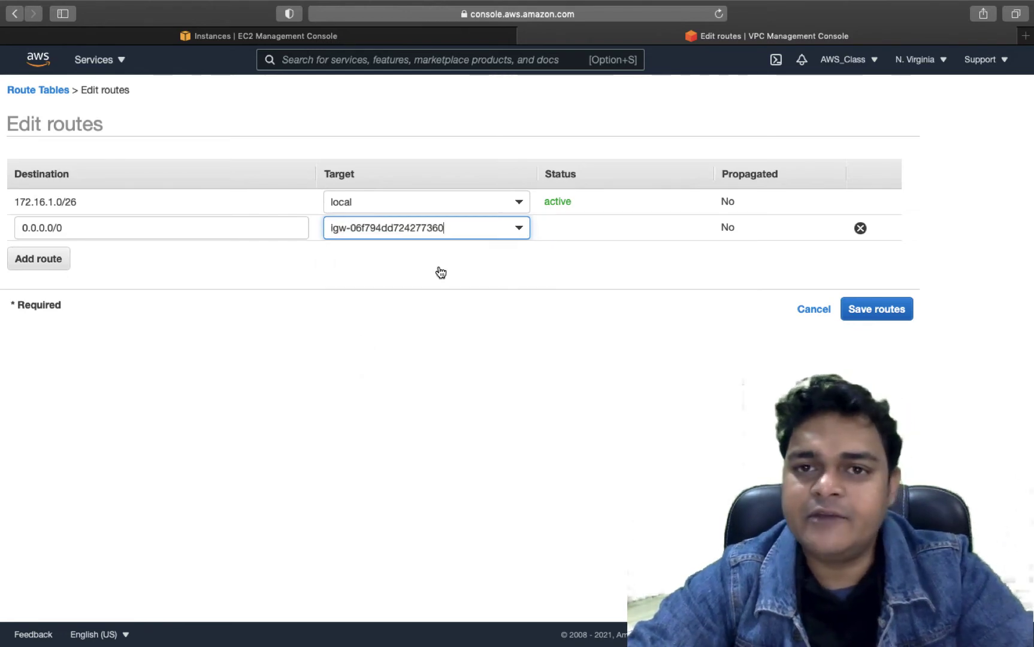
click(871, 310)
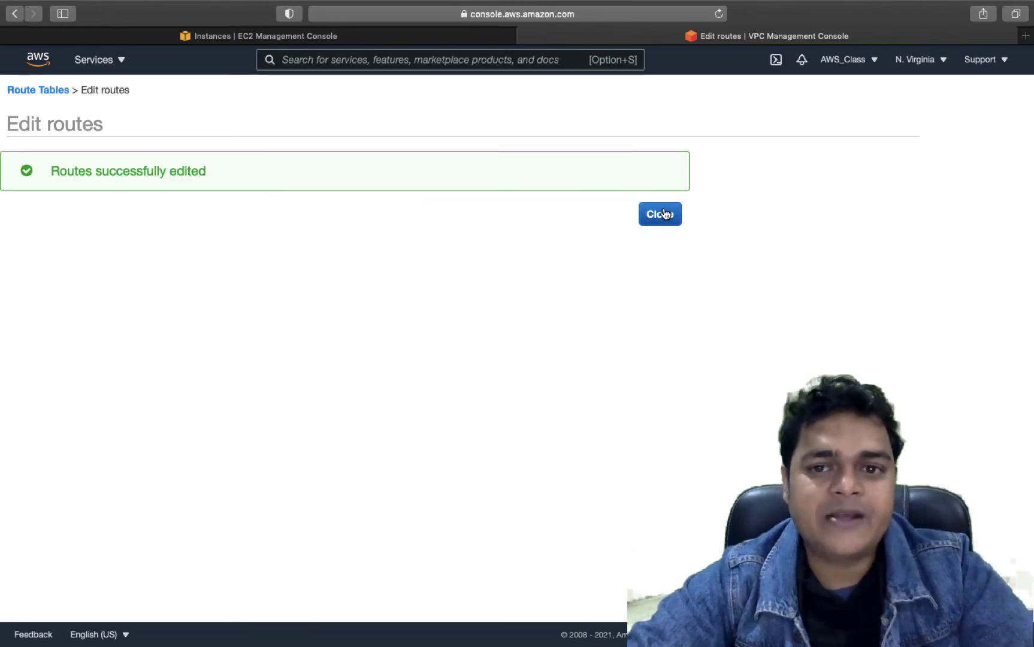
click(661, 214)
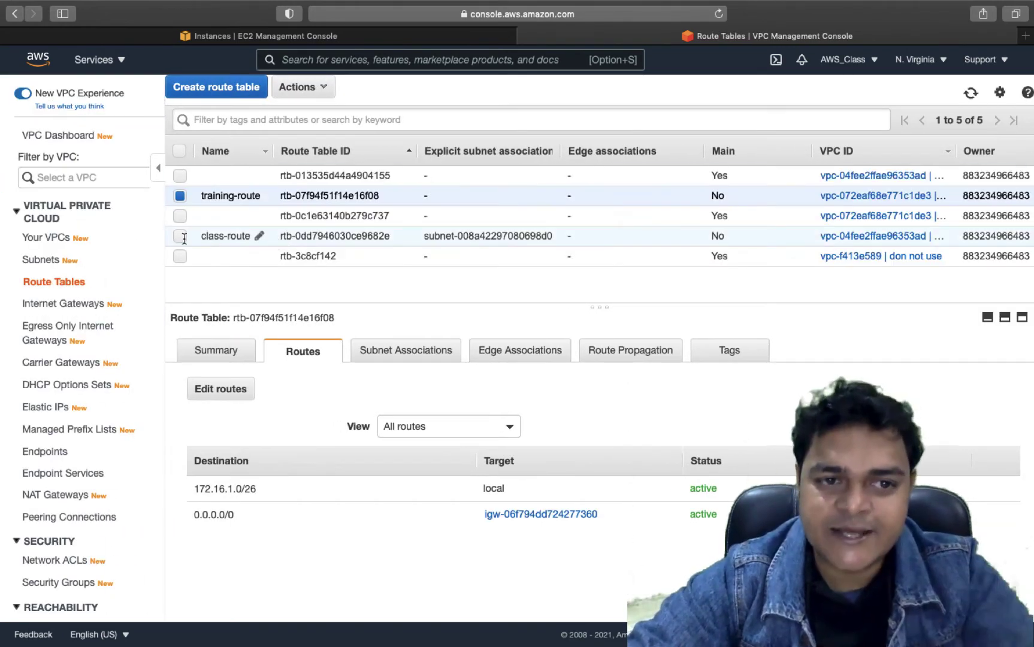
click(44, 262)
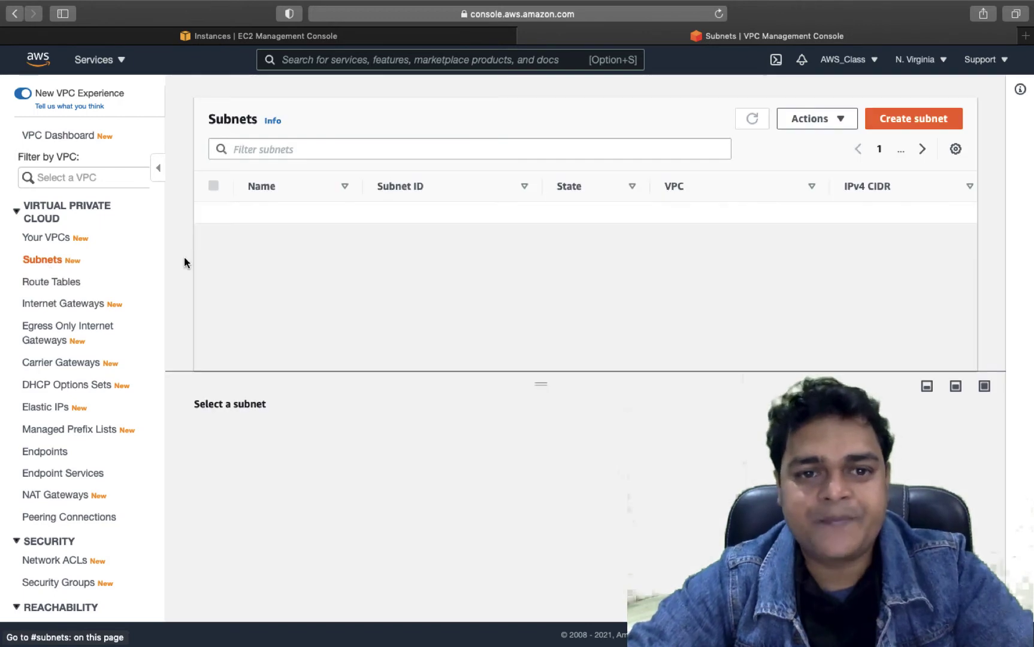
- Associate training-vm-subnet with the training-route table and refresh the subnet list
click(210, 233)
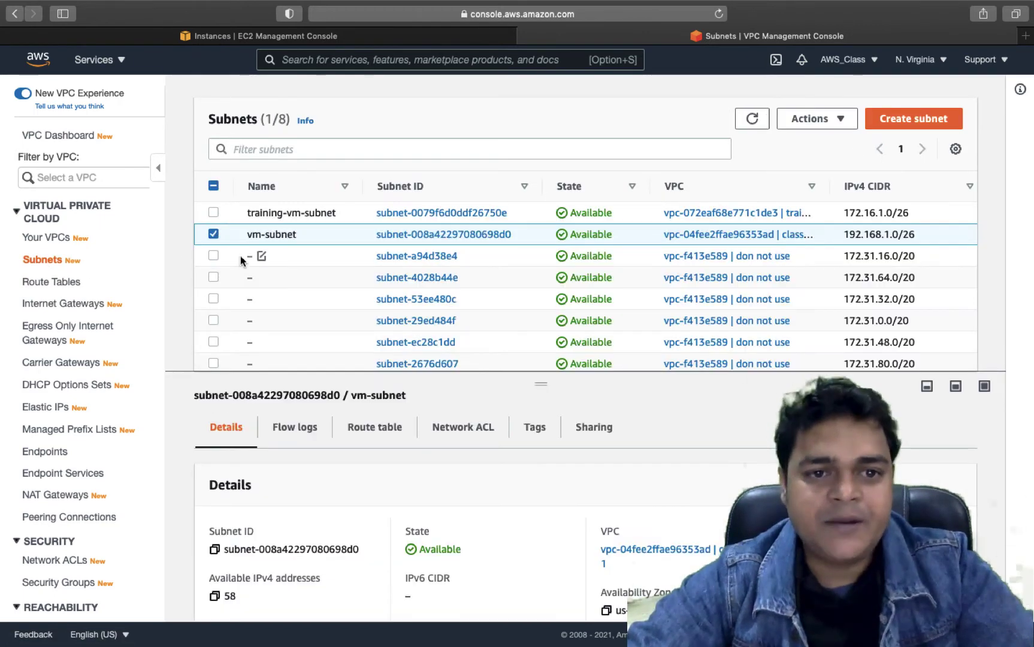
click(213, 234)
click(214, 213)
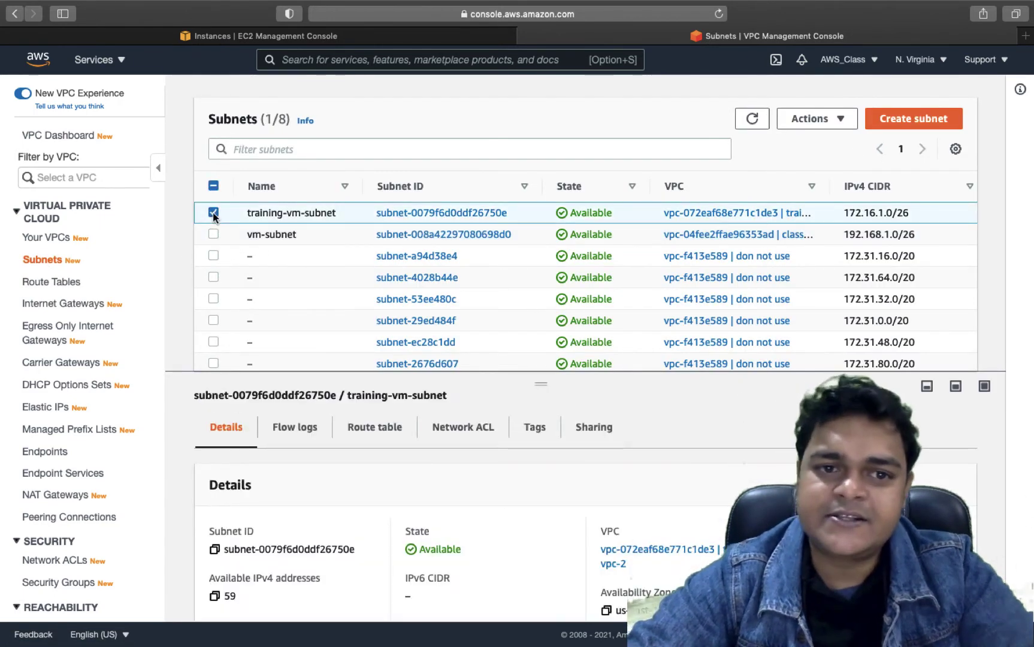
click(376, 428)
scroll(379, 433, down, 1)
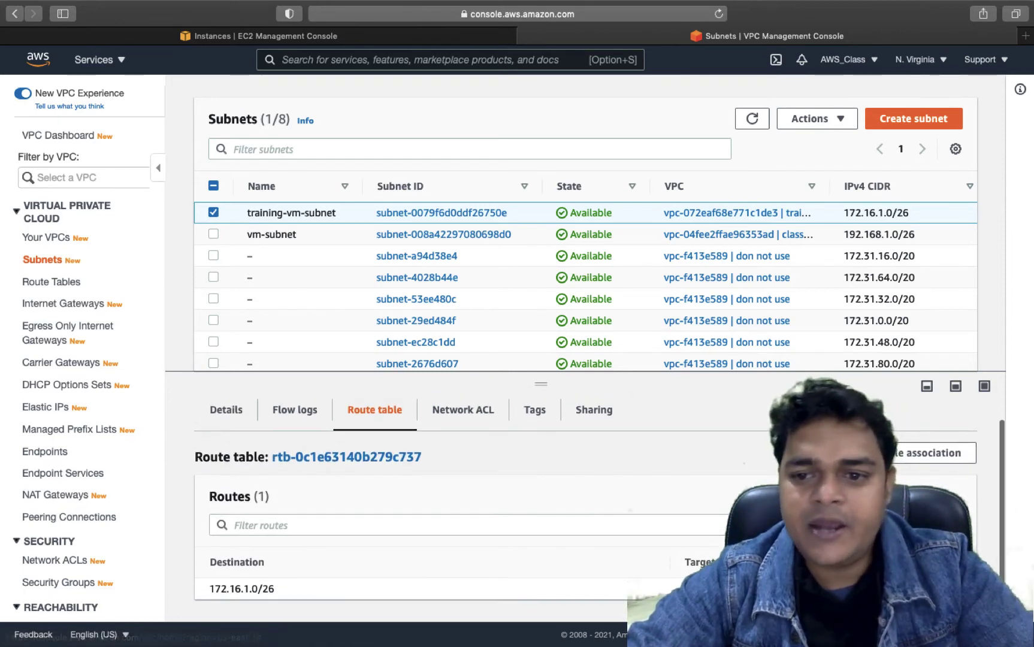
click(934, 452)
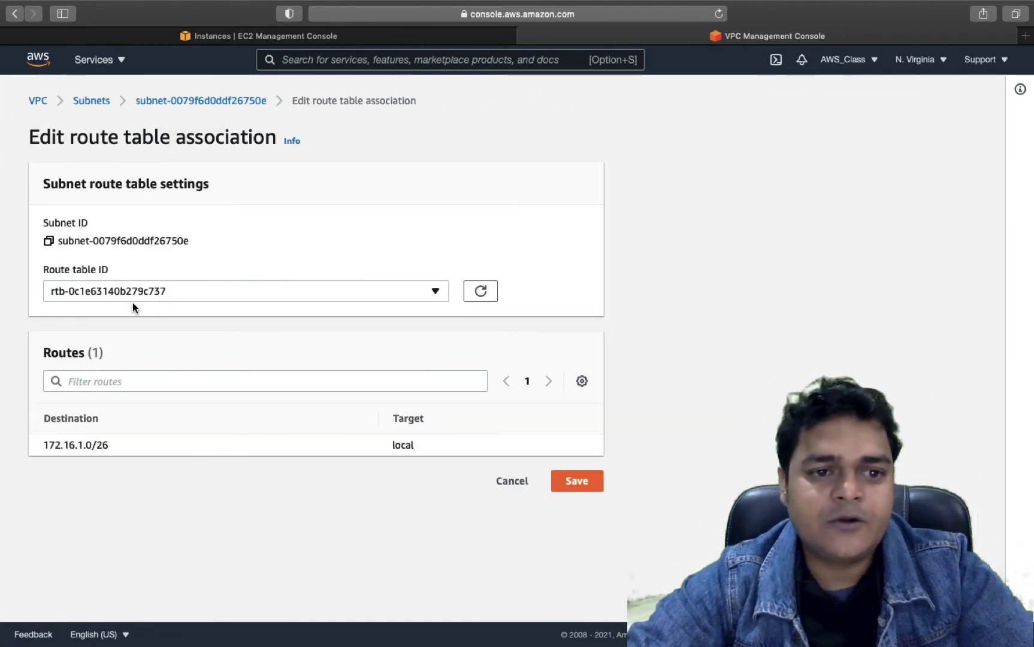
click(226, 288)
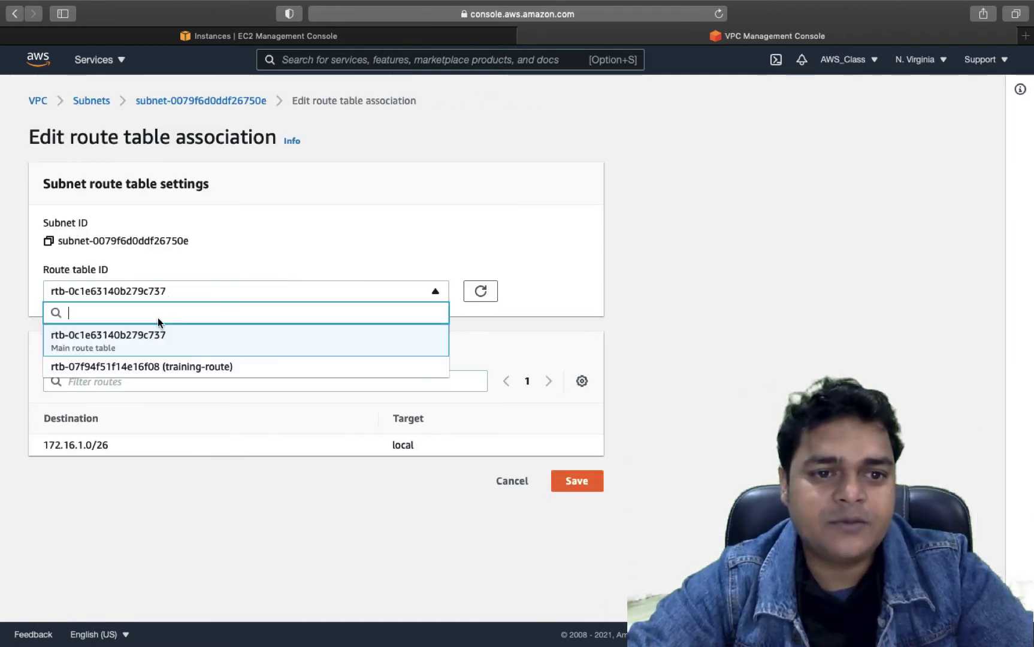
click(173, 367)
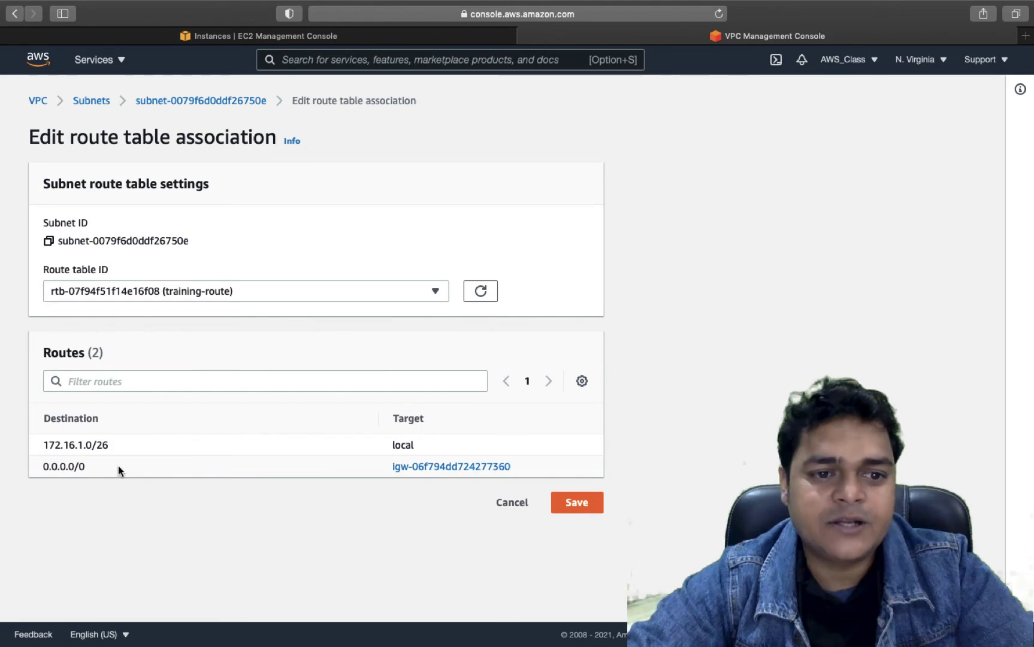
click(576, 501)
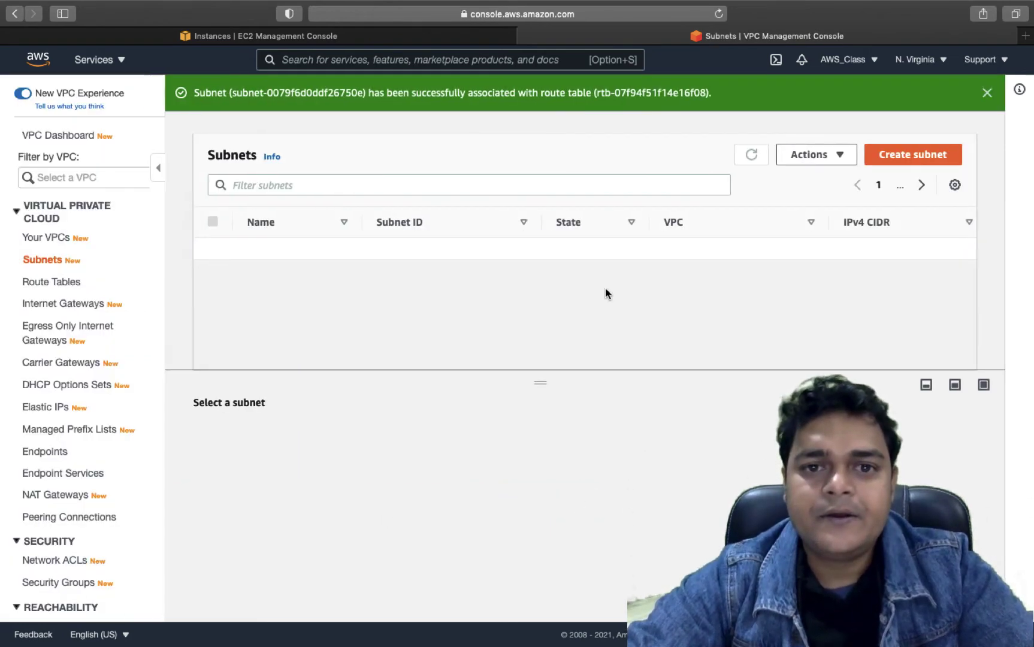
click(987, 93)
click(750, 122)
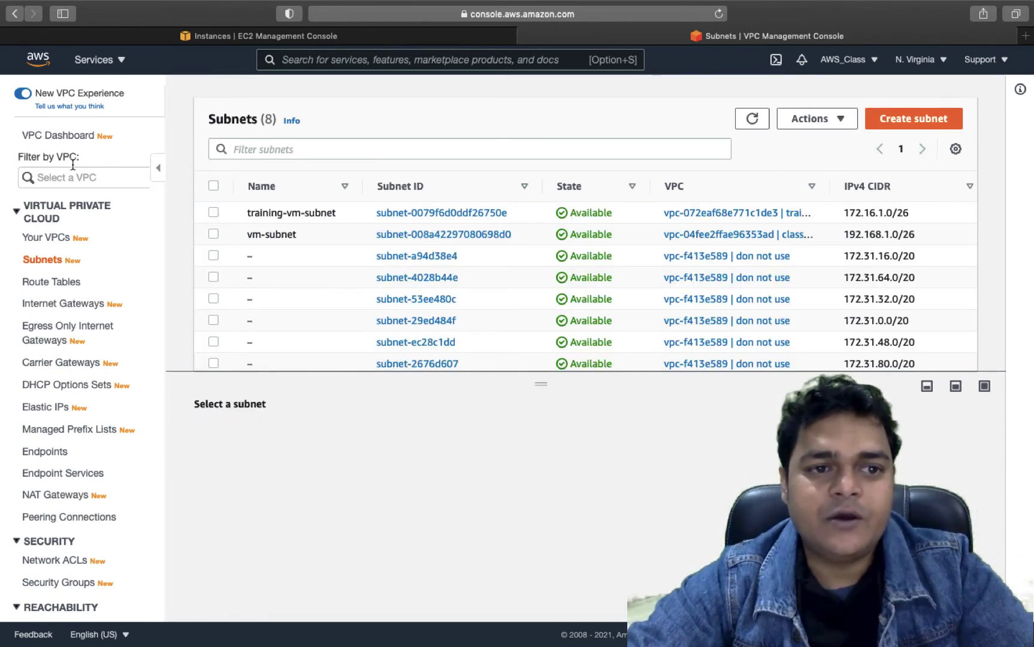
click(193, 36)
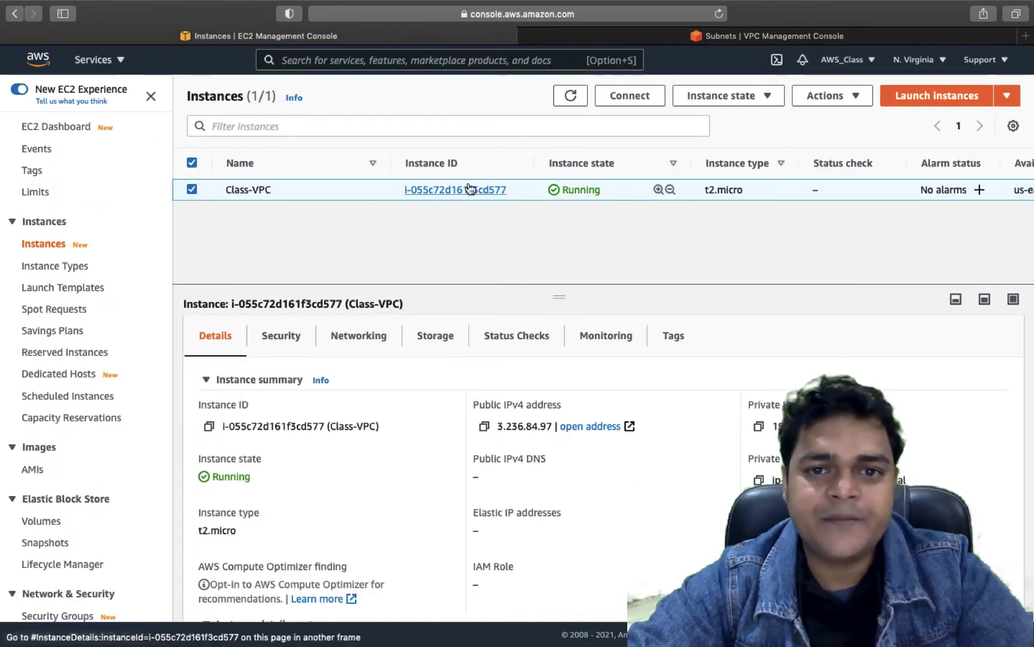
- Open the Get Windows password page for Class-VPC via Connect > RDP client
click(637, 93)
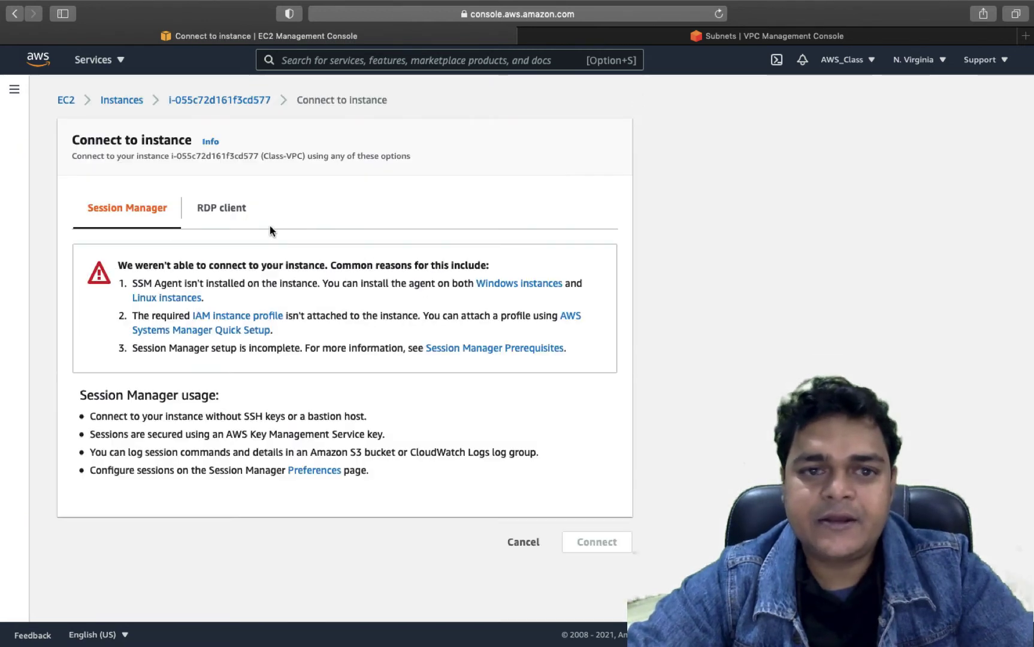
click(221, 215)
click(156, 416)
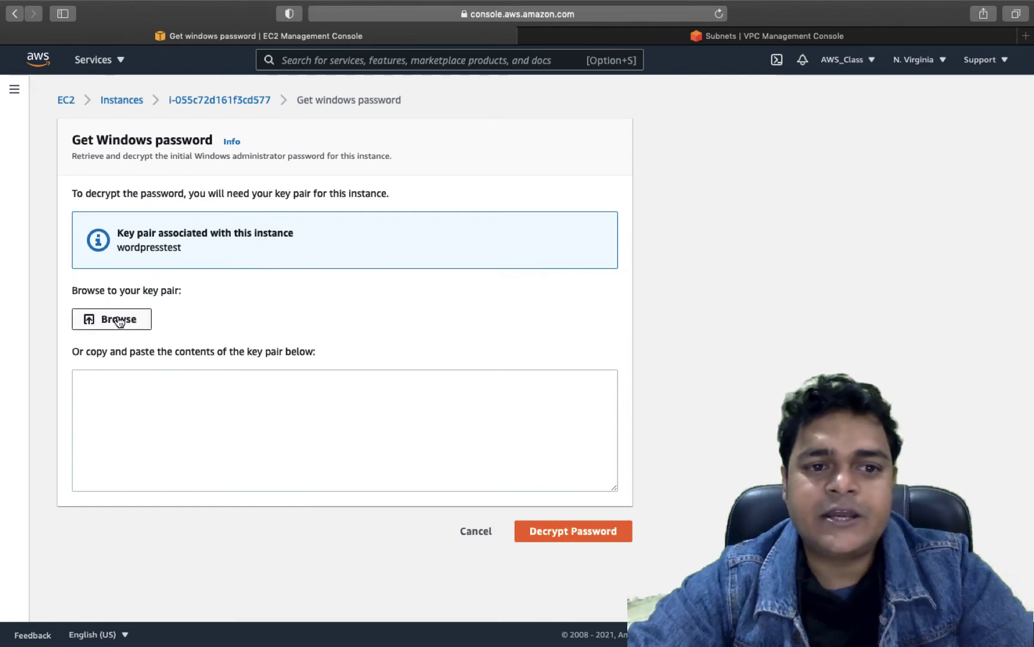
click(119, 320)
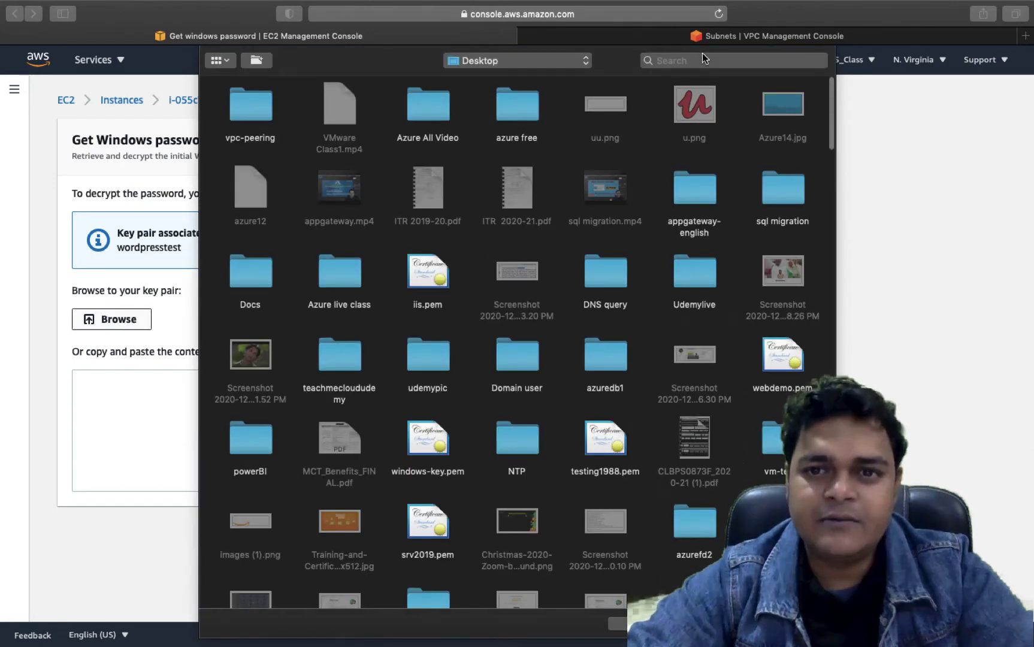
- Search the file chooser for the wordpress key pair file, then cancel without choosing
click(702, 55)
text(wo)
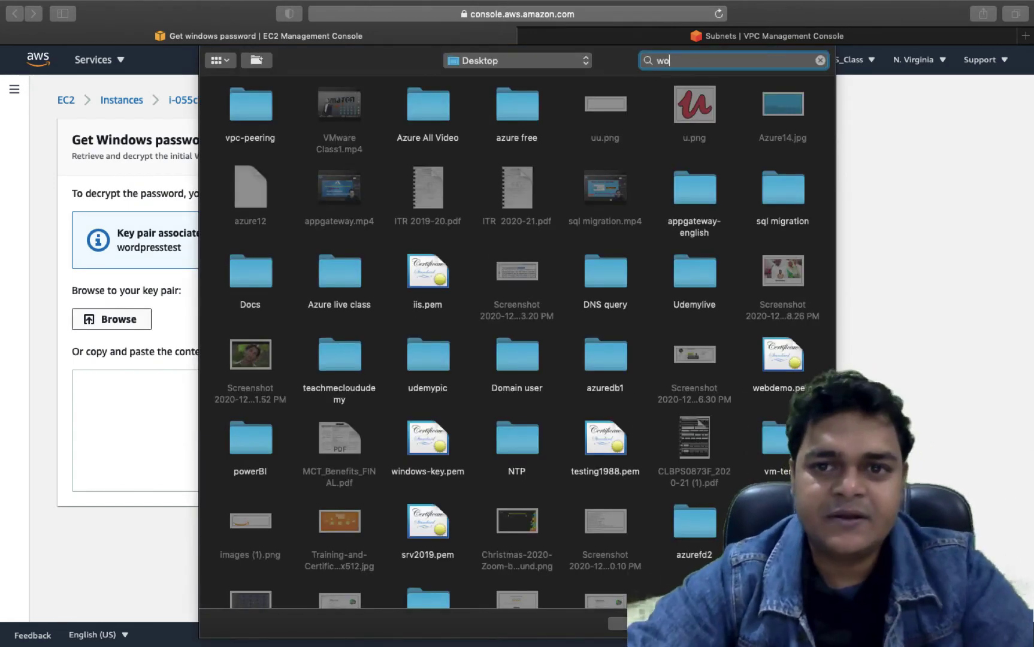
text(rd)
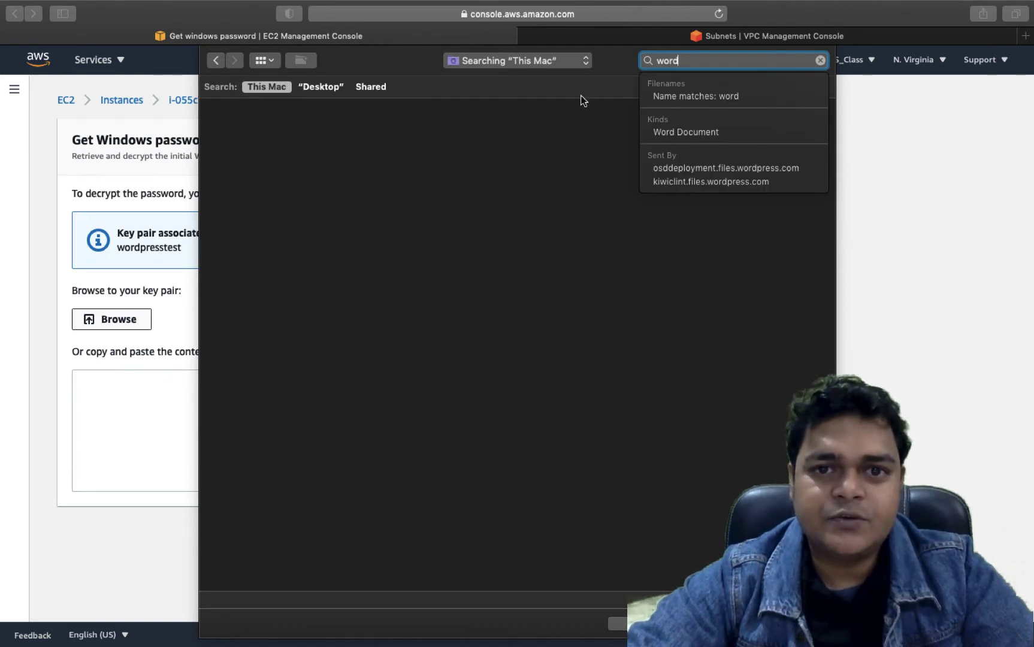
text(preess)
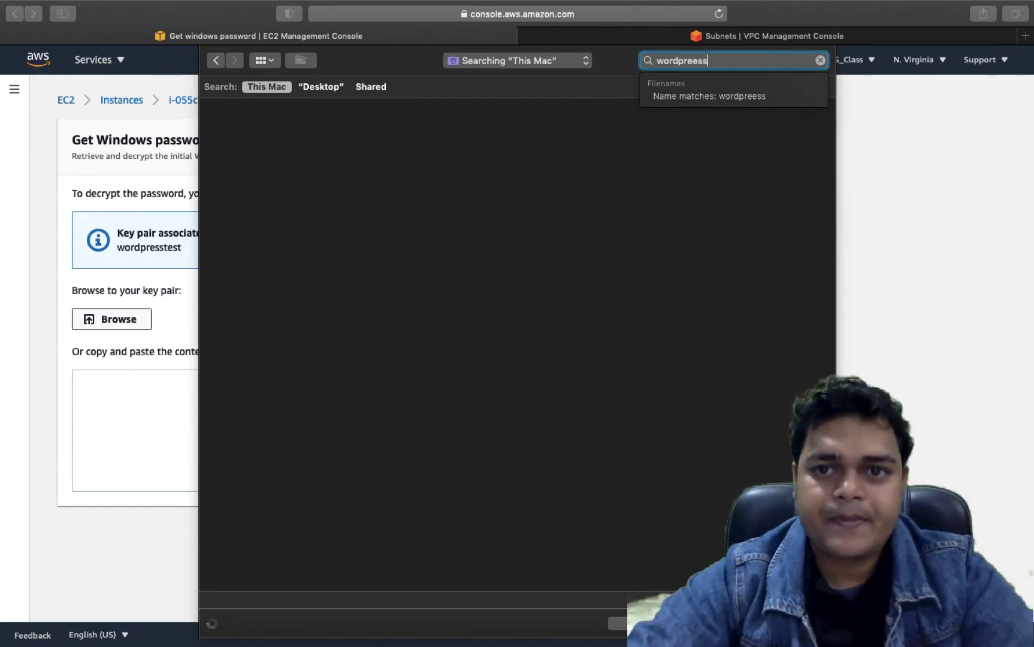
key(BackSpace)
key(BackSpace)
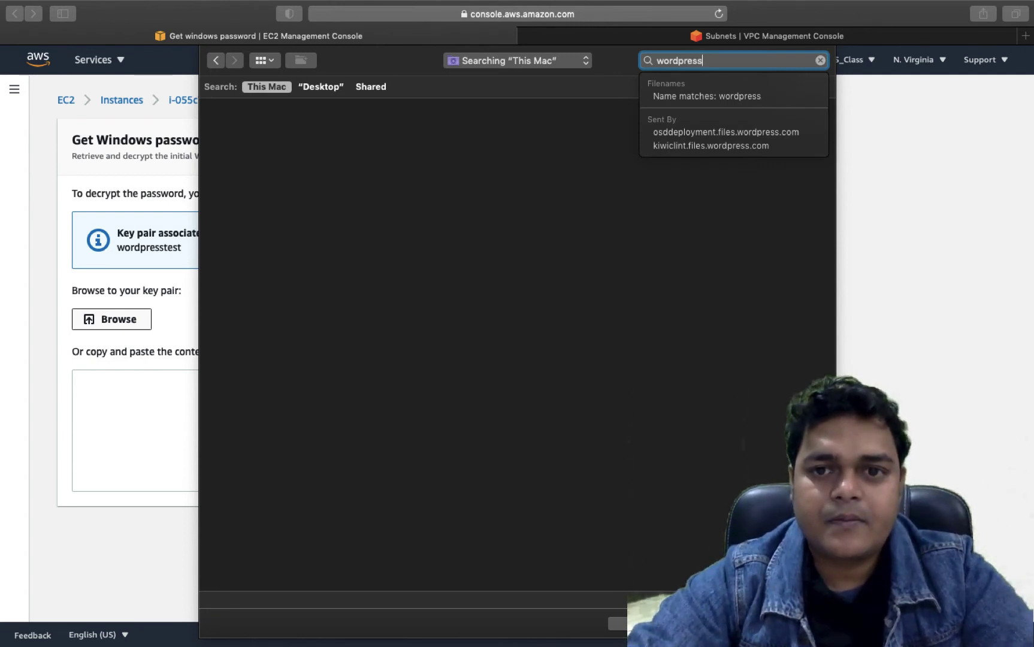
click(447, 244)
click(551, 63)
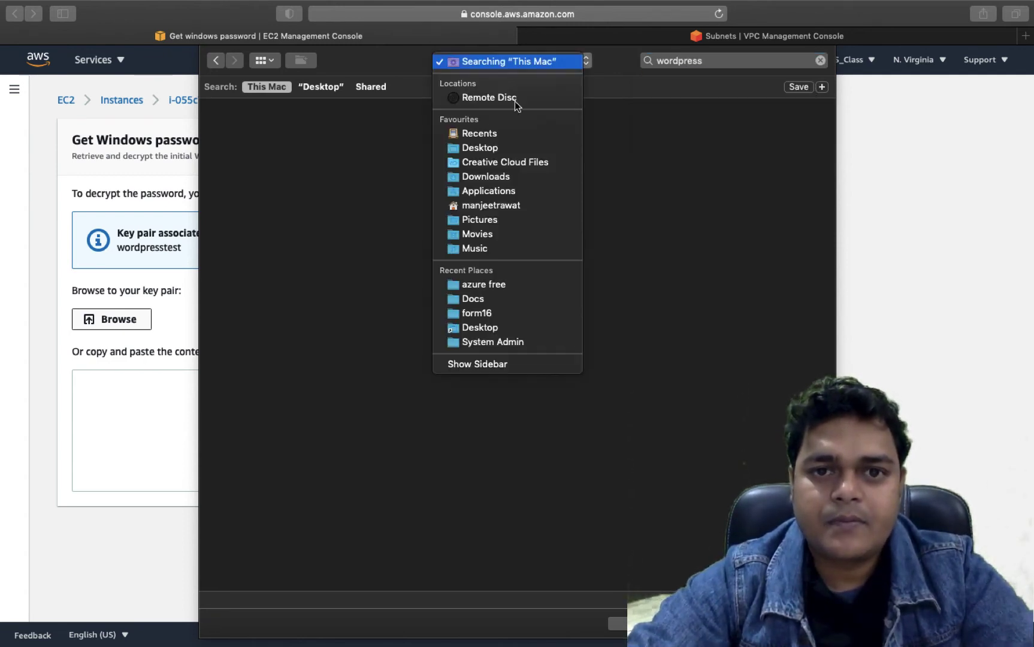
click(479, 146)
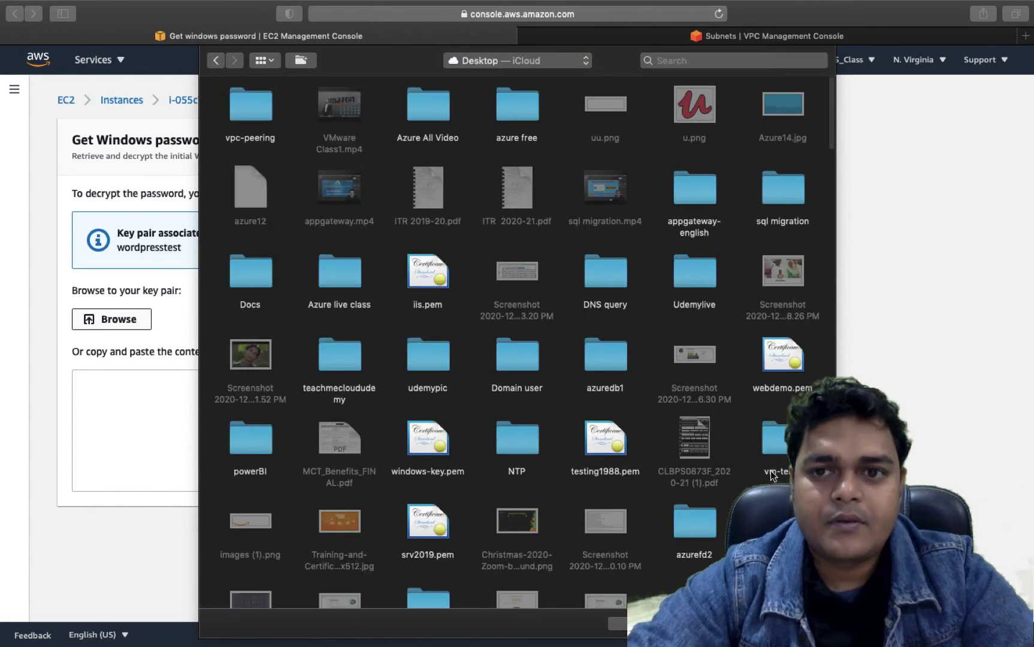
scroll(529, 364, down, 3)
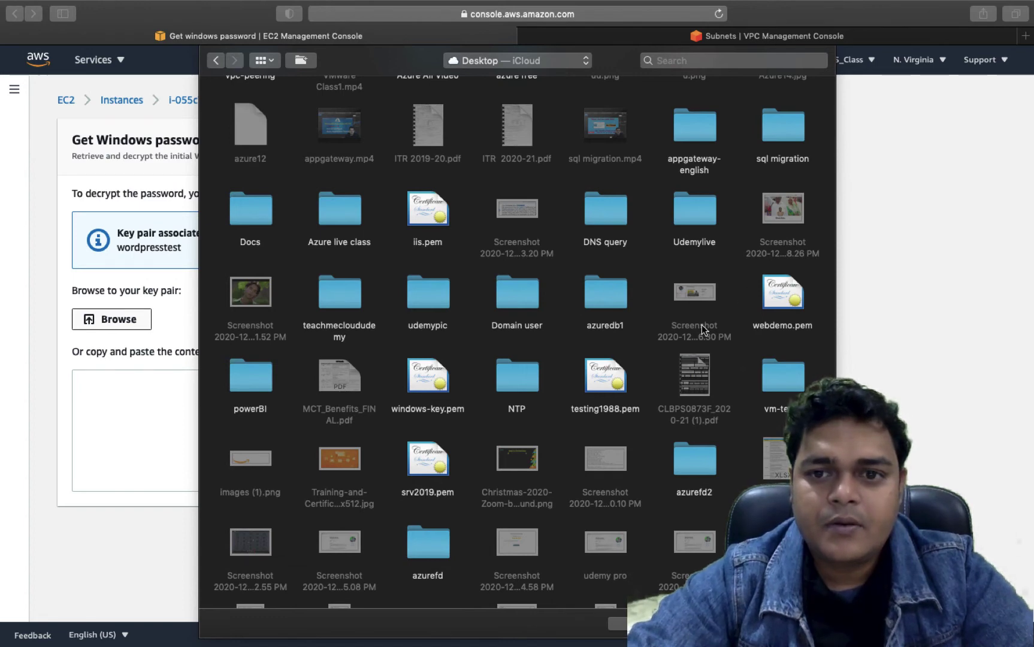
scroll(701, 325, down, 10)
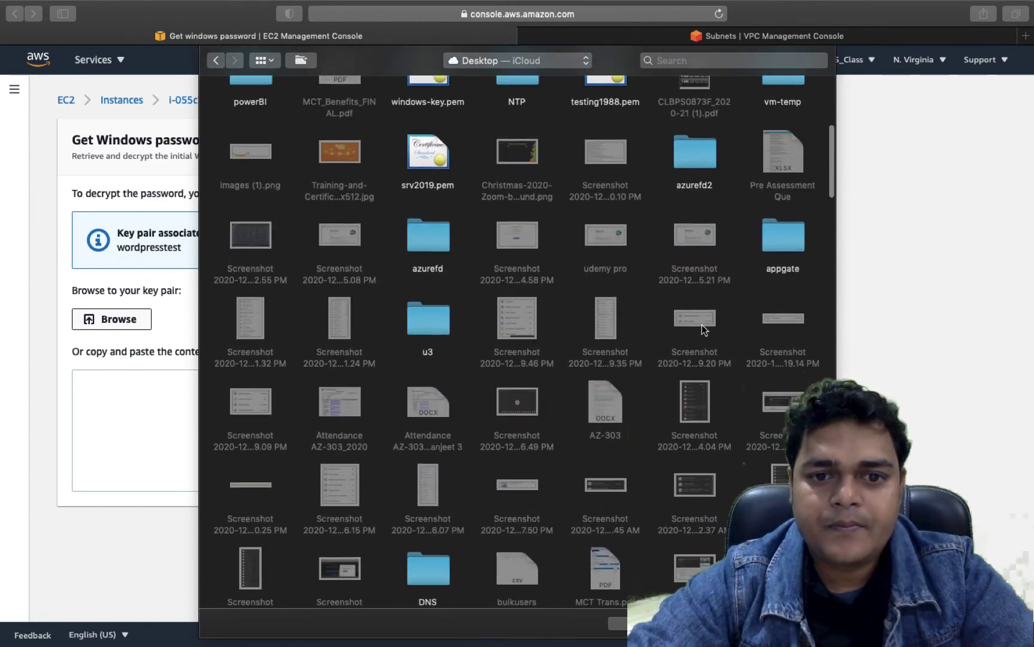
scroll(701, 325, down, 12)
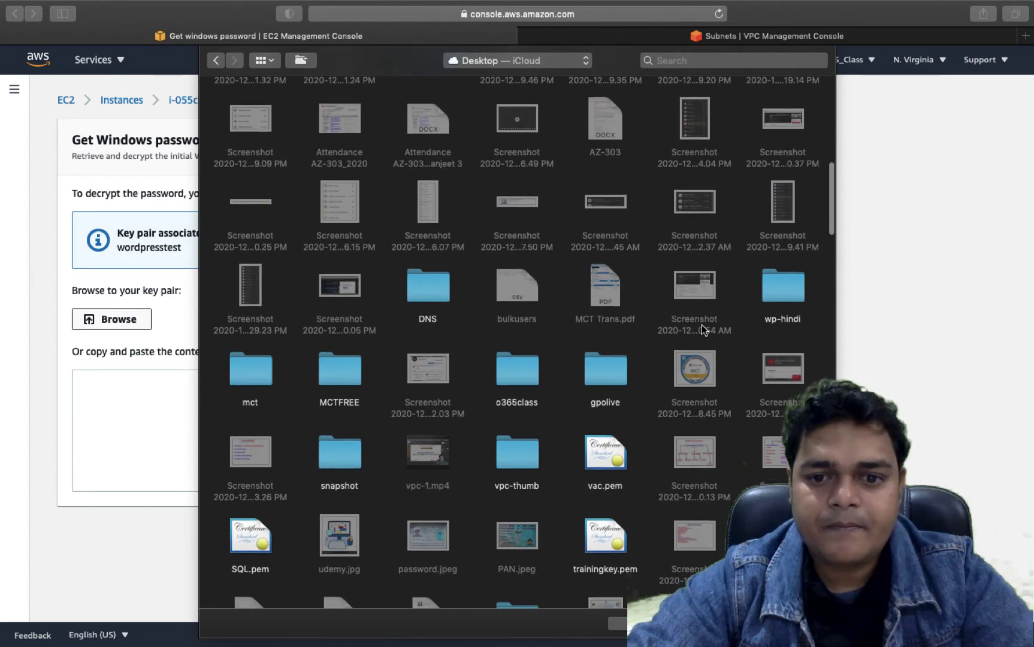
scroll(700, 325, down, 14)
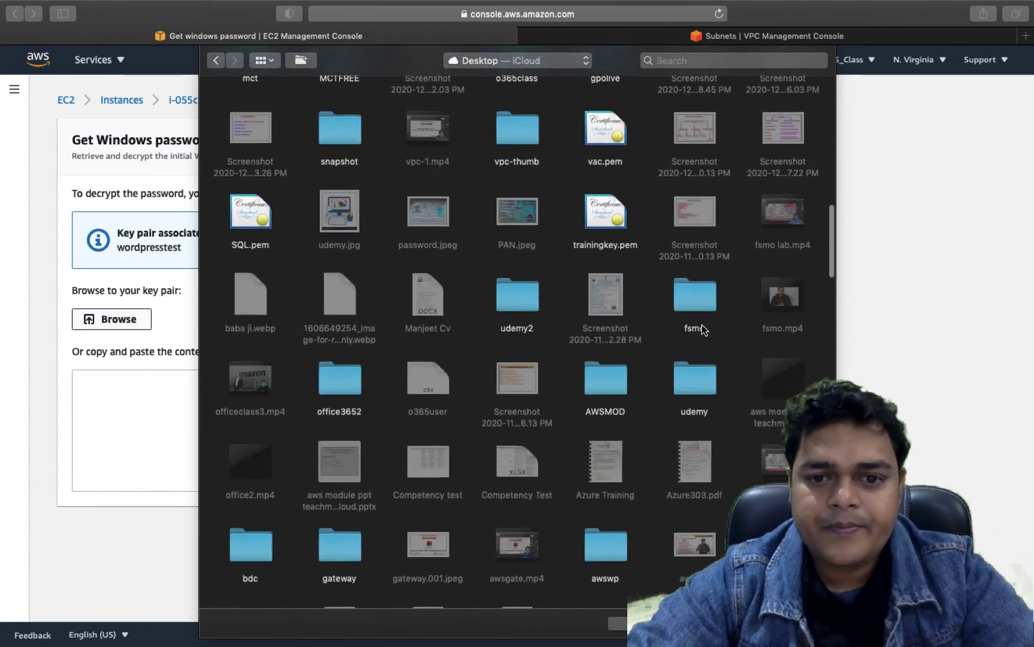
scroll(704, 329, down, 20)
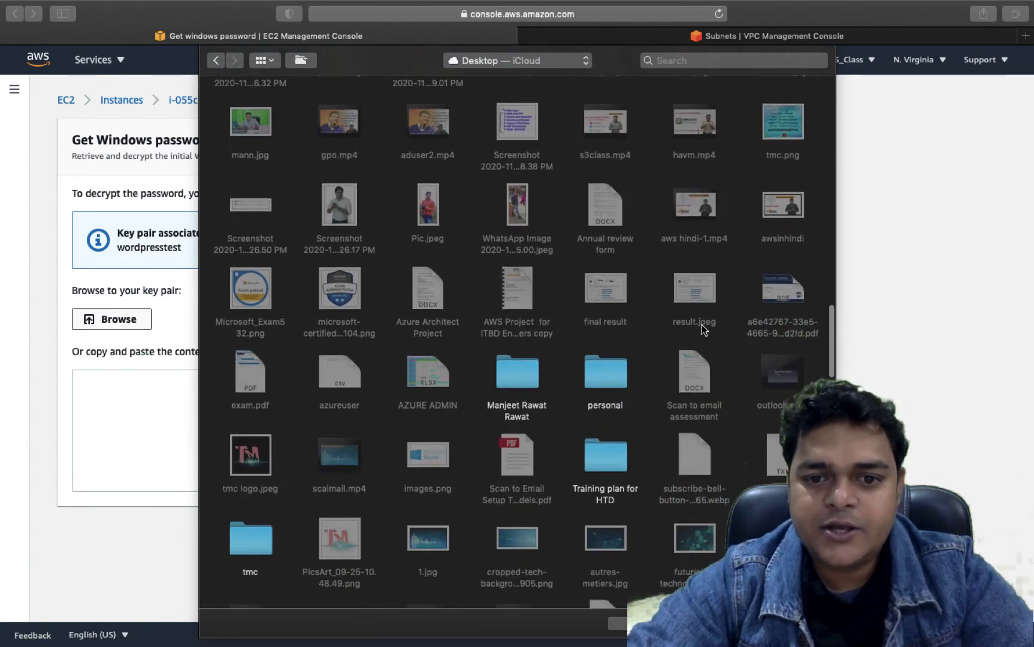
scroll(702, 325, down, 20)
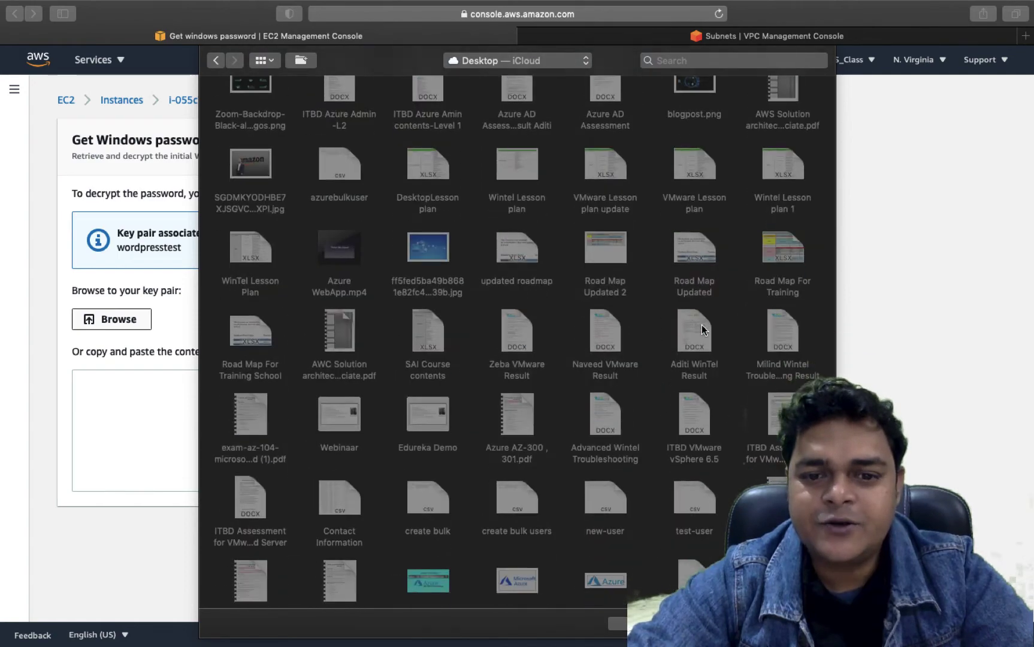
scroll(700, 325, up, 5)
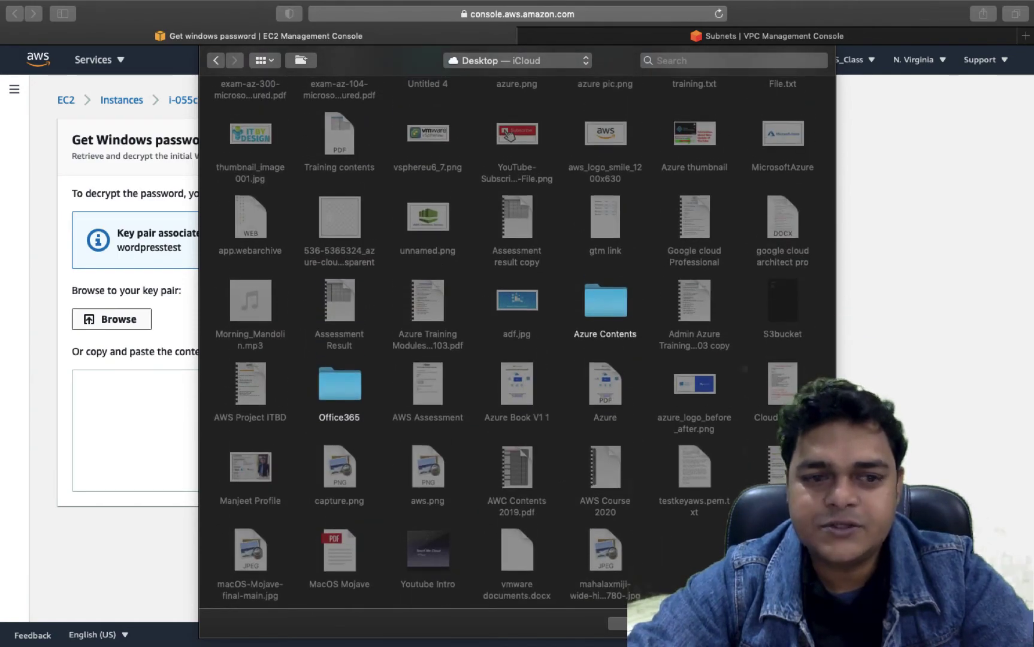
key(Escape)
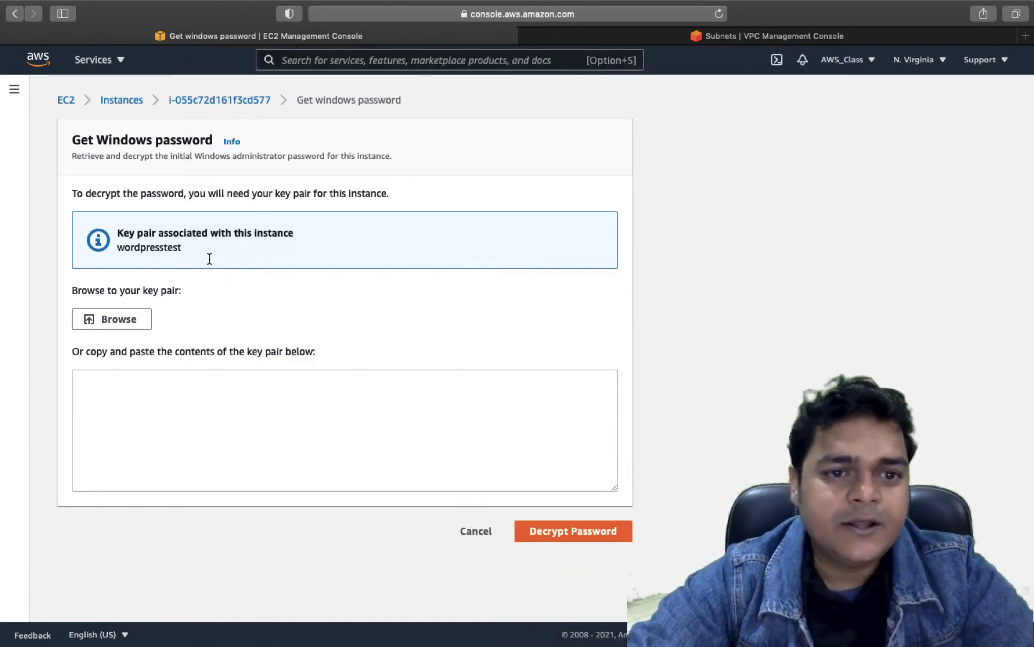
- Return to the Class-VPC summary and reopen Get password from the RDP client details
click(228, 102)
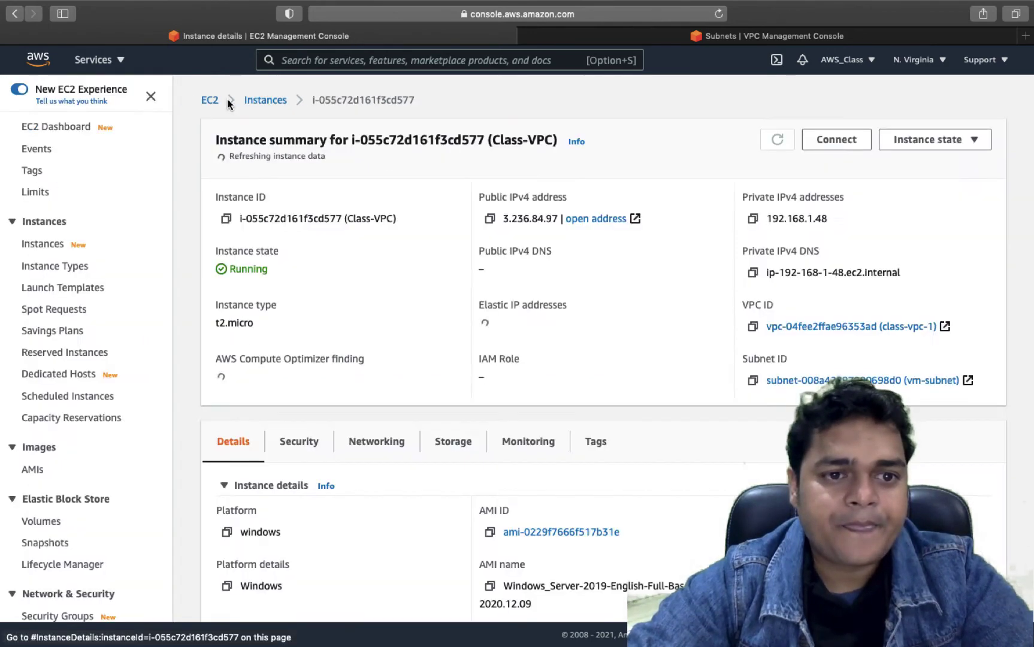
scroll(749, 162, down, 1)
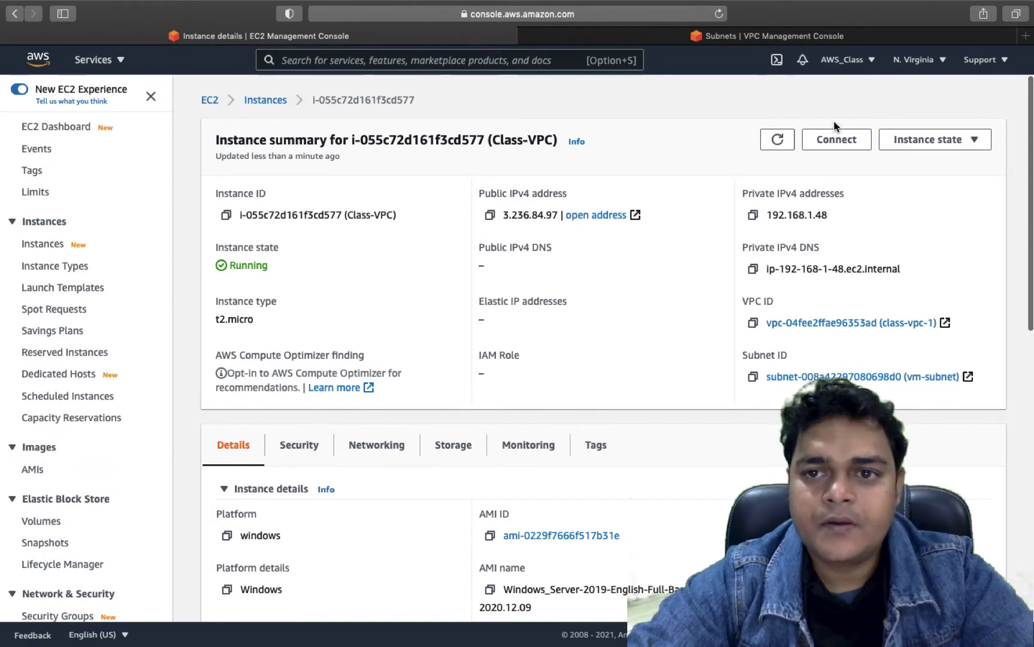
click(829, 141)
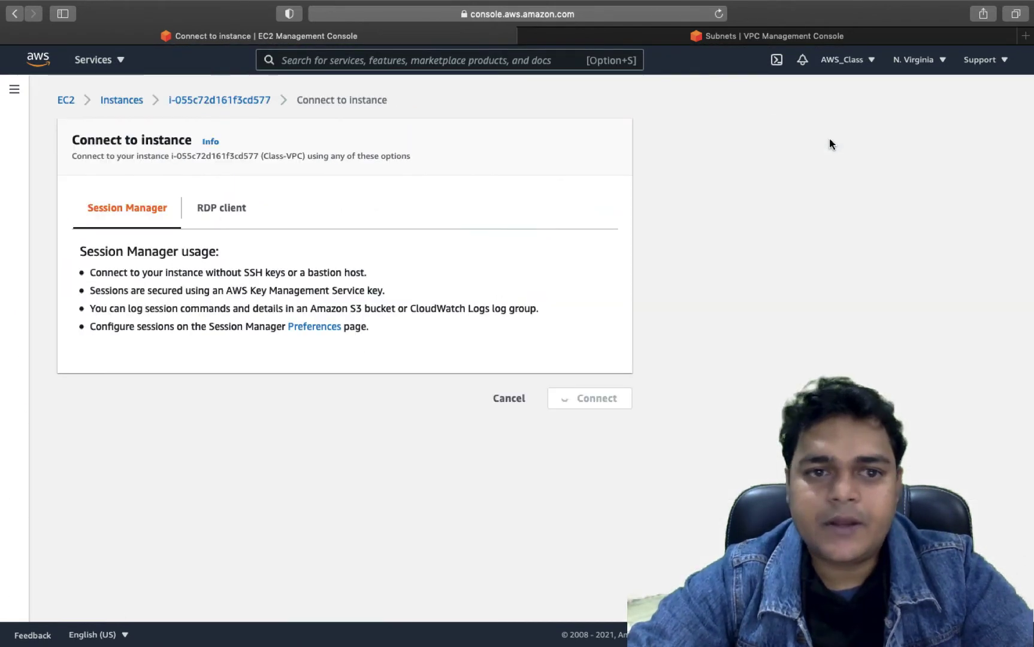
click(209, 206)
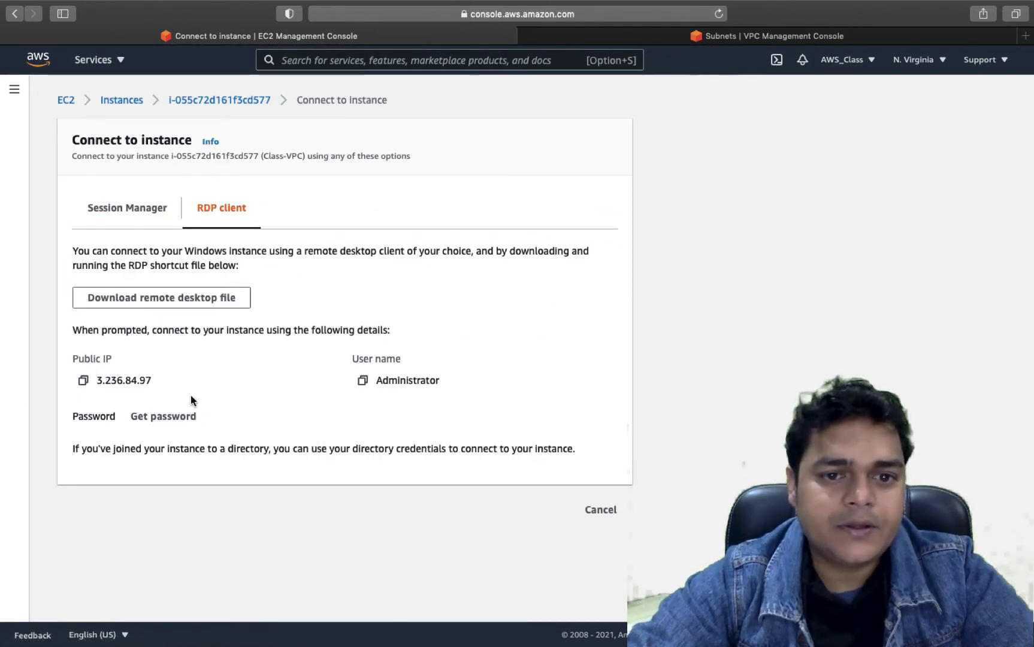
click(165, 418)
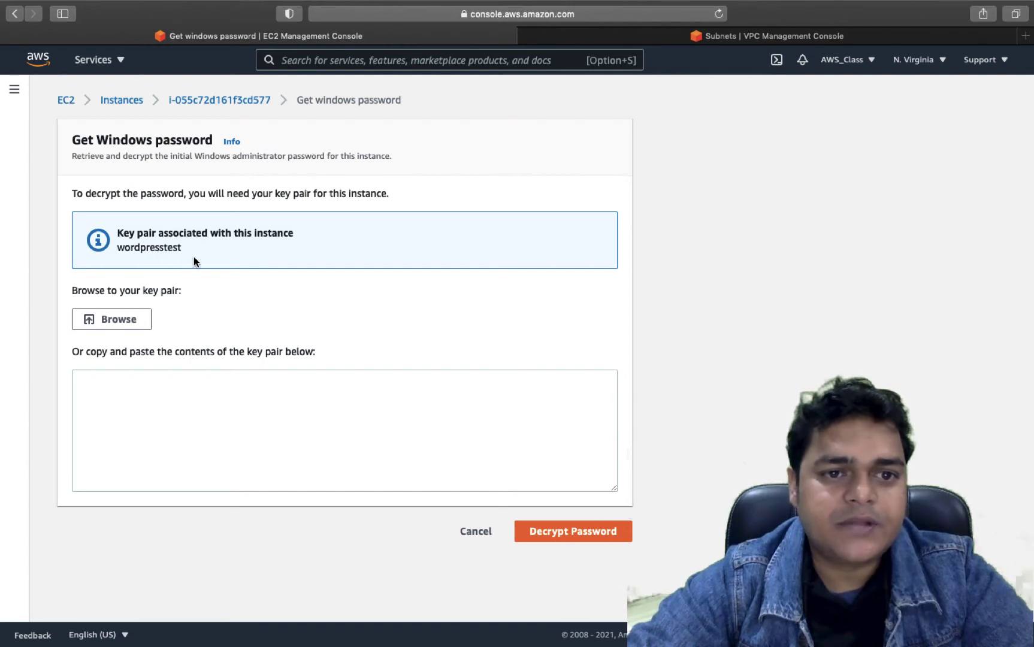
- Search the disk for the wordpresstest key file, cancel without loading it, and return to the Instances list
click(120, 321)
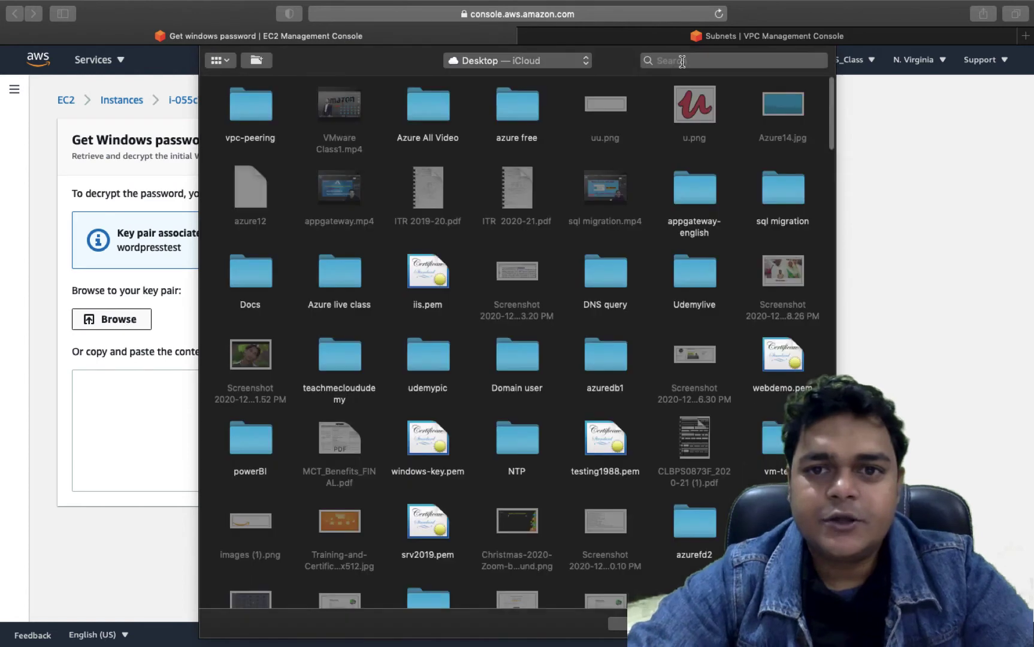
click(681, 61)
text(wordp)
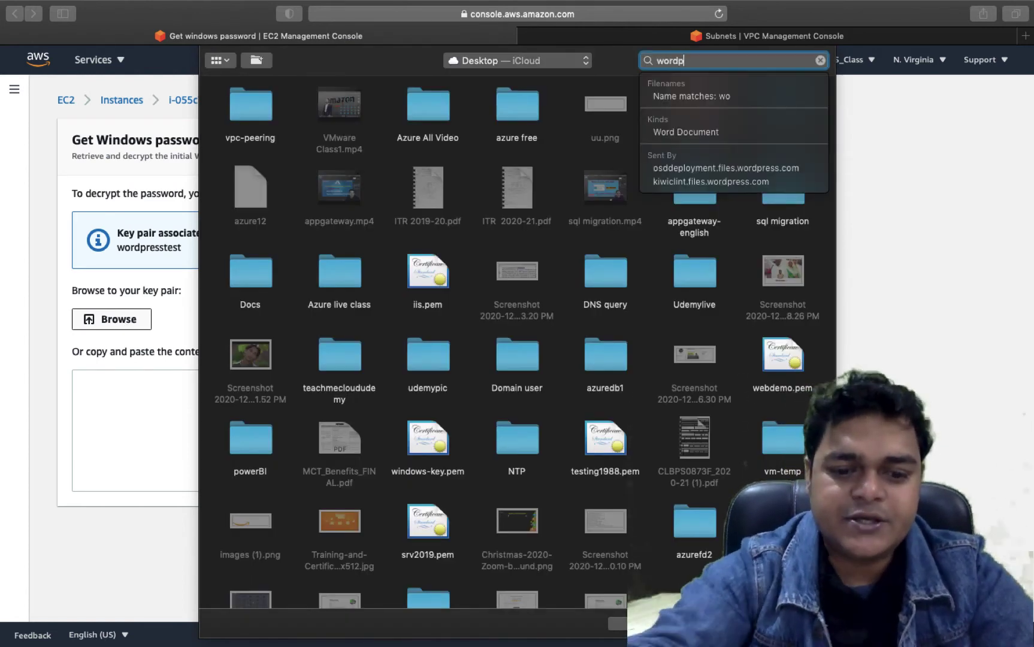
text(resstest)
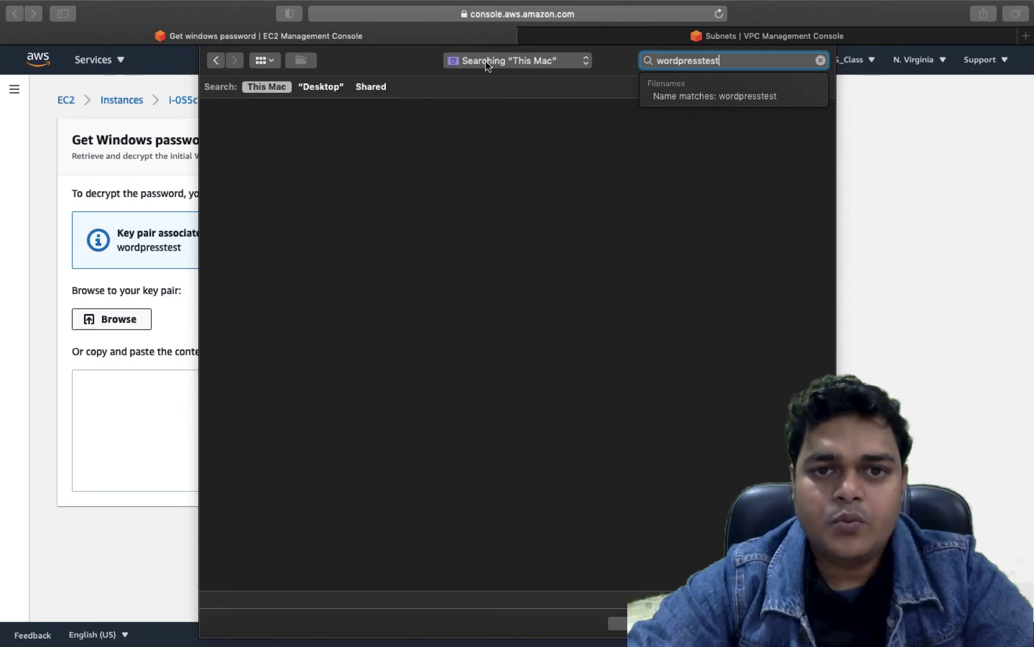
key(Escape)
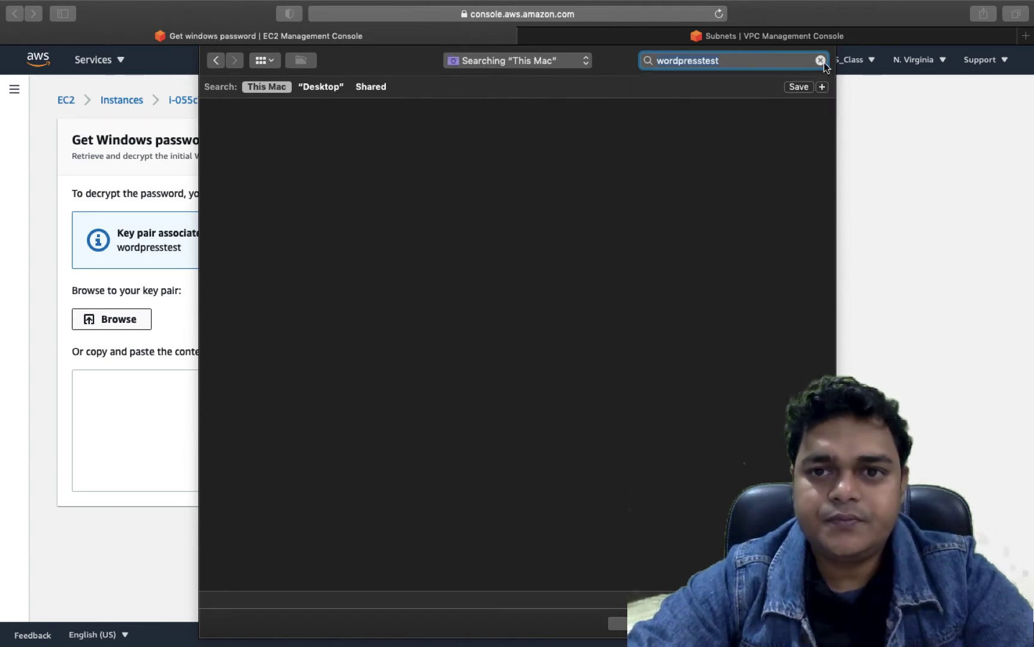
key(Escape)
key(Escape)
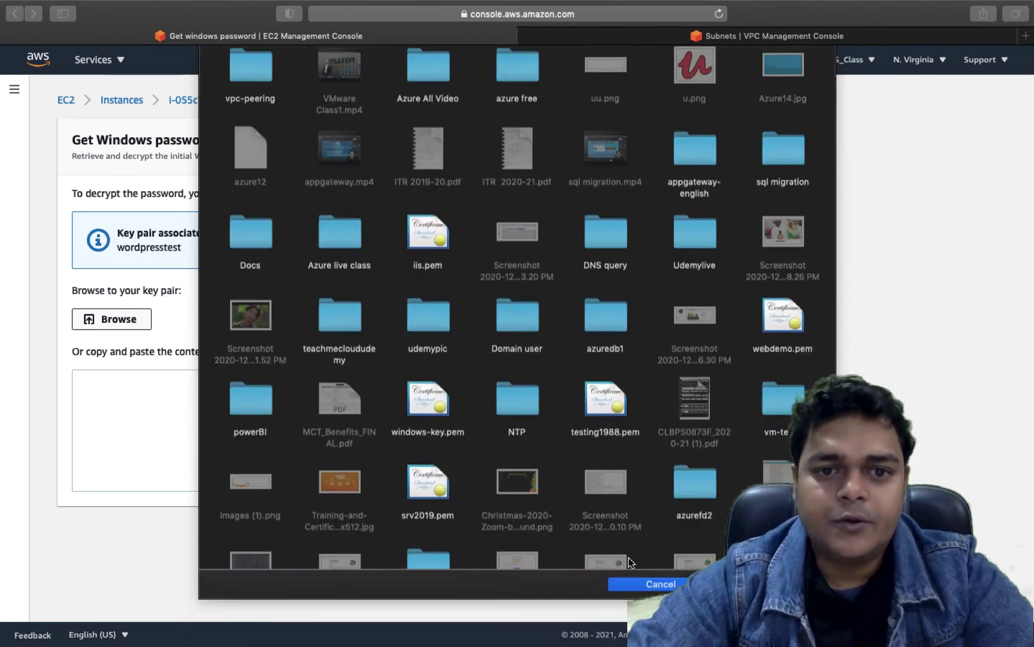
click(108, 101)
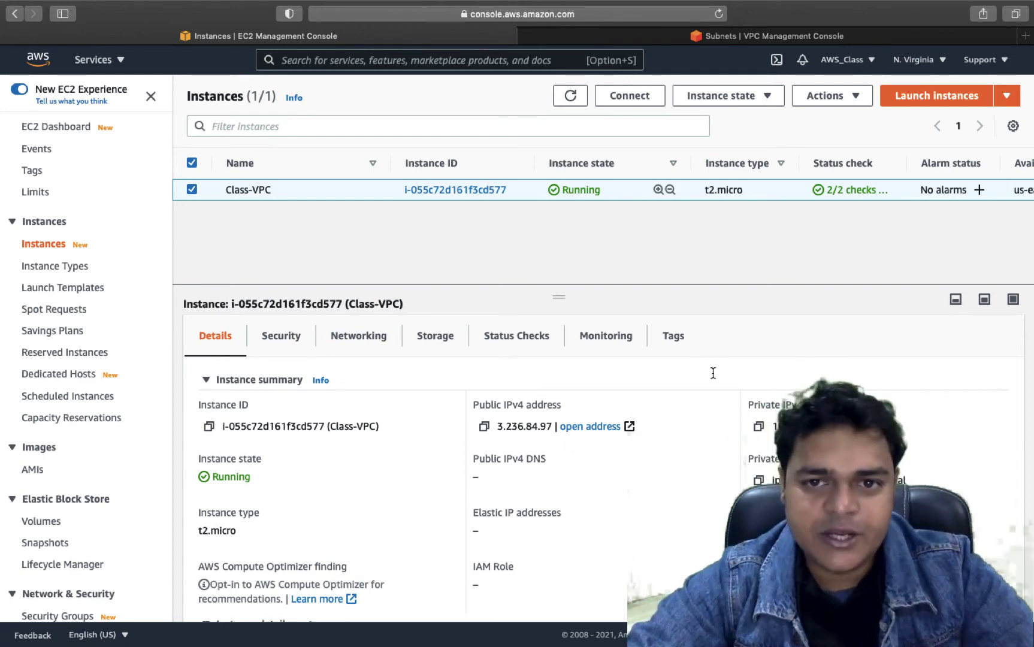
- Start a new instance launch using the Microsoft Windows Server 2019 Base image, keeping t2.micro
click(922, 95)
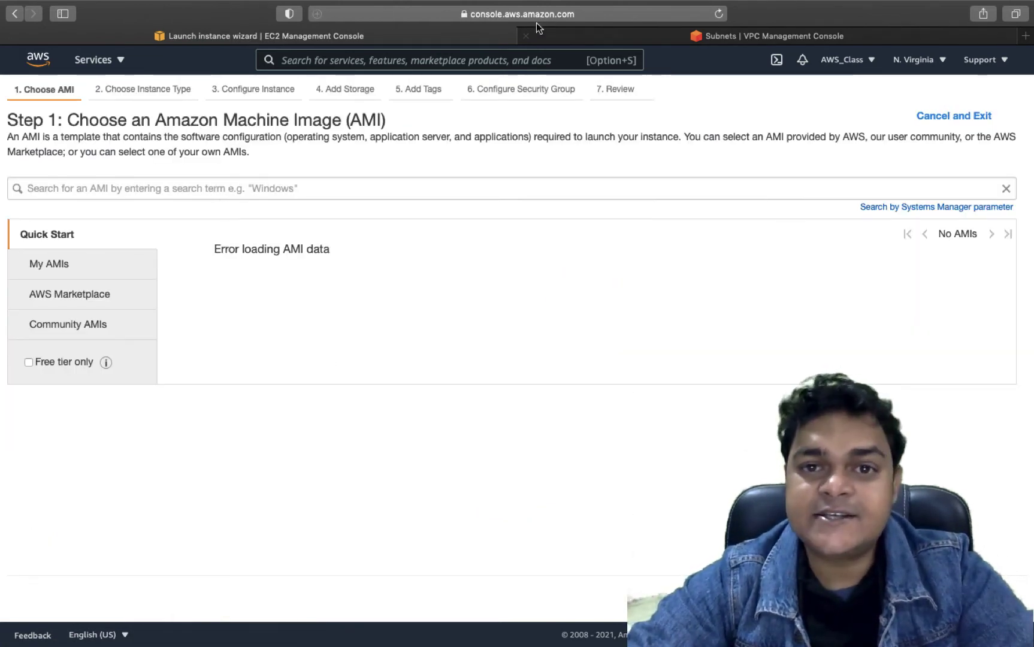
click(719, 14)
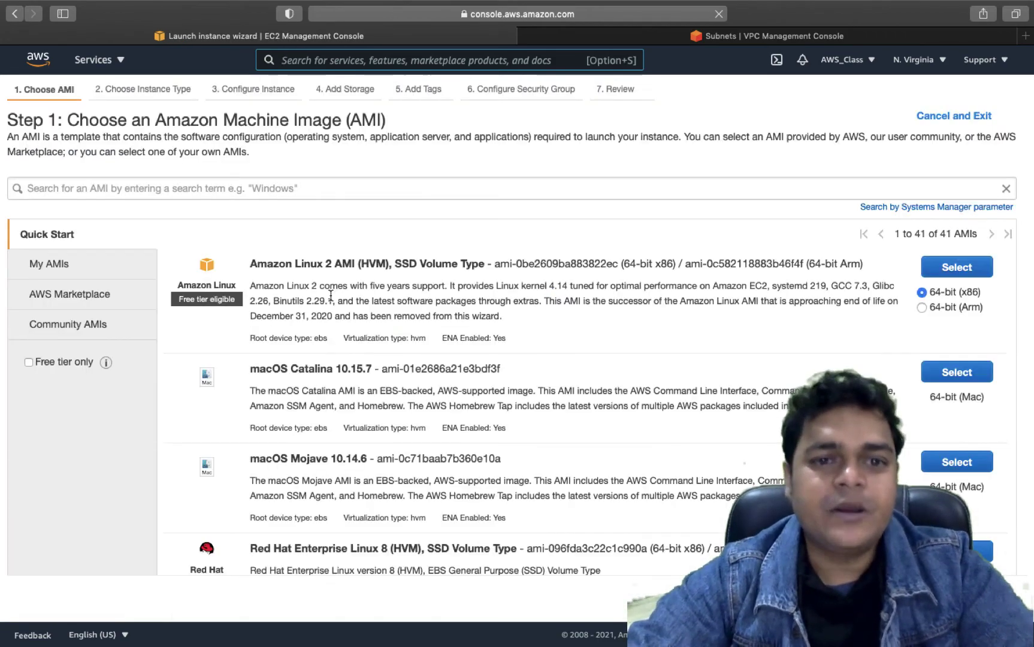
scroll(288, 501, down, 5)
scroll(288, 502, down, 8)
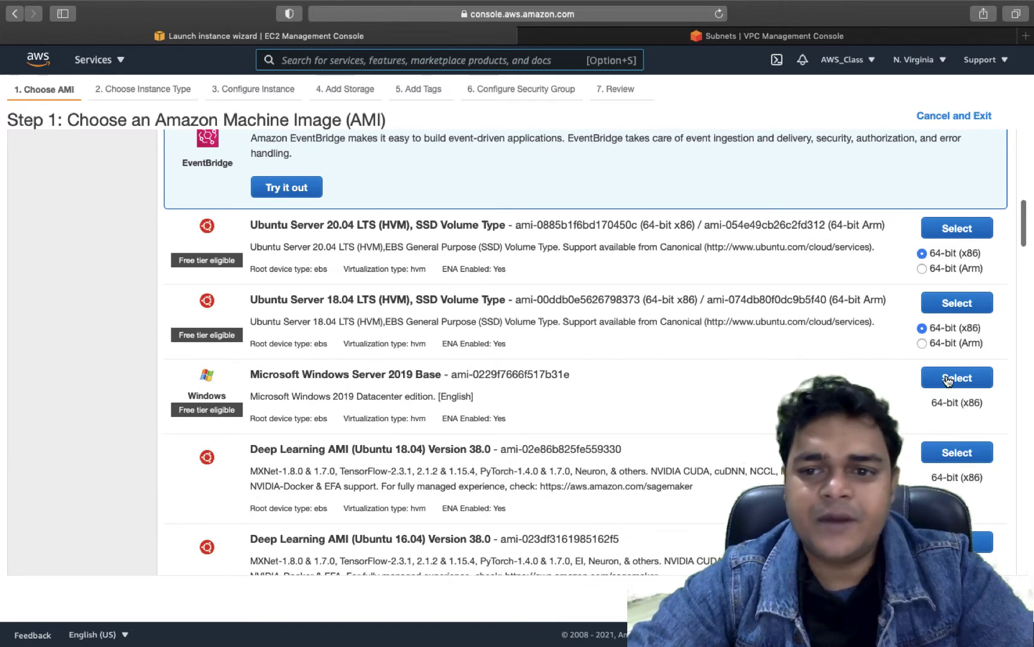
click(929, 377)
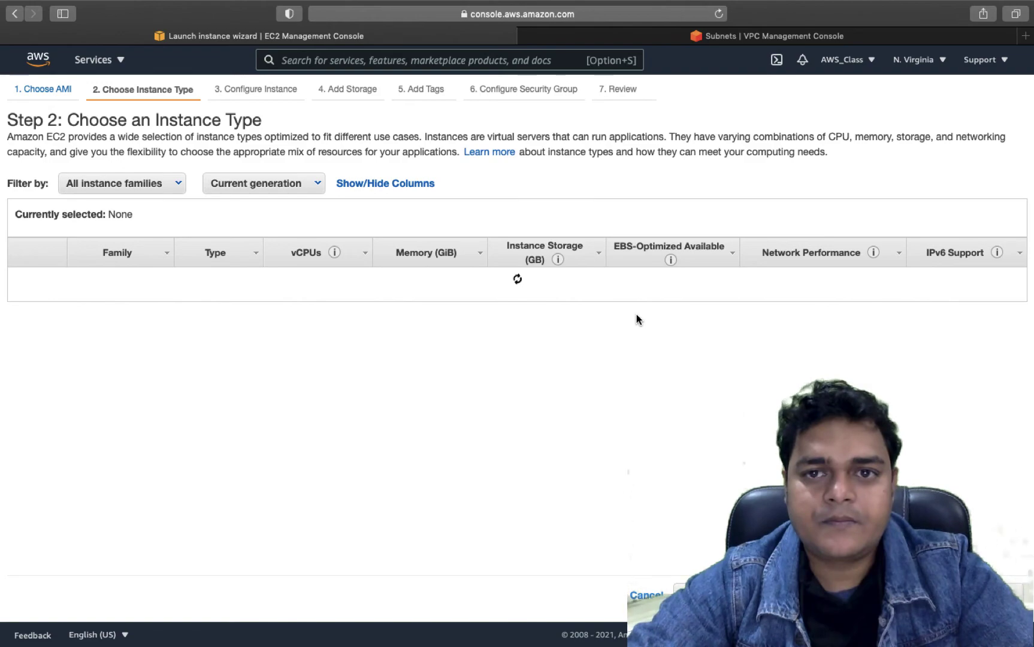
key(super+Tab)
key(super+Tab)
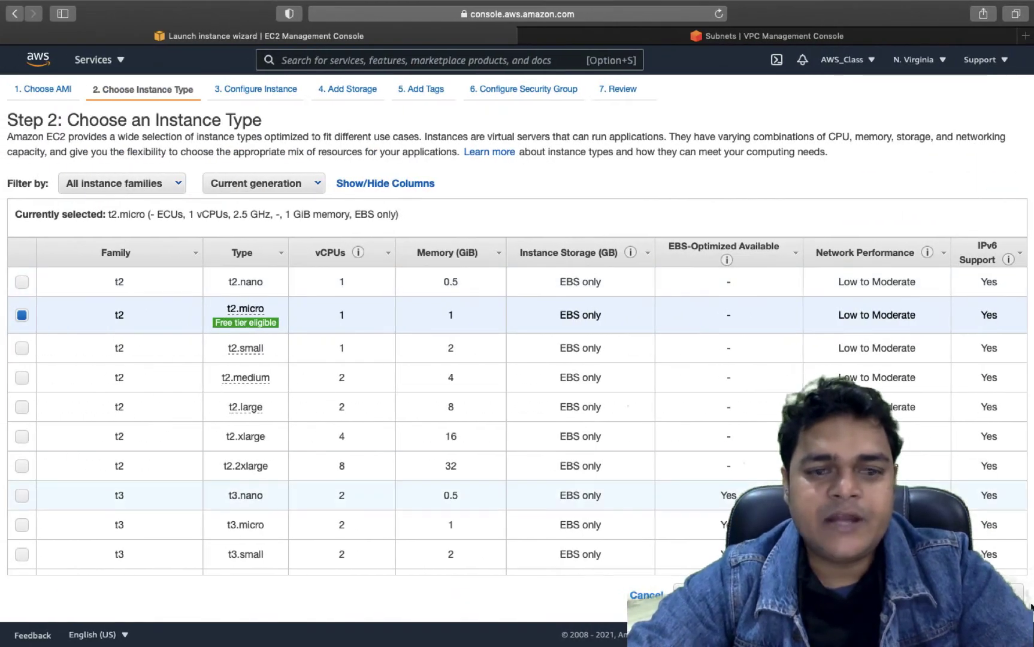
- Put the instance in training-vpc-2's training-vm-subnet with public IP enabled, and go to review
click(964, 595)
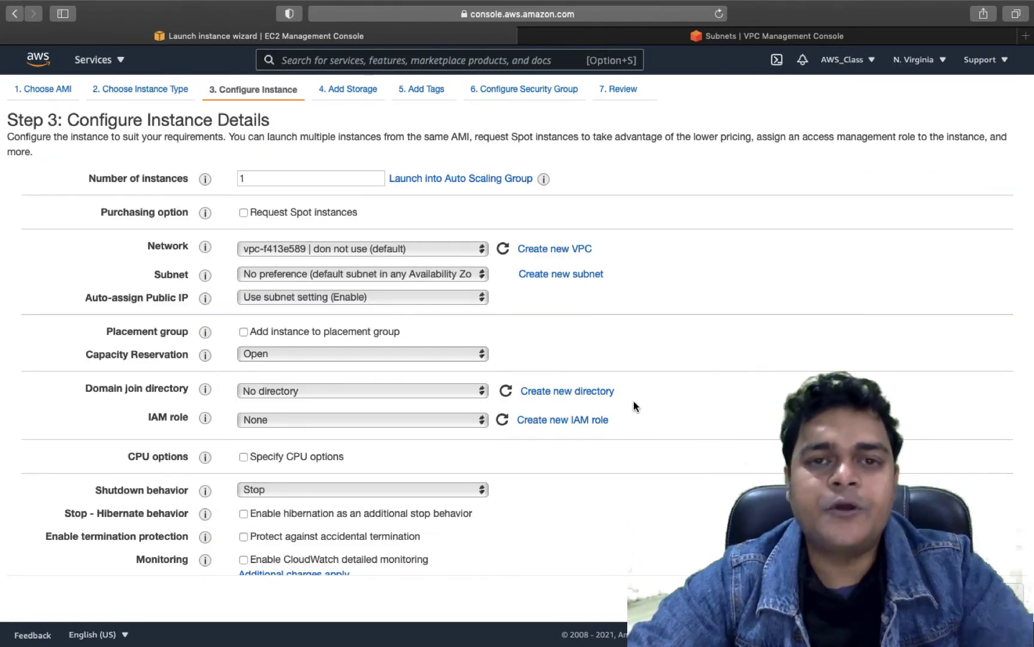
click(413, 250)
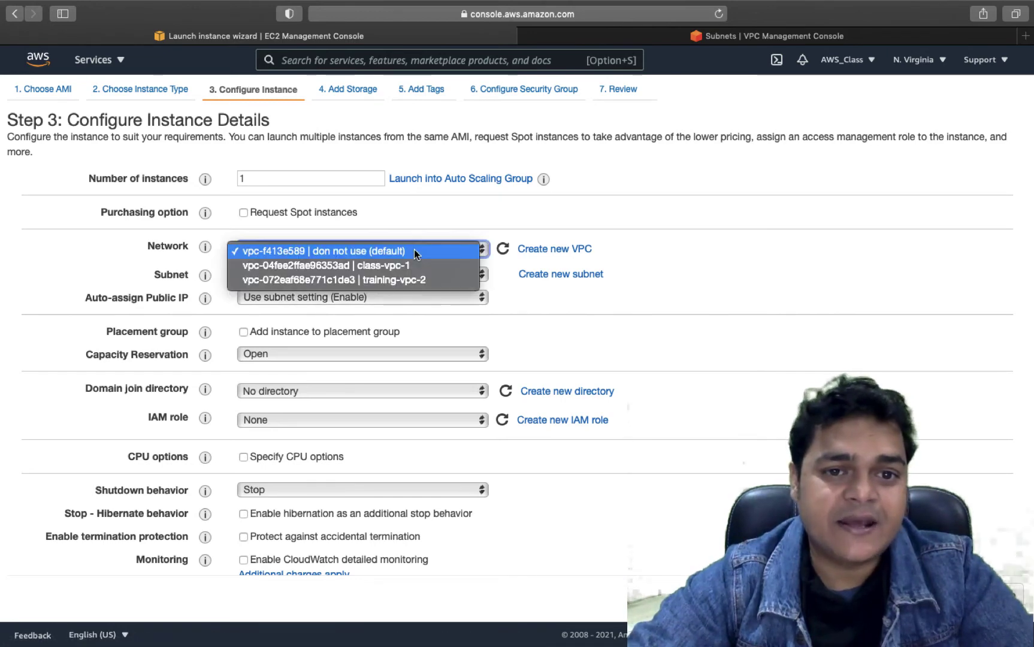
click(388, 282)
click(319, 316)
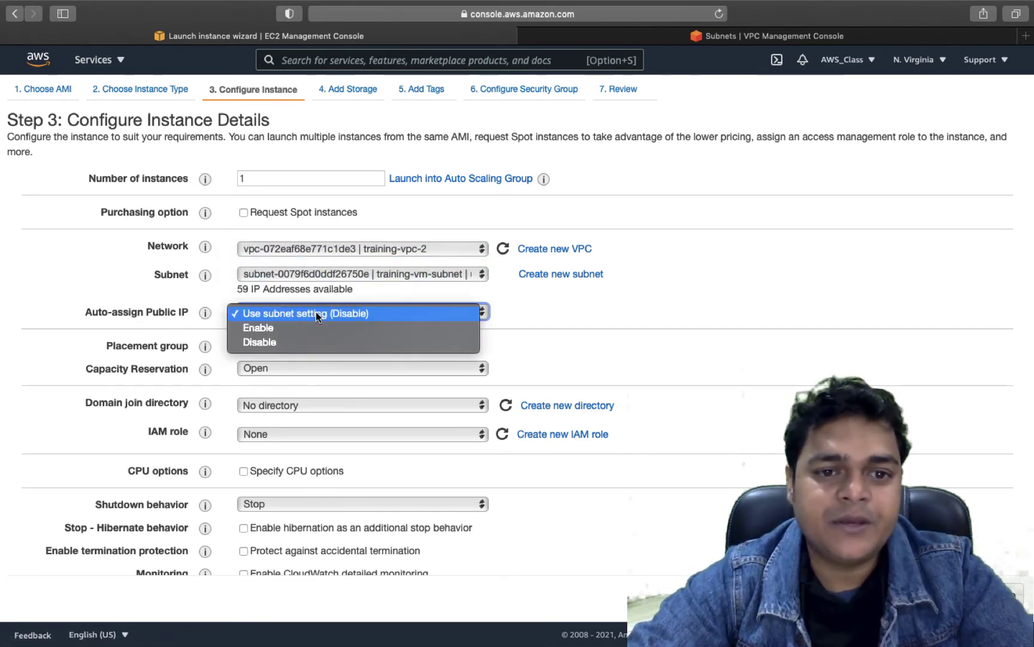
click(260, 329)
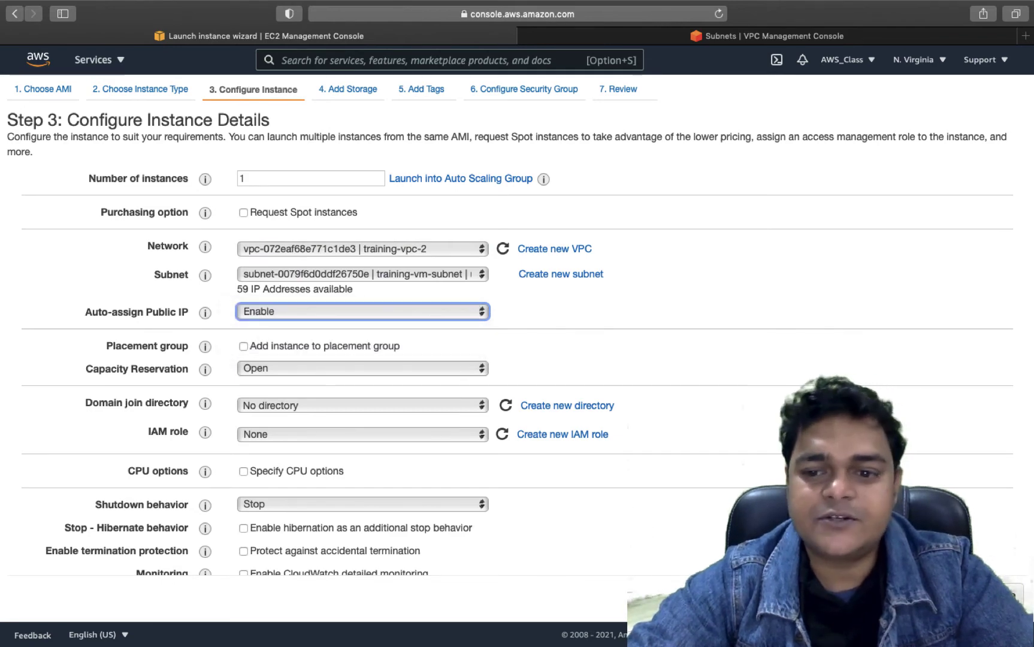
click(983, 593)
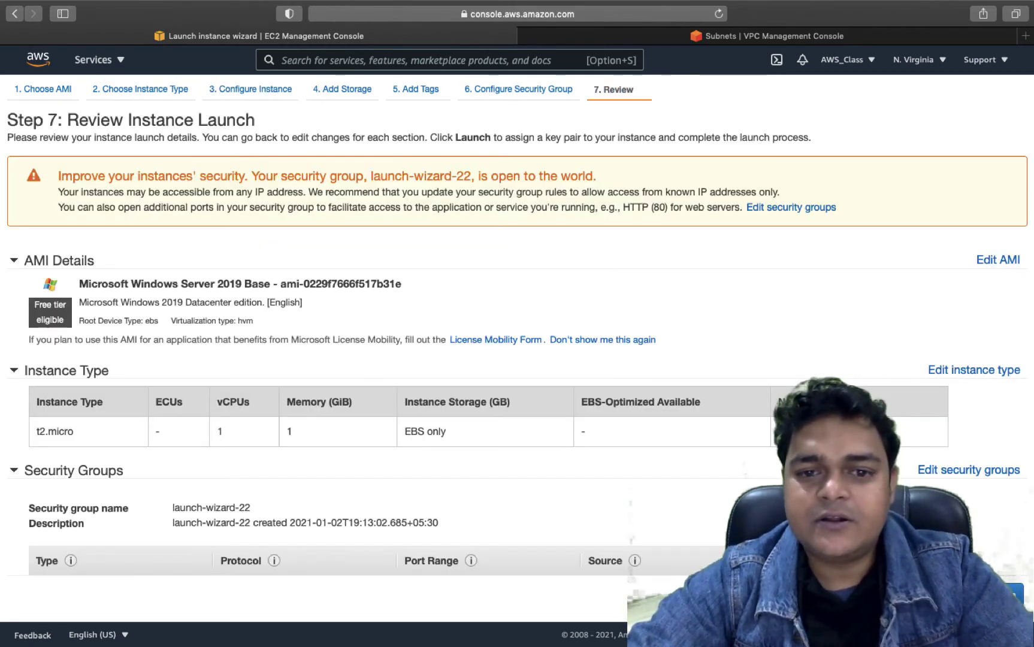
- Launch the Windows instance with the existing iis key pair, acknowledging you have its private key
click(1012, 593)
click(489, 399)
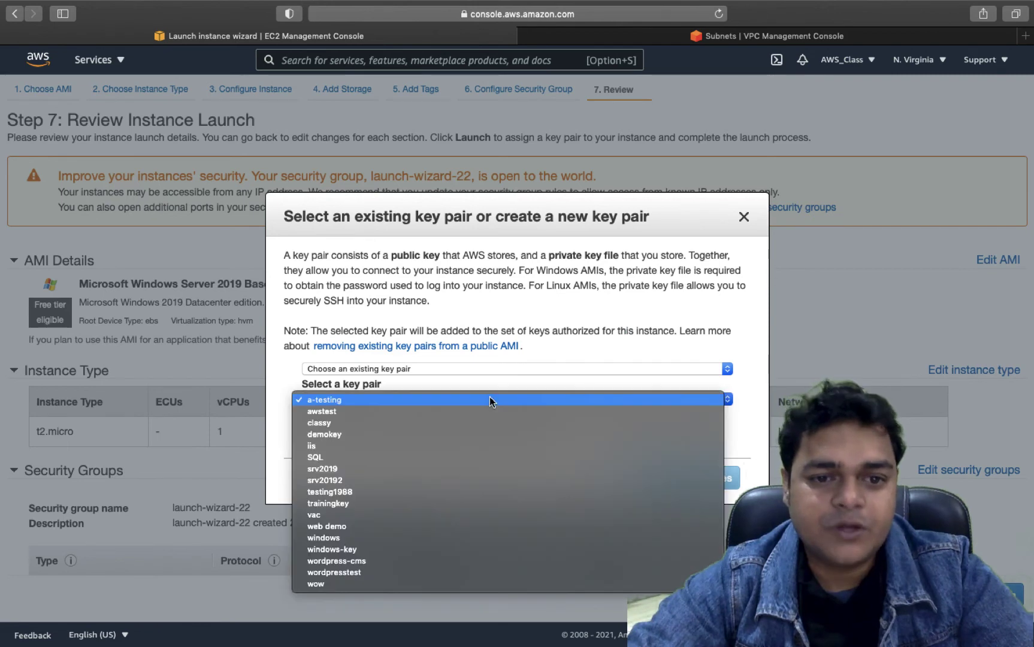
click(333, 447)
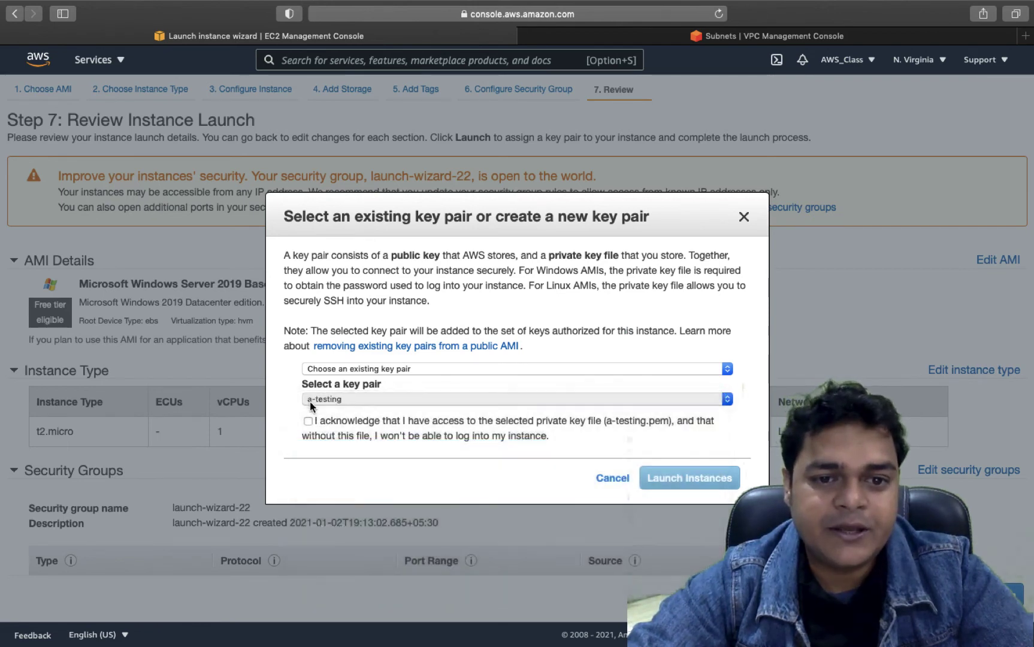
click(308, 421)
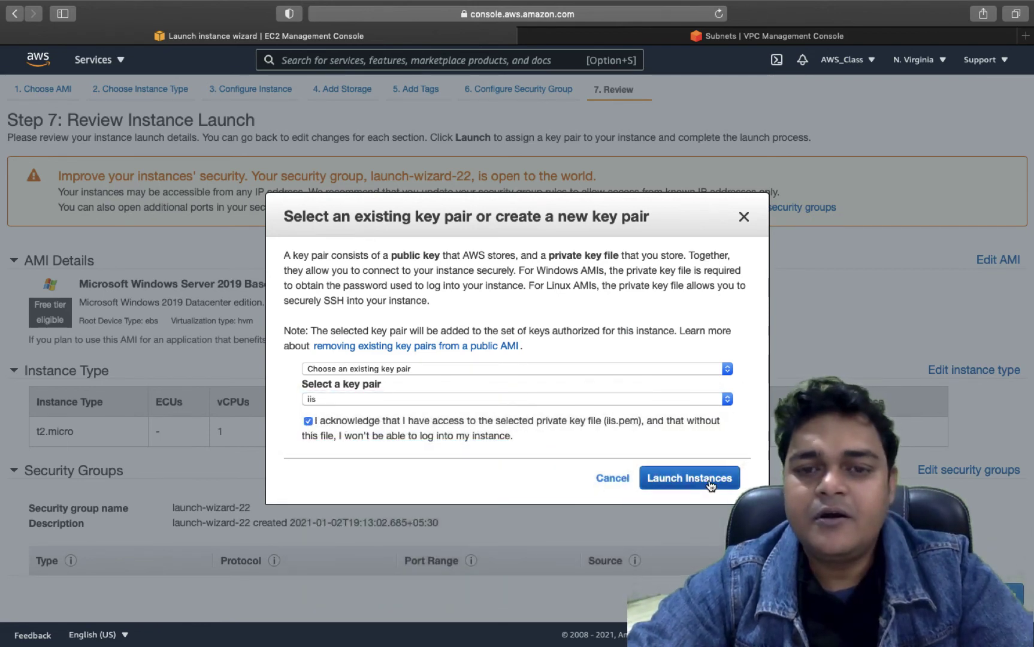
click(710, 486)
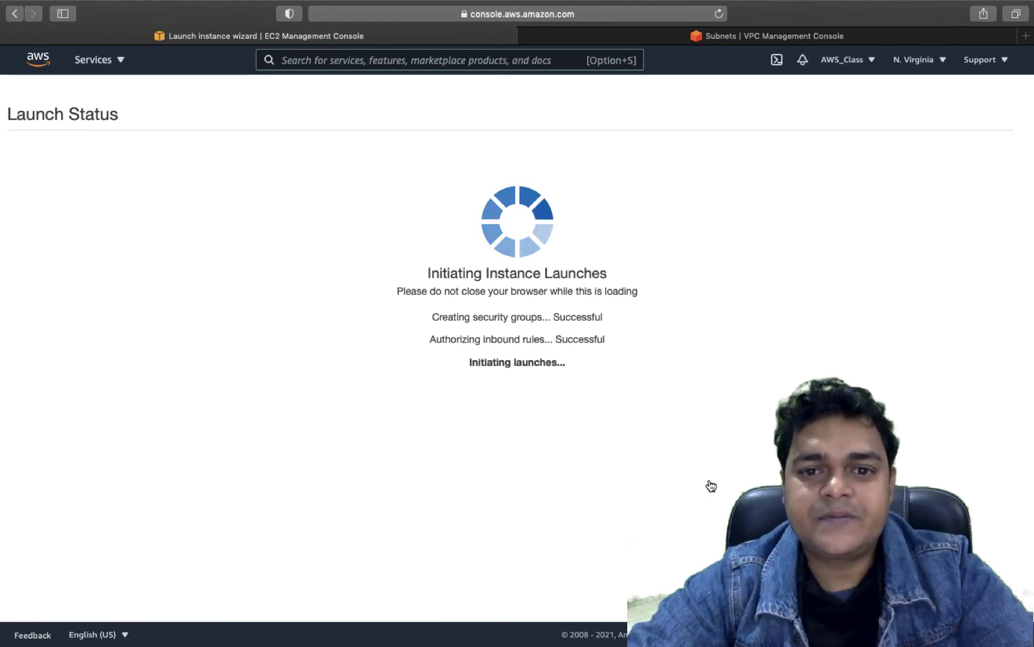
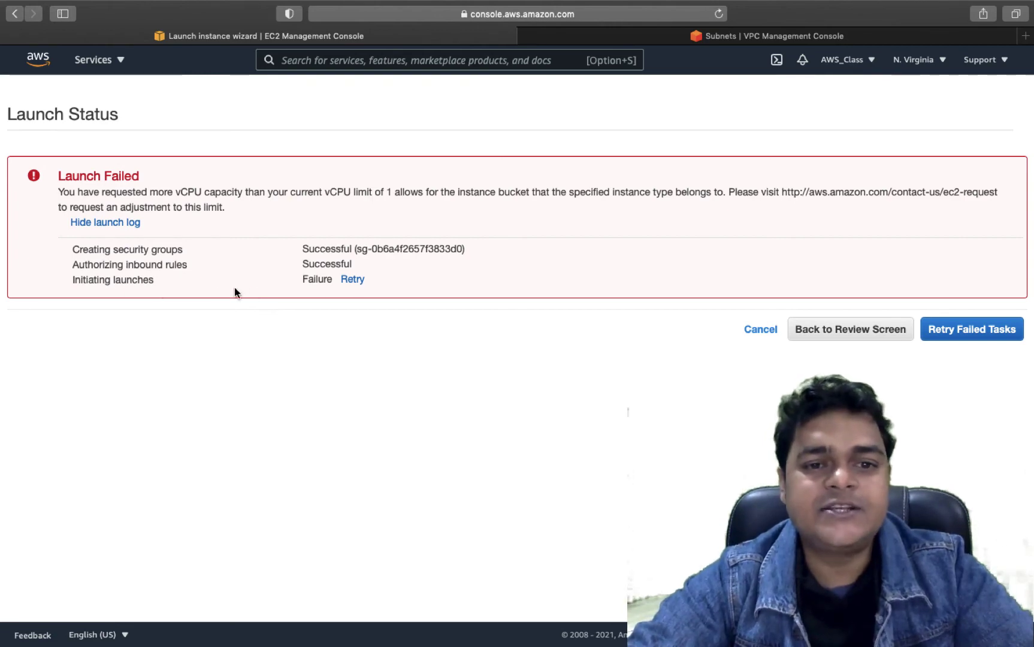
- Cancel the failed EC2 launch and return to the VPC Subnets list
click(764, 330)
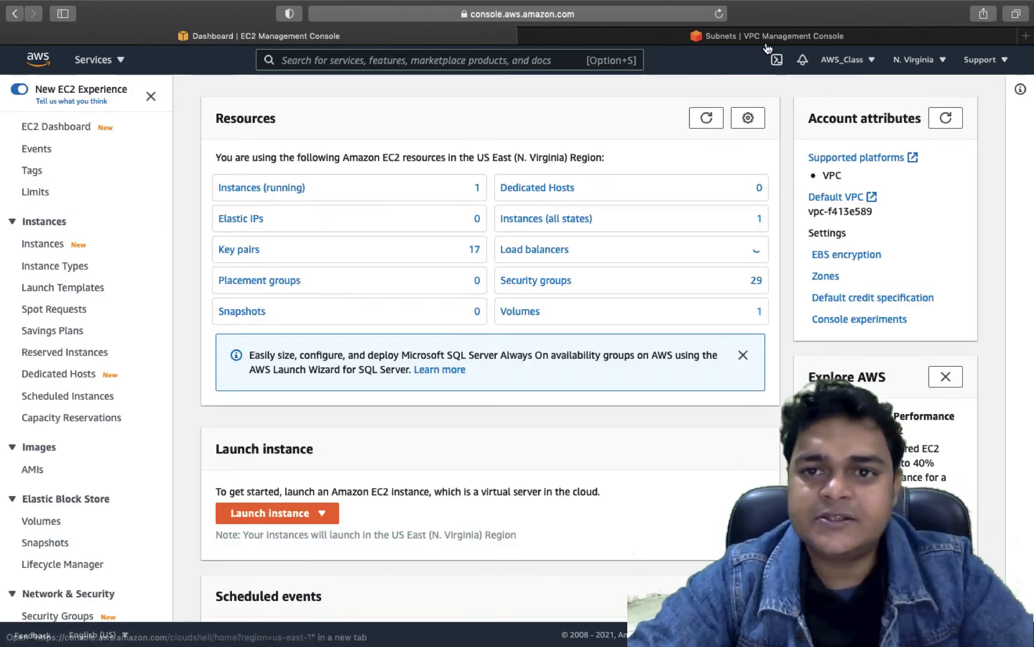
click(765, 38)
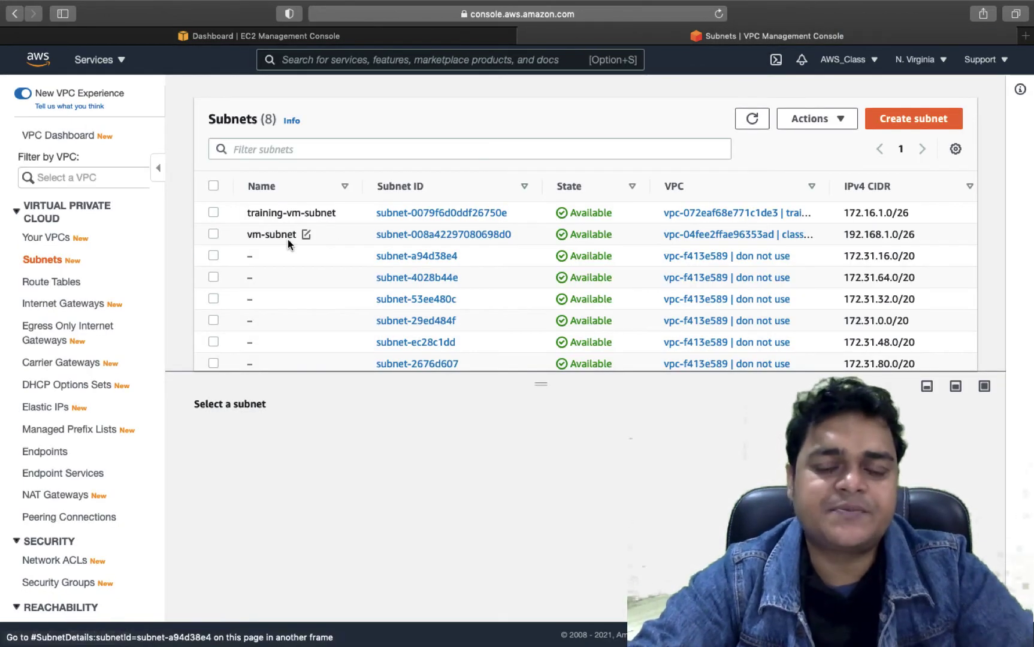
- Circle the 192.168.1.0/26 label and the address label under vpc-2 on the peering diagram
key(ctrl+Right)
key(ctrl+Right)
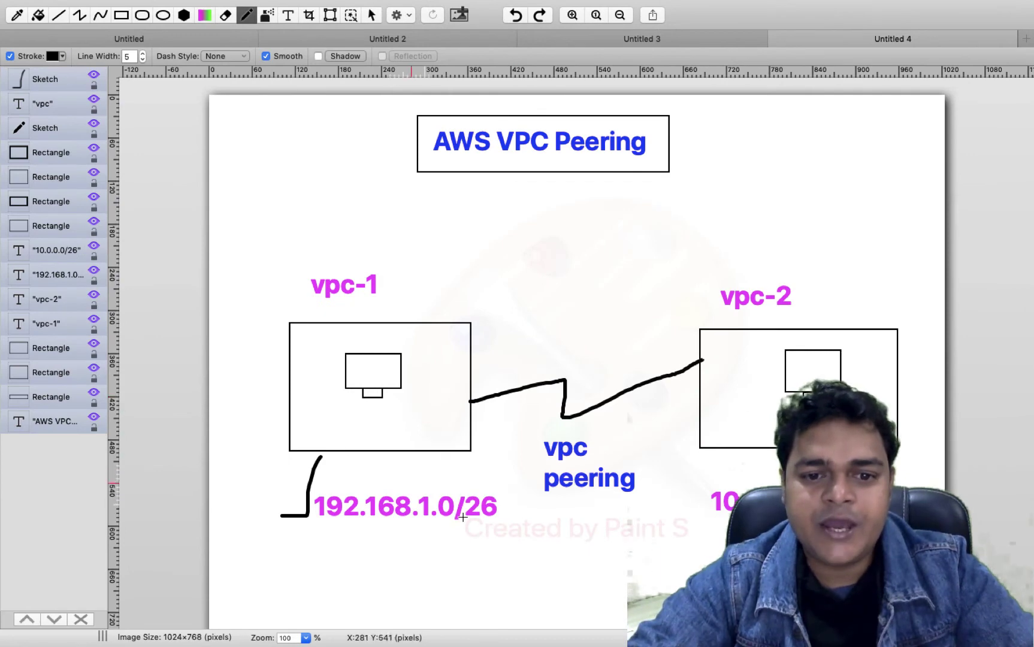
mouse_move(332, 485)
mouse_down()
mouse_move(304, 520)
mouse_move(500, 543)
mouse_move(479, 483)
mouse_move(364, 485)
mouse_up()
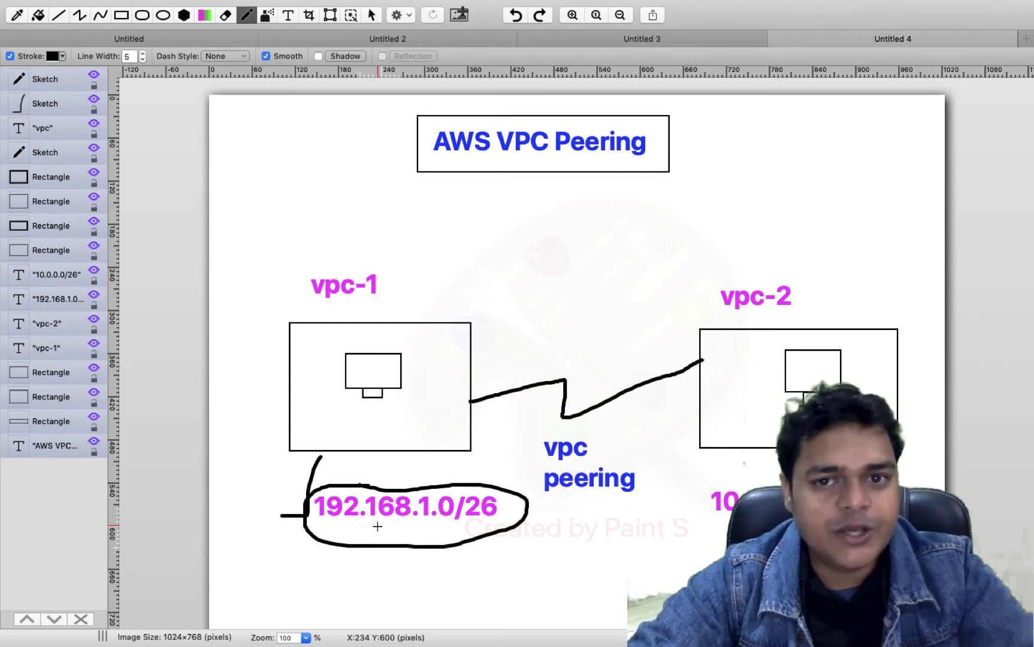
mouse_move(699, 496)
mouse_down()
mouse_move(737, 536)
mouse_move(762, 457)
mouse_move(723, 480)
mouse_up()
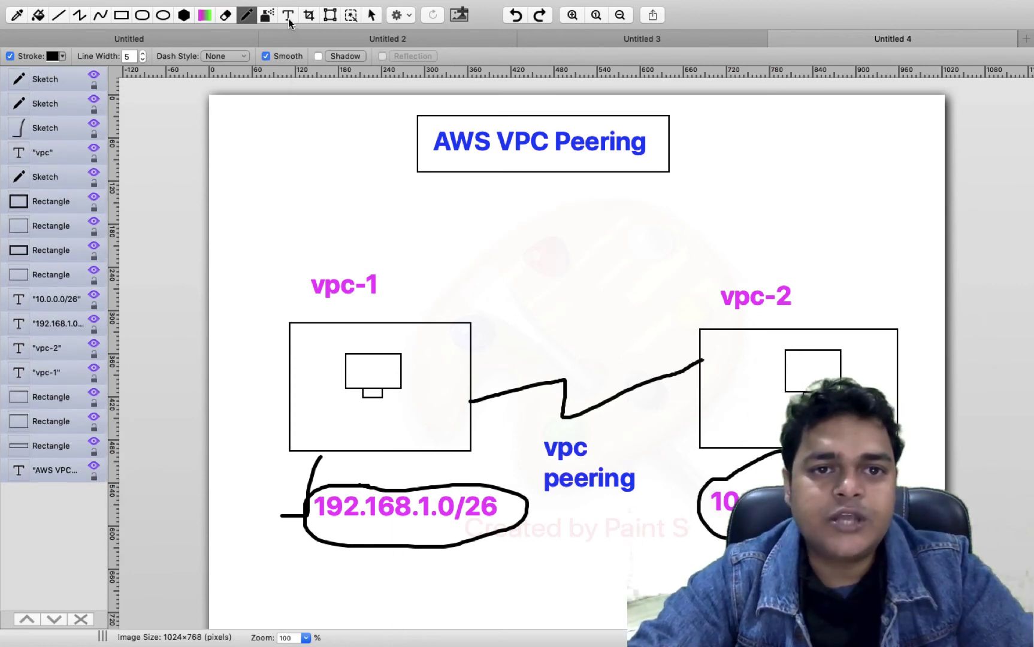
- Add a text label under vpc-2 and erase stray marks from the diagram
key(t)
key(Escape)
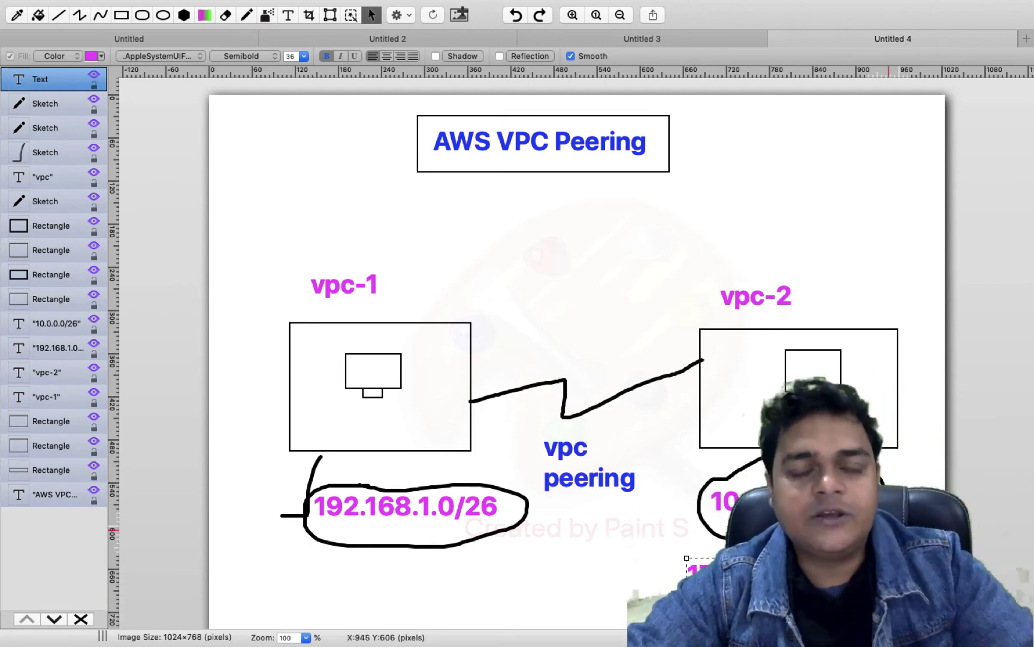
click(227, 15)
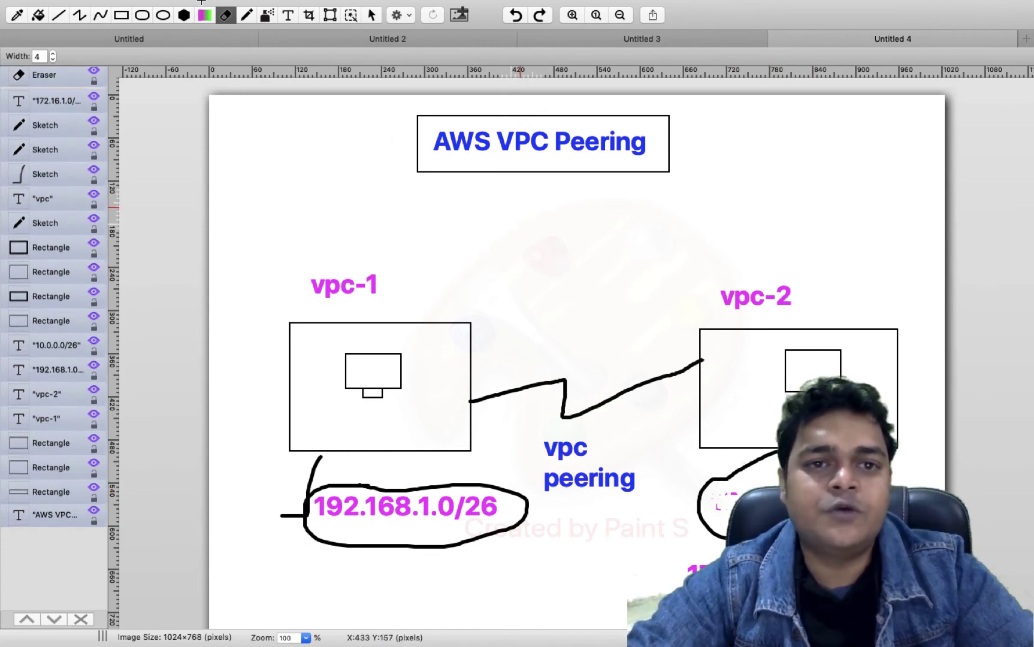
click(288, 43)
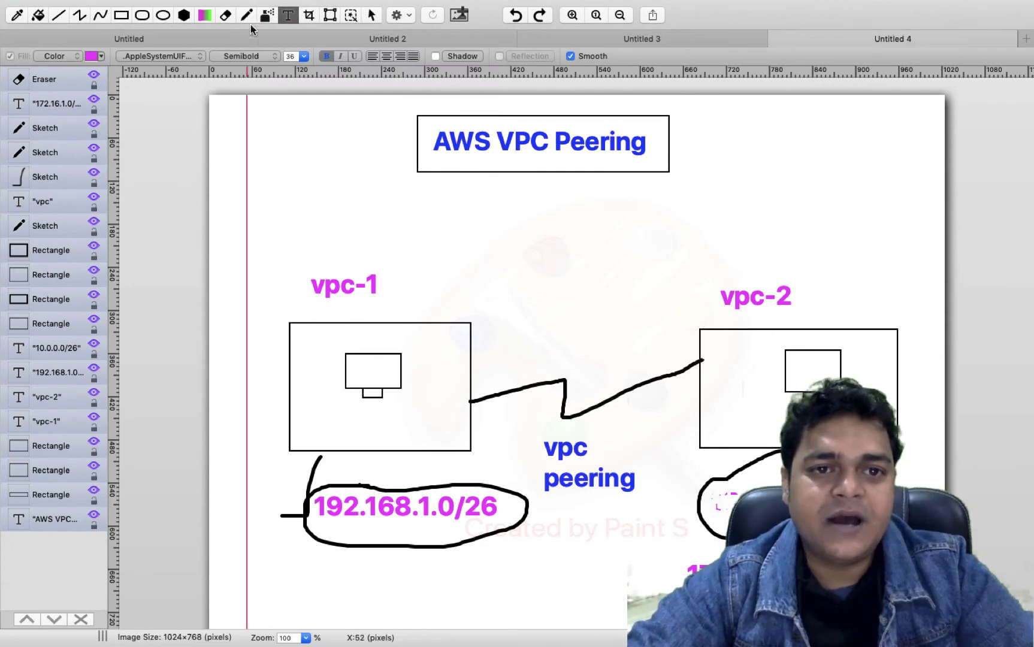
- Draw curved arrows between the two VPC address labels
click(246, 15)
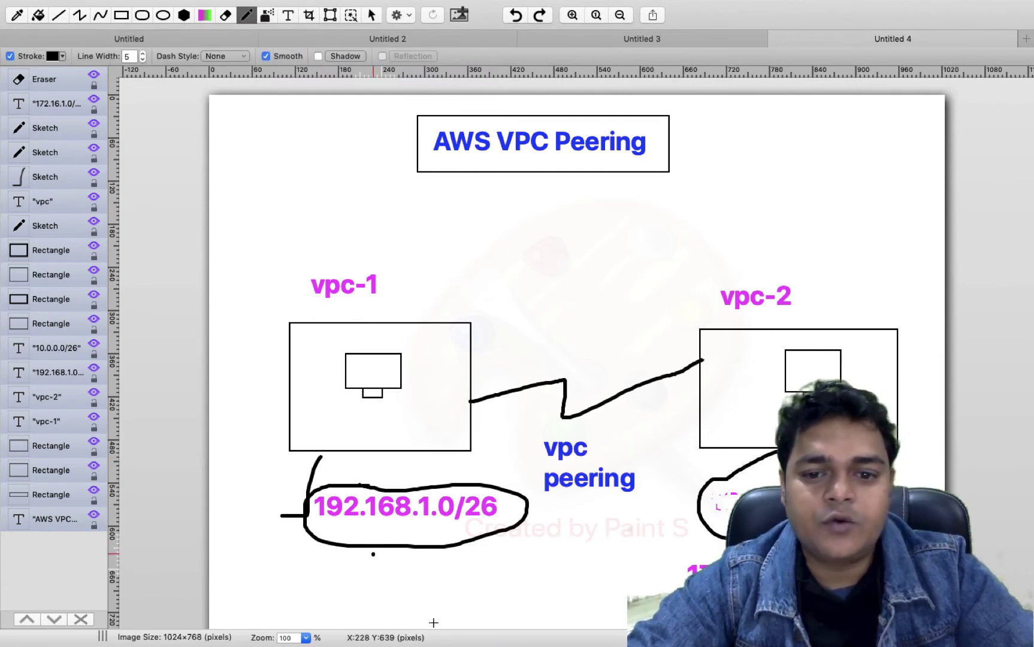
mouse_move(433, 623)
mouse_down()
mouse_move(512, 621)
mouse_move(650, 568)
mouse_up()
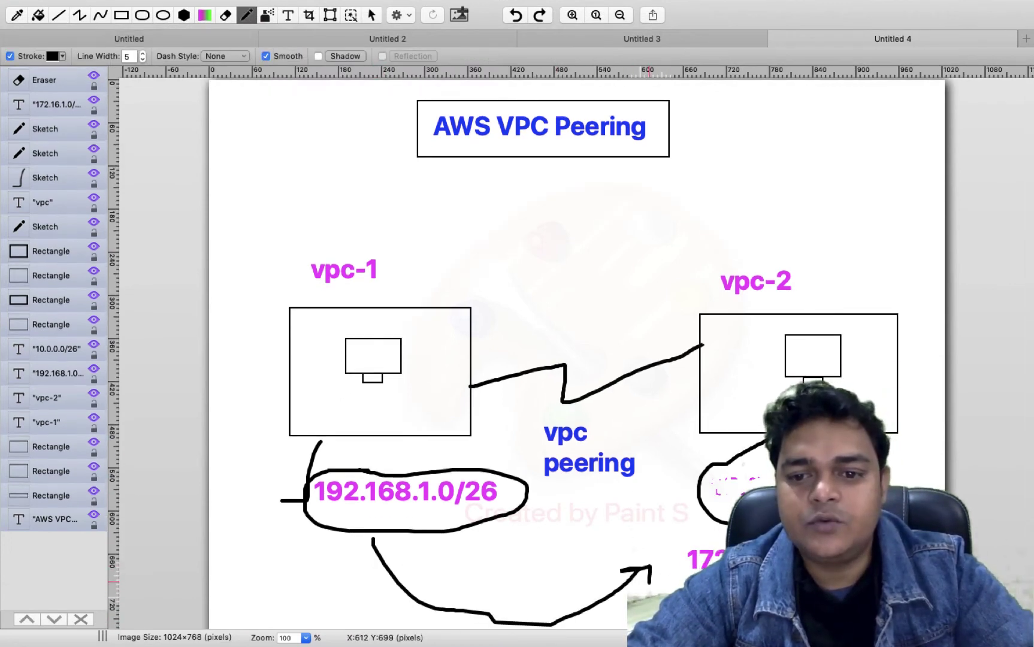
mouse_move(698, 493)
mouse_down()
mouse_move(547, 502)
mouse_move(567, 509)
mouse_up()
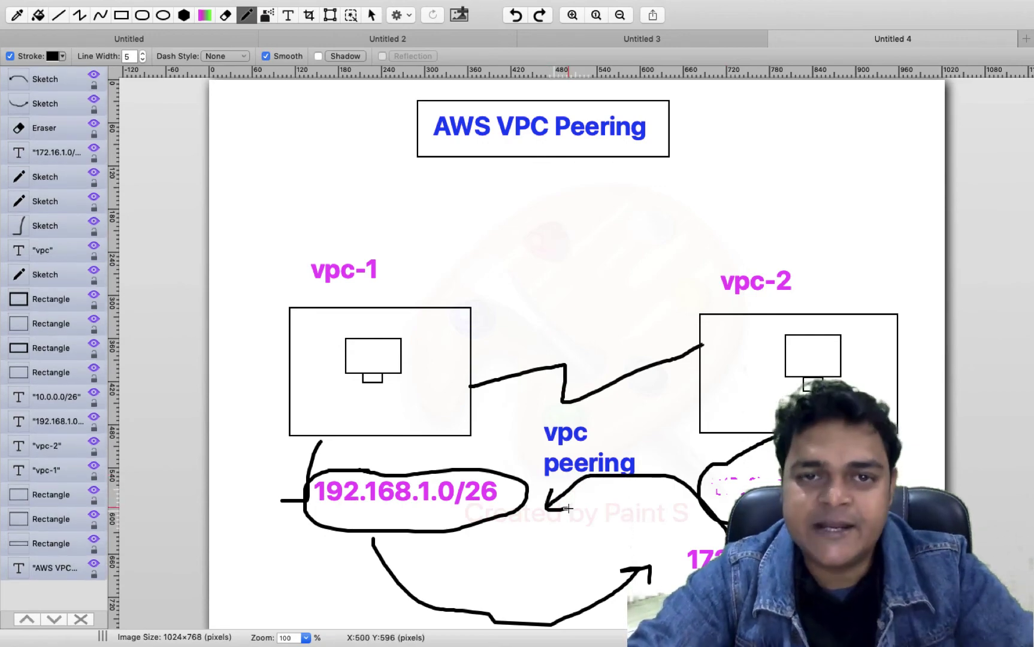
key(ctrl+Left)
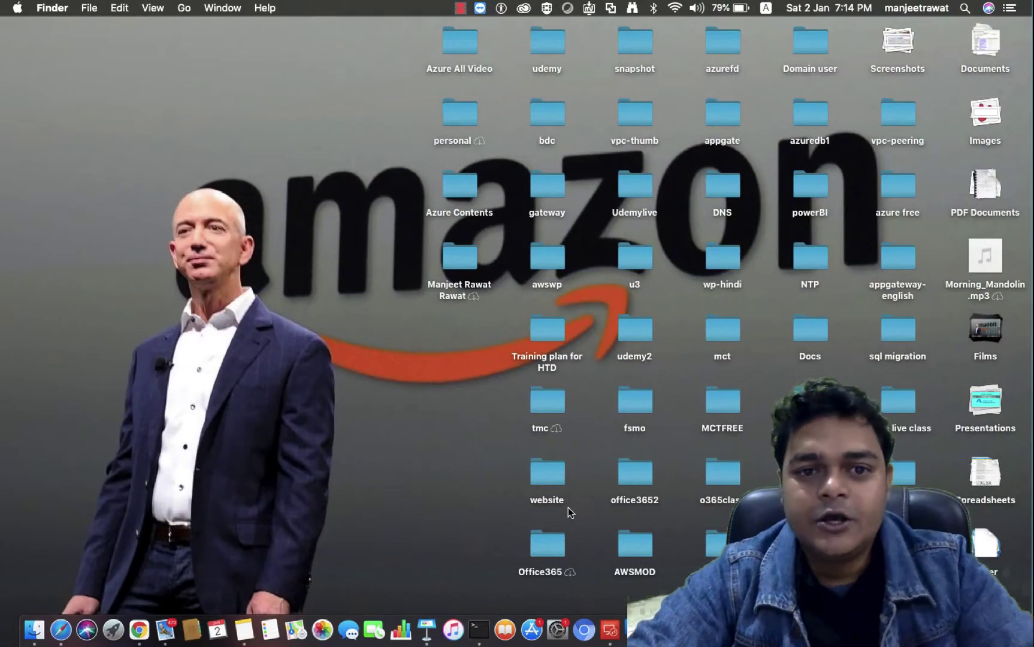
- Open the route editor for the class-route table
key(ctrl+Right)
key(ctrl+Right)
key(ctrl+Right)
key(ctrl+Left)
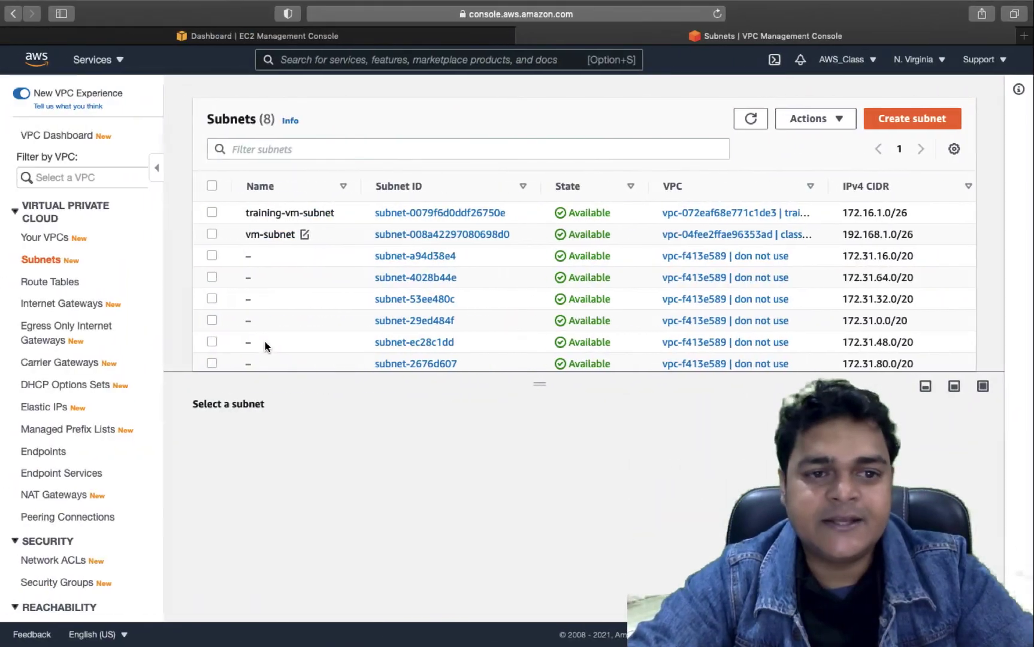
click(65, 283)
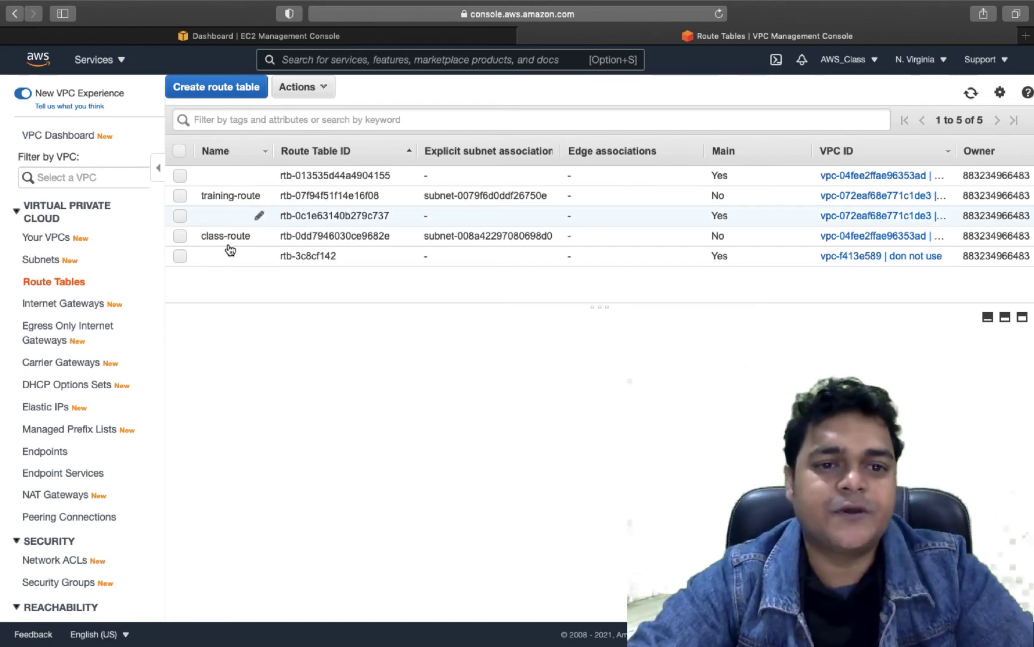
click(181, 235)
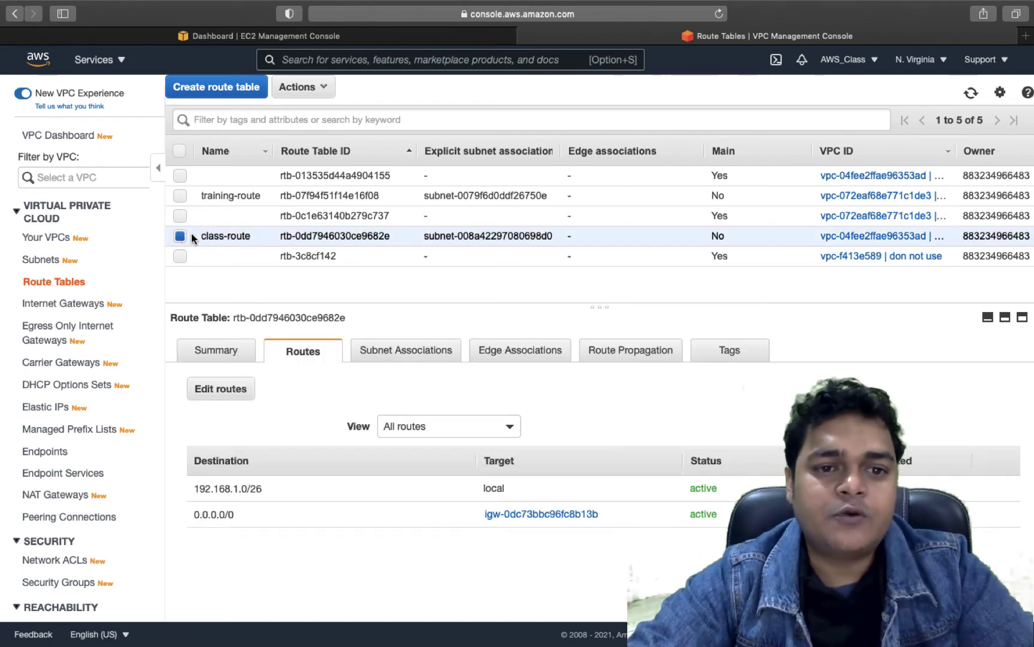
click(238, 395)
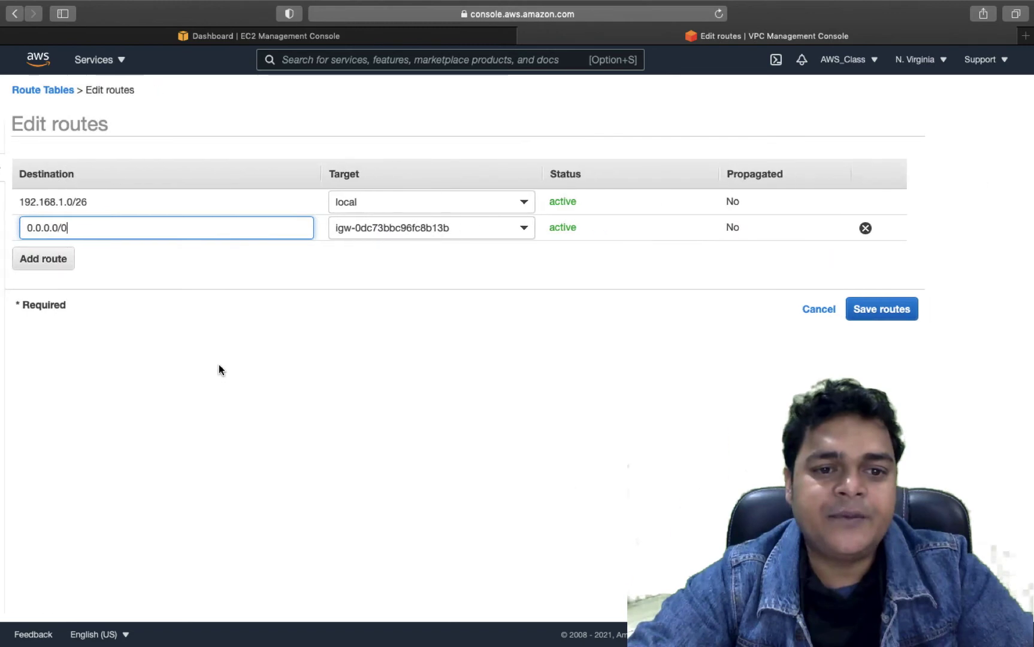
- Add a trial route with a 172.16.1.x destination, then clear it and remove the empty row
click(63, 261)
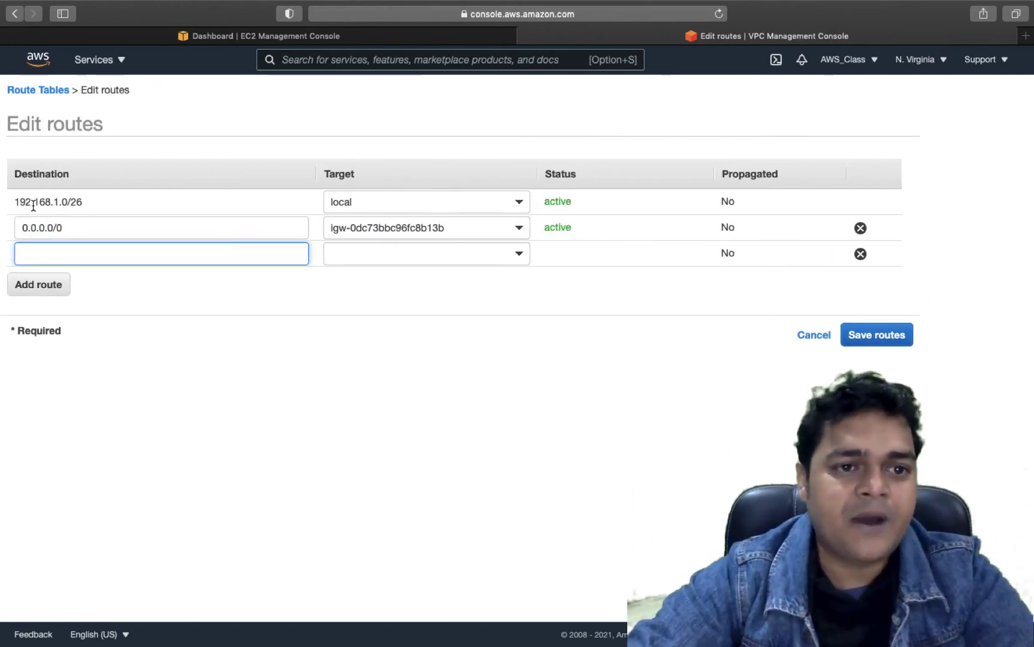
text(172)
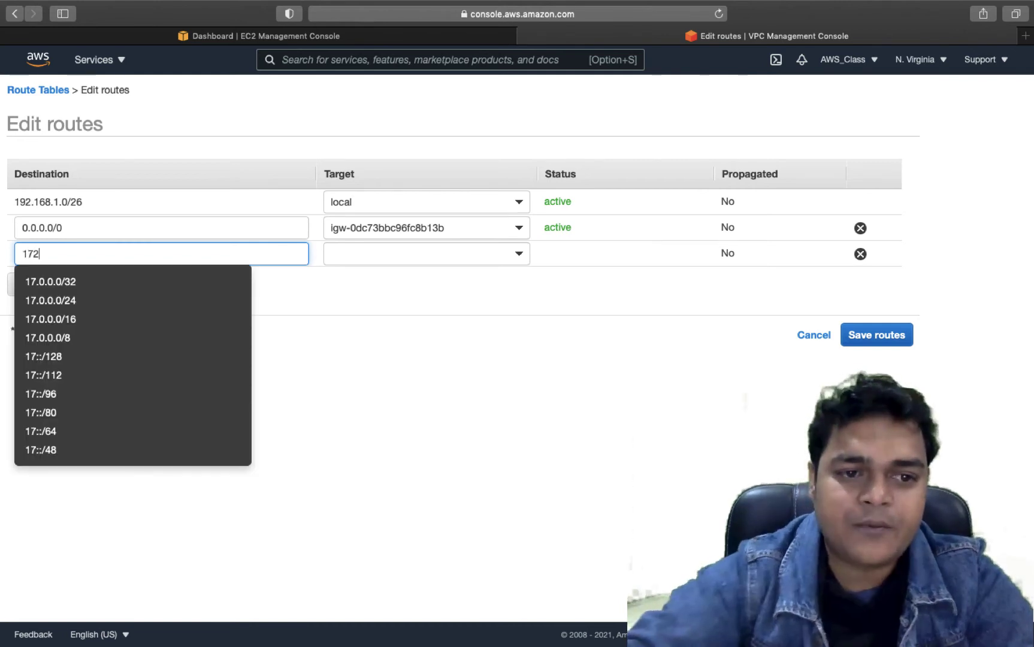
text(.16.1.9)
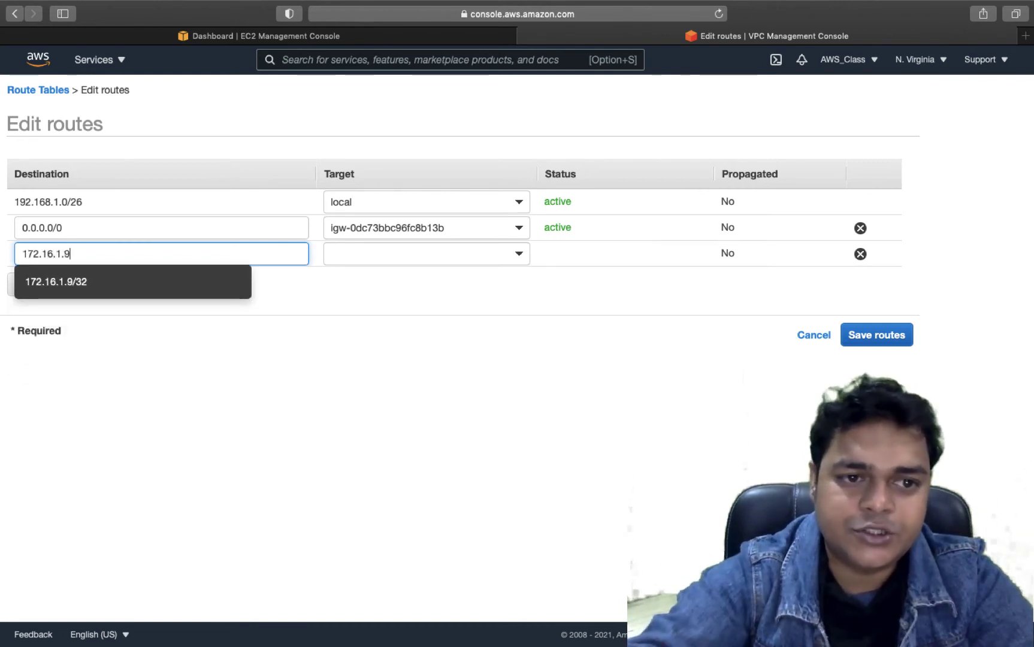
key(BackSpace)
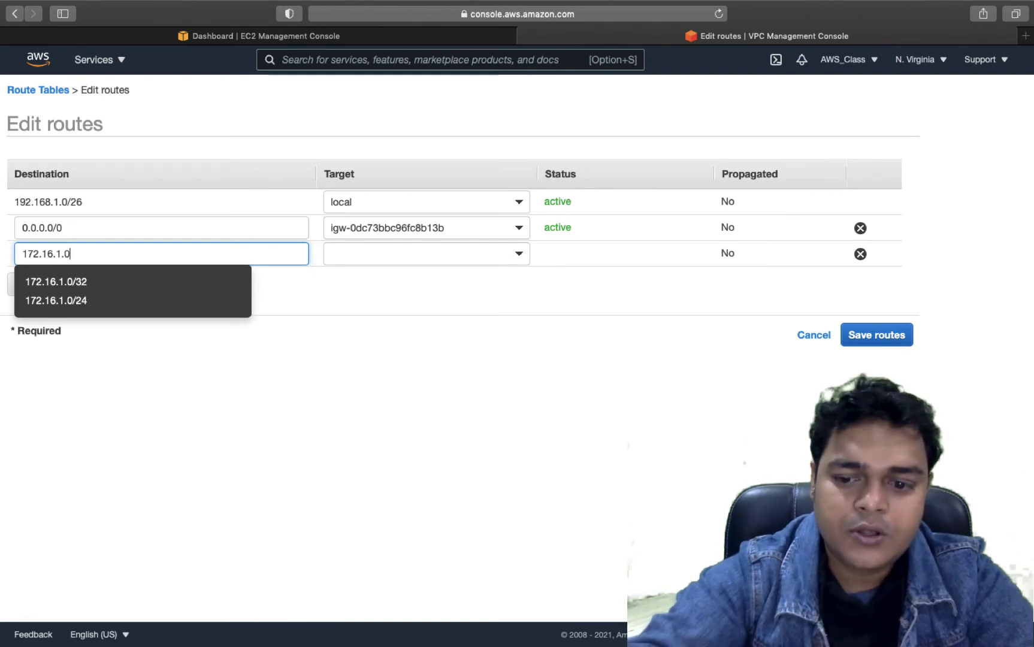
text(0/2)
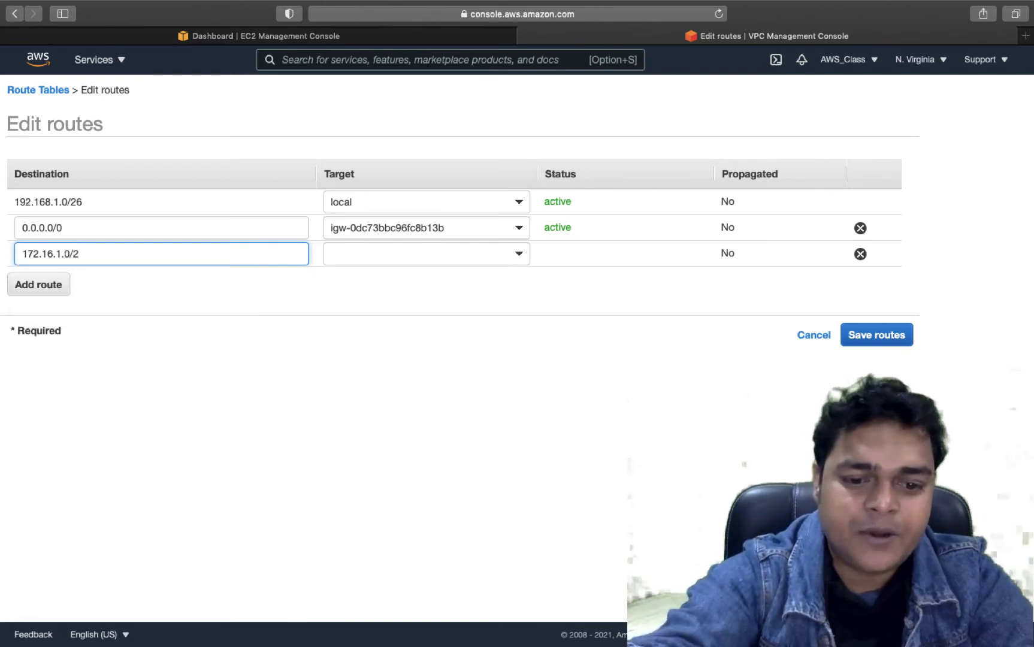
key(BackSpace)
key(BackSpace)
key(BackSpace)
key(BackSpace)
key(BackSpace)
key(BackSpace)
key(BackSpace)
key(BackSpace)
key(BackSpace)
key(BackSpace)
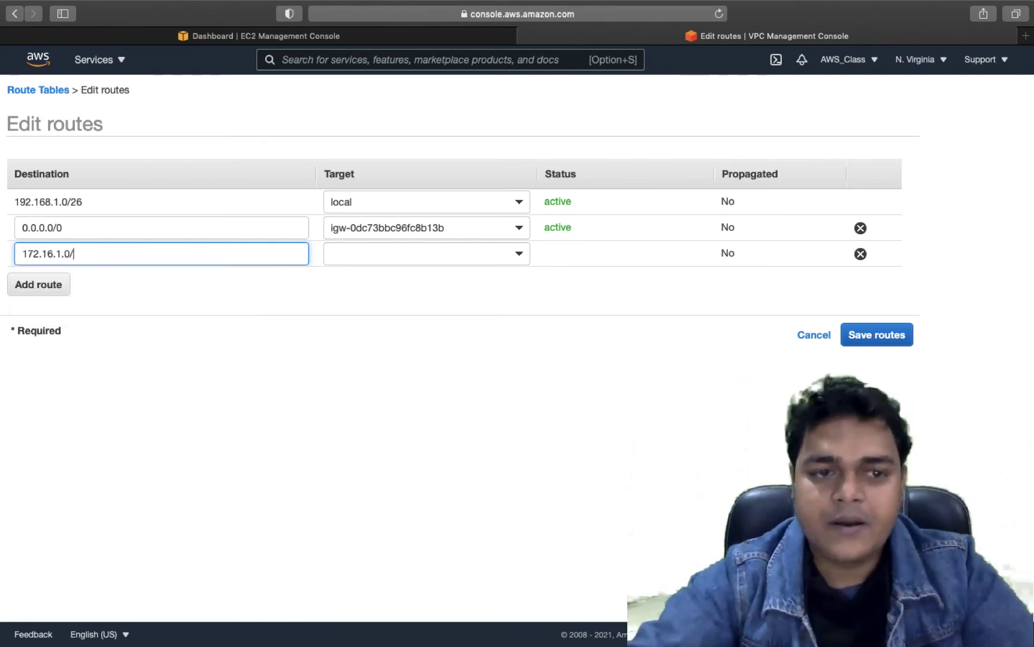
key(BackSpace)
key(BackSpace)
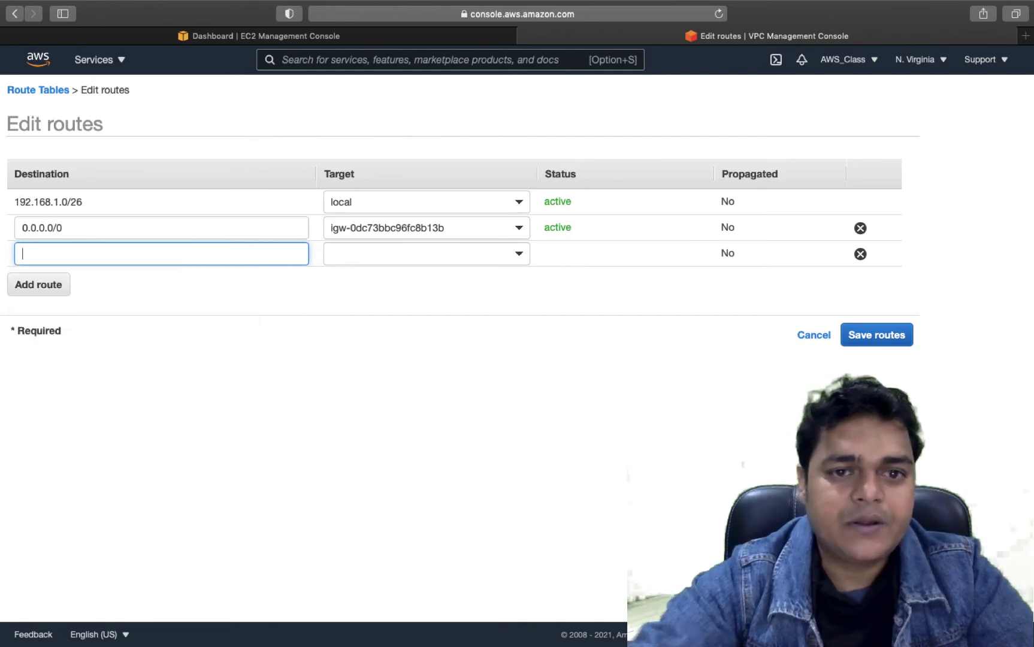
click(860, 254)
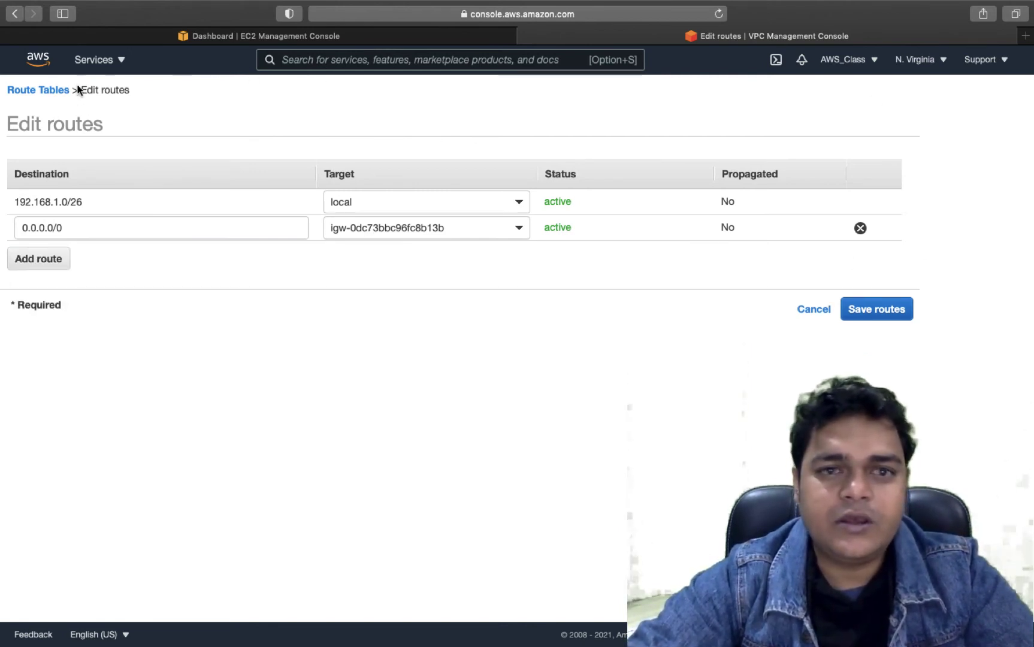
- Leave the route editor and go to Peering Connections from the VPC sidebar
click(51, 91)
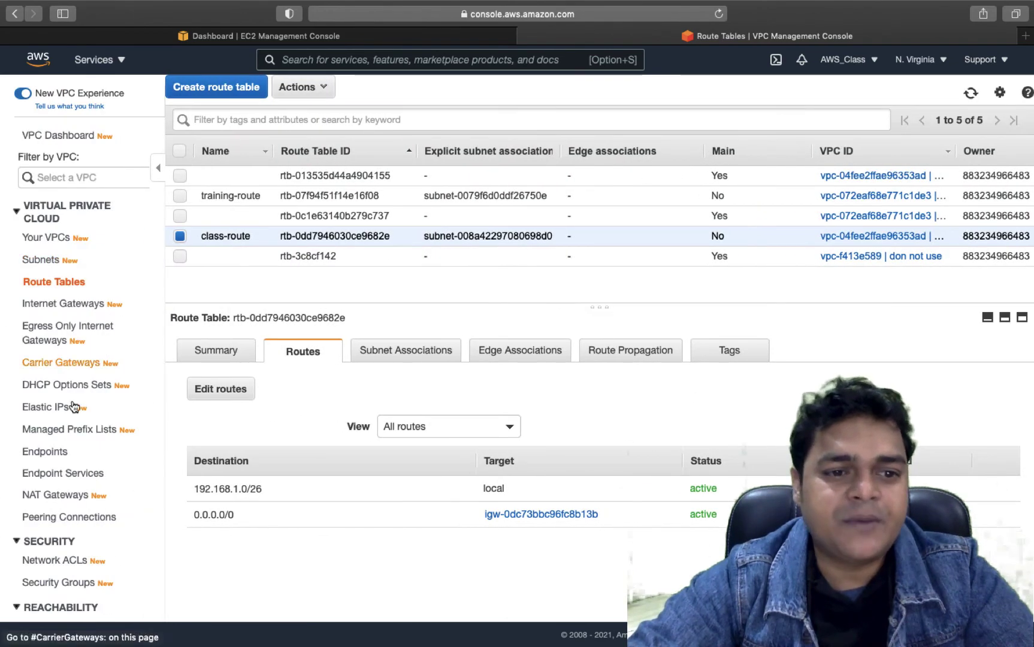
scroll(61, 481, down, 8)
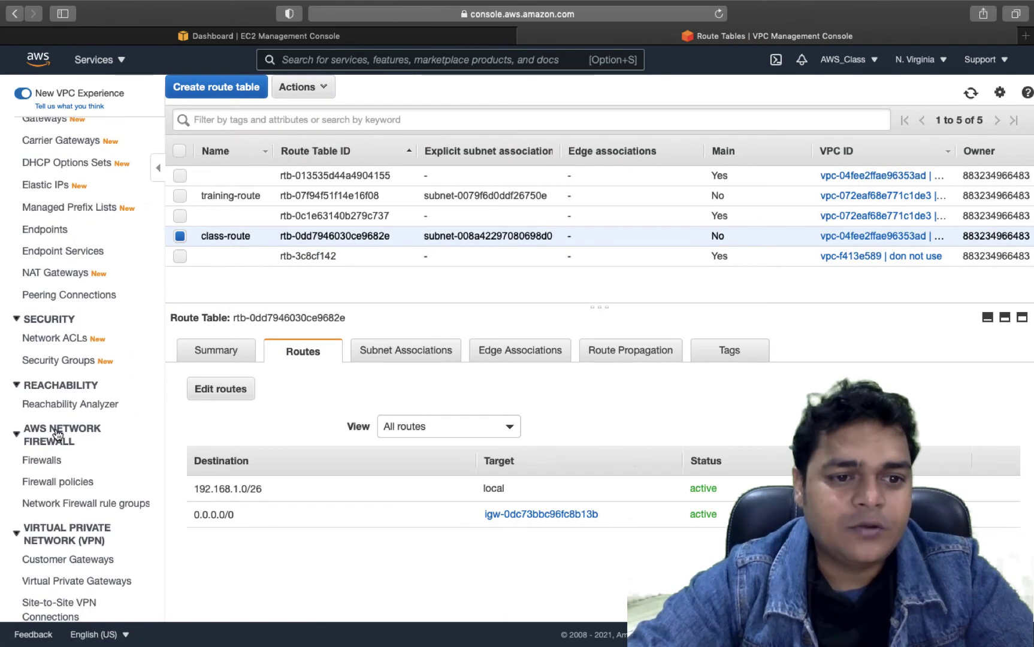
scroll(60, 482, down, 5)
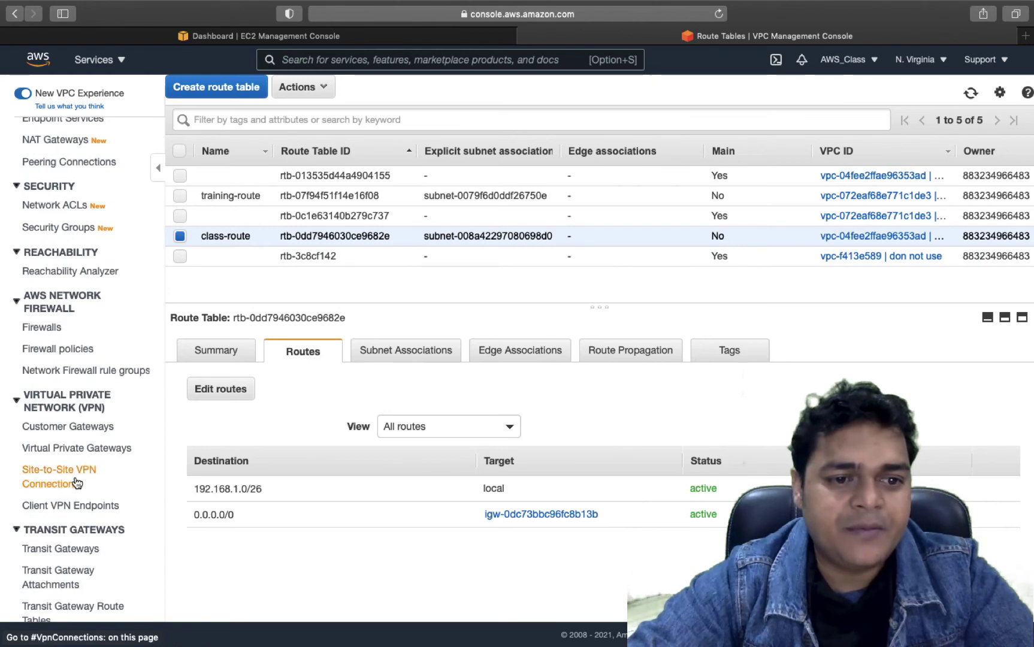
scroll(86, 520, down, 6)
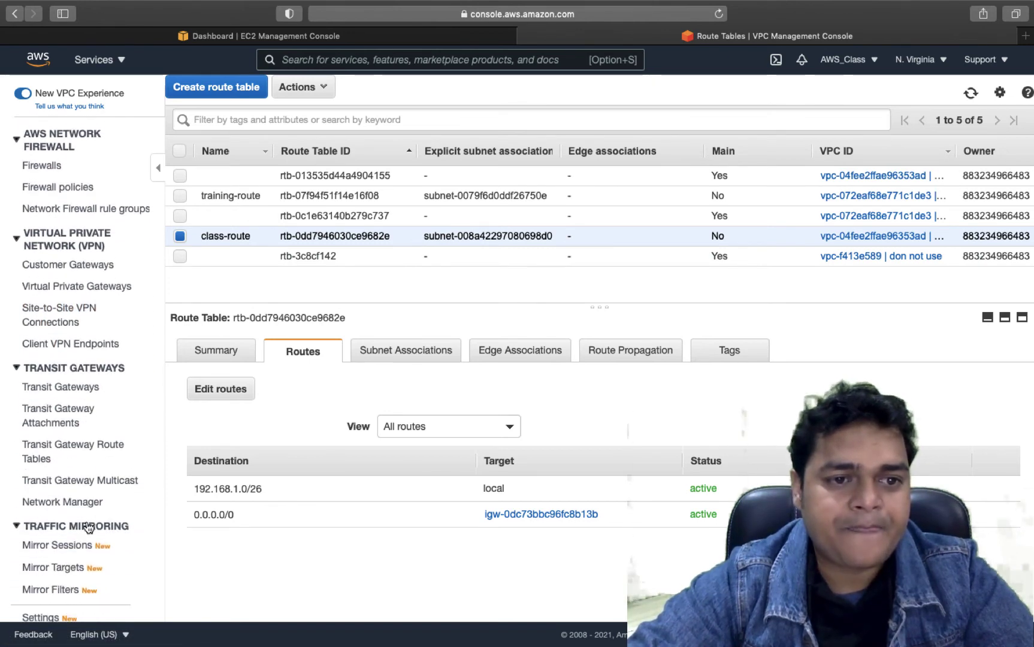
scroll(88, 527, down, 1)
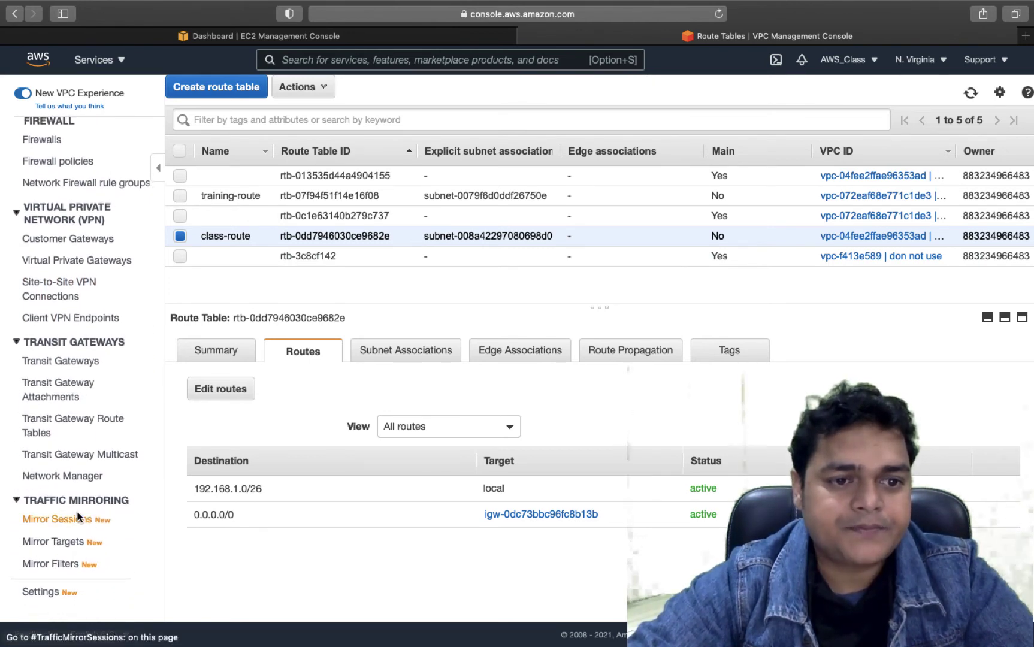
scroll(66, 533, up, 8)
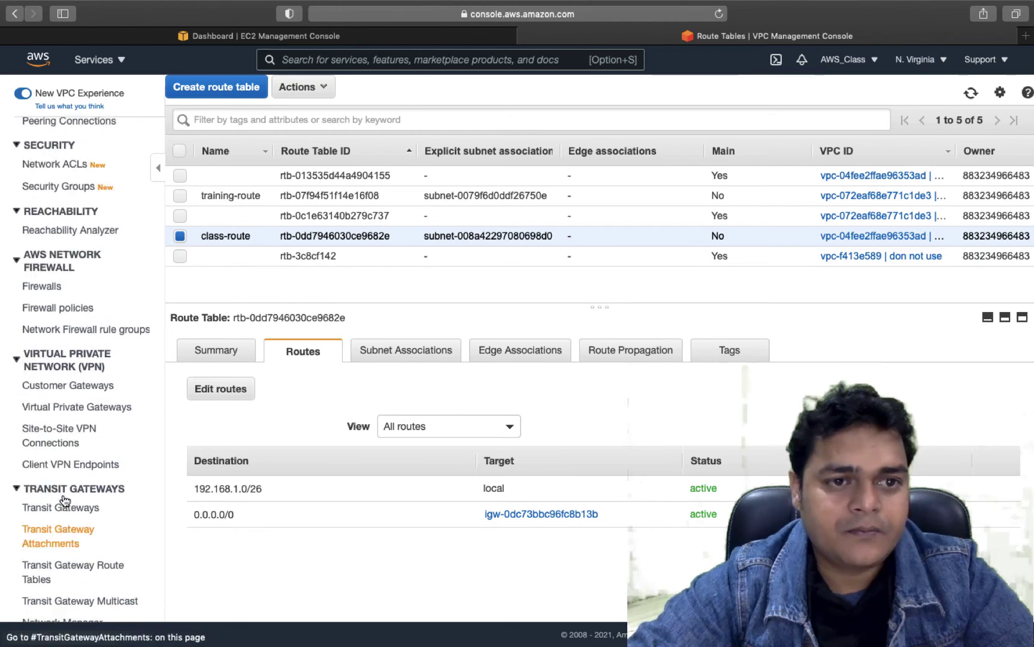
scroll(64, 501, up, 2)
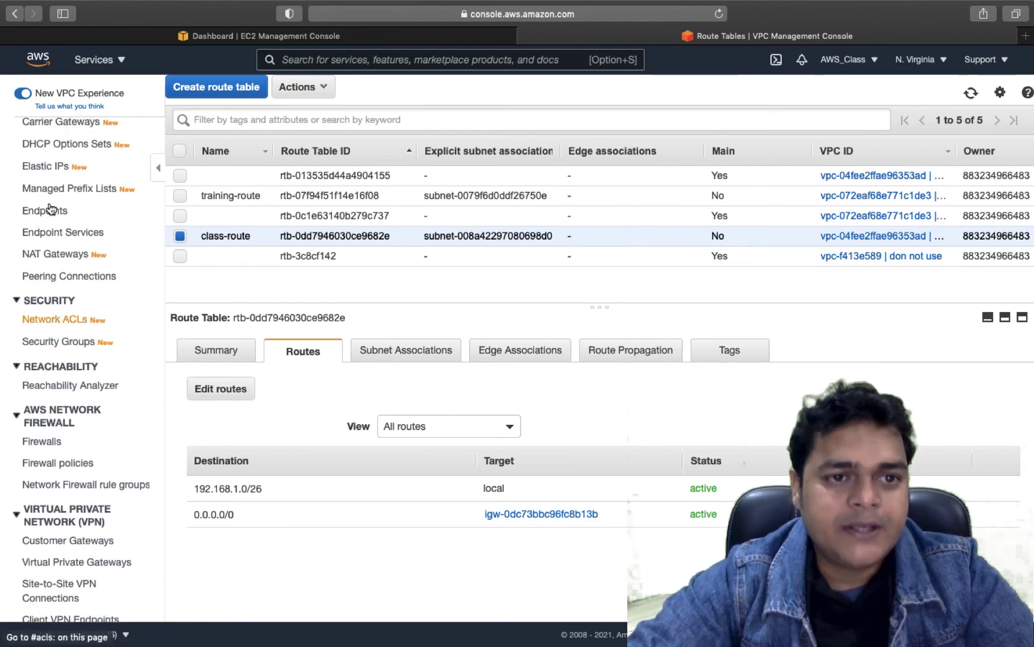
scroll(51, 200, up, 5)
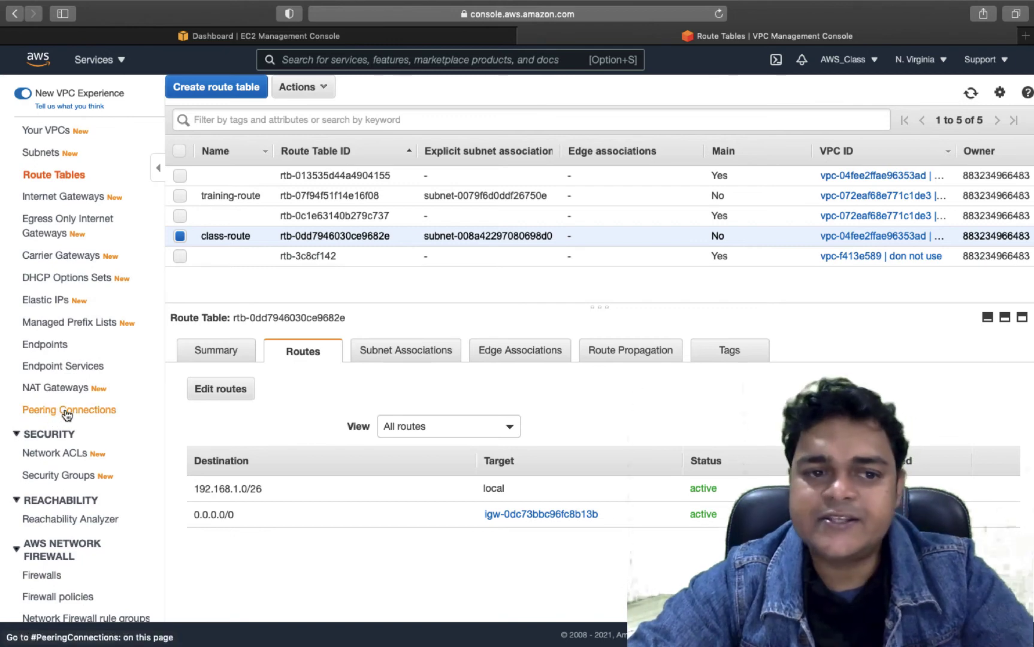
click(75, 413)
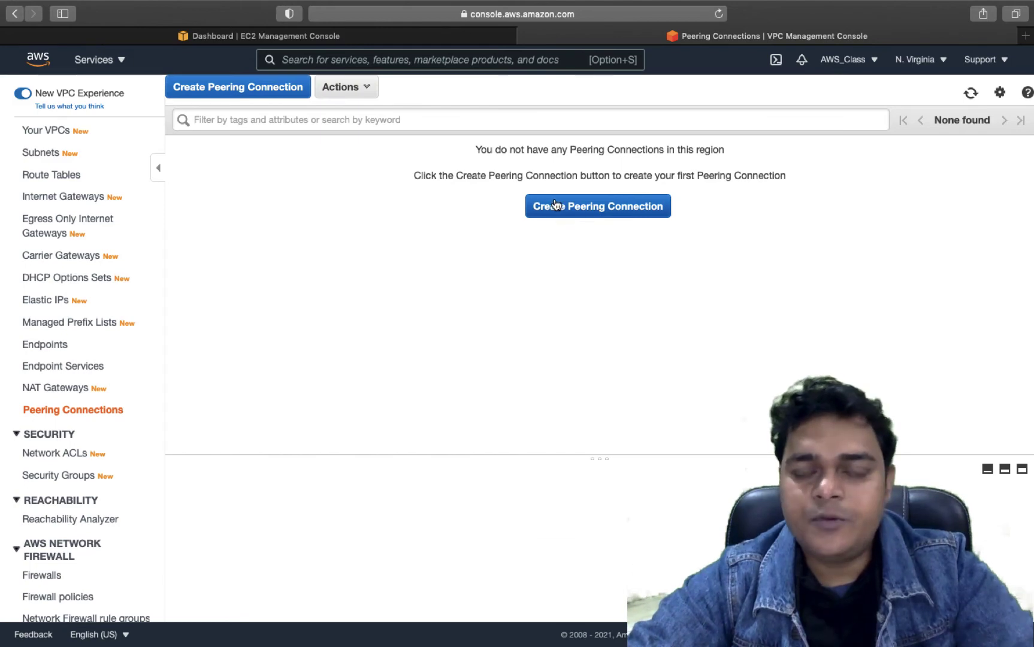
- Start a peering connection named test-vpc-peering from class-vpc-1 to training-vpc-2
click(592, 208)
click(260, 176)
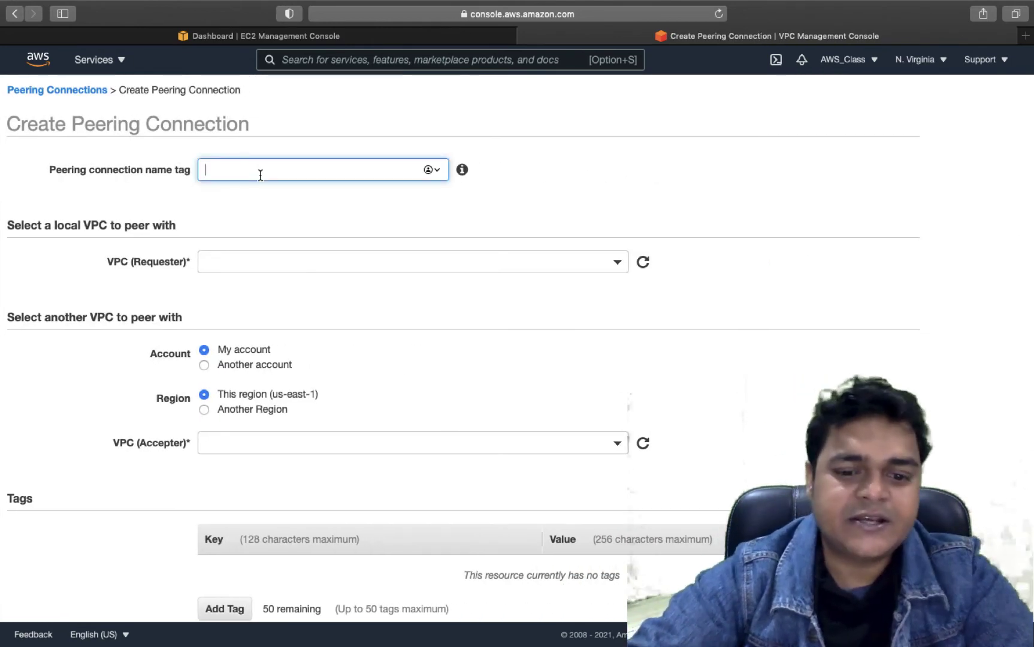
text(test-)
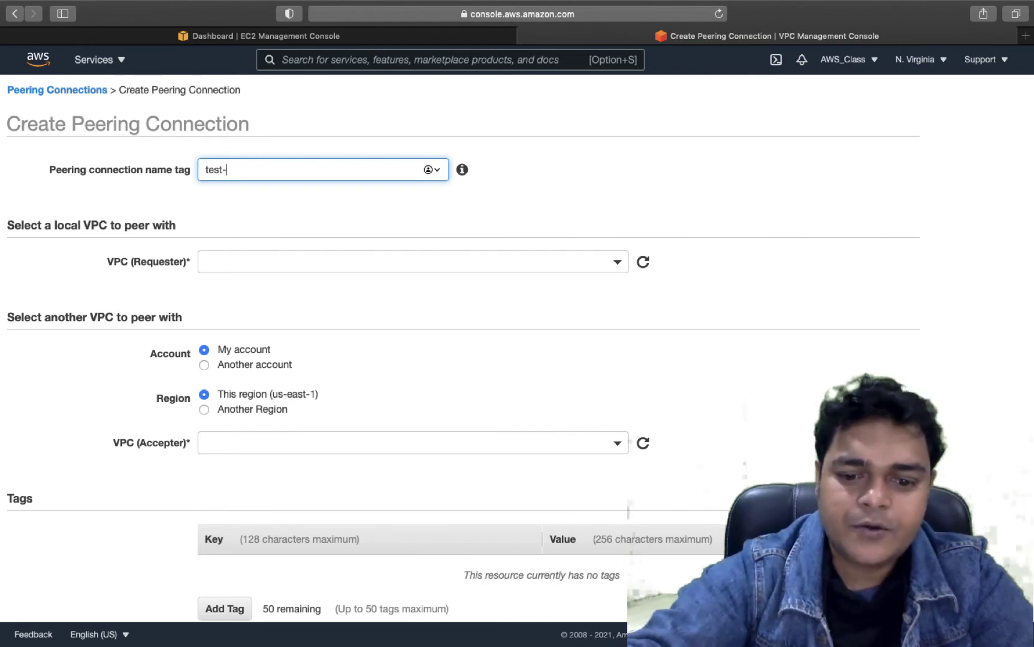
text(vpc-peering)
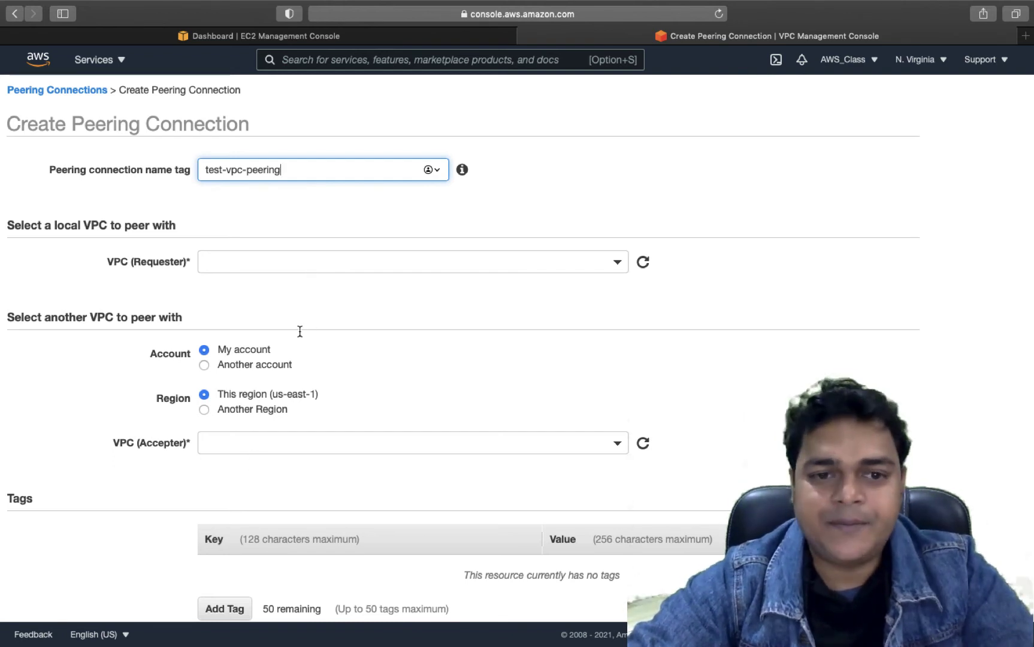
click(319, 273)
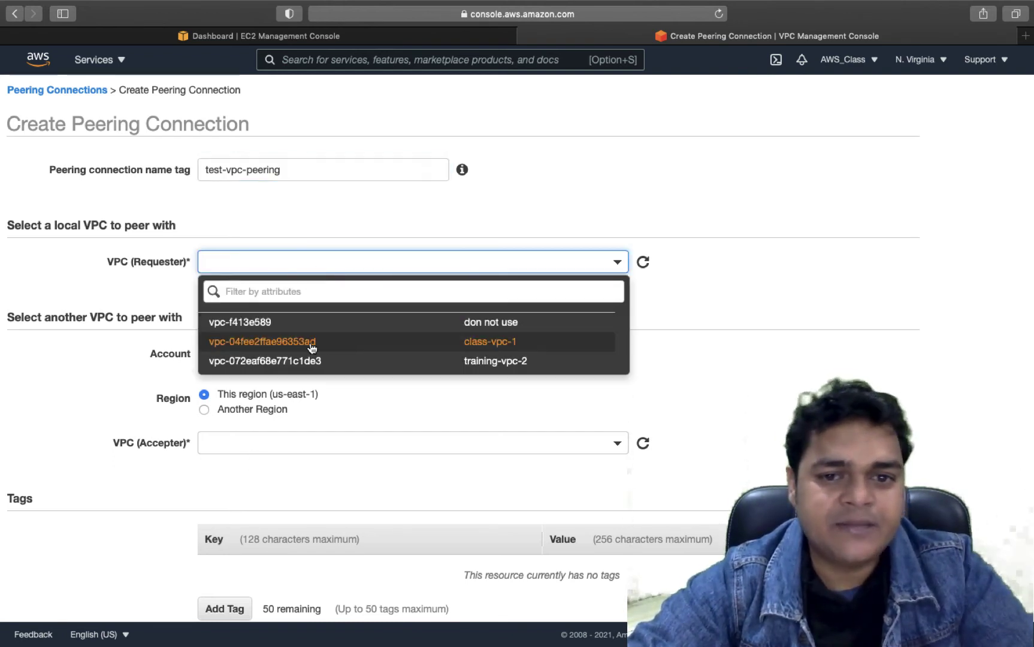
click(410, 351)
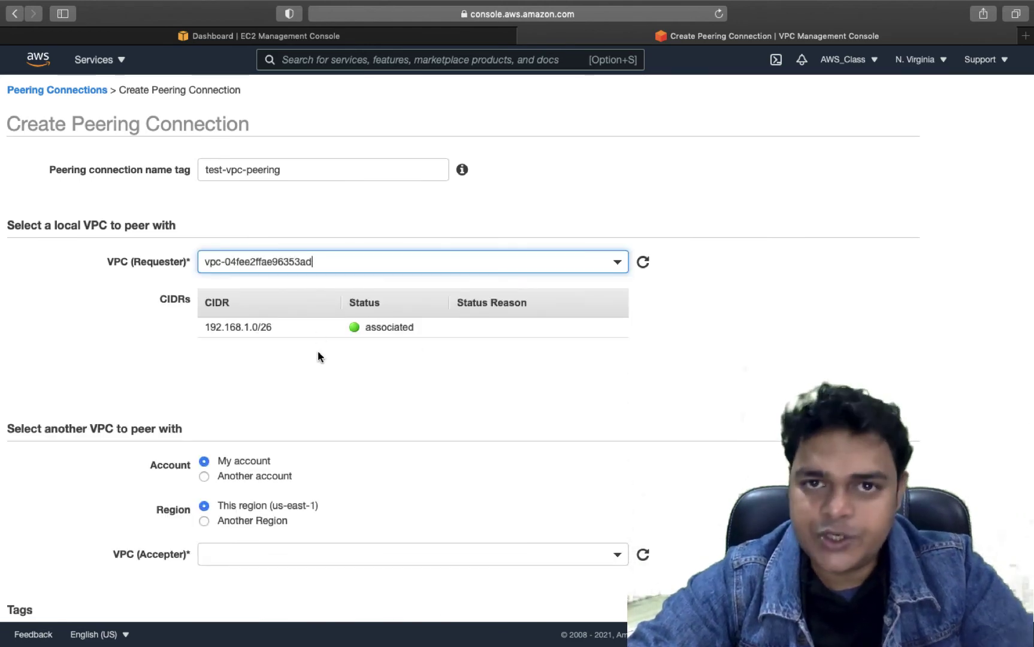
scroll(279, 374, down, 4)
click(263, 386)
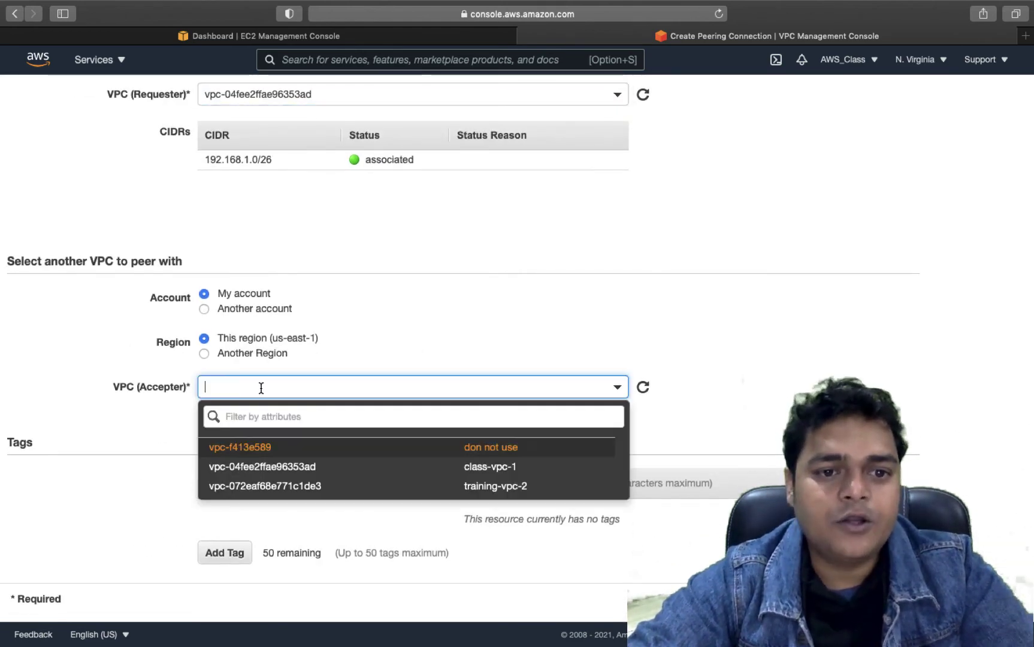
click(276, 486)
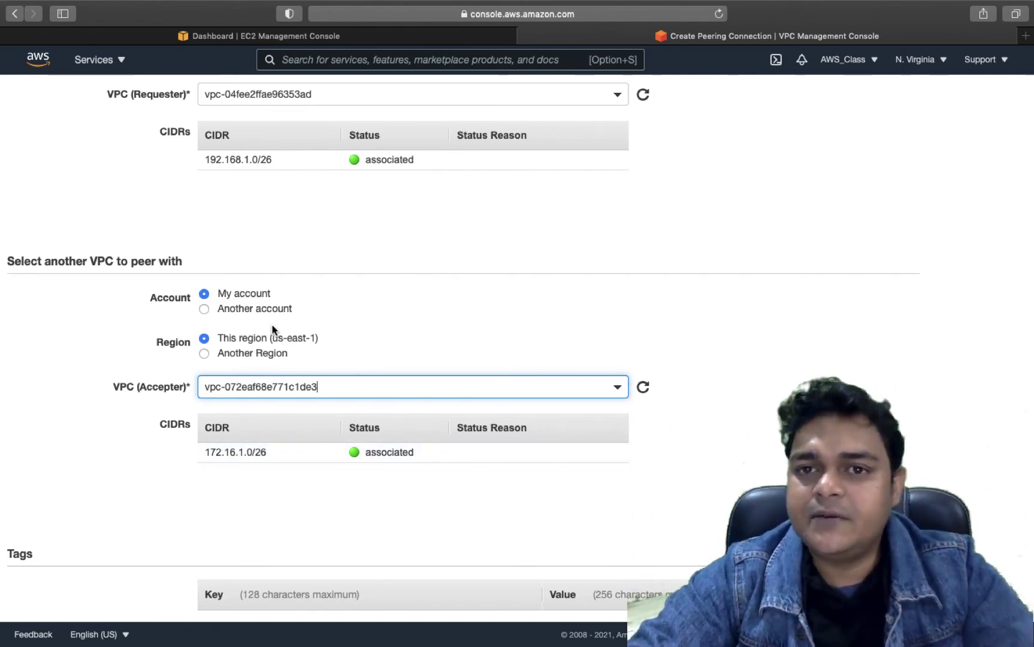
- Try the Another region and Another account options, revert to My account and This region, and submit
click(204, 354)
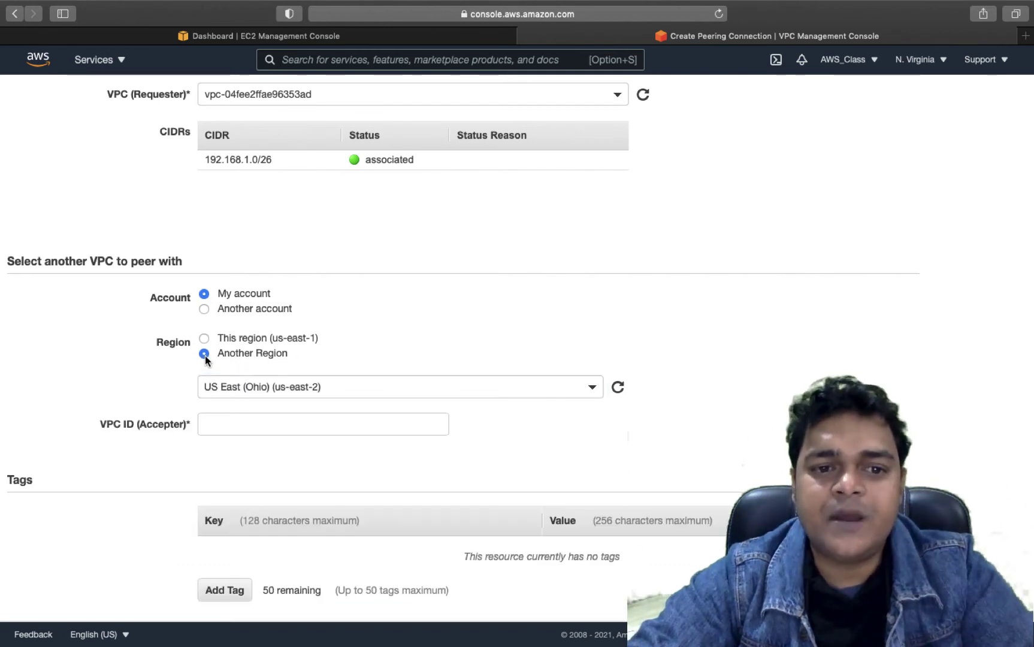
click(330, 390)
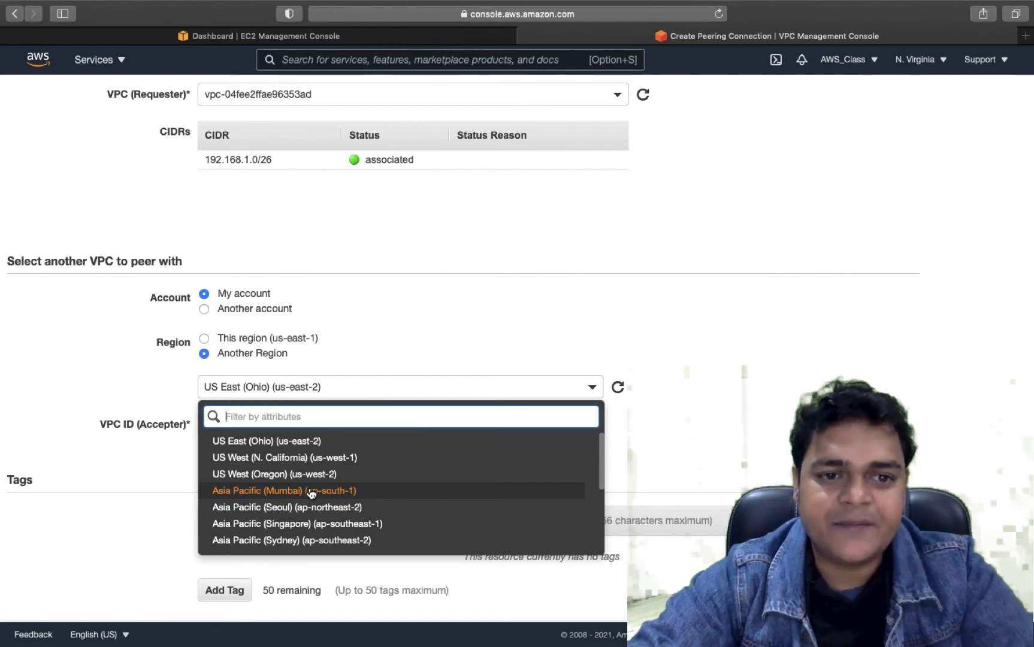
click(424, 357)
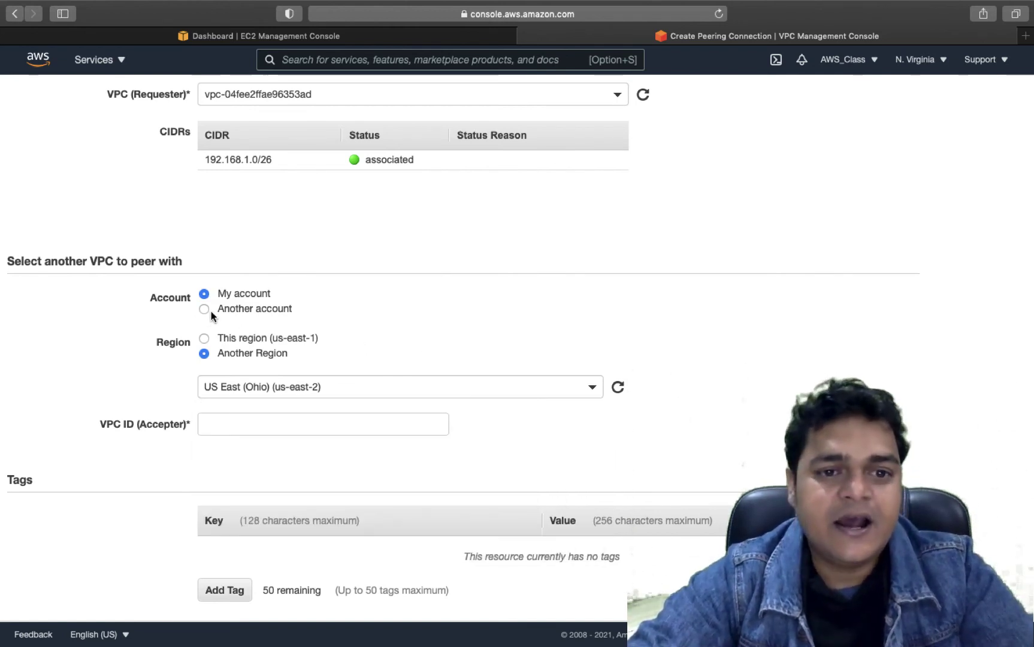
click(207, 310)
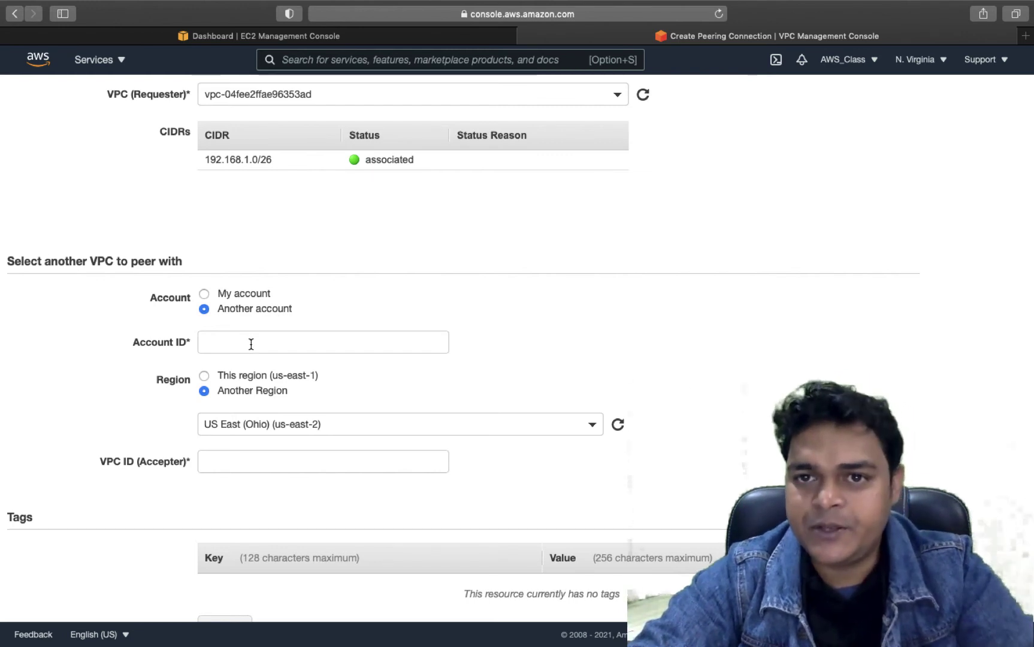
click(215, 295)
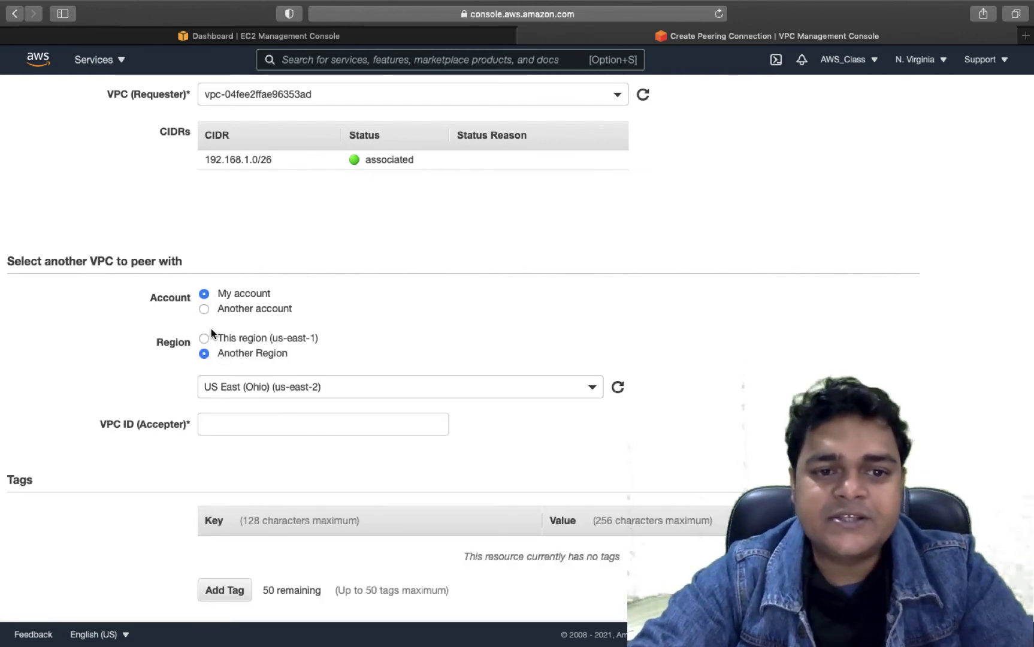
click(216, 339)
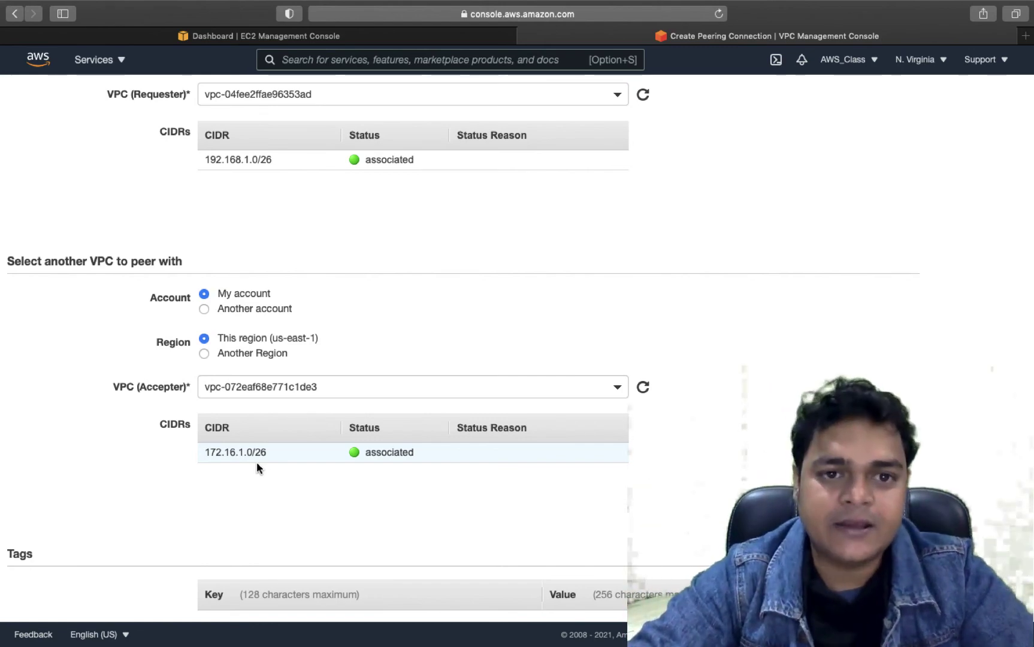
scroll(256, 465, up, 3)
scroll(256, 467, down, 5)
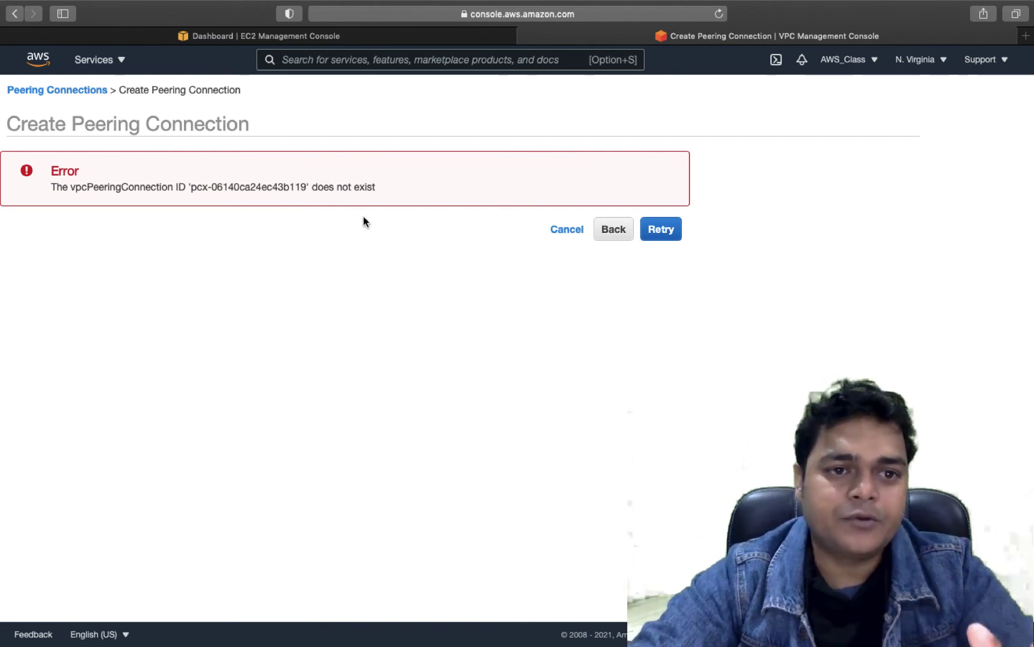
- Go back to the peering form and rename its tag to training-peering1988
click(614, 229)
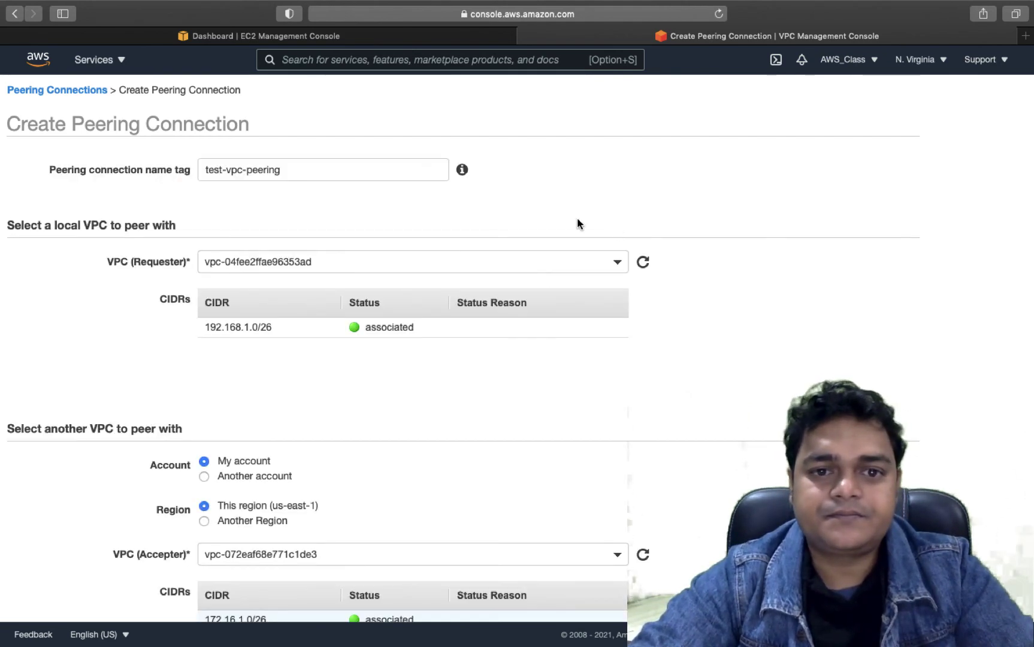
triple_click(280, 169)
text(tra)
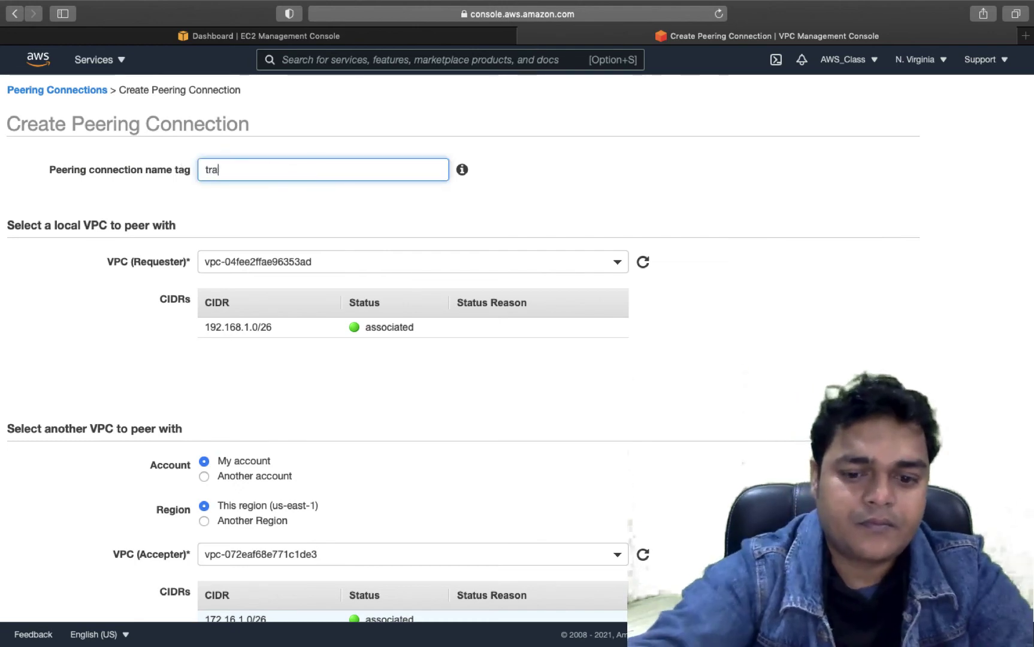
text(ining-p)
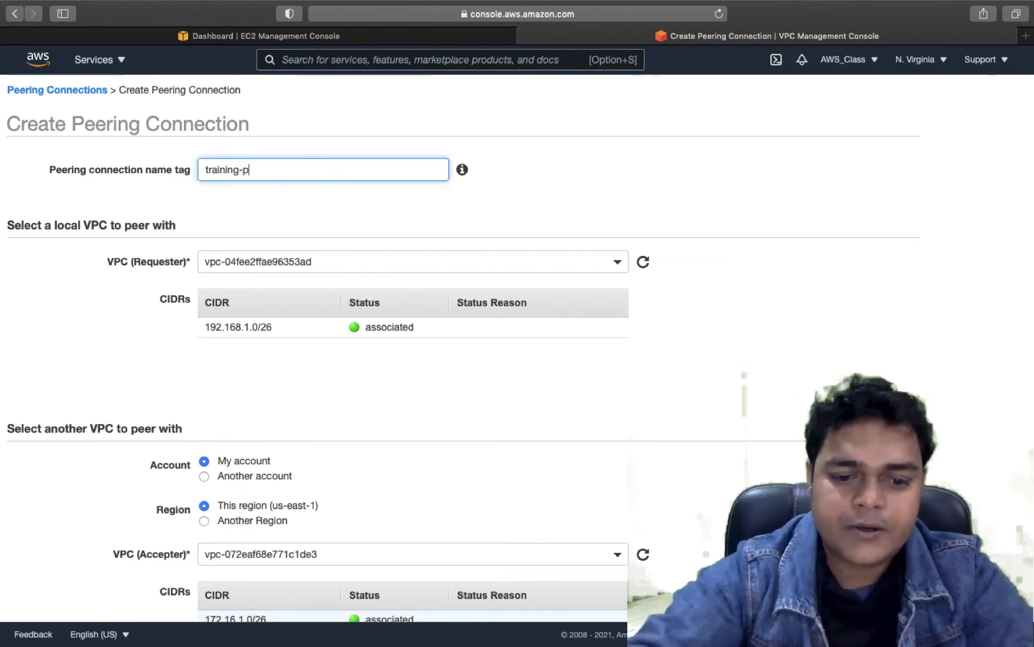
text(eering19)
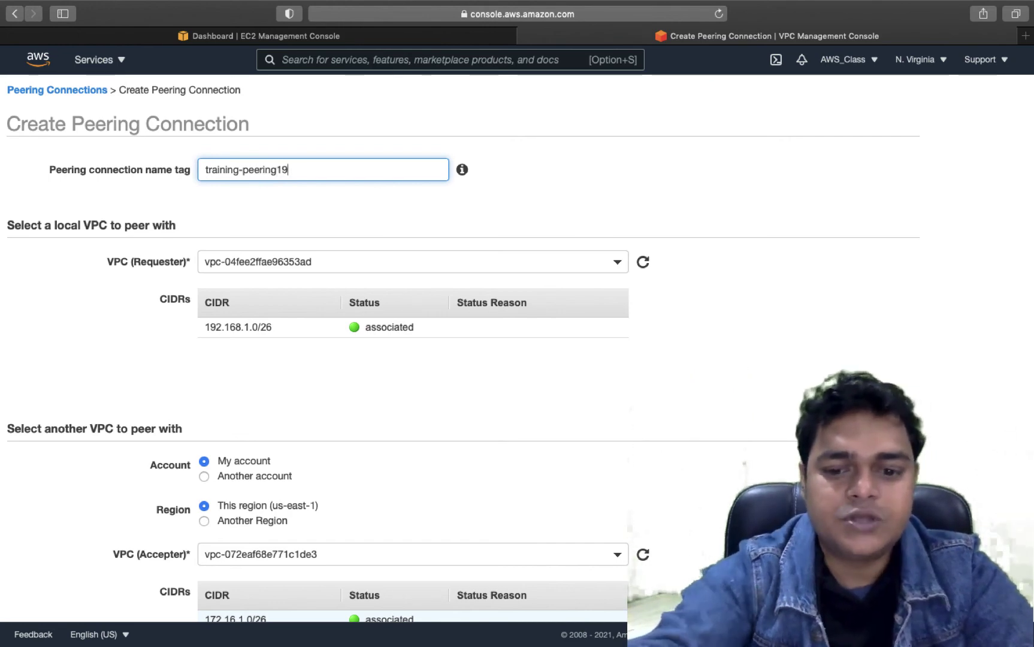
text(88)
scroll(342, 325, down, 5)
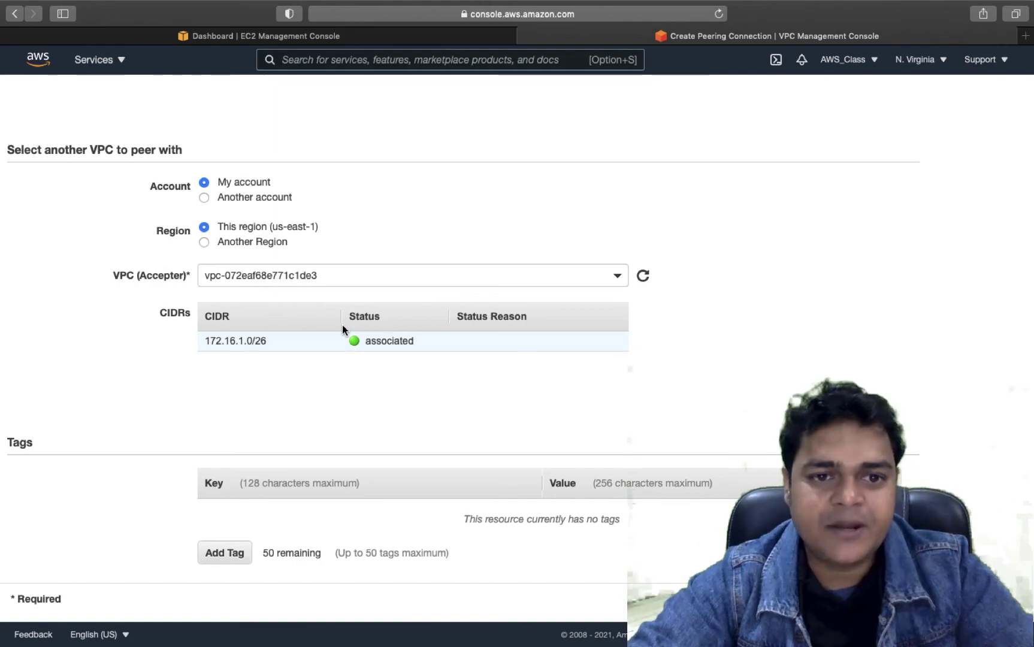
- Switch briefly to the desktop space, then return to the browser showing pcx-06140ca24ec43b119 requested
key(ctrl+Left)
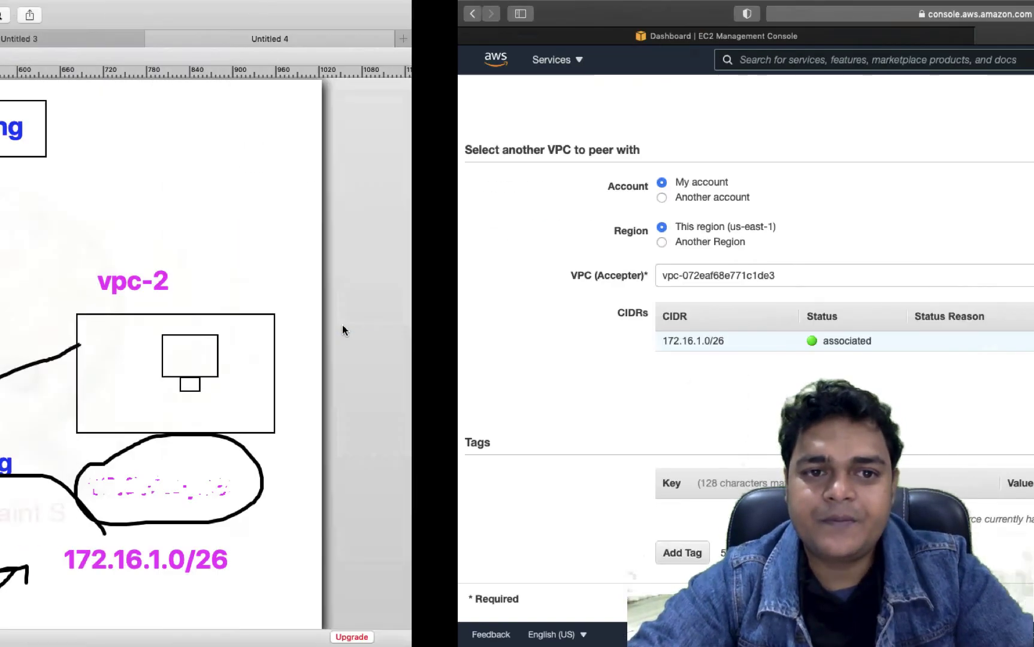
key(ctrl+Left)
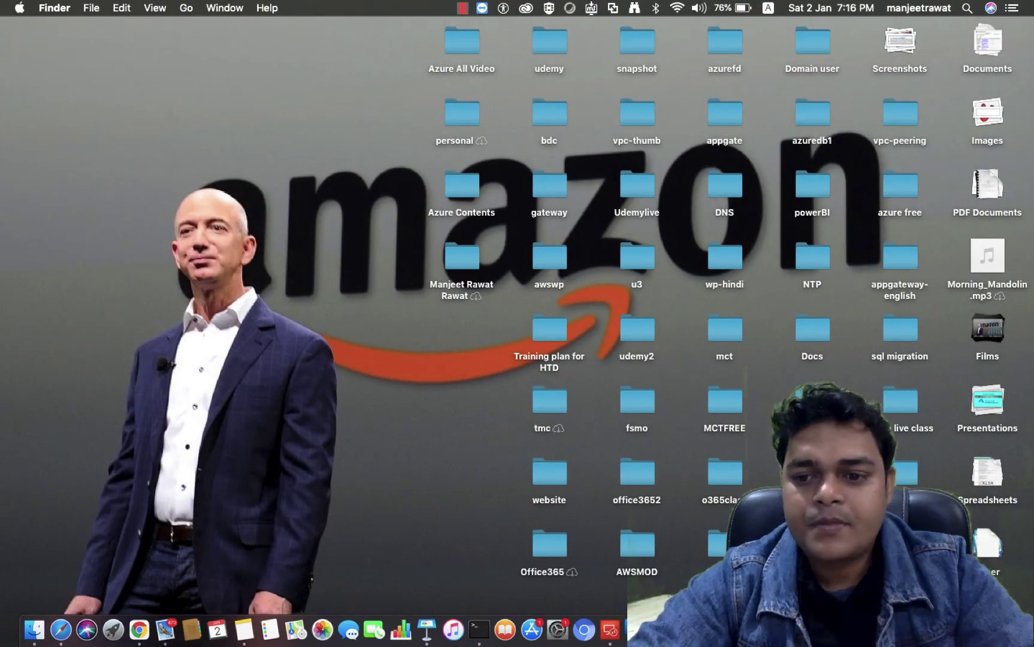
key(ctrl+Right)
key(ctrl+Right)
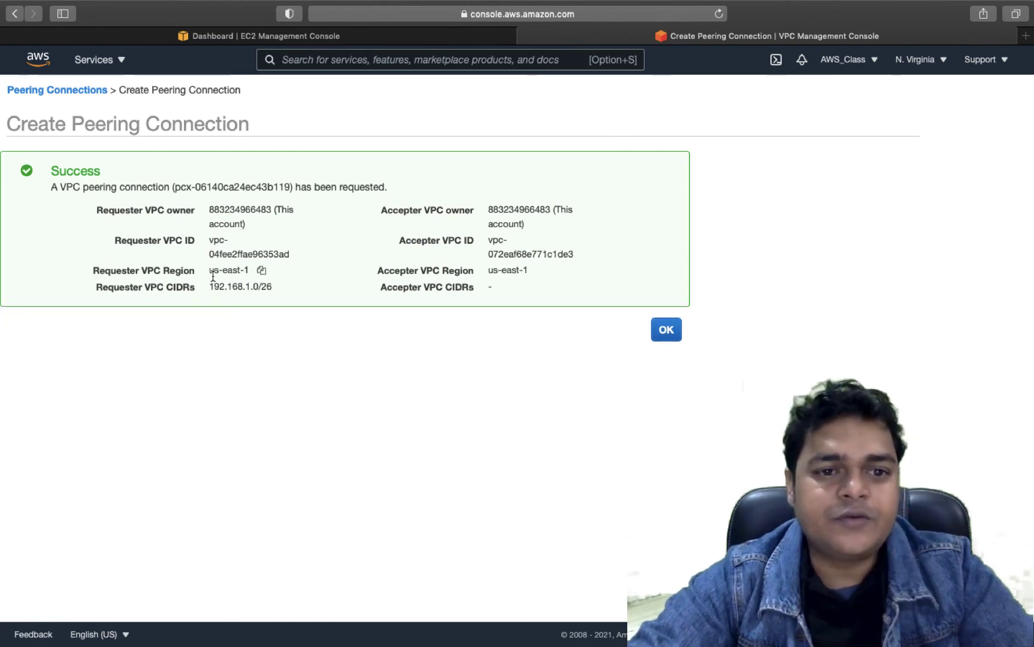
- Check both us-east-1 VPCs in the request and confirm the connection is Pending Acceptance
drag(211, 270, 247, 270)
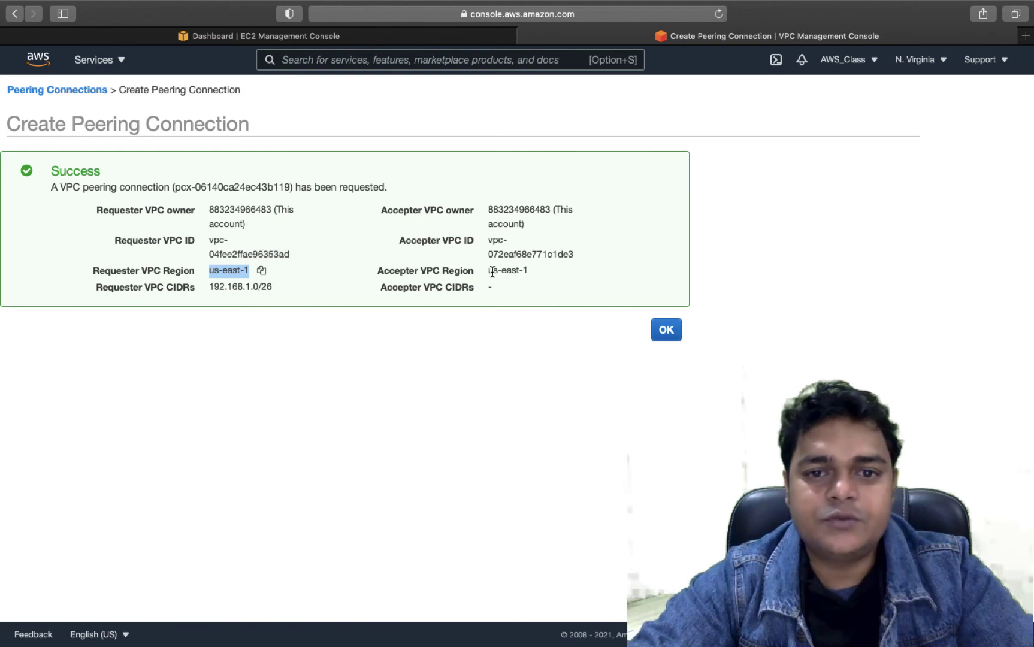
drag(490, 270, 533, 268)
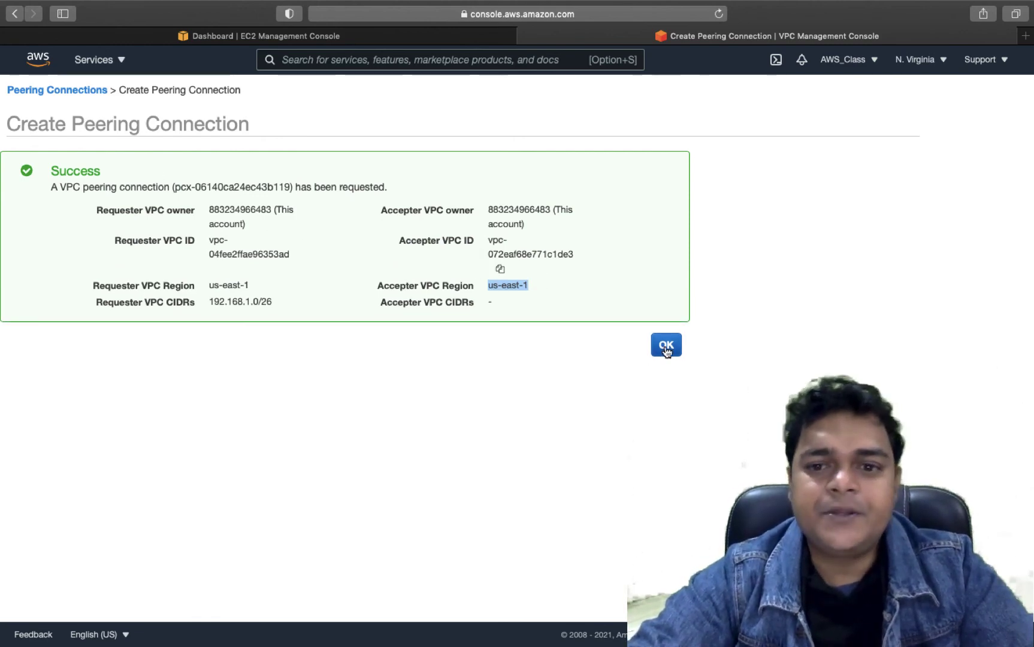
click(666, 347)
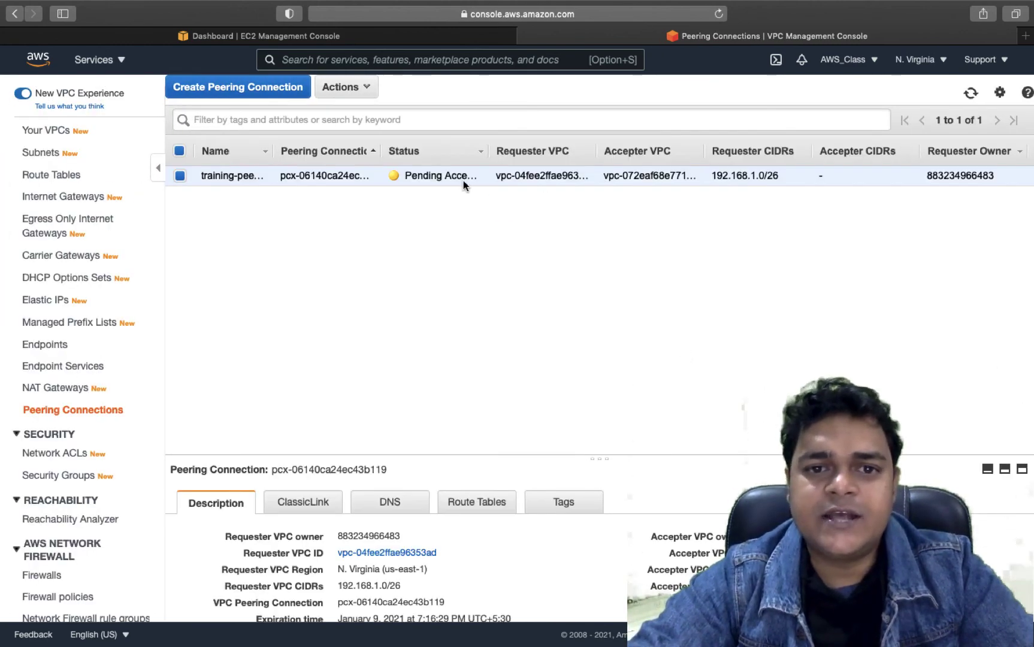
drag(488, 151, 570, 150)
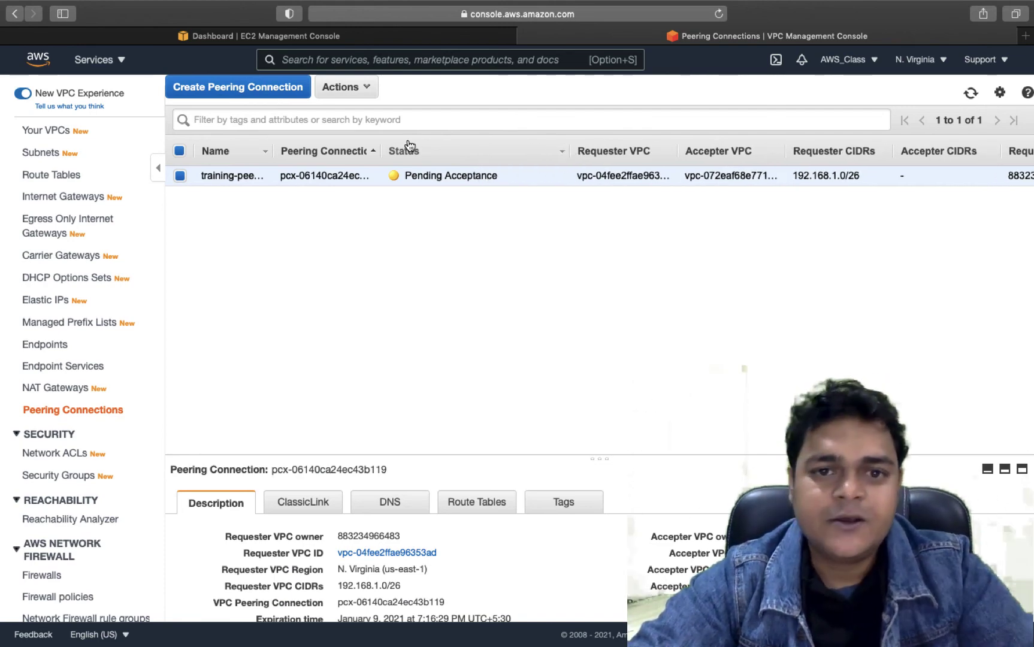
- Accept peering connection pcx-06140ca24ec43b119 so it becomes Active with accepter CIDR 172.16.1.0/26
click(363, 95)
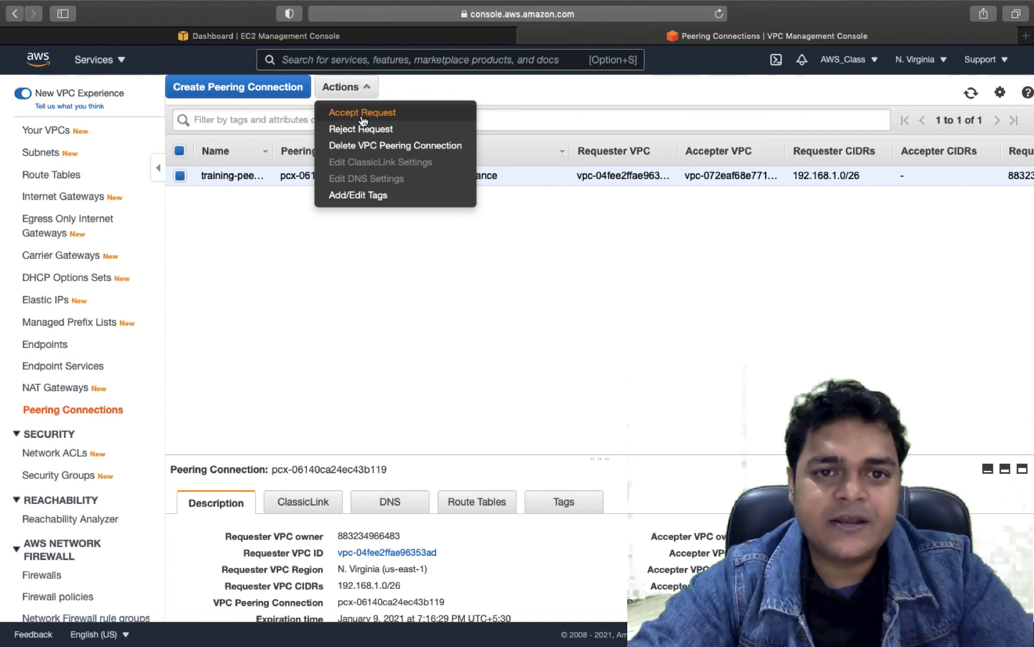
click(363, 112)
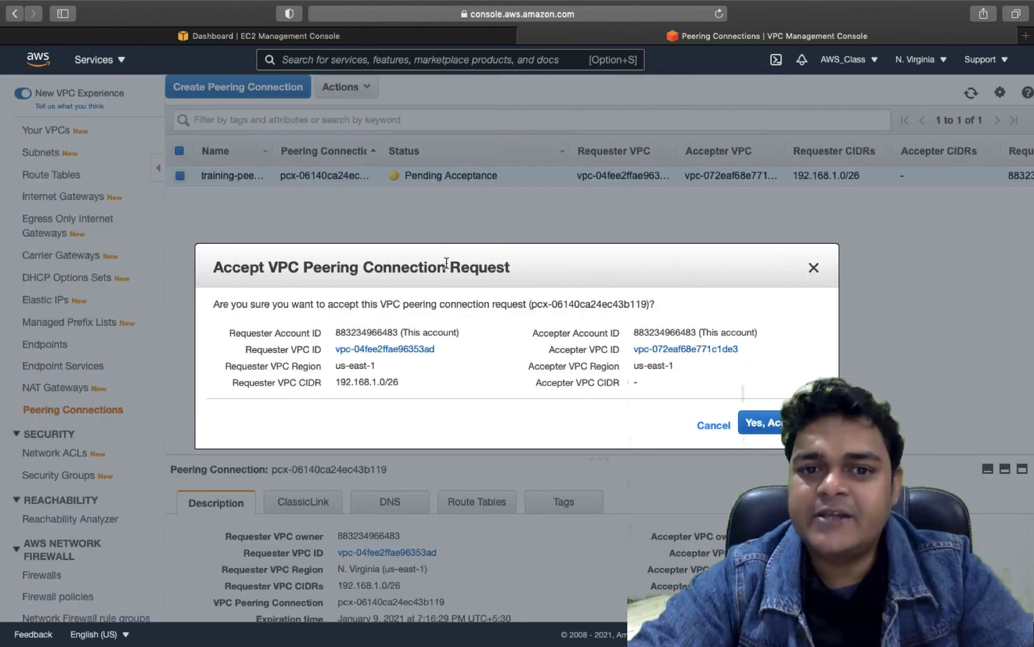
click(761, 422)
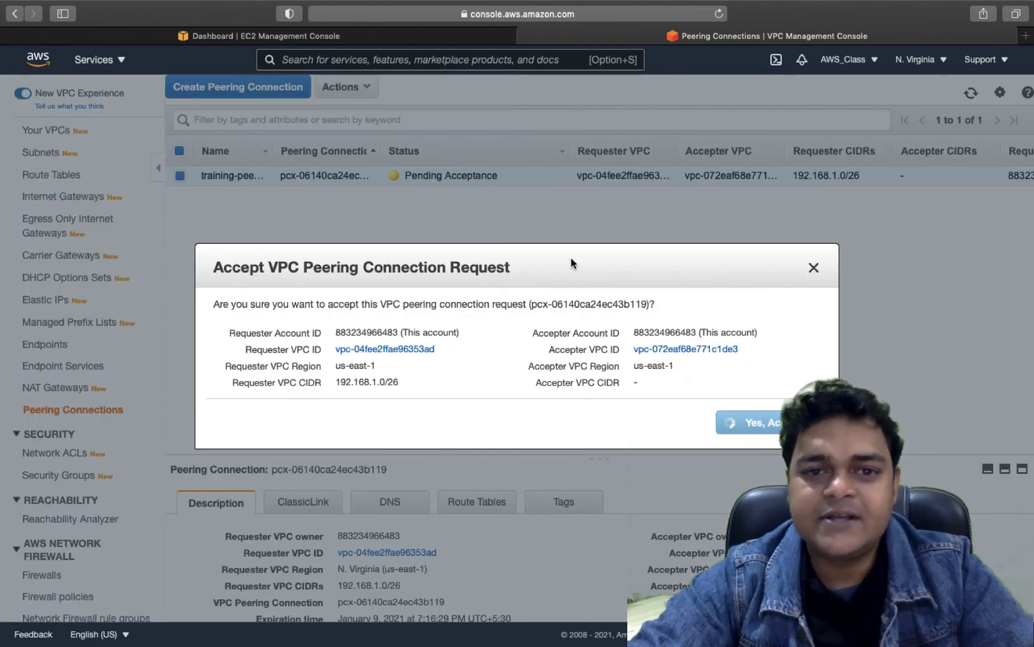
click(769, 411)
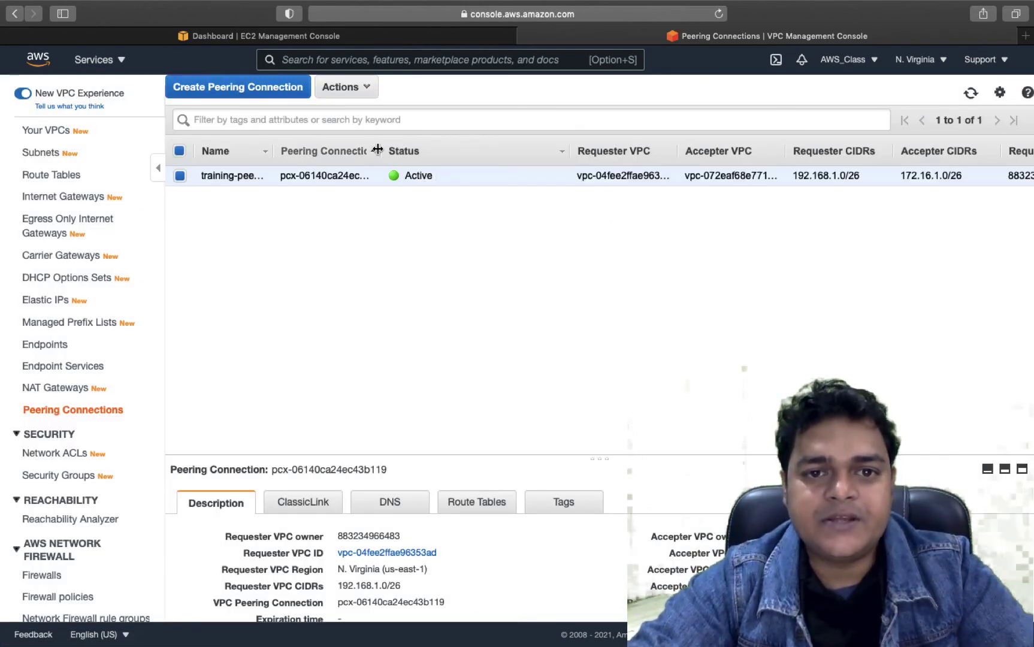
drag(380, 154, 495, 153)
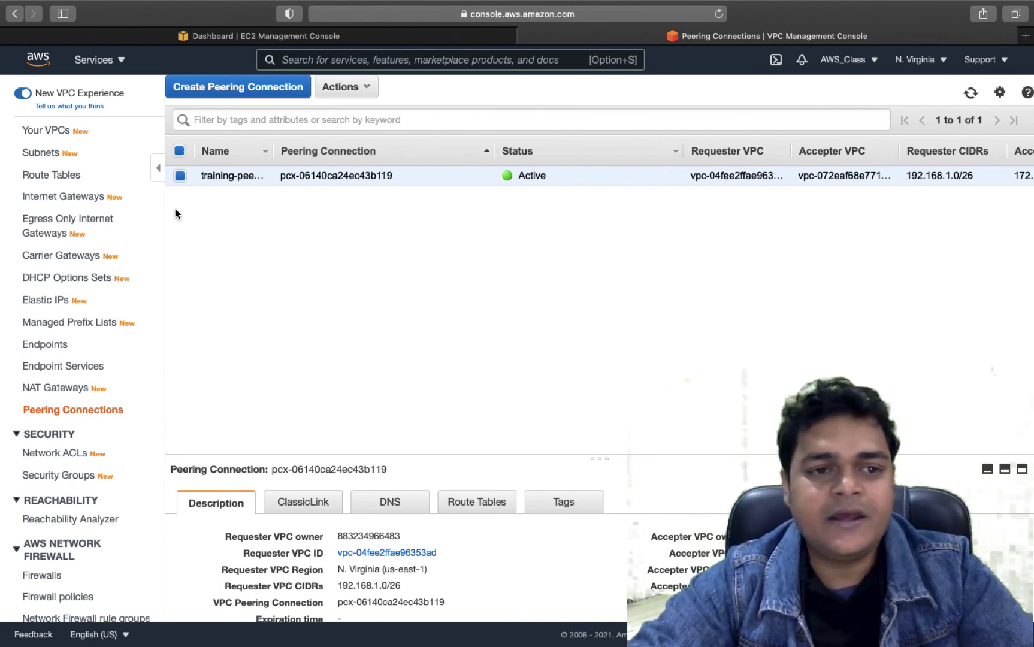
click(54, 175)
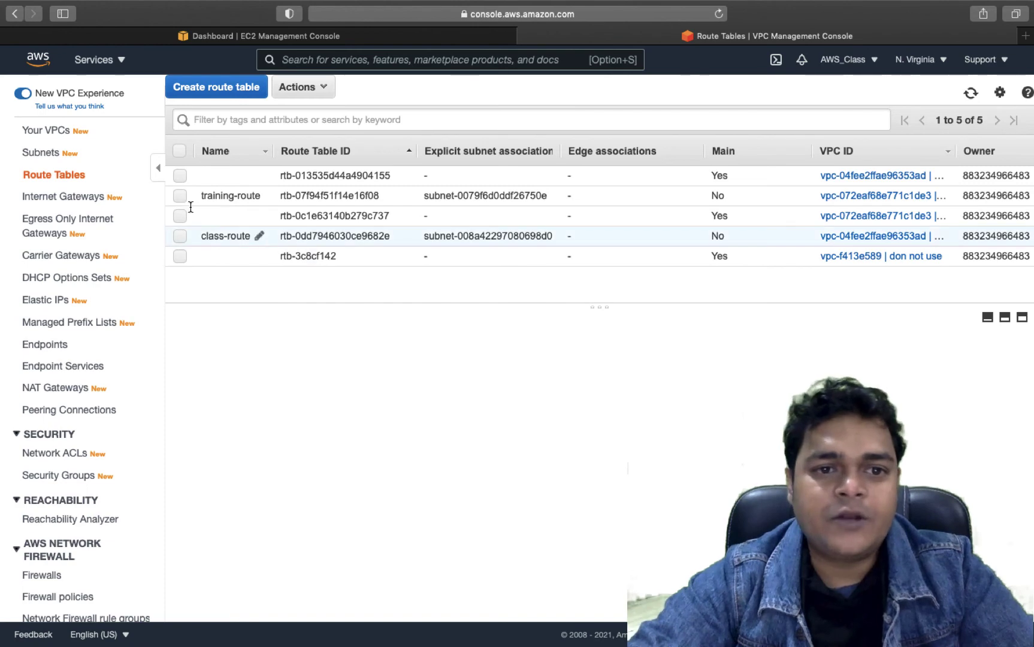
- Add a class-route route sending 172.16.1.0/26 to peering connection pcx-06140ca24ec43b119 and save it
click(180, 235)
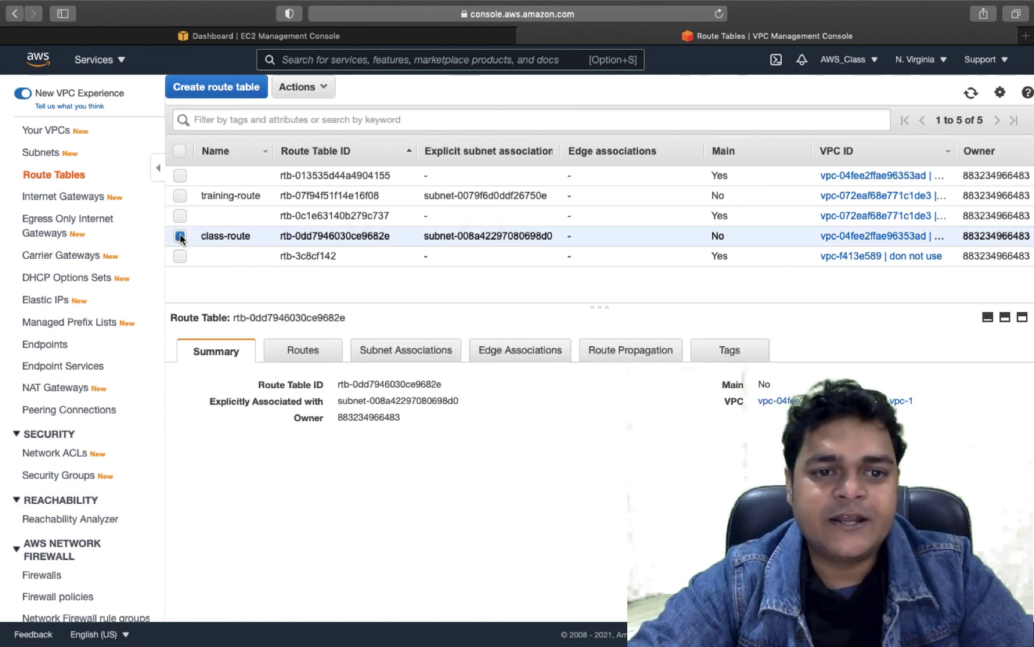
click(302, 350)
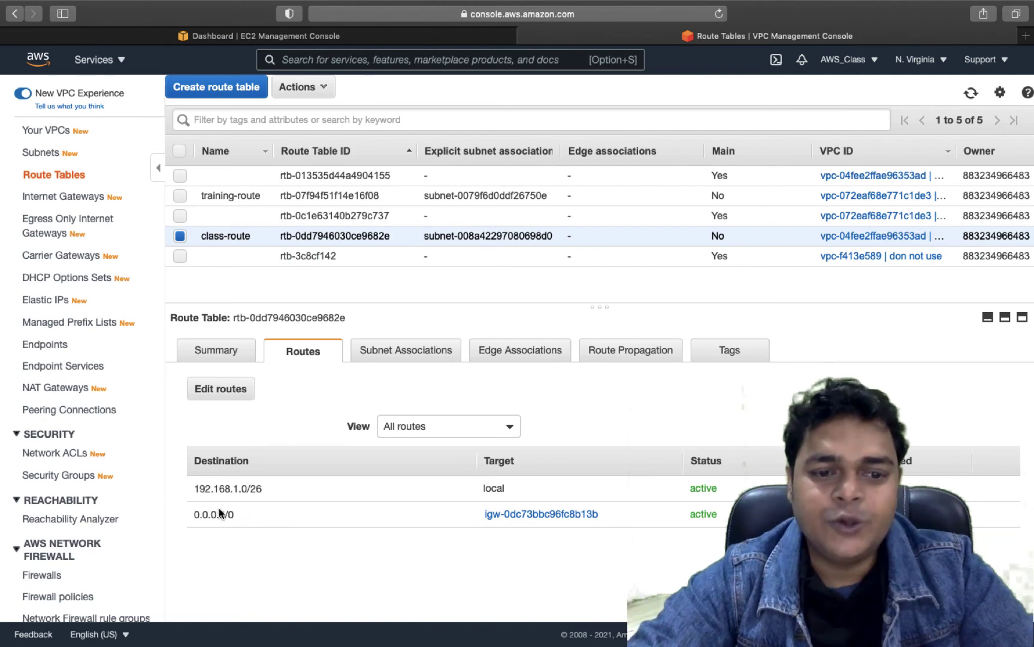
click(223, 389)
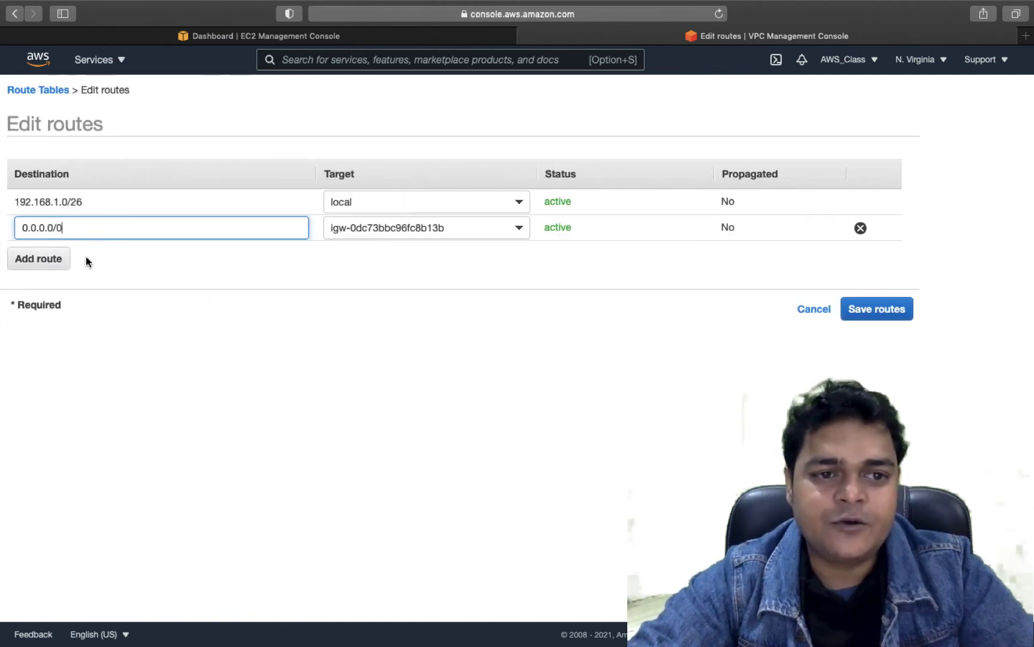
click(69, 254)
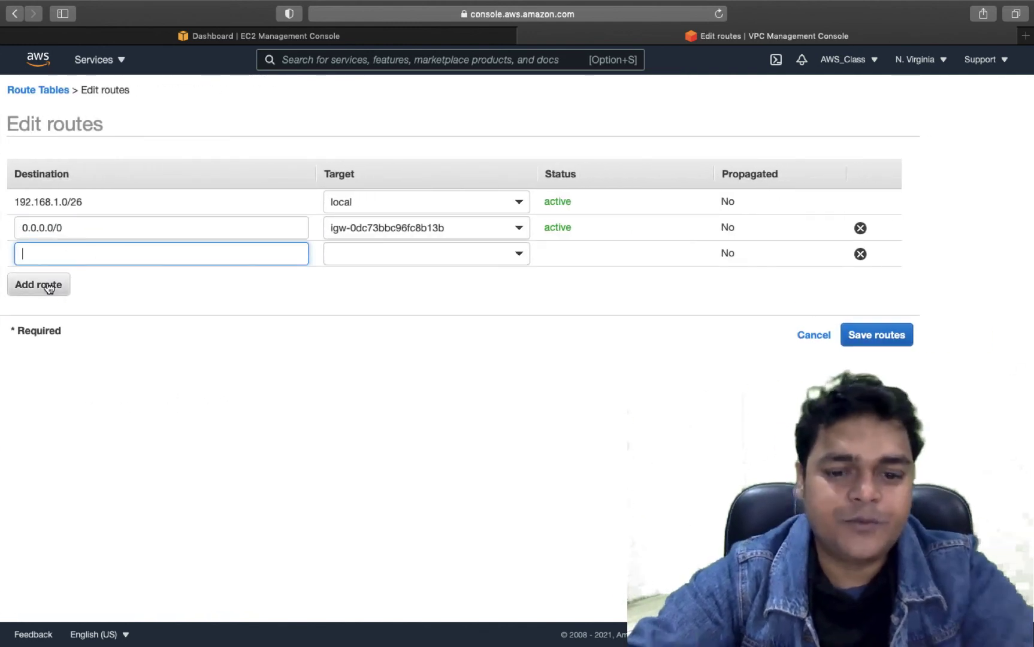
text(172)
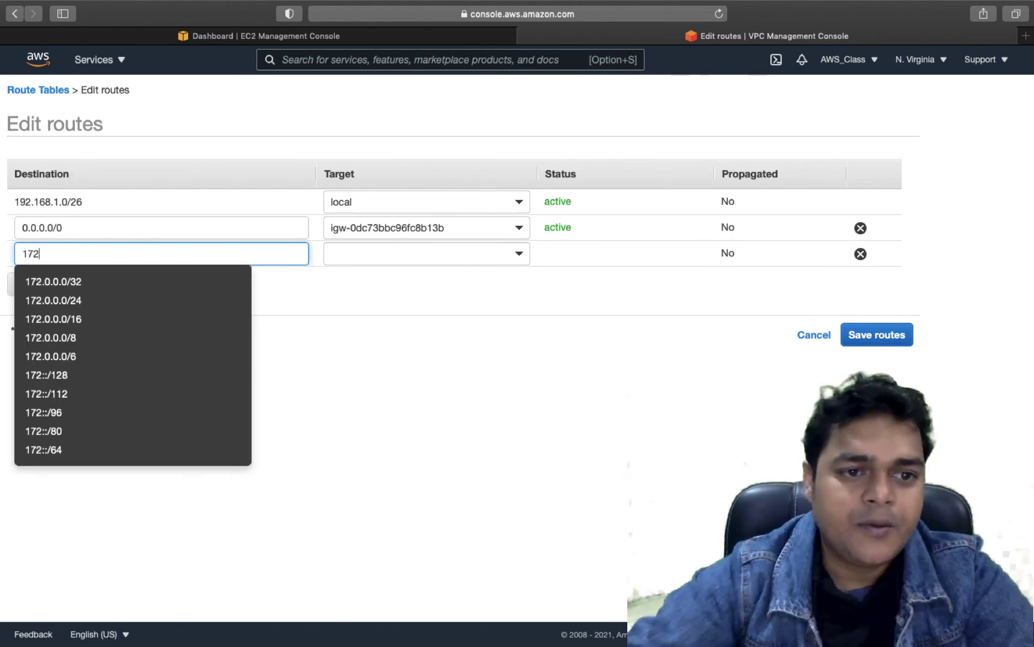
text(.16)
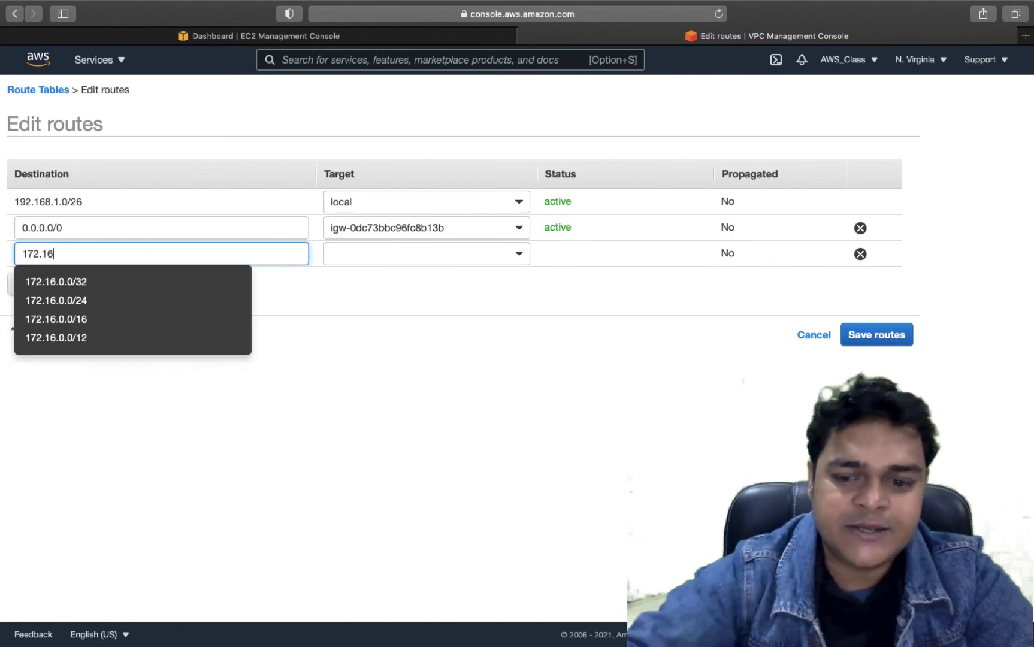
text(.1.0/26)
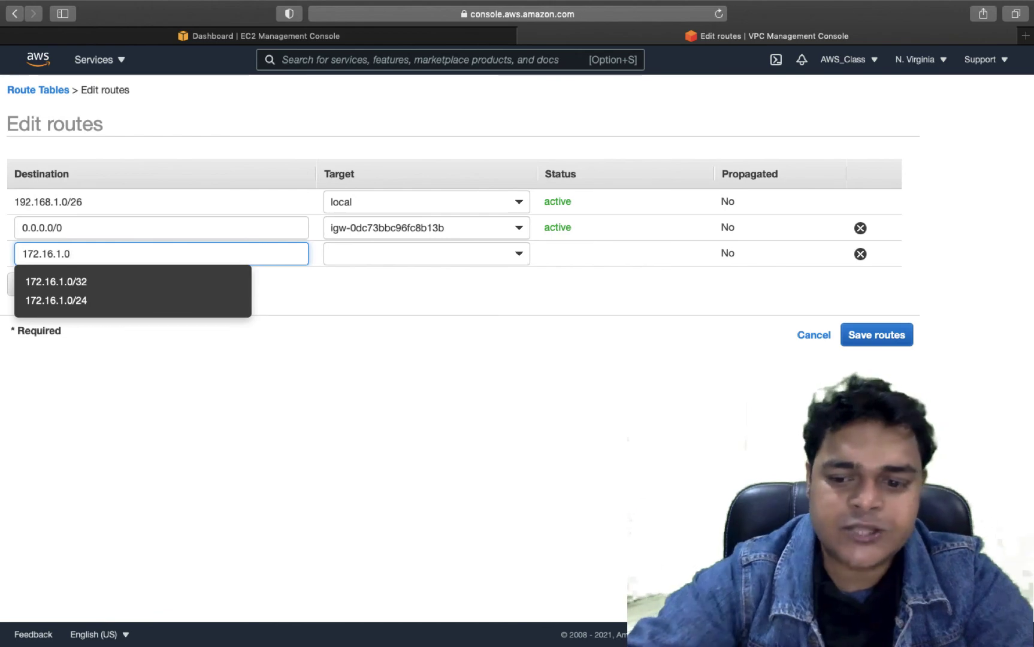
click(452, 254)
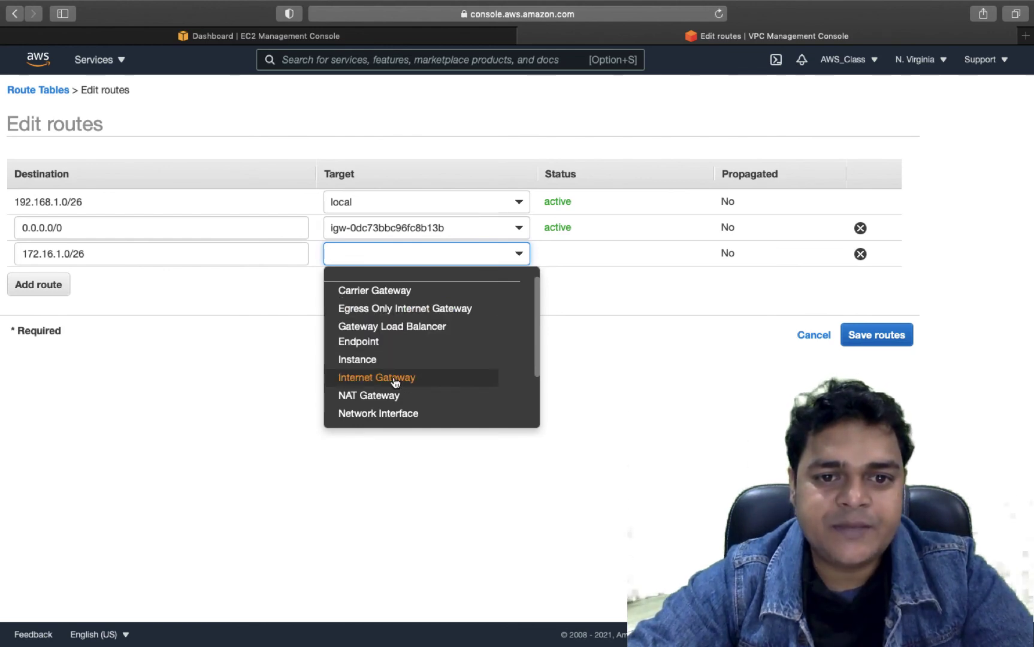
scroll(395, 382, down, 3)
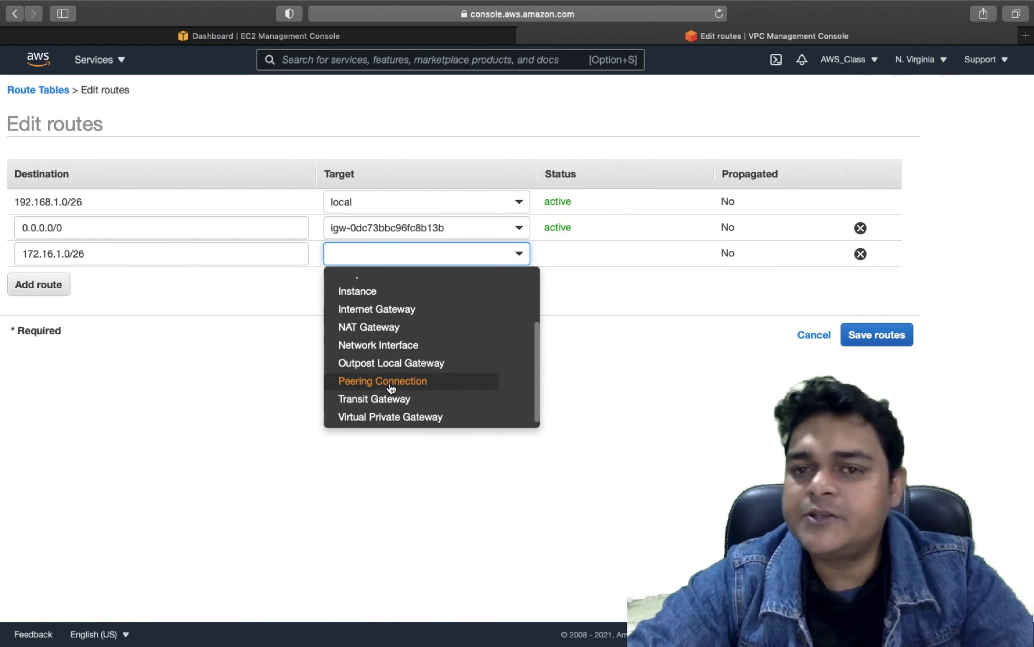
click(390, 388)
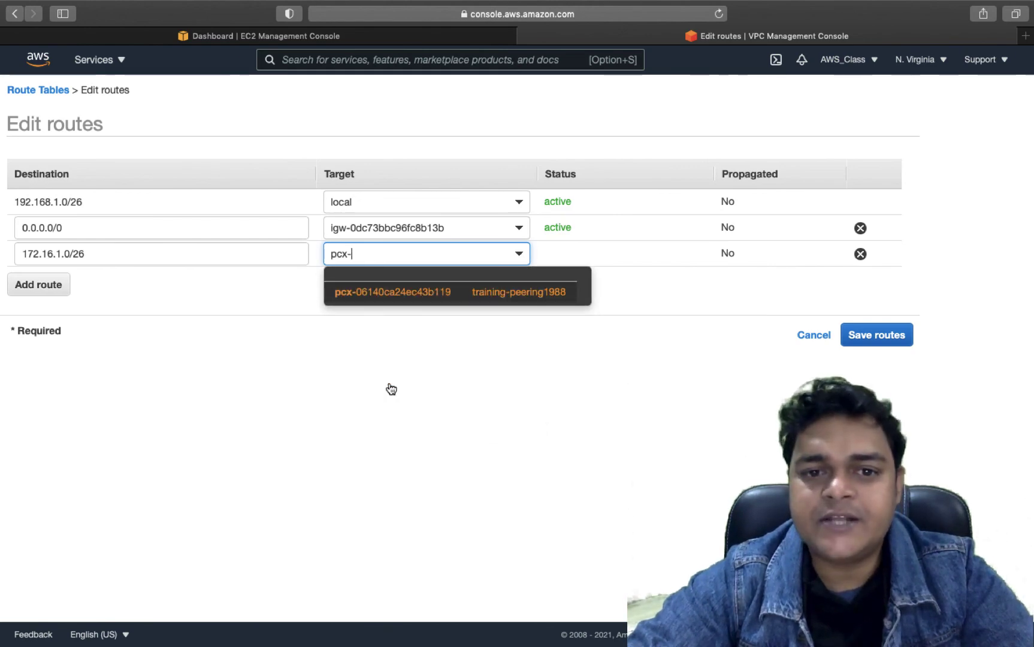
click(498, 299)
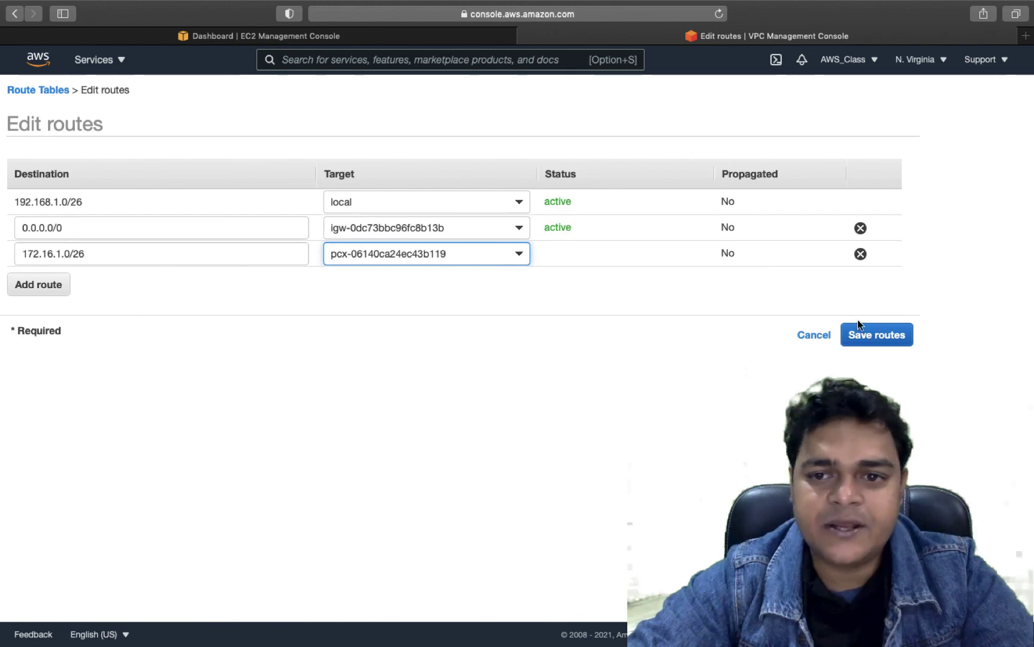
click(883, 335)
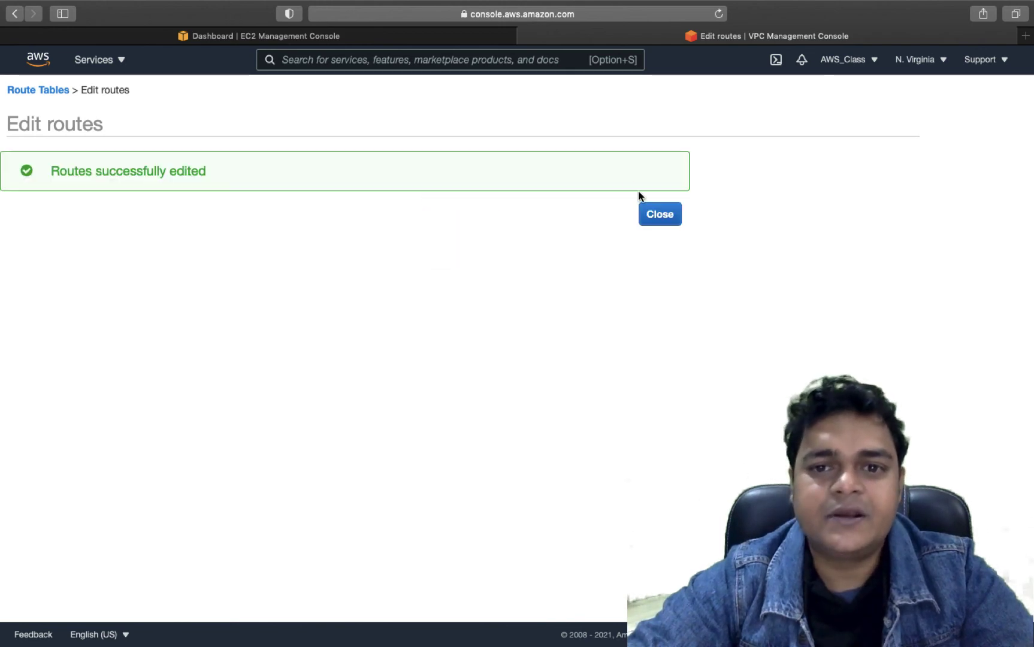
click(657, 214)
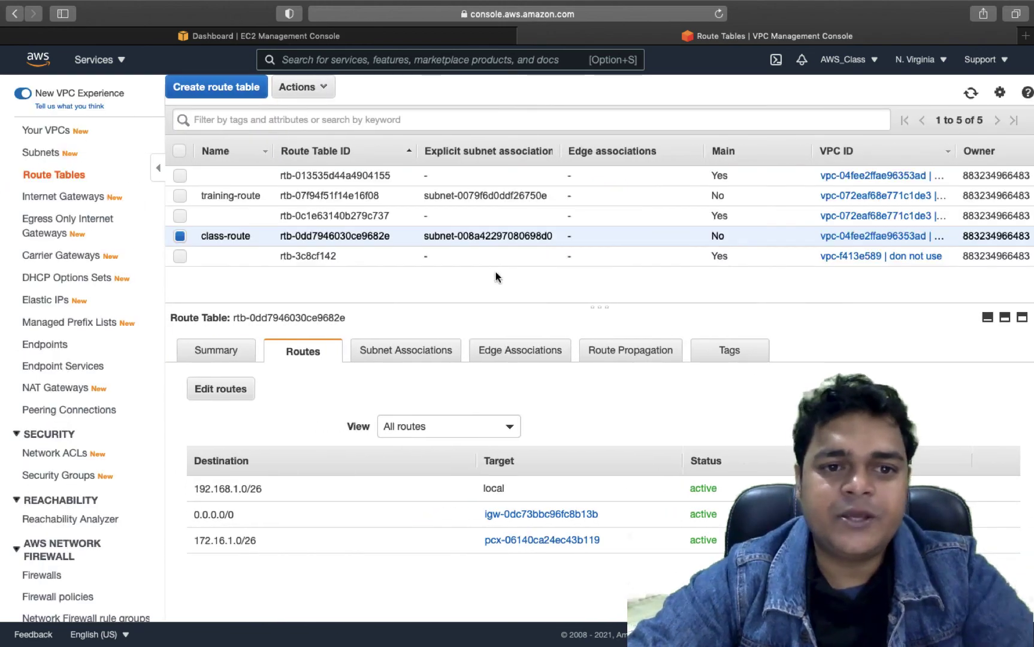
- On the training-route table, add and save a route sending 192.168.1.0/26 to peering connection pcx-06140ca24ec43b119
click(180, 236)
click(180, 196)
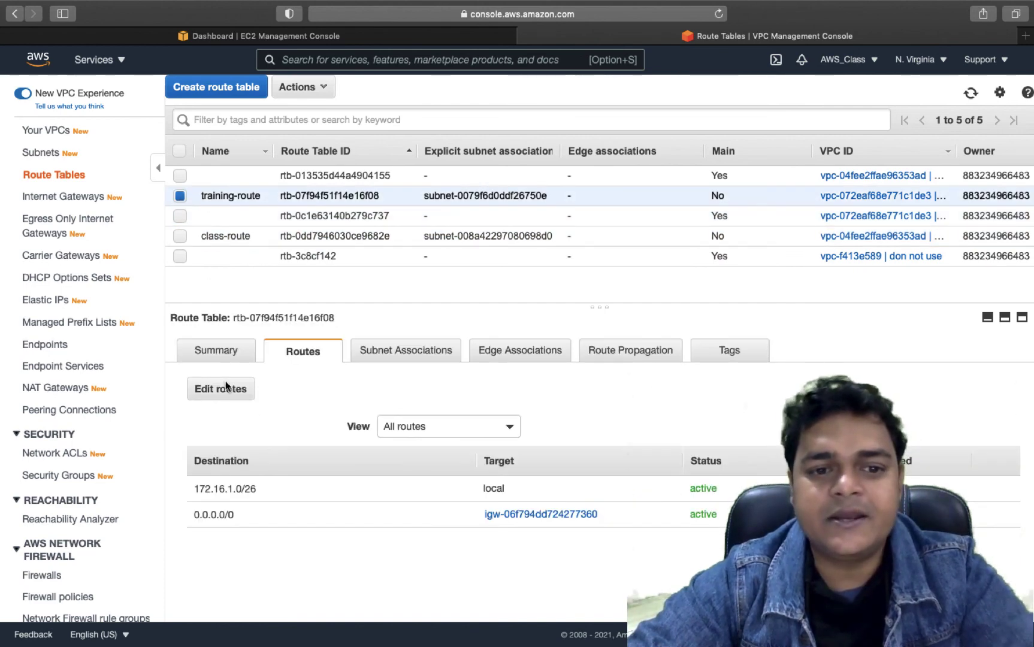
click(227, 388)
click(56, 259)
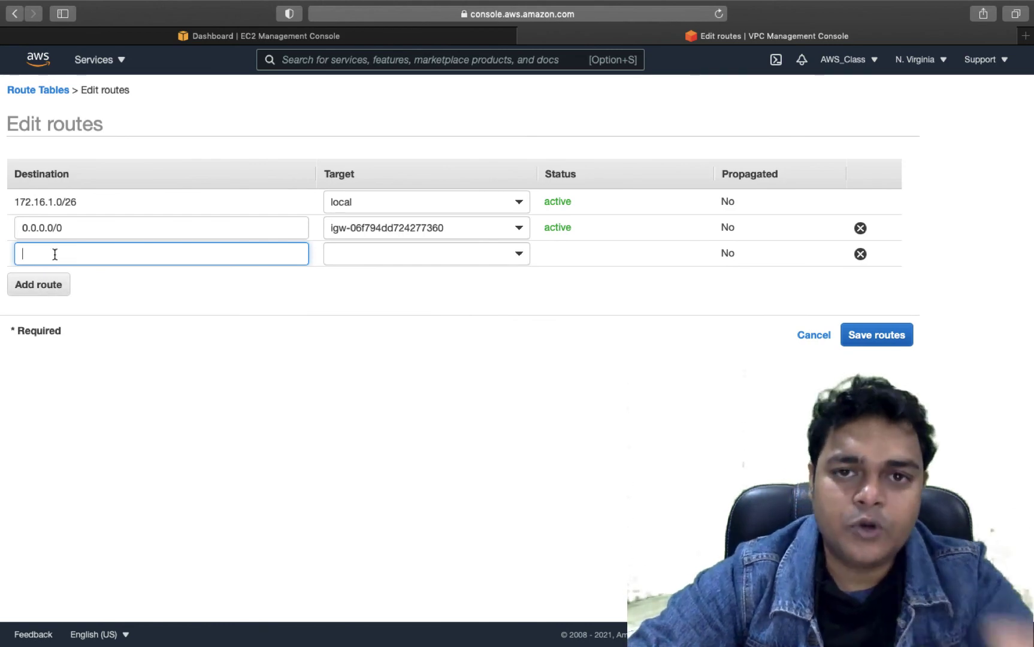
text(192.)
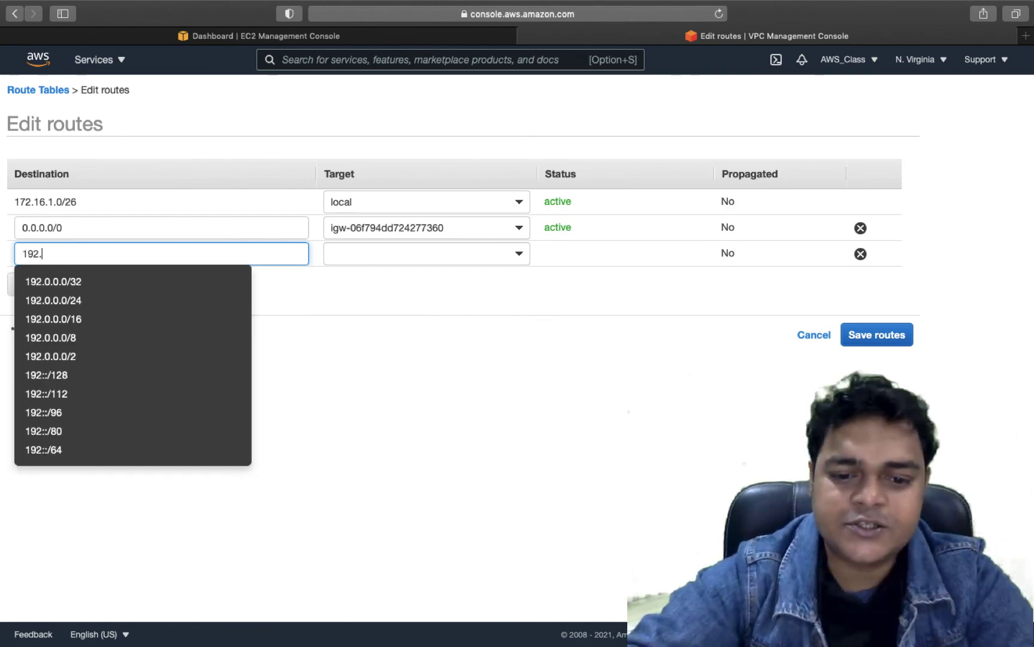
text(168.1.)
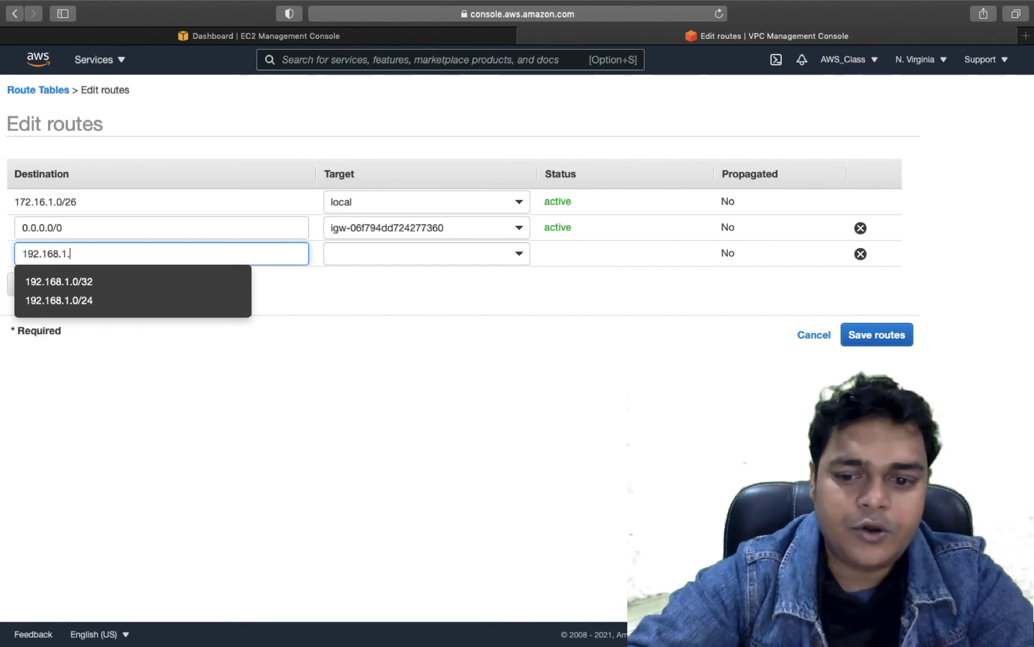
text(26)
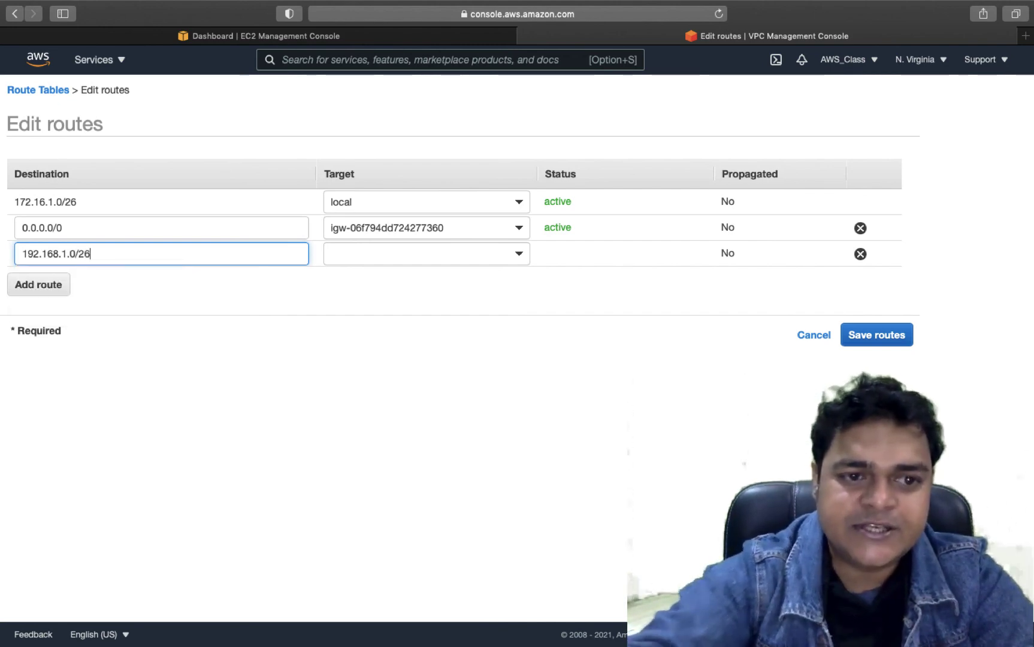
click(468, 263)
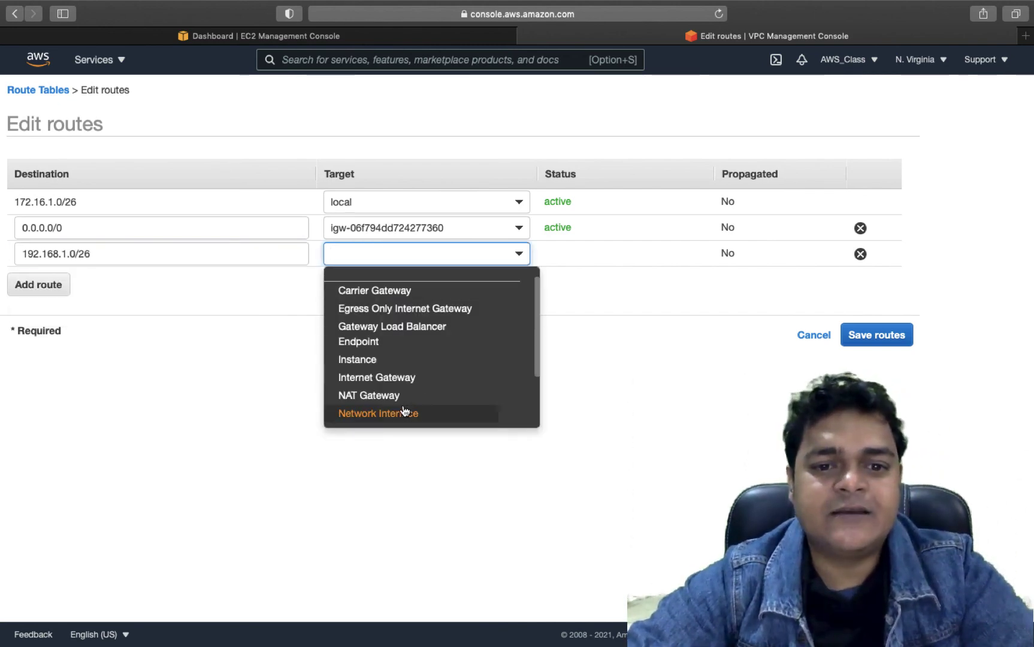
scroll(414, 415, down, 3)
click(405, 384)
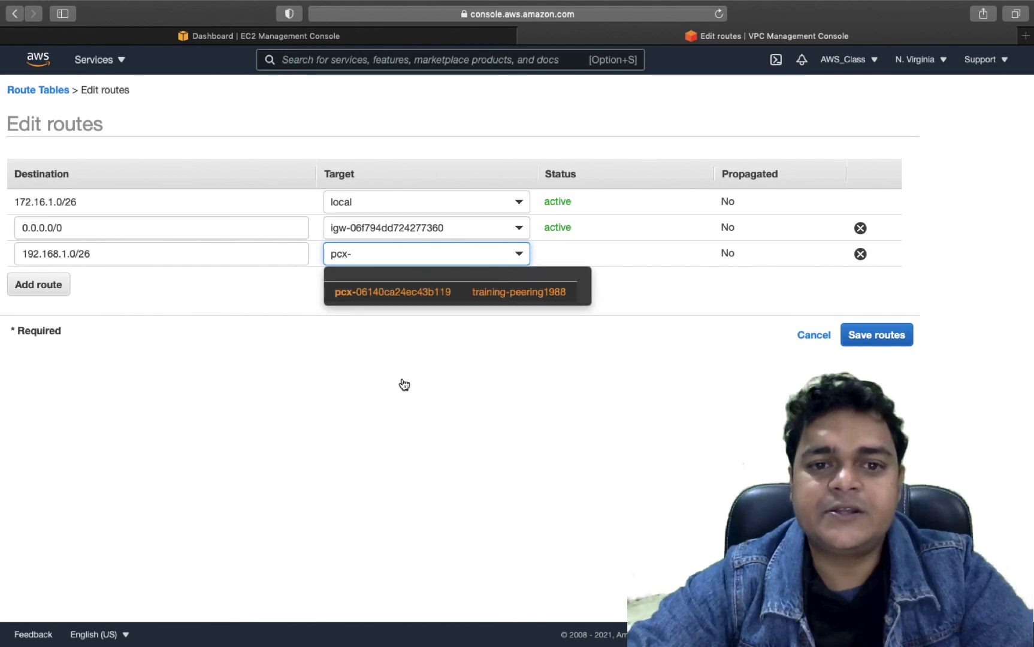
click(509, 293)
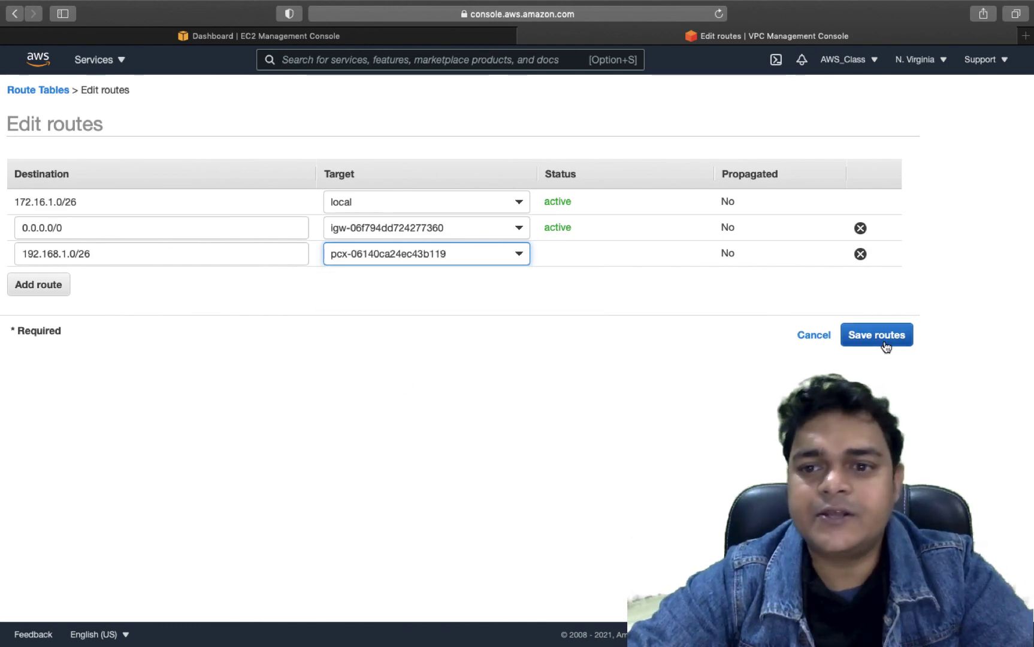
click(881, 335)
click(669, 216)
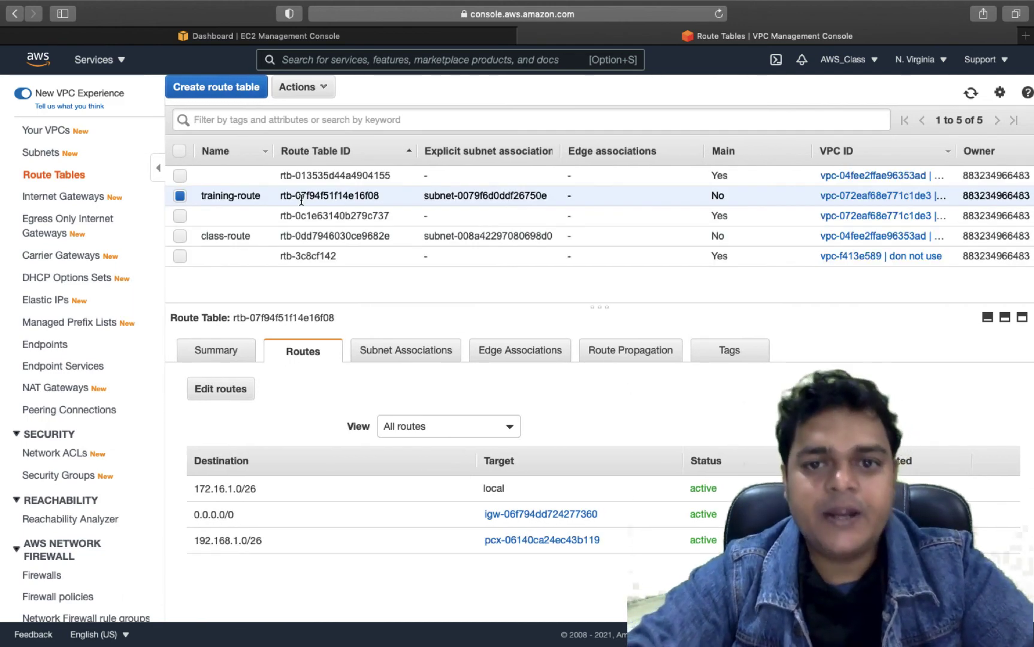
- Show the running EC2 instances, with Class-VPC passing 2/2 checks, after glancing at the peering diagram
click(242, 36)
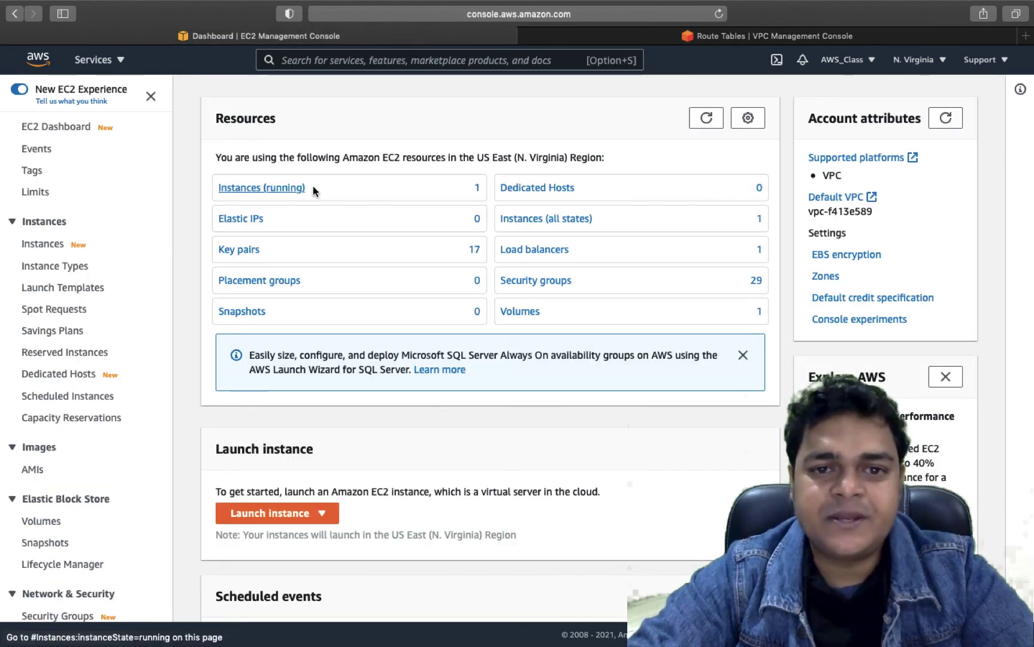
click(312, 188)
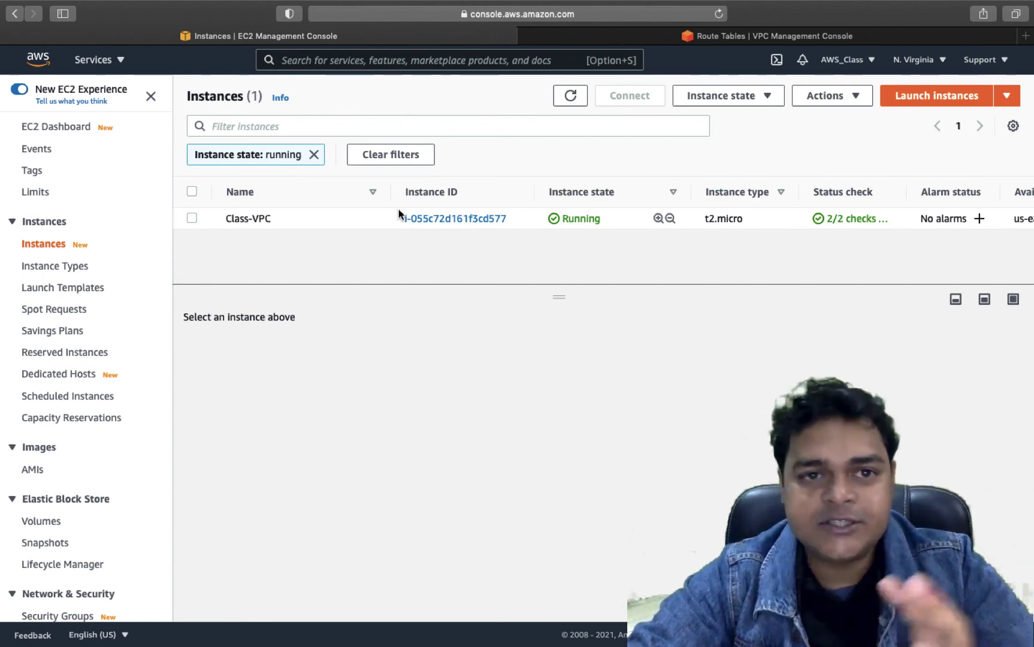
key(ctrl+Left)
key(ctrl+Left)
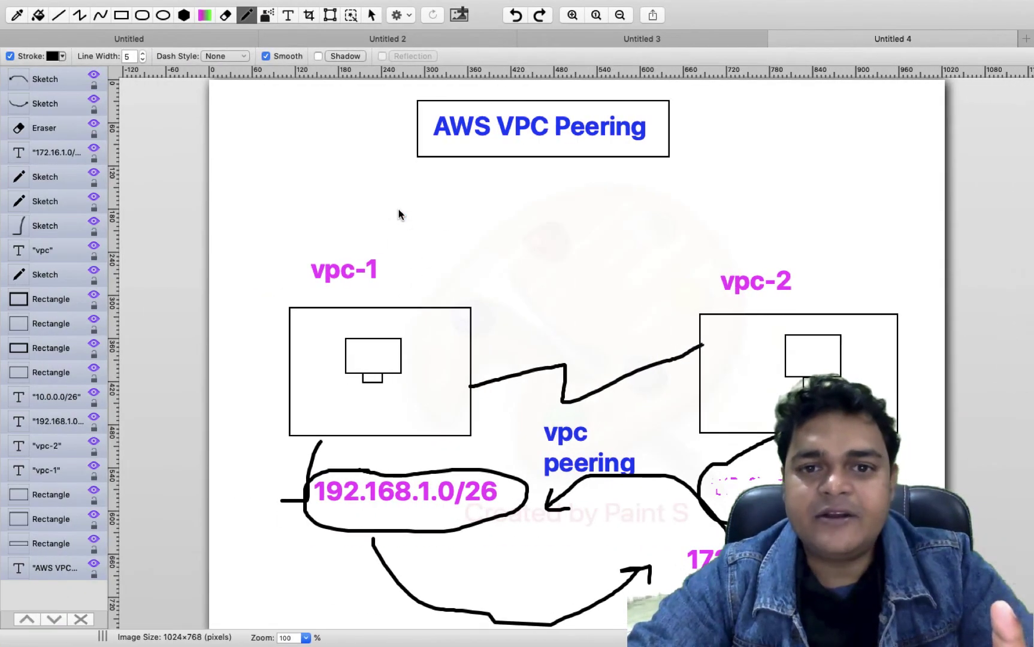
key(ctrl+Right)
key(ctrl+Right)
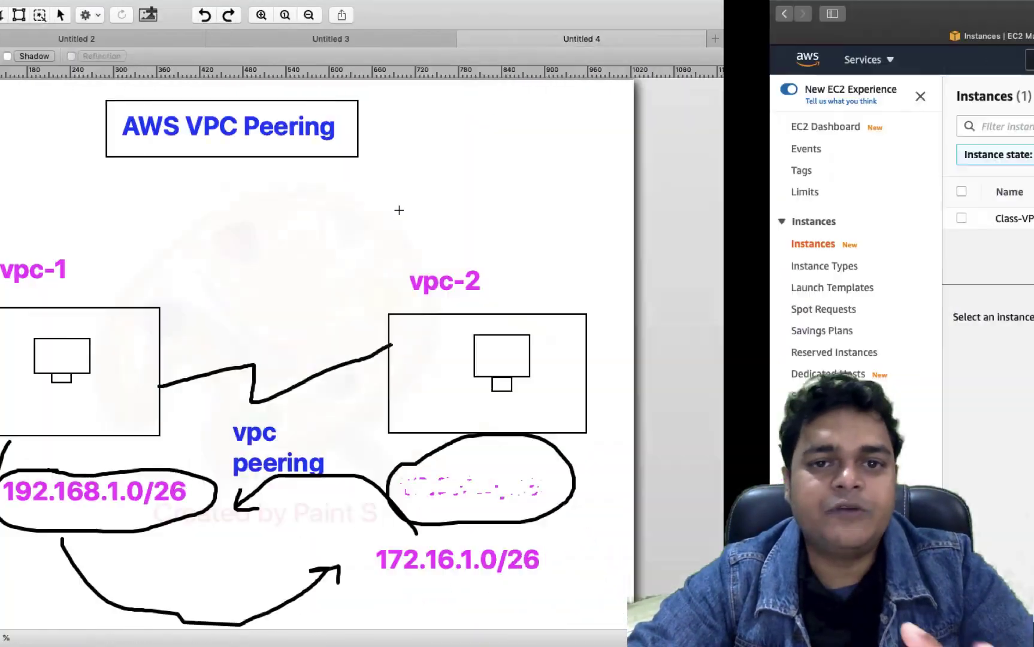